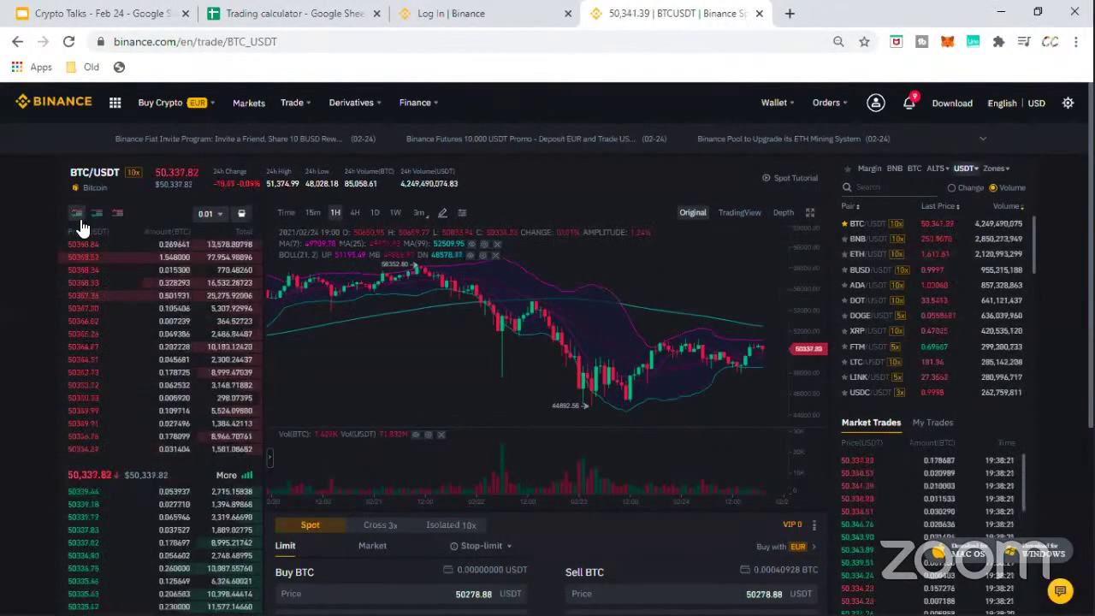
Open the Fiat and Spot wallet from the BTC/USDT trading page.
scroll(910, 335, down, 2)
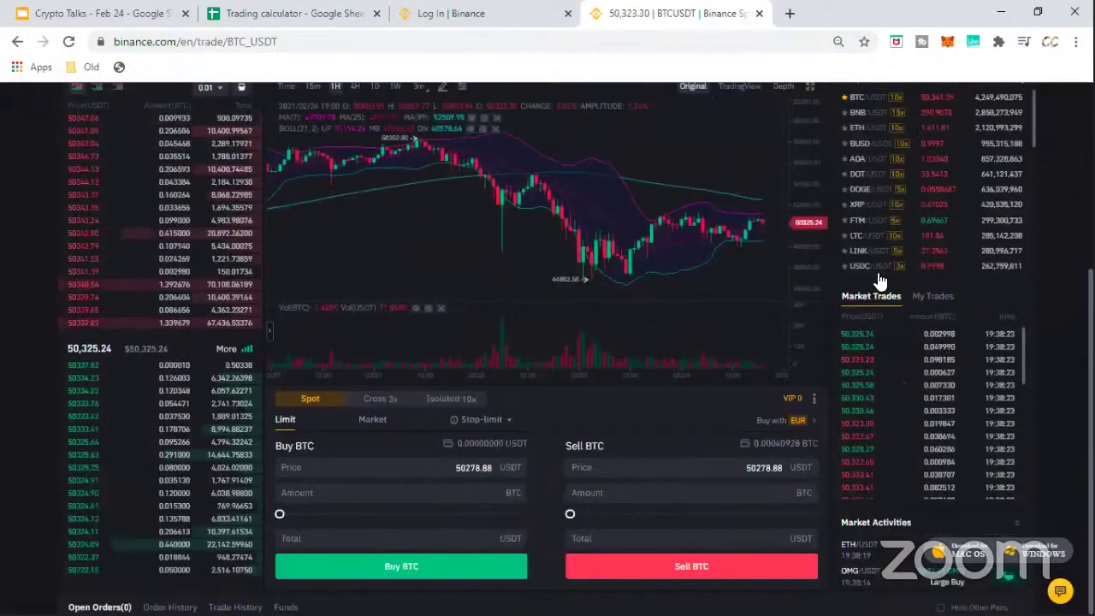
scroll(864, 236, up, 2)
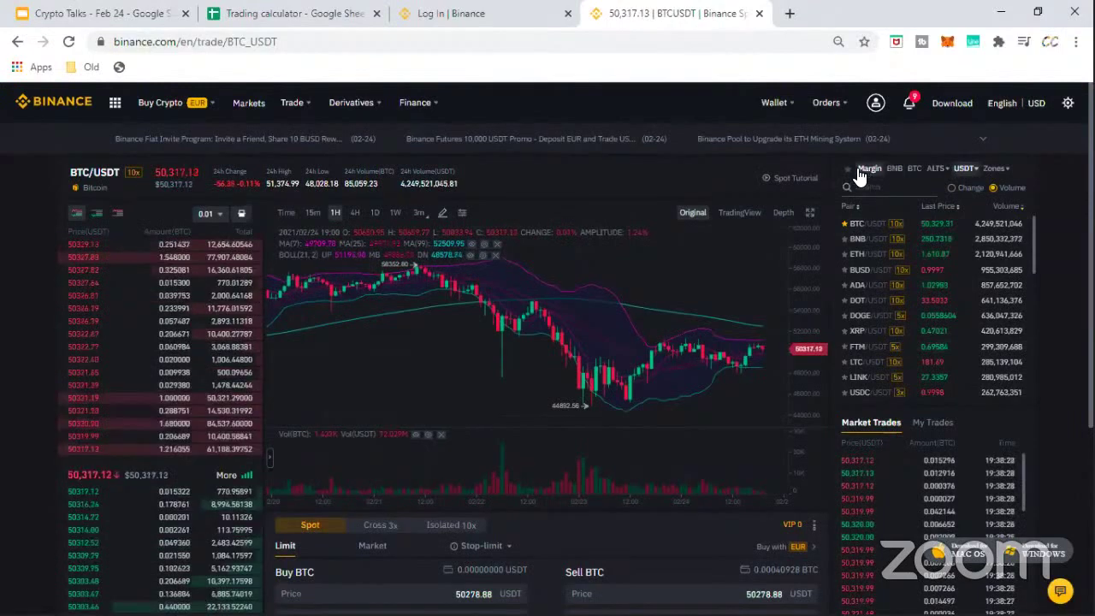
mouse_move(777, 111)
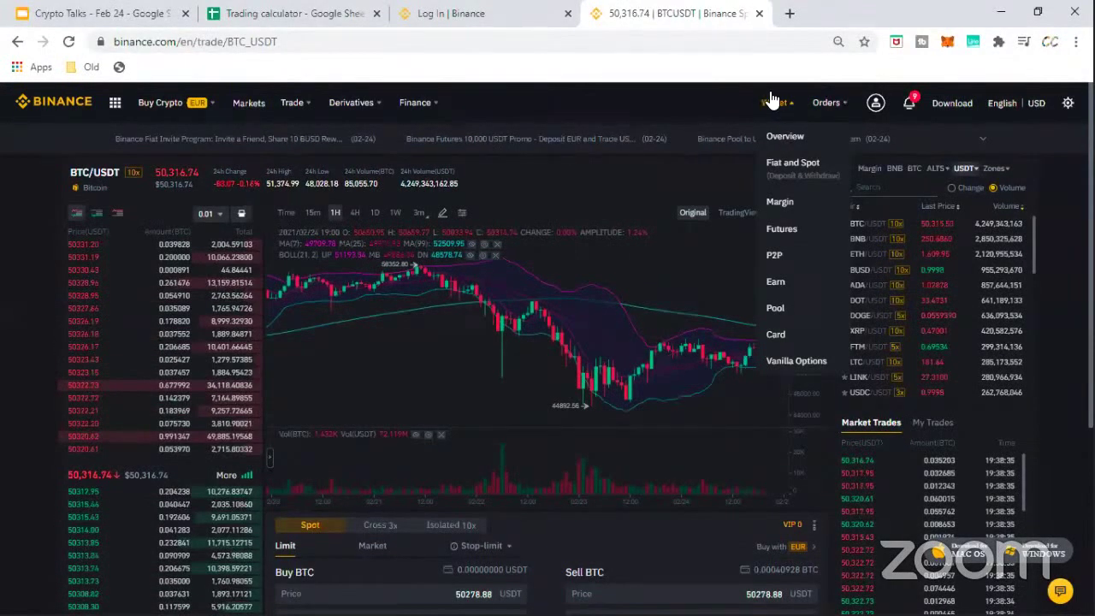
click(796, 161)
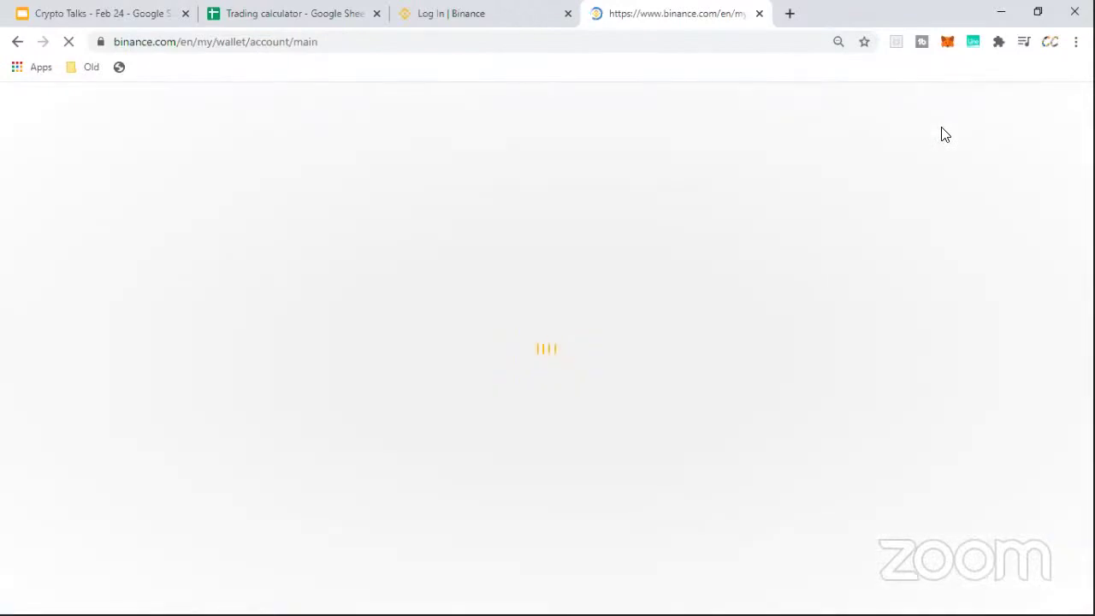
Switch to the TRON wallet in the other browser window, view the TRX details, and open the Send form.
key(alt+Tab)
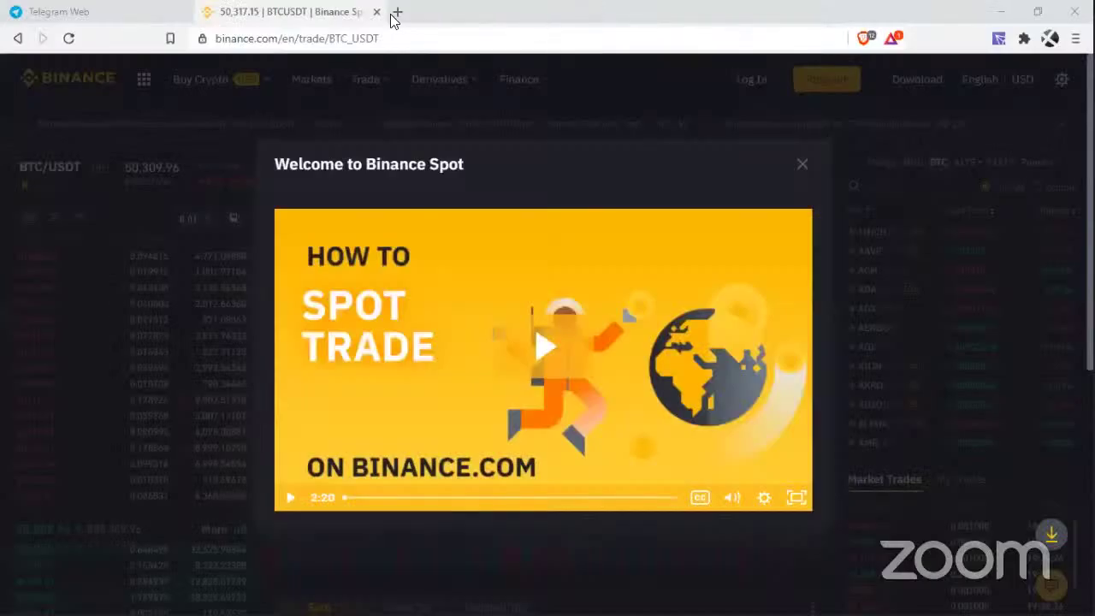
click(993, 40)
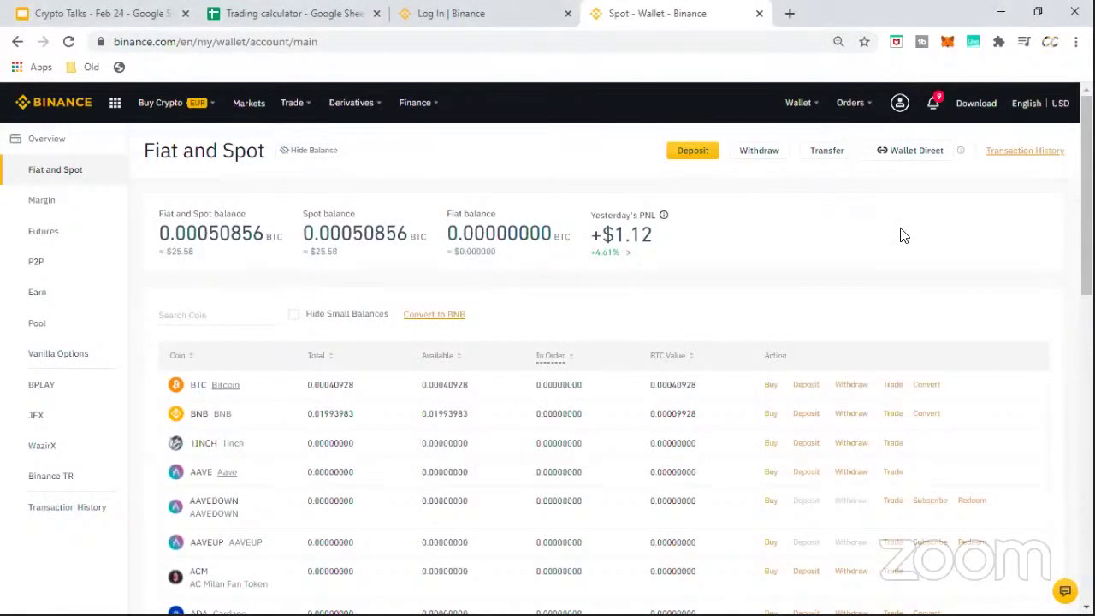
key(alt+Tab)
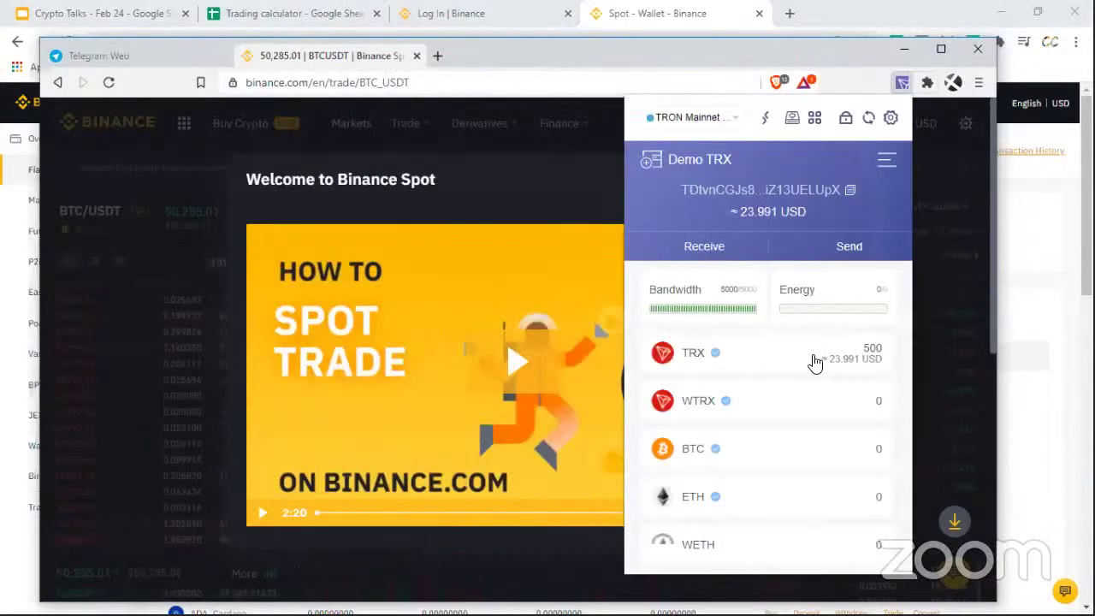
click(843, 359)
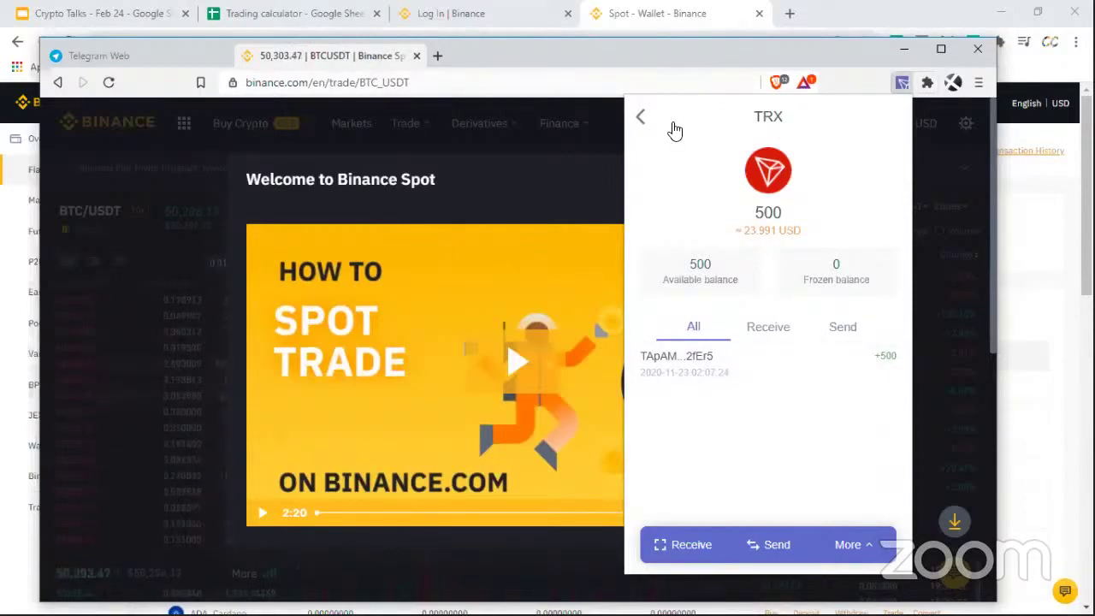
click(647, 120)
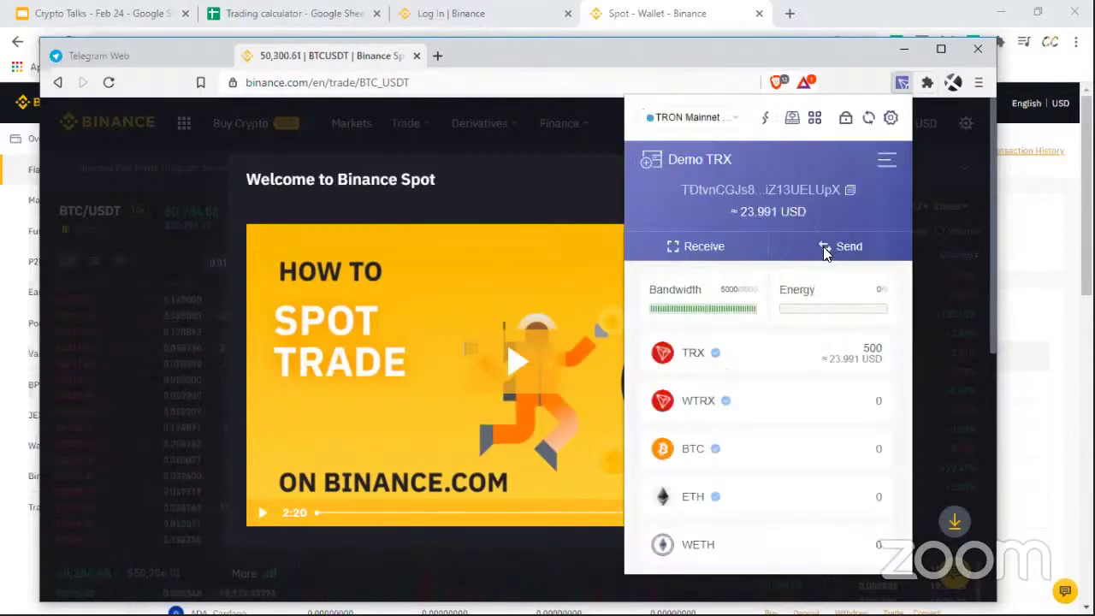
click(826, 248)
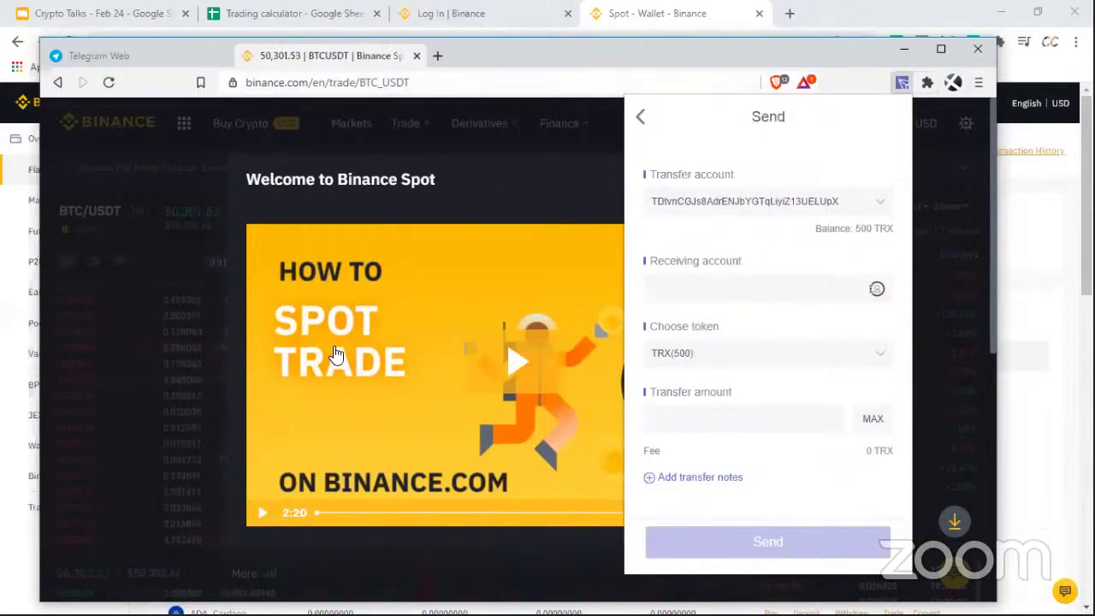
Return to the Binance wallet, search the coins for "trx", and open the deposit page for TRX.
key(alt+Tab)
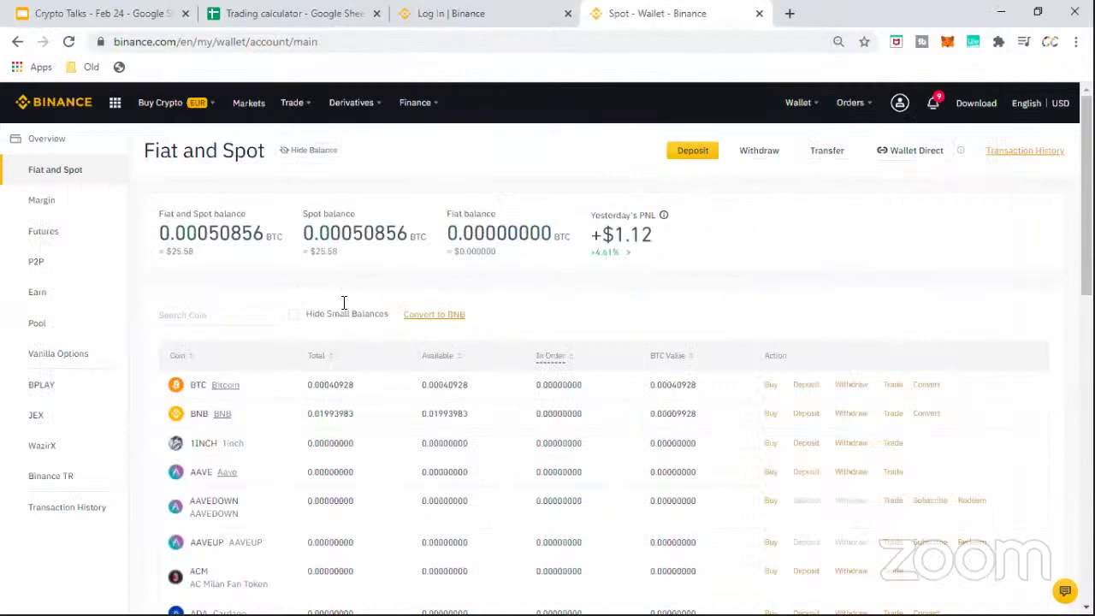
scroll(344, 303, down, 2)
scroll(232, 281, up, 2)
click(200, 313)
text(trx)
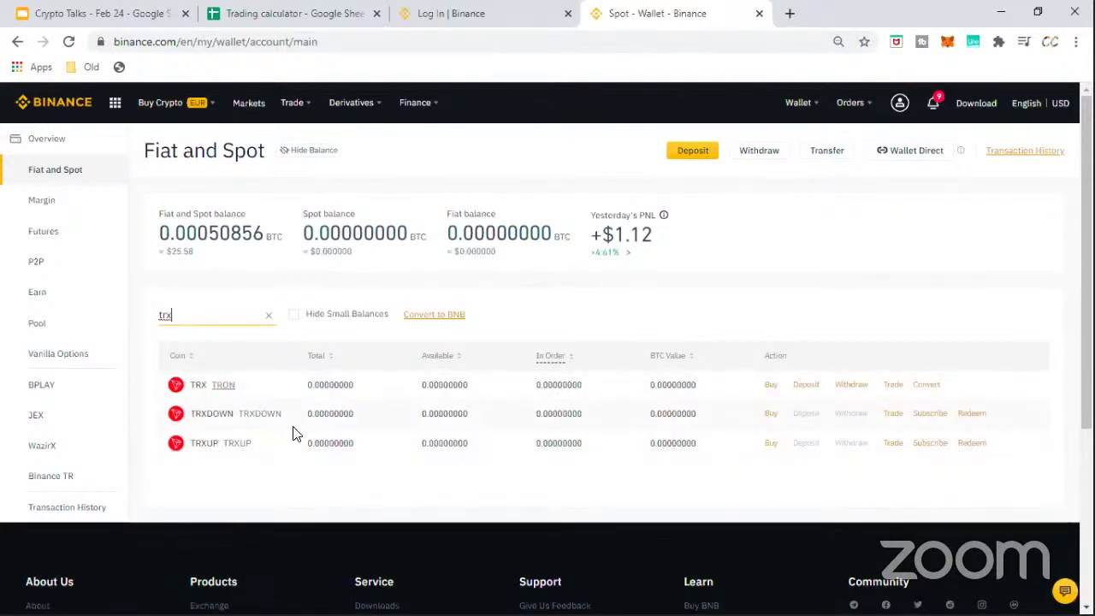
drag(292, 434, 988, 451)
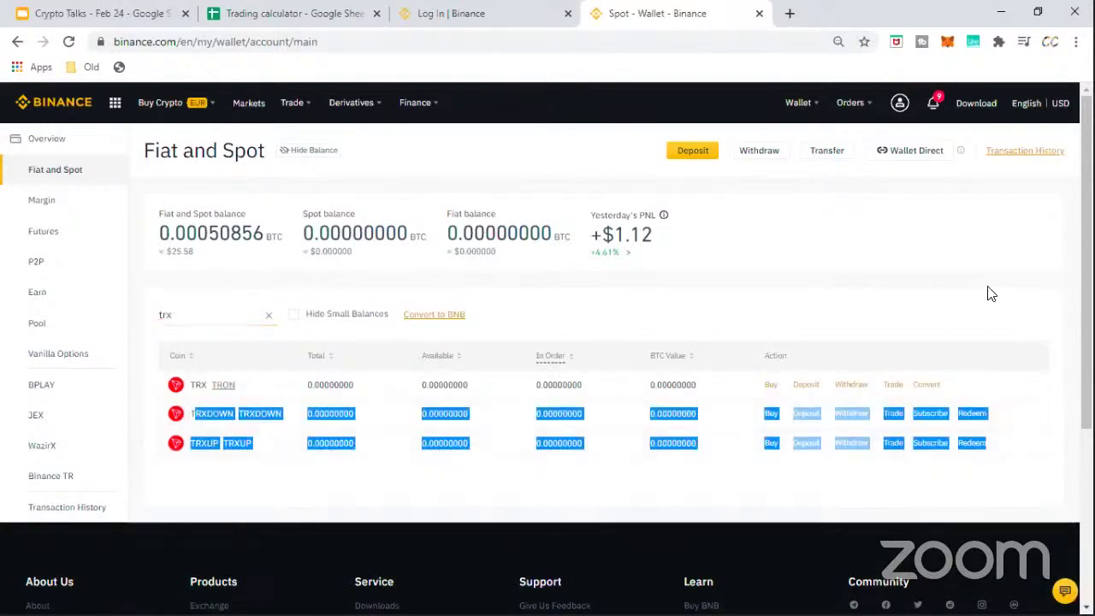
click(844, 349)
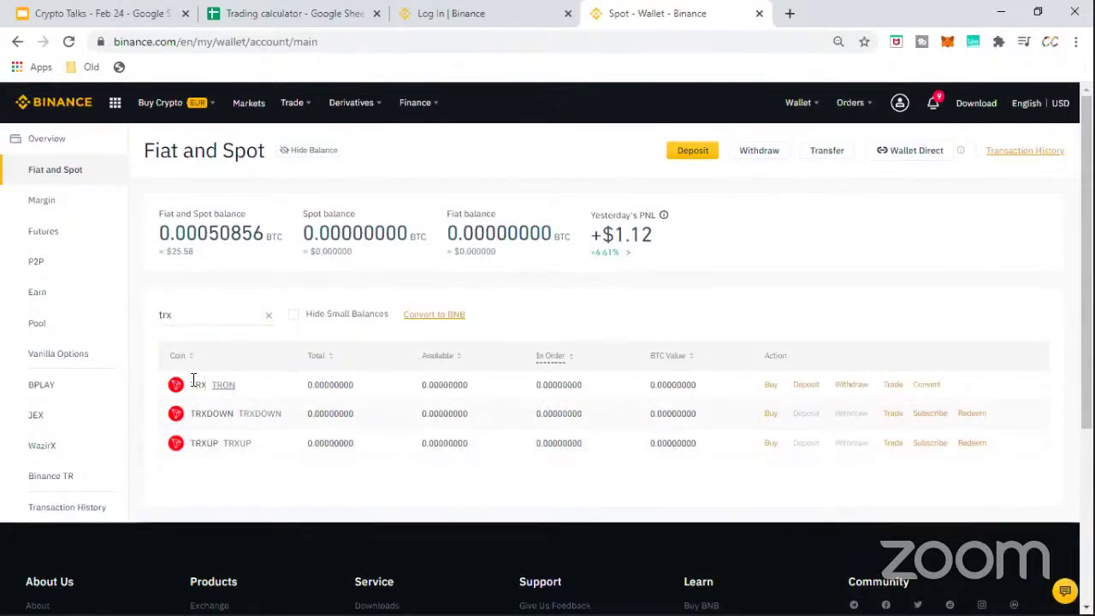
click(807, 385)
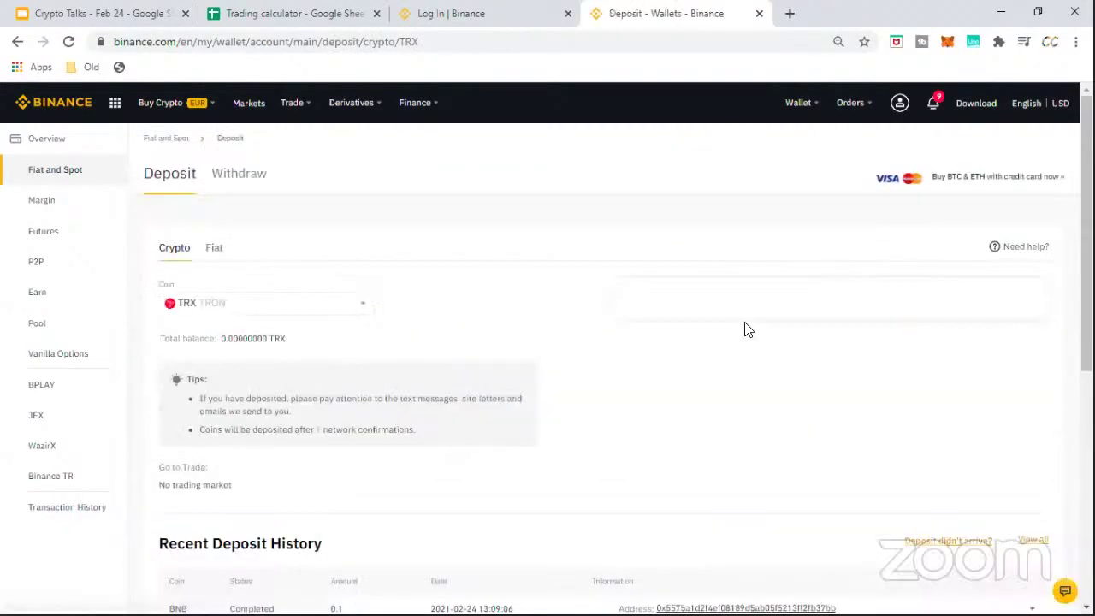
Compare the BEP2, ERC20 and TRC20 deposit networks for TRX, ending on TRC20, and check the TRON wallet's Send form.
scroll(547, 265, down, 1)
scroll(599, 291, up, 1)
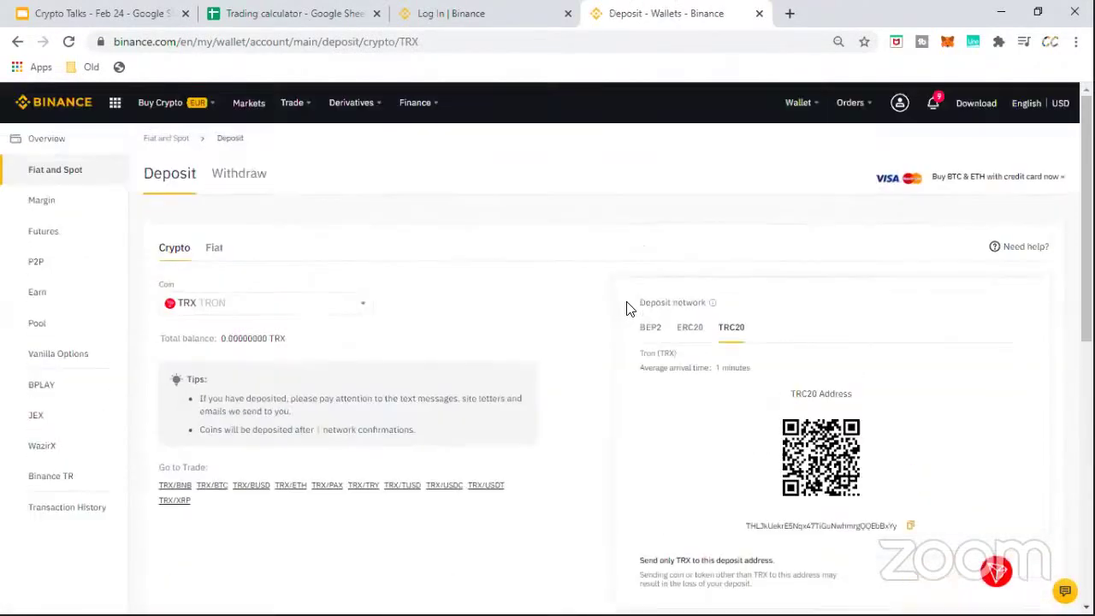
scroll(299, 158, down, 1)
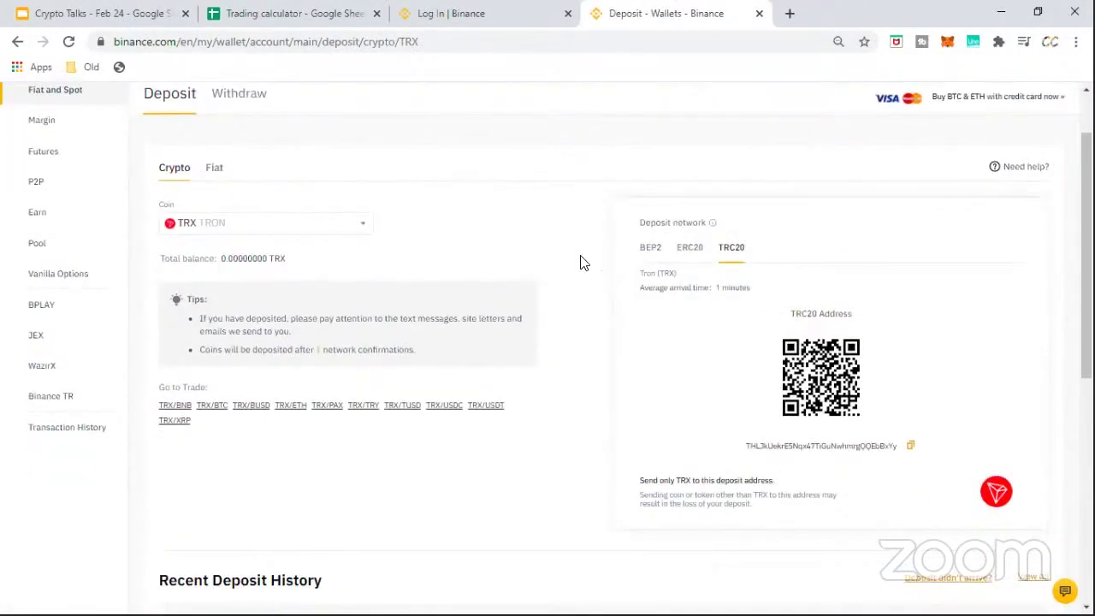
scroll(580, 263, up, 1)
scroll(643, 342, down, 1)
click(656, 257)
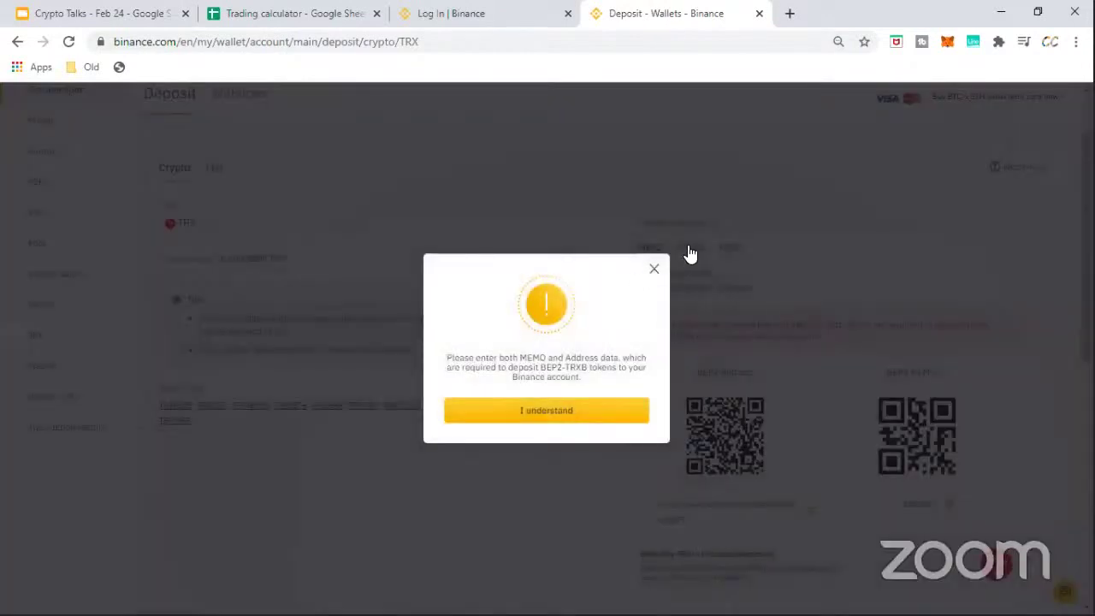
click(654, 269)
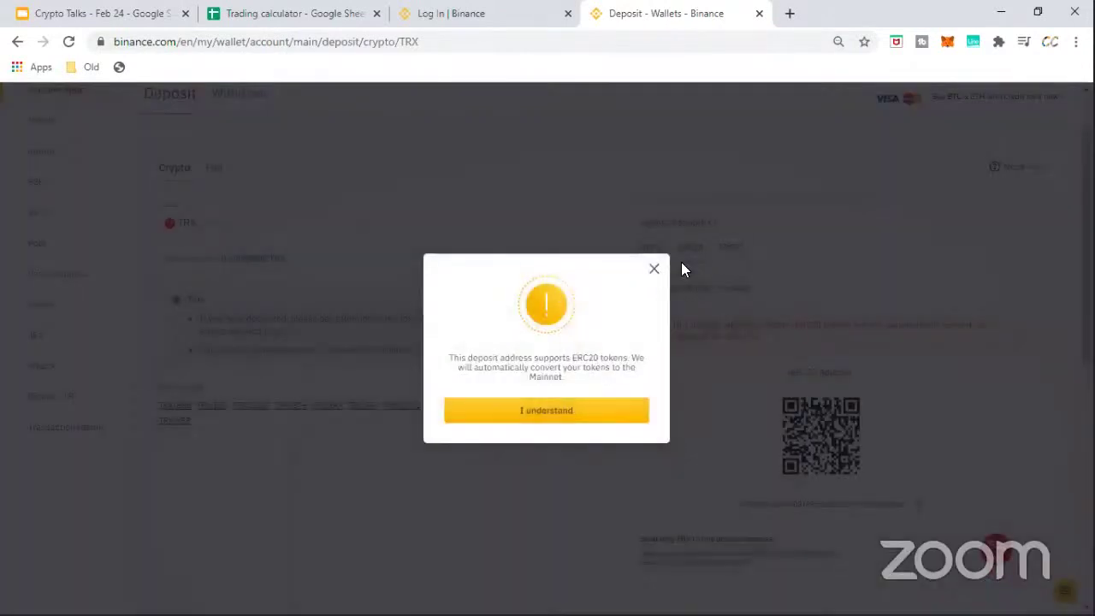
click(733, 257)
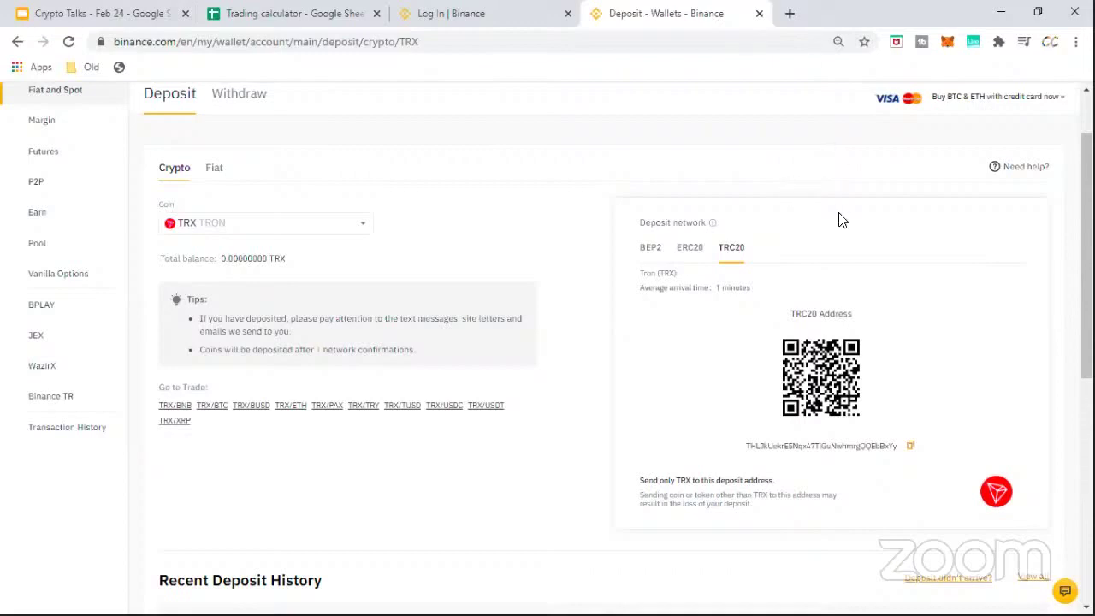
key(alt+Tab)
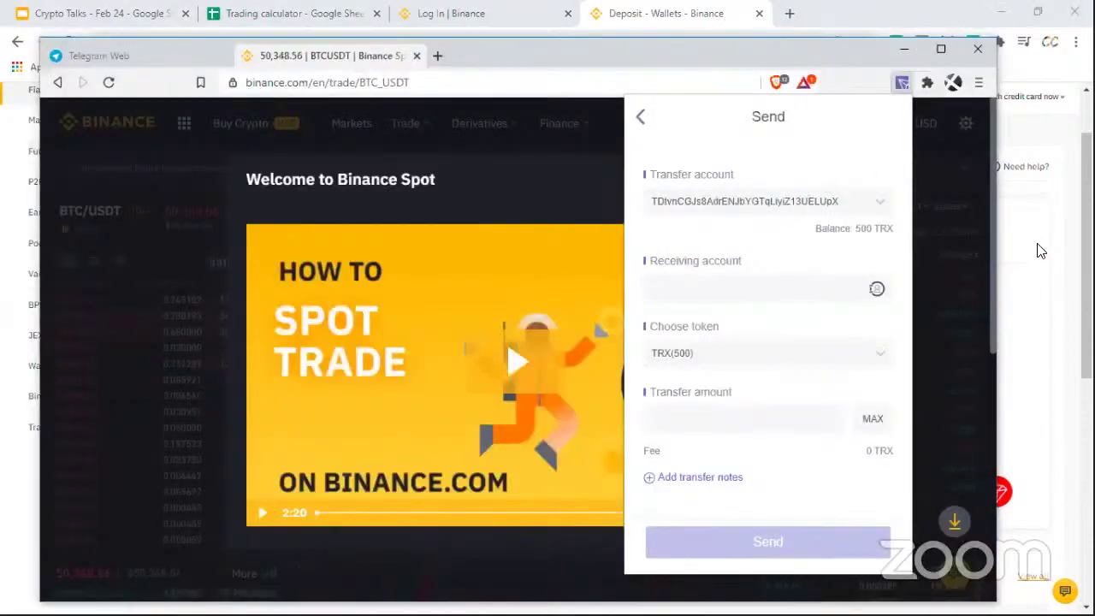
key(alt+Tab)
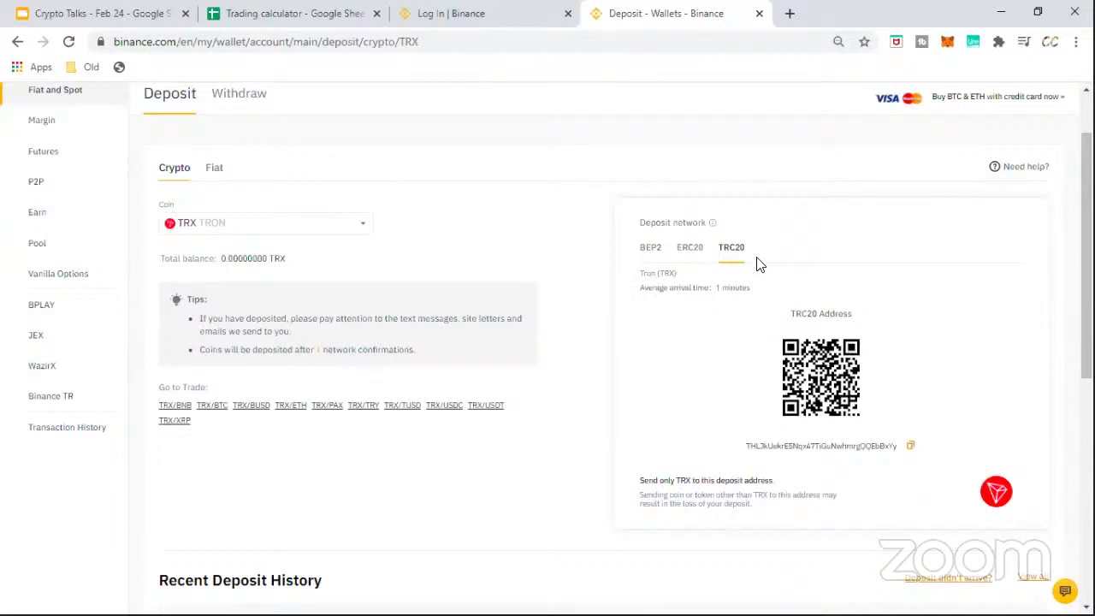
Examine the ERC20 deposit address for TRX and return the deposit network to TRC20.
click(911, 446)
click(688, 248)
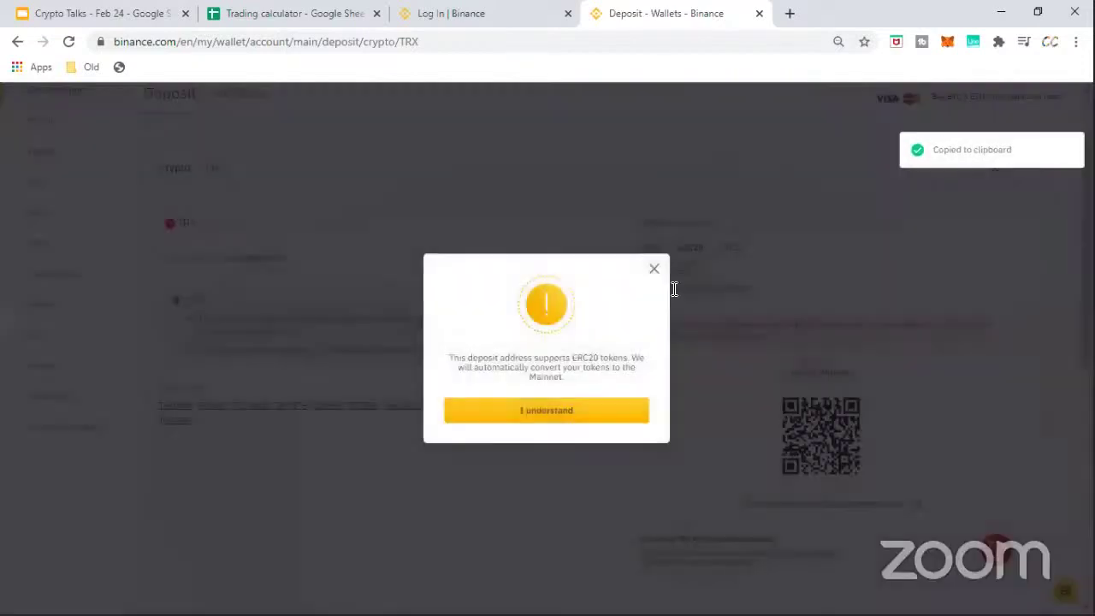
click(653, 266)
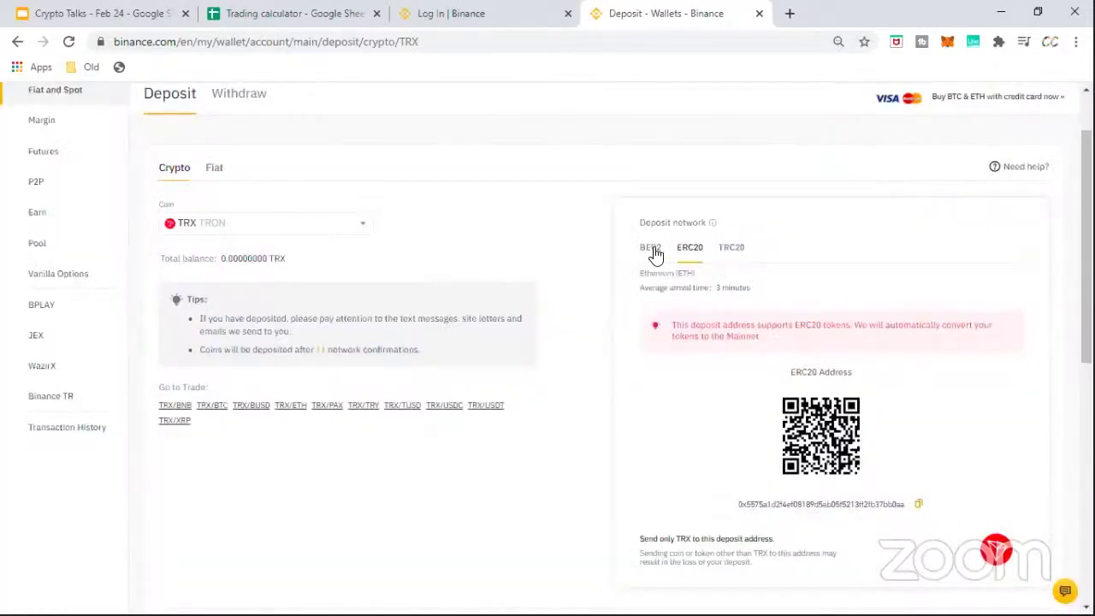
double_click(727, 504)
click(694, 445)
click(731, 247)
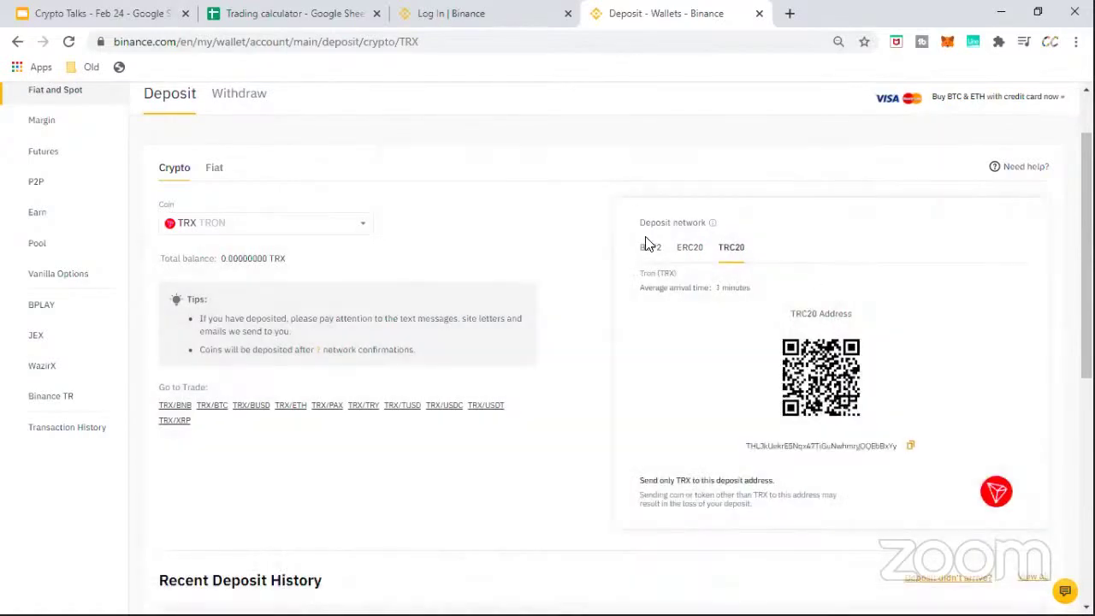
Copy the TRC20 deposit address and paste it as the receiving account in the TRON wallet's Send form.
click(910, 445)
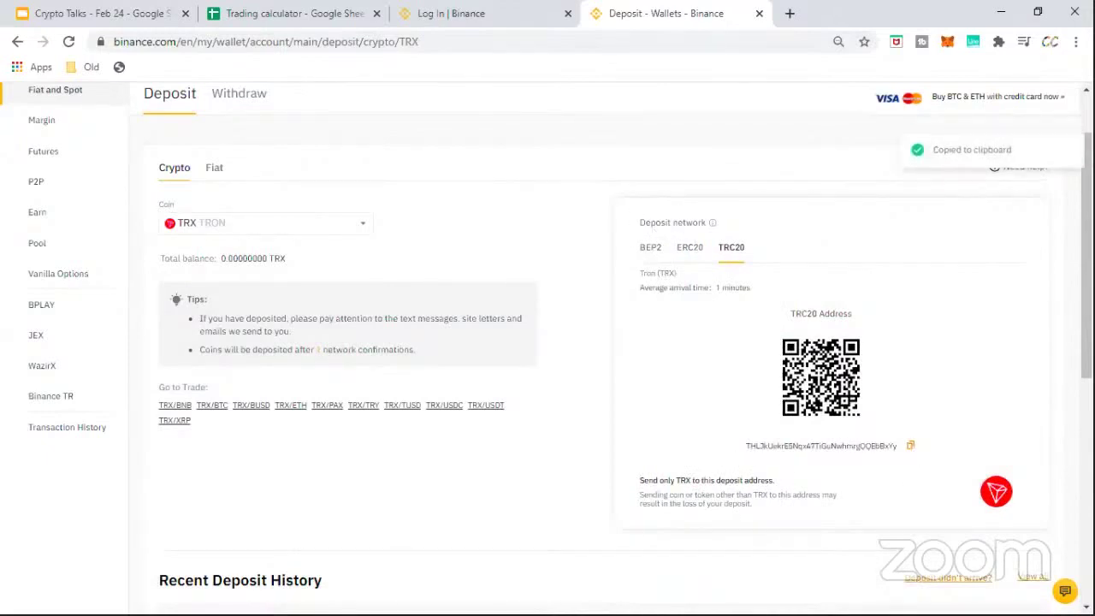
key(alt+Tab)
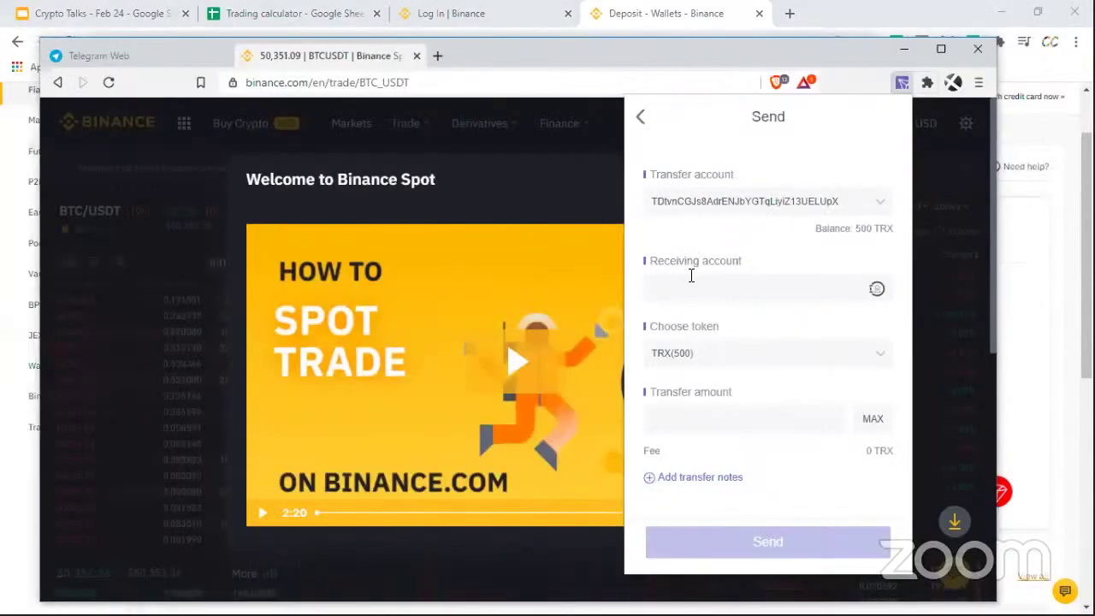
click(691, 286)
key(ctrl+v)
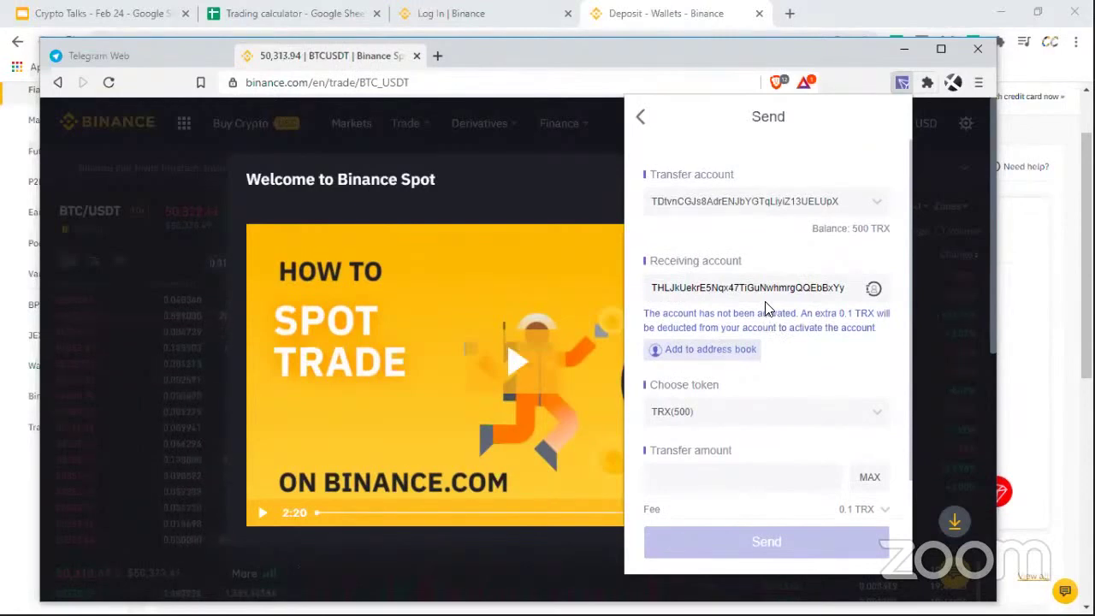
Set the transfer amount to 499 TRX and submit the transfer for confirmation.
scroll(757, 410, down, 1)
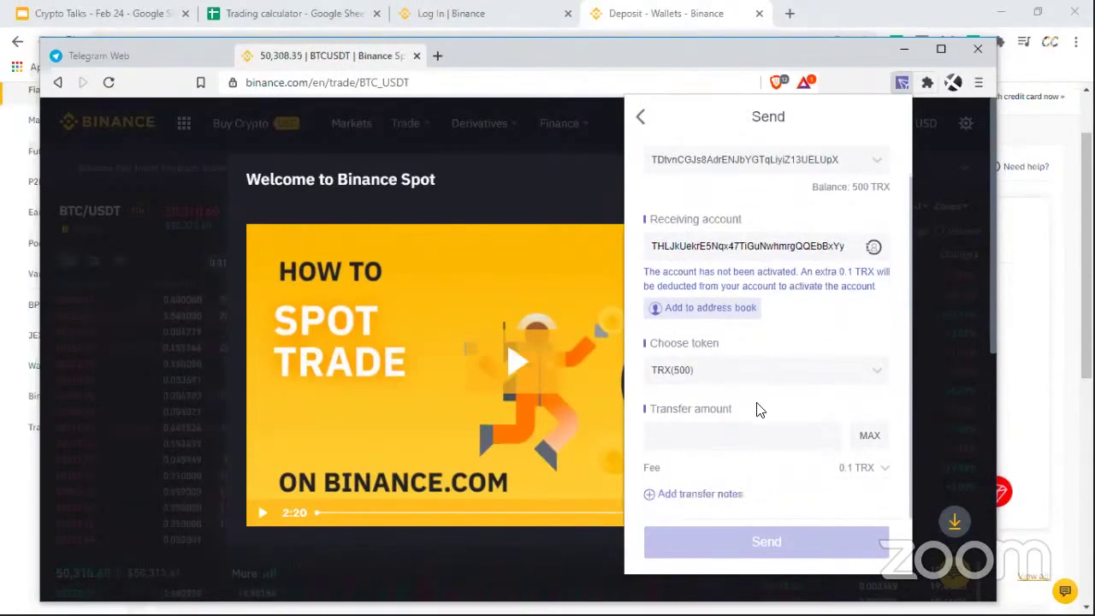
click(704, 433)
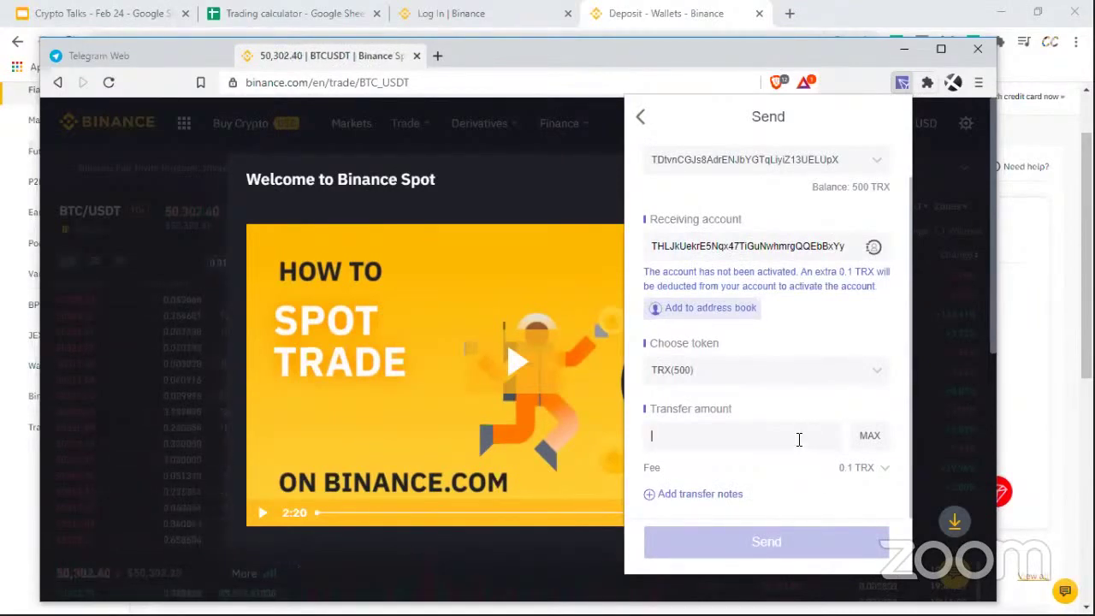
text(499)
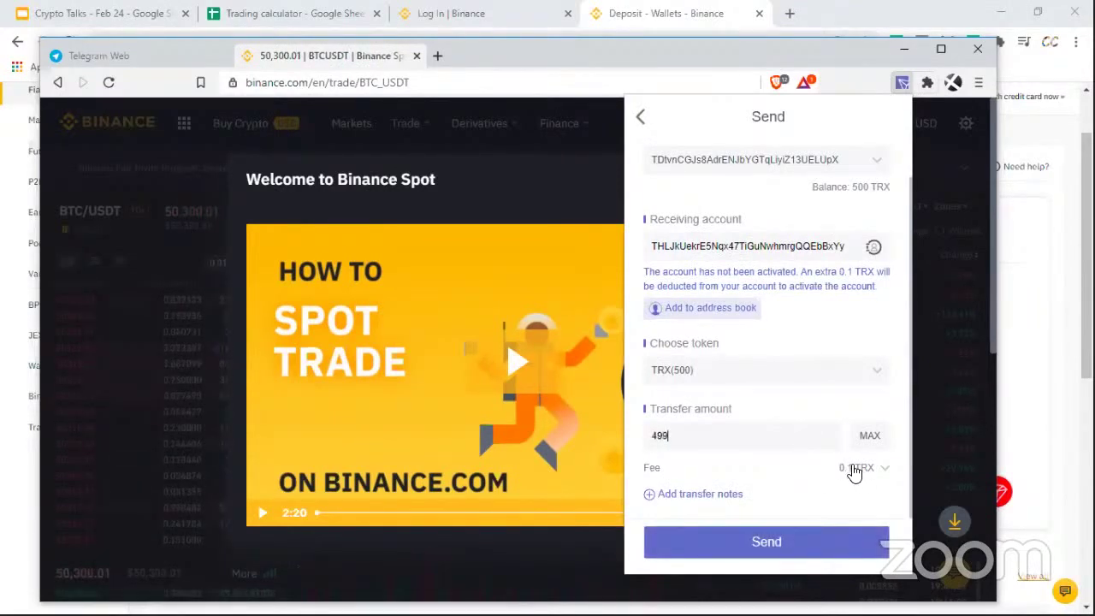
click(777, 537)
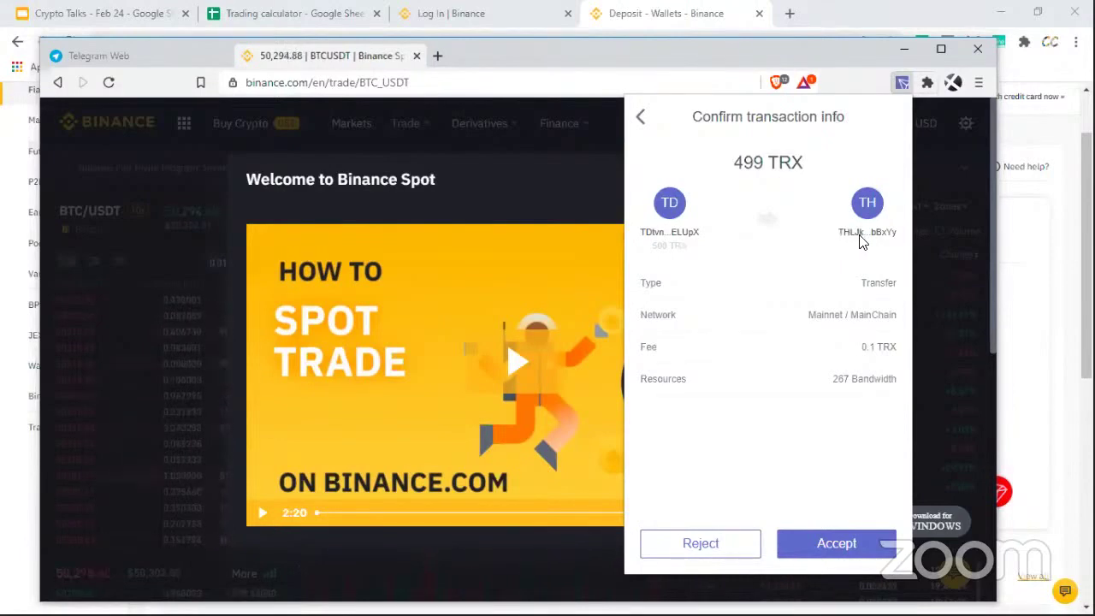
Check the receiving address against the TRC20 deposit address on Binance and accept the 499 TRX transaction.
key(alt+Tab)
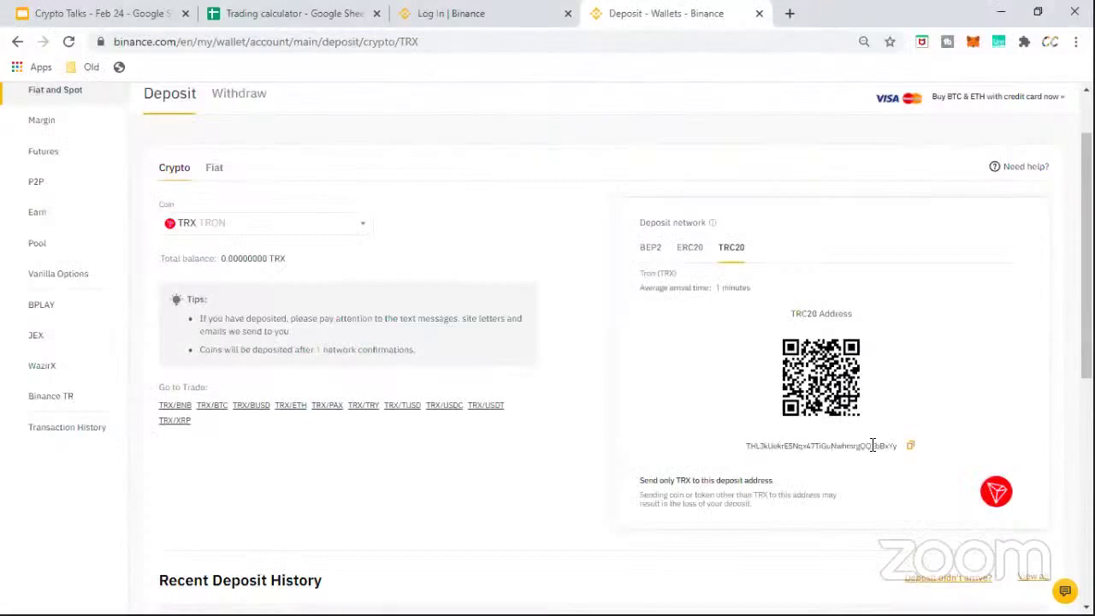
drag(896, 448, 897, 448)
key(alt+Tab)
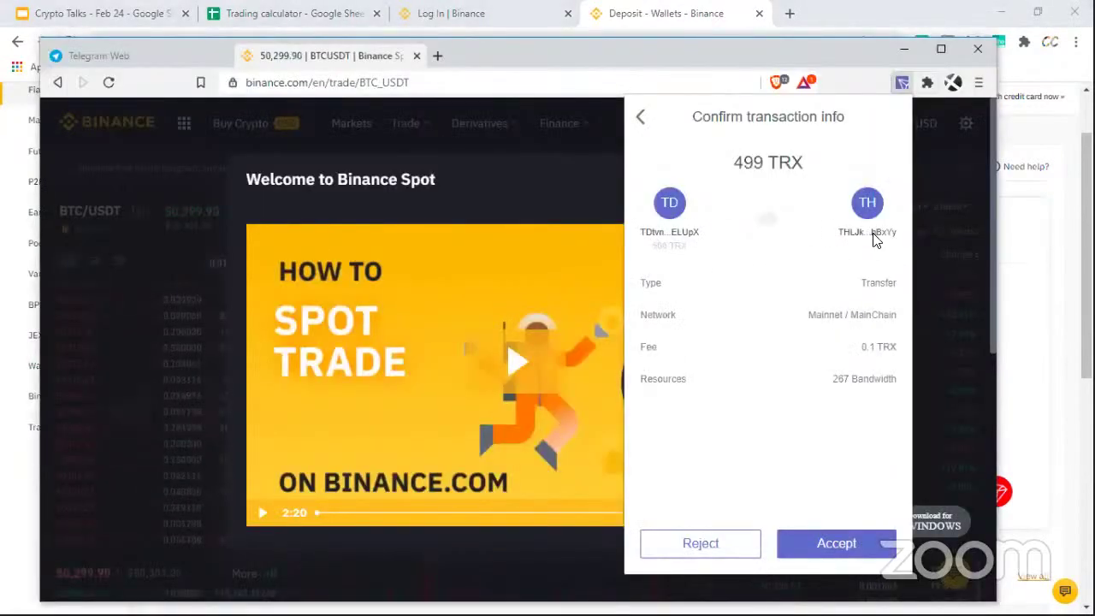
click(838, 545)
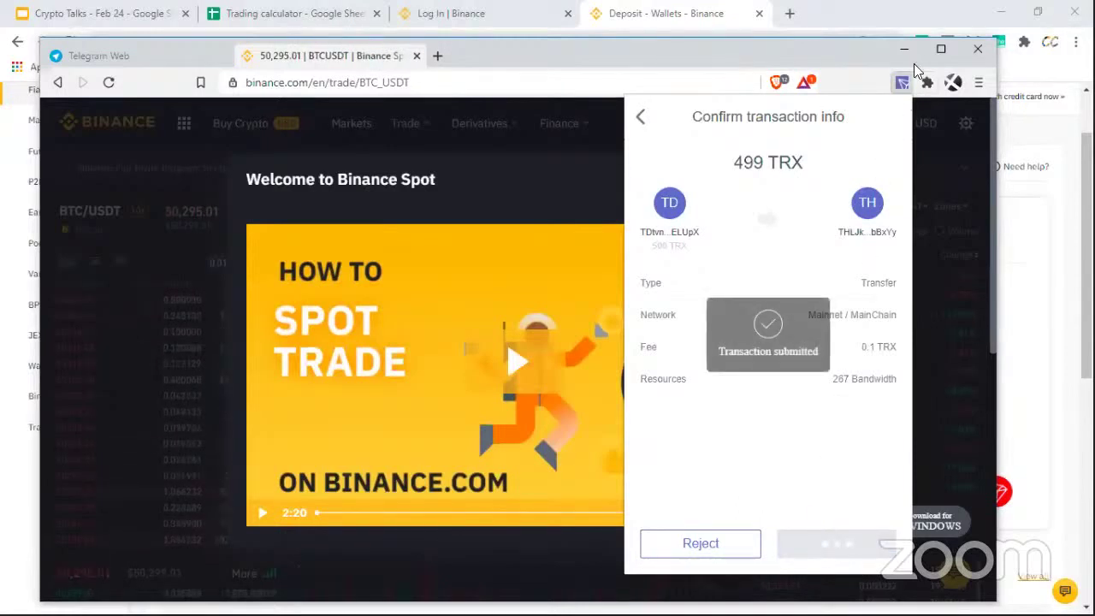
View the transaction details of the 499 TRX transfer in the TRON wallet and return to the Binance deposit page.
click(648, 122)
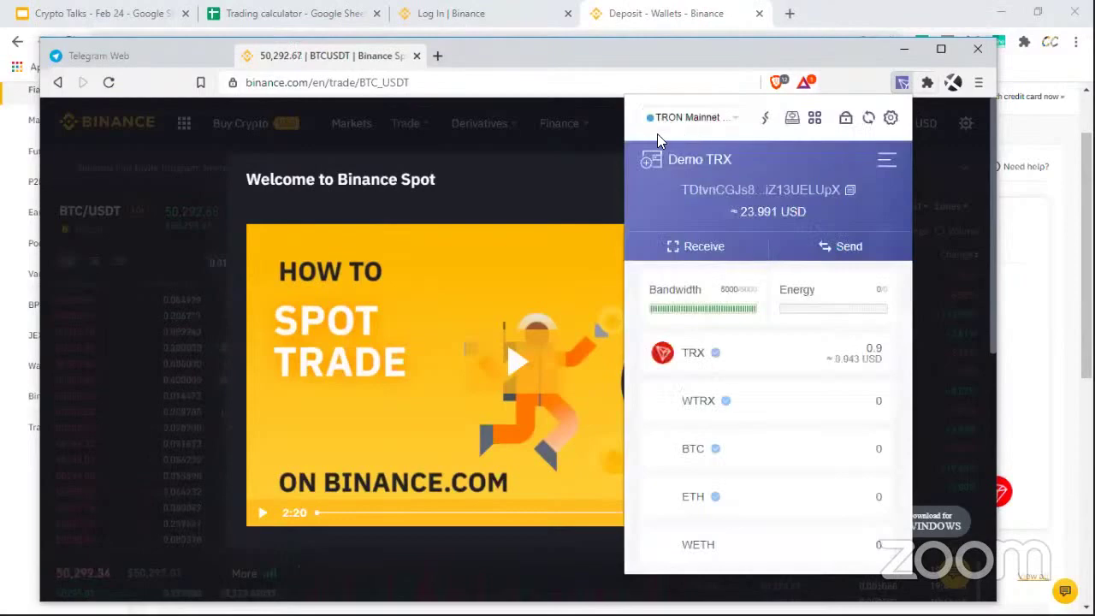
click(766, 357)
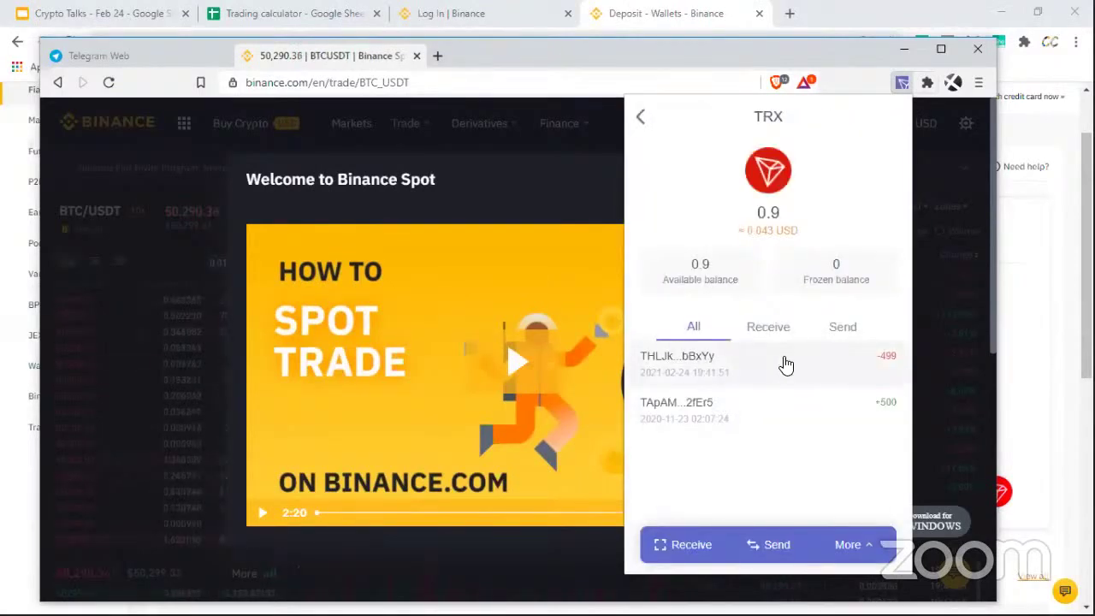
click(784, 365)
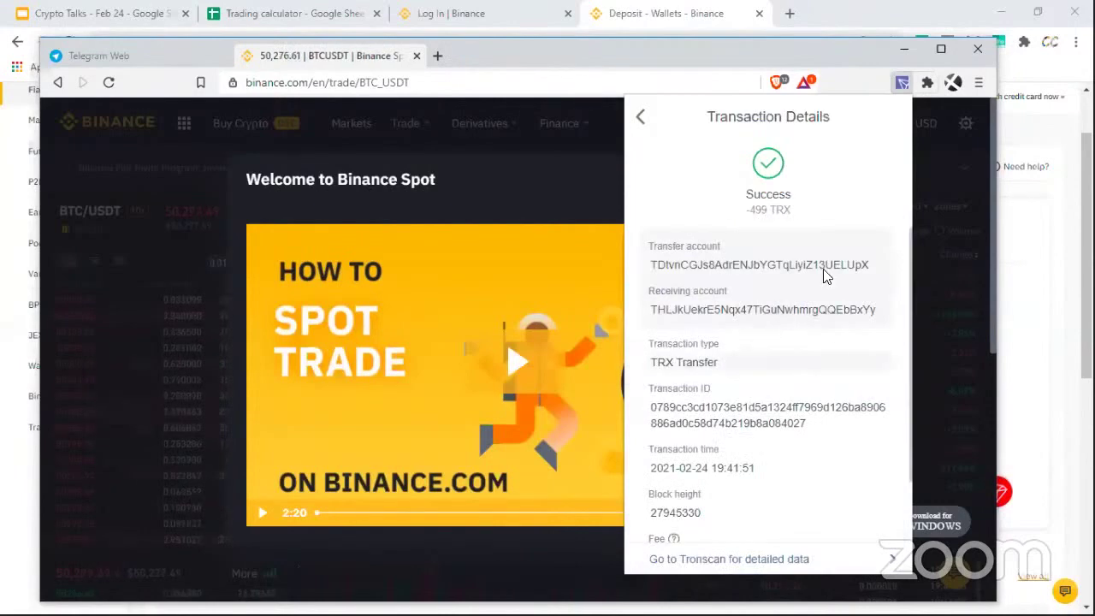
click(905, 48)
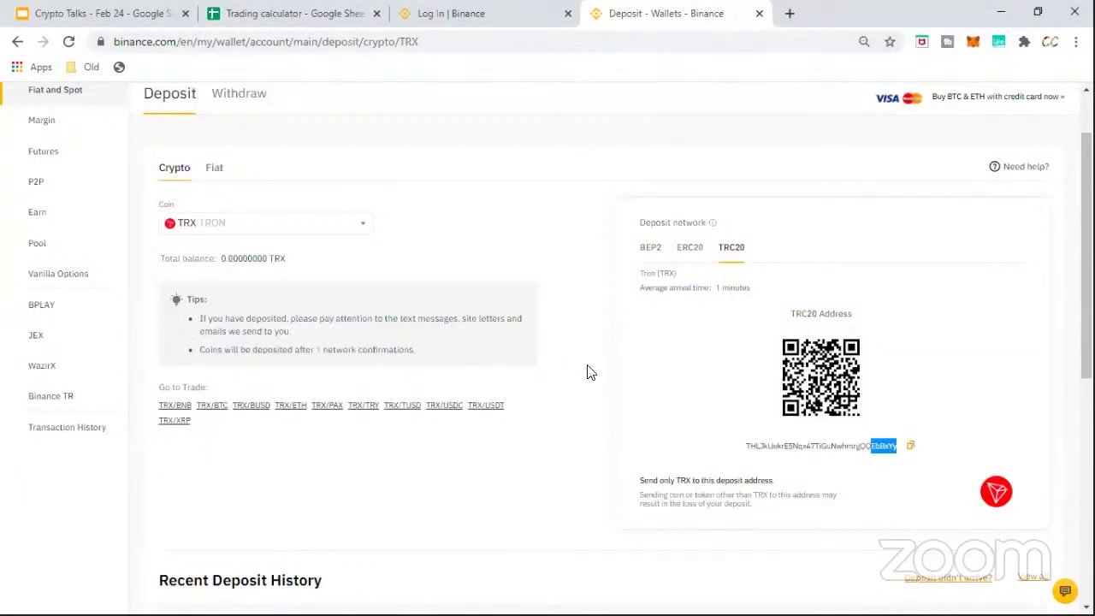
Examine the Recent Deposit History on the TRX deposit page for the incoming transfer.
click(608, 370)
scroll(590, 340, down, 1)
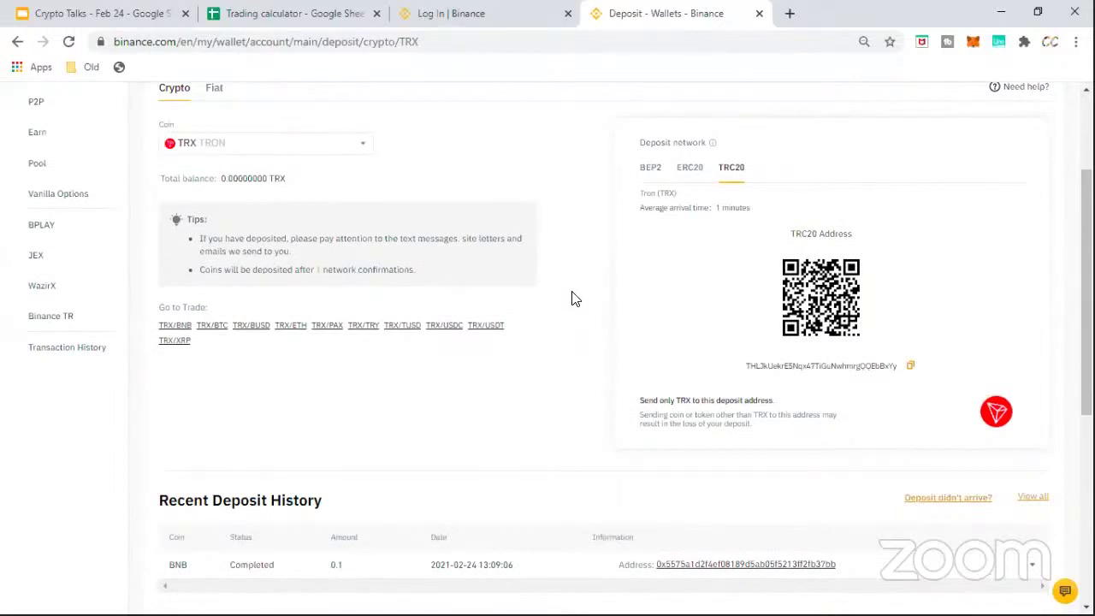
scroll(573, 299, down, 2)
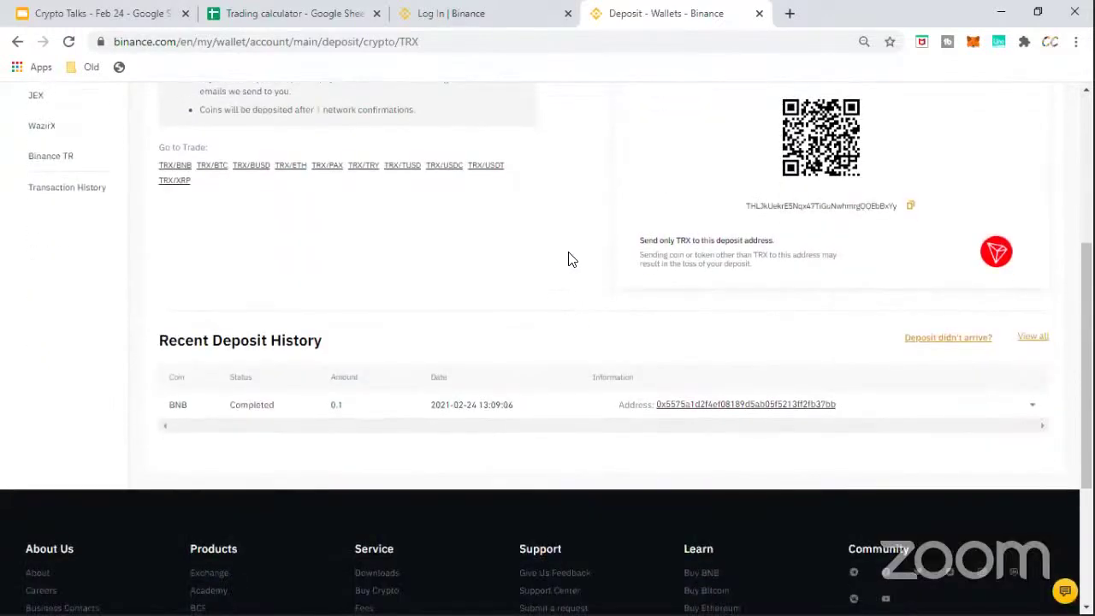
scroll(572, 260, up, 4)
scroll(579, 350, down, 3)
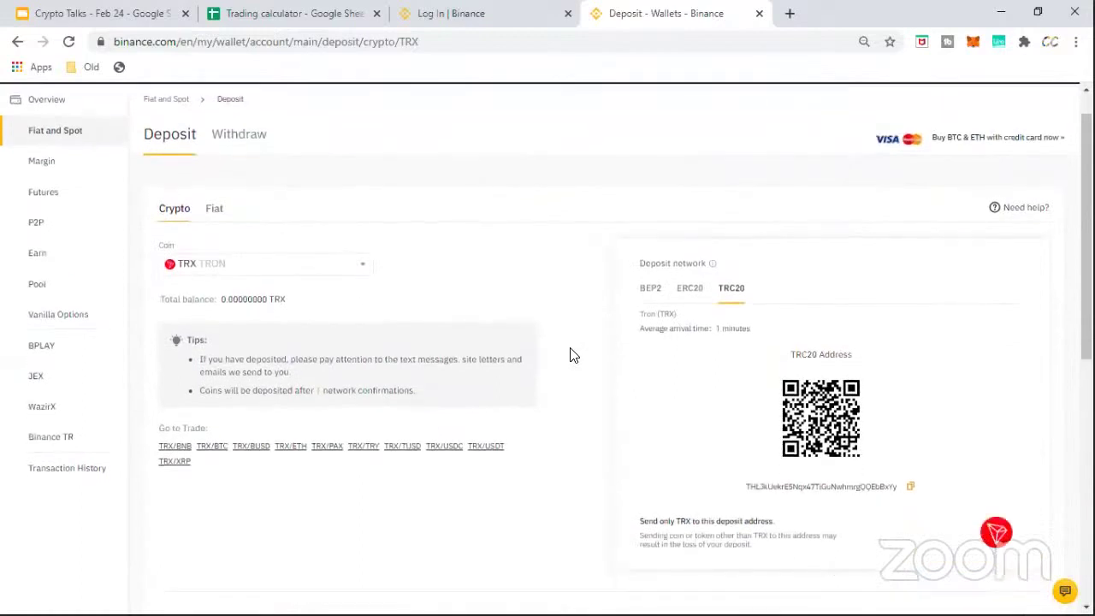
scroll(576, 340, up, 3)
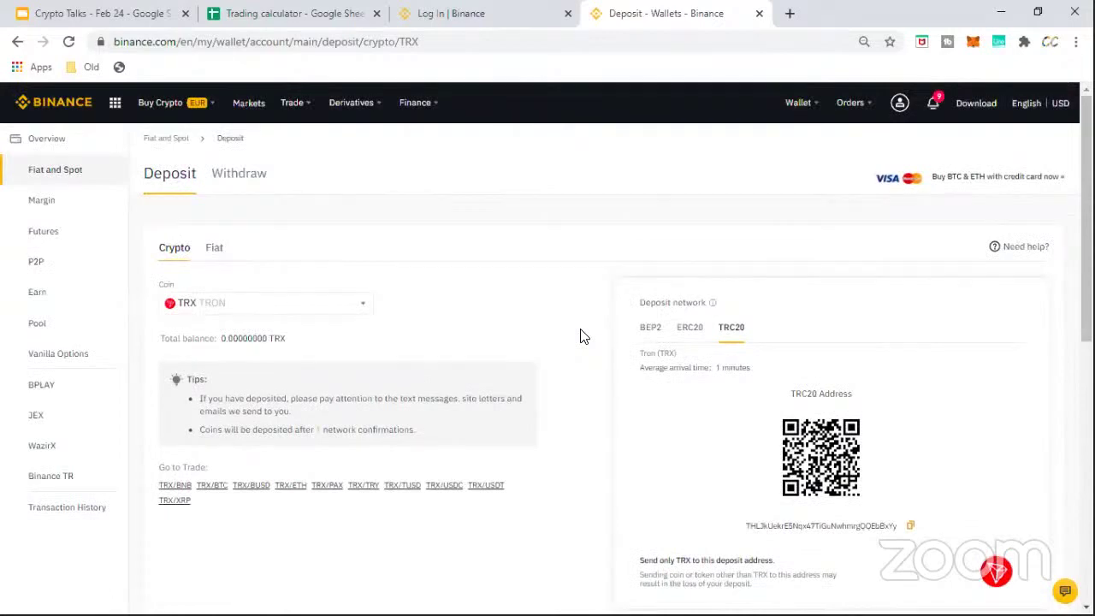
scroll(743, 426, down, 2)
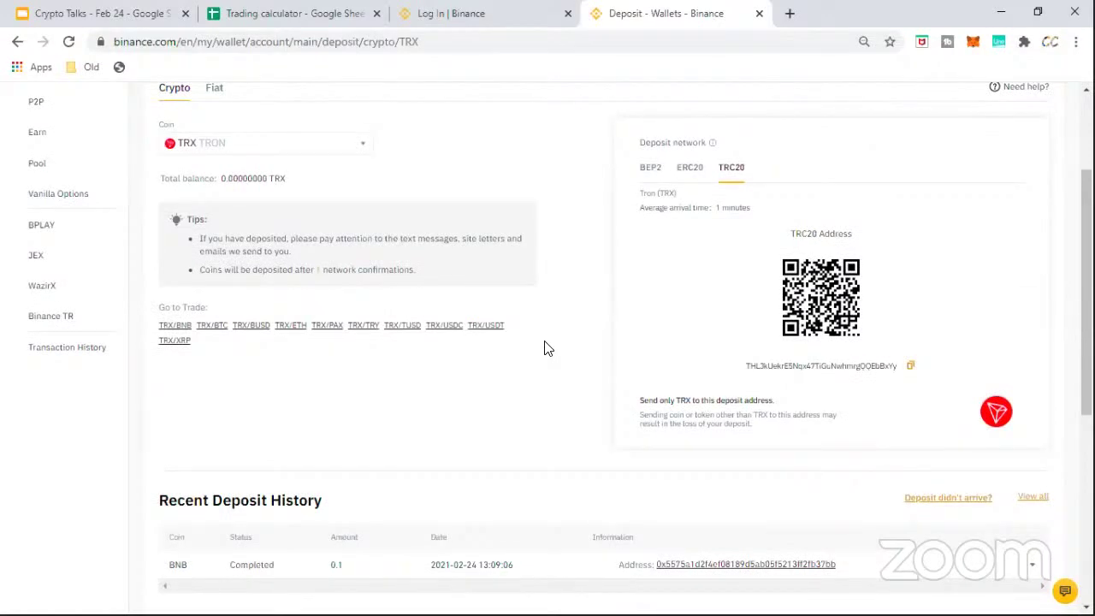
scroll(552, 348, up, 2)
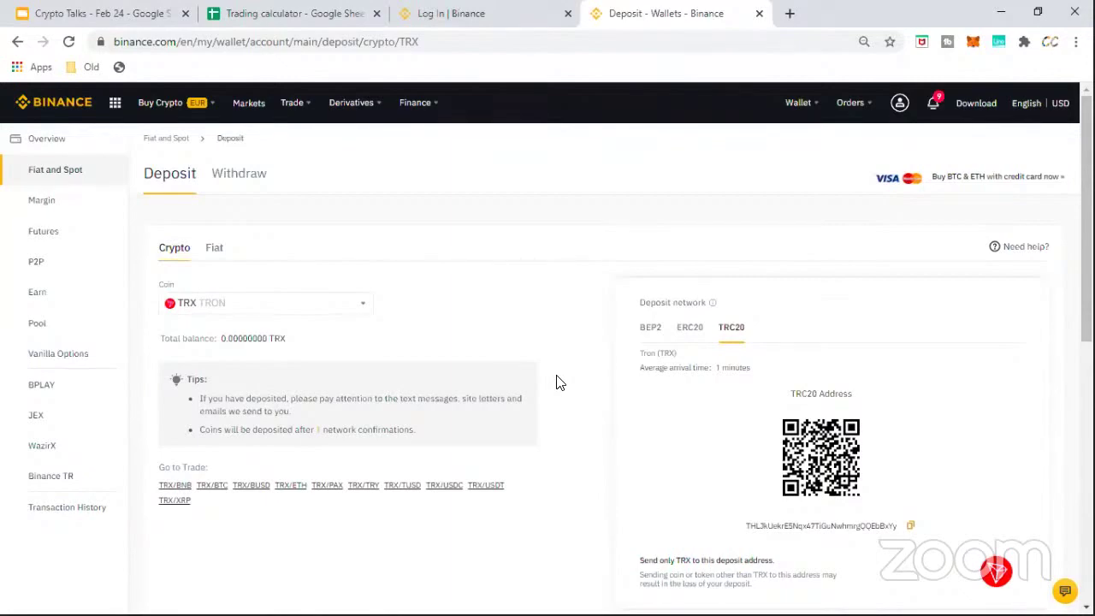
Reload the TRX deposit page and look for the 499 TRX entry in Recent Deposit History.
scroll(560, 382, down, 5)
scroll(559, 374, up, 5)
scroll(565, 386, down, 3)
key(F5)
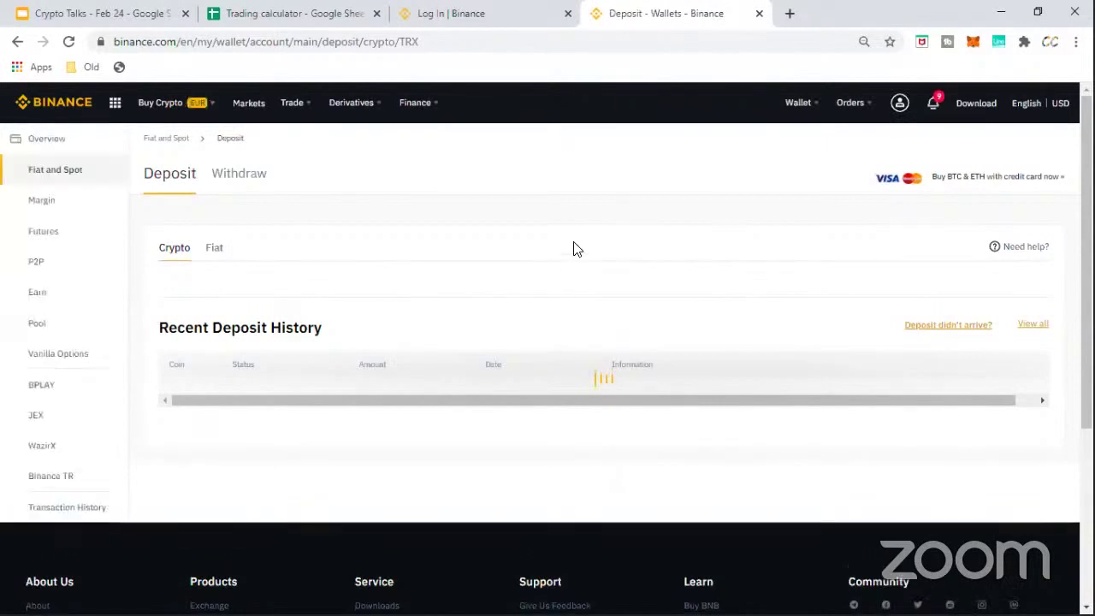
scroll(587, 249, down, 5)
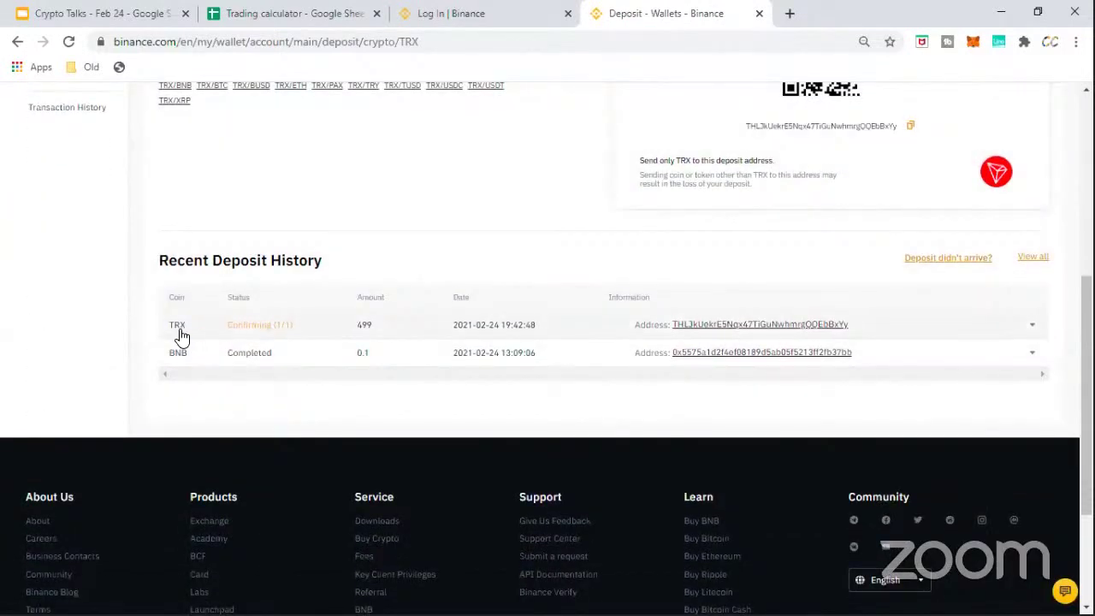
Compare the total TRX balance with the status of the 499 TRX deposit.
scroll(190, 333, up, 1)
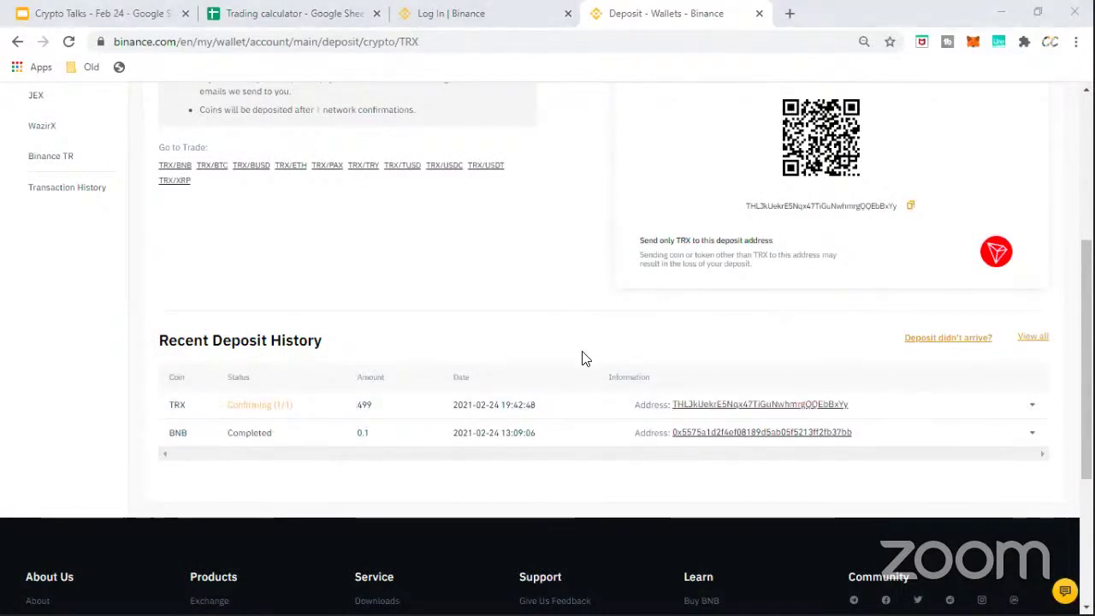
scroll(584, 357, up, 1)
scroll(585, 356, up, 3)
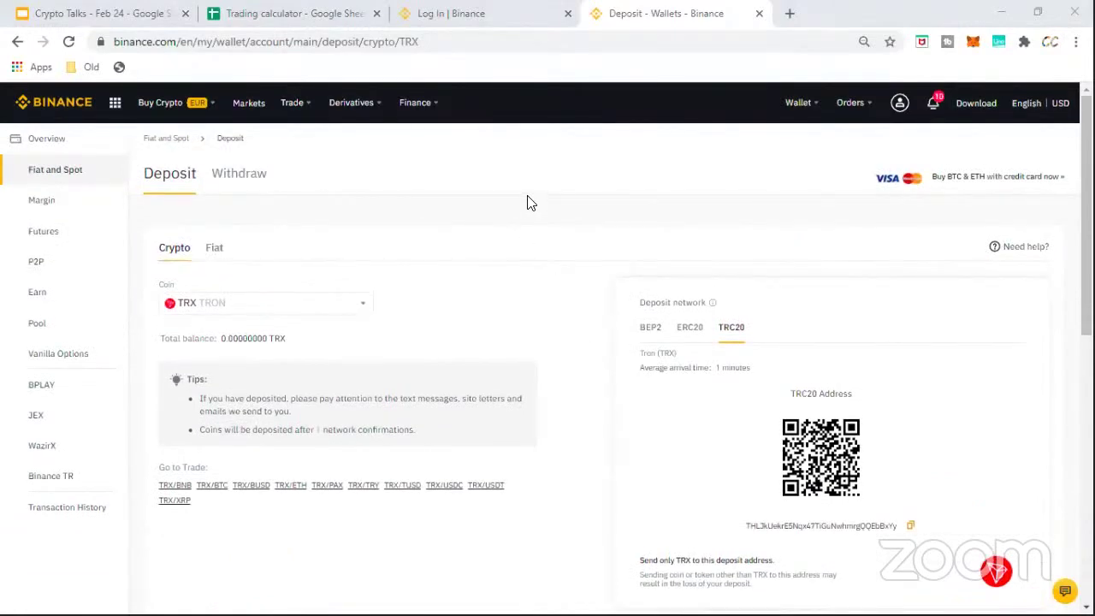
scroll(557, 217, down, 3)
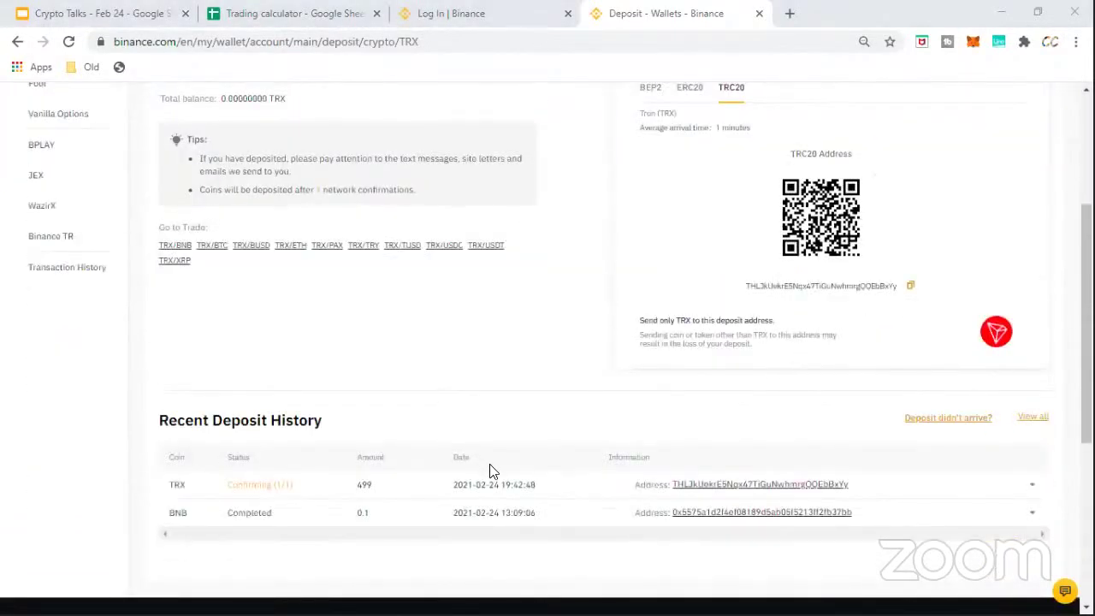
scroll(599, 342, up, 3)
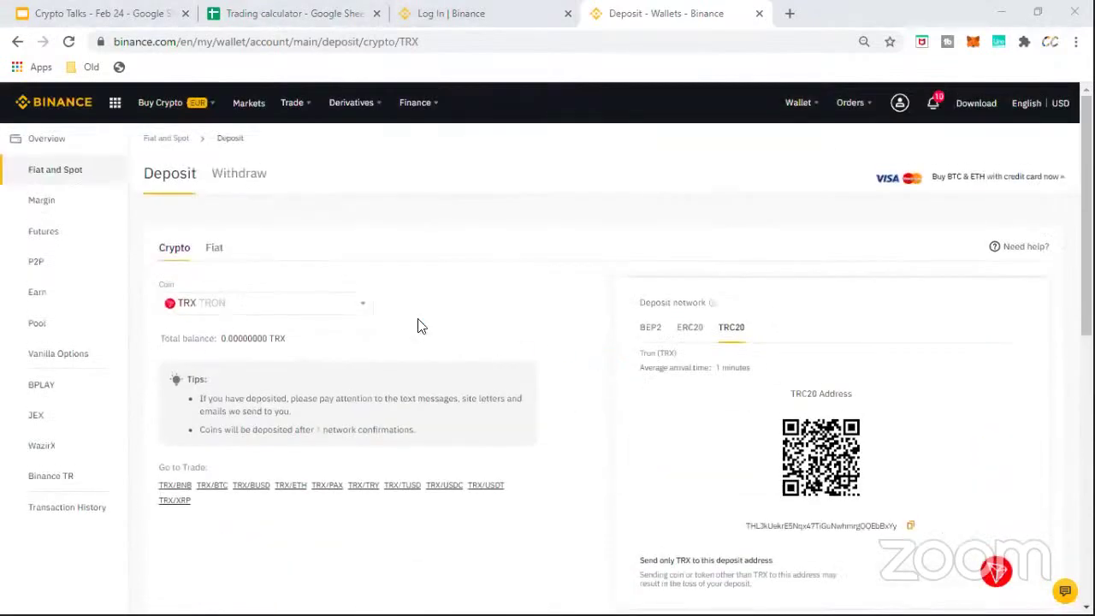
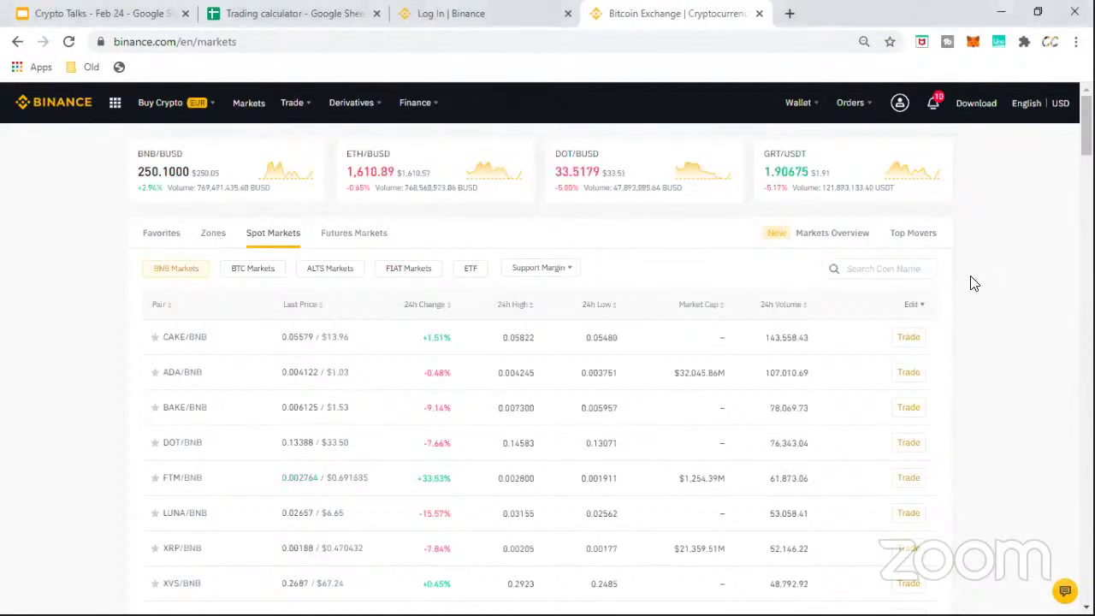
Look through the trading pairs listed under BNB Markets on the Spot Markets page.
scroll(970, 283, down, 4)
scroll(831, 296, up, 4)
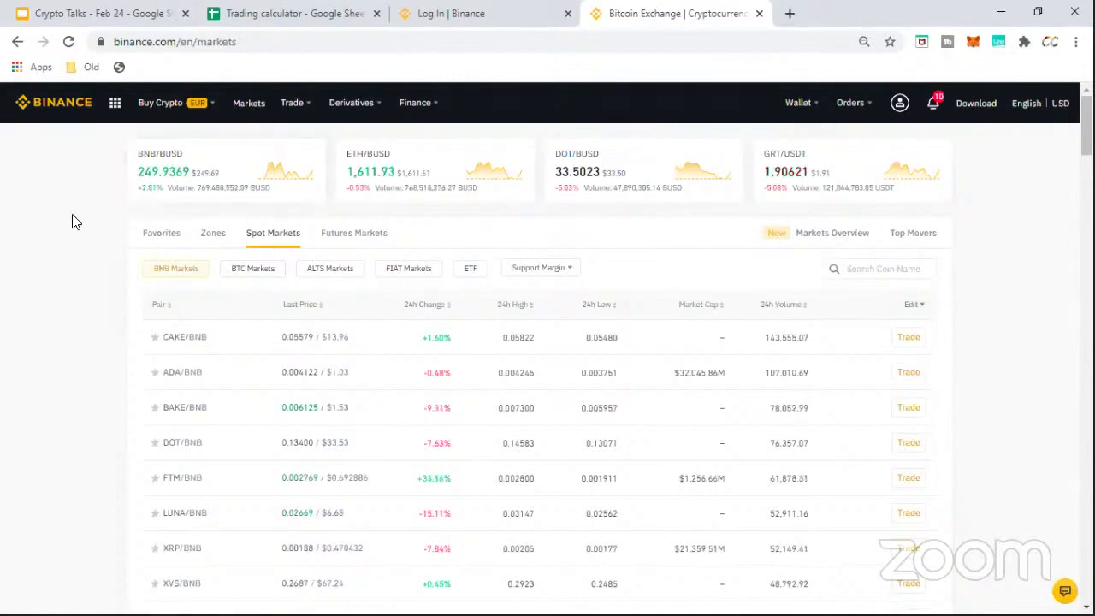
scroll(73, 313, down, 2)
scroll(74, 314, up, 2)
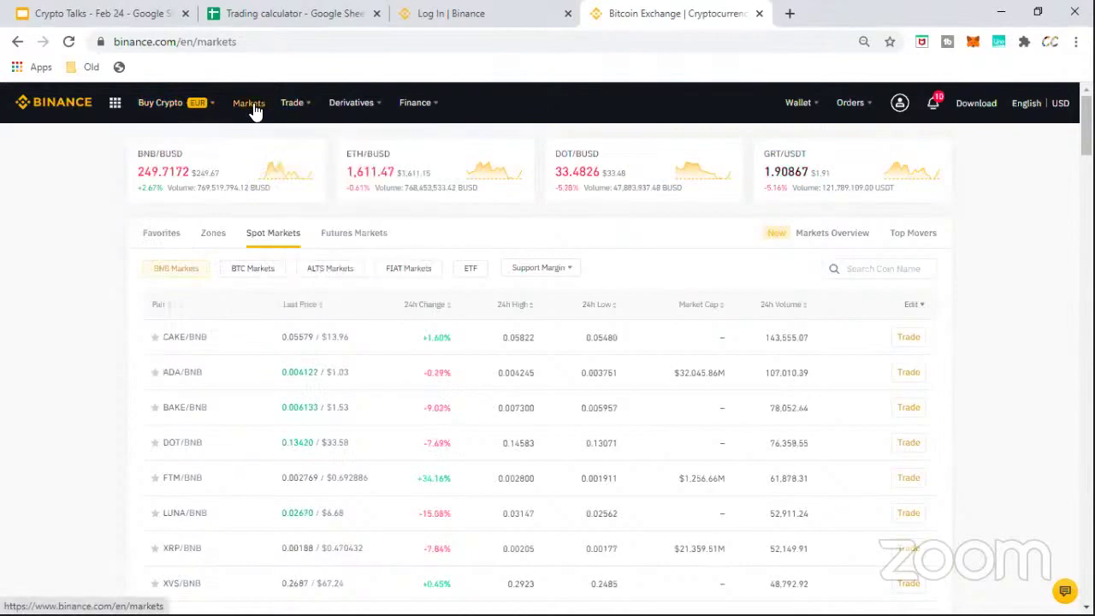
scroll(60, 306, down, 1)
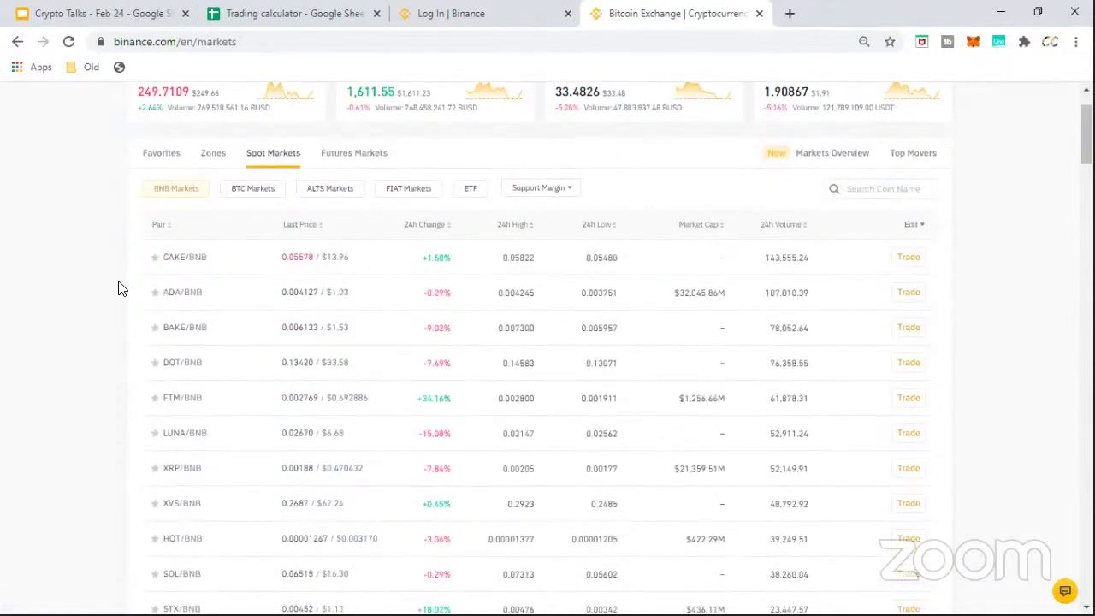
scroll(118, 288, down, 3)
scroll(103, 292, up, 4)
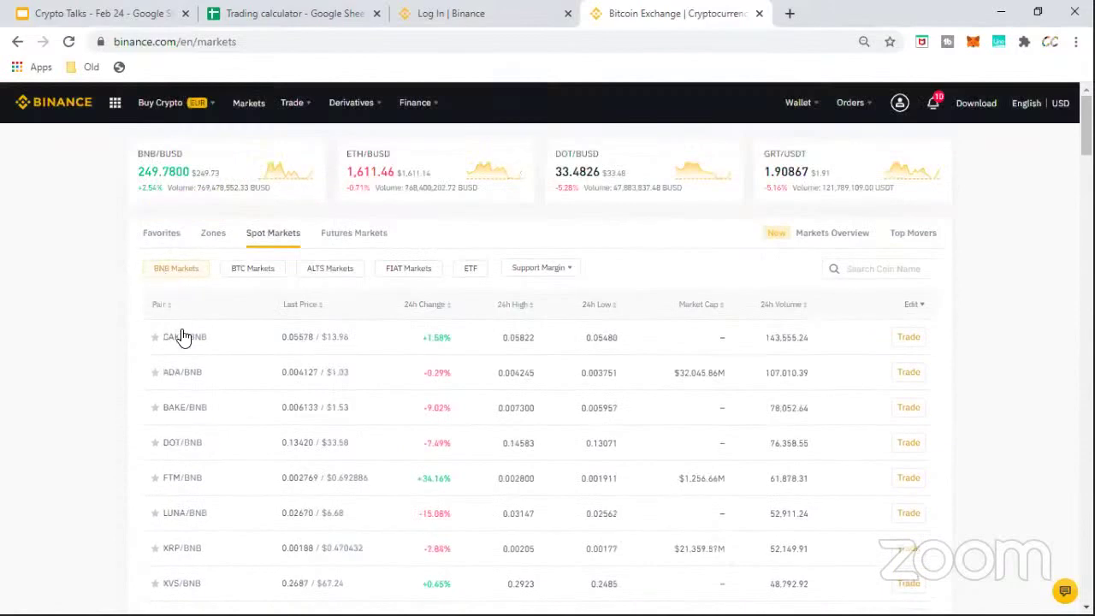
Show the BTC Markets pairs in the spot list and examine the coins traded against BTC.
click(265, 272)
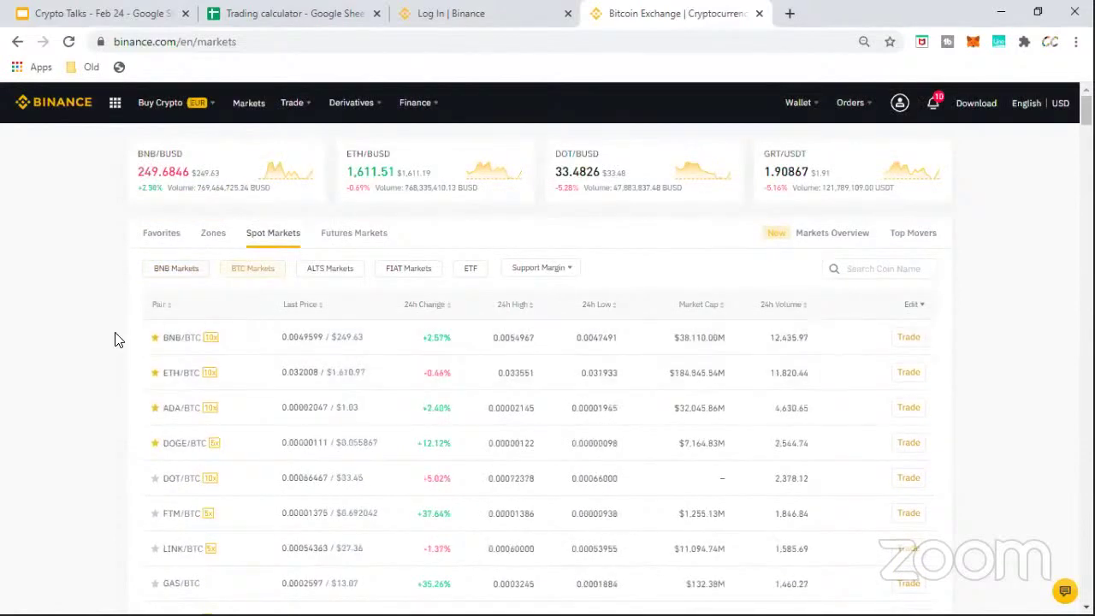
scroll(118, 323, down, 1)
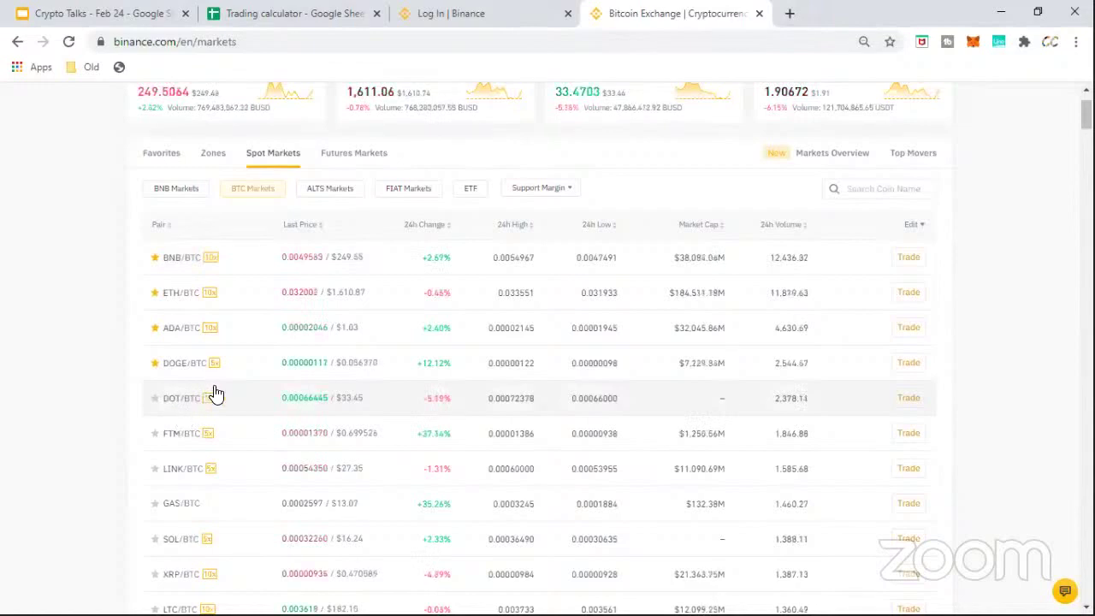
scroll(416, 275, up, 1)
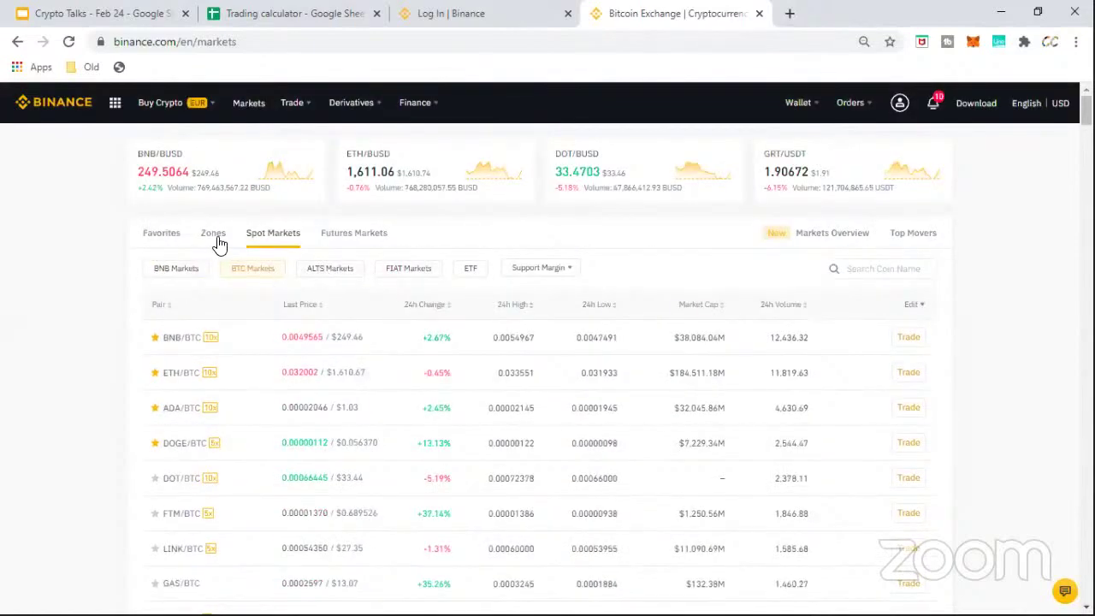
Return the spot list to BNB Markets and open the trading page for the DOT/BNB pair.
click(159, 274)
scroll(94, 381, down, 2)
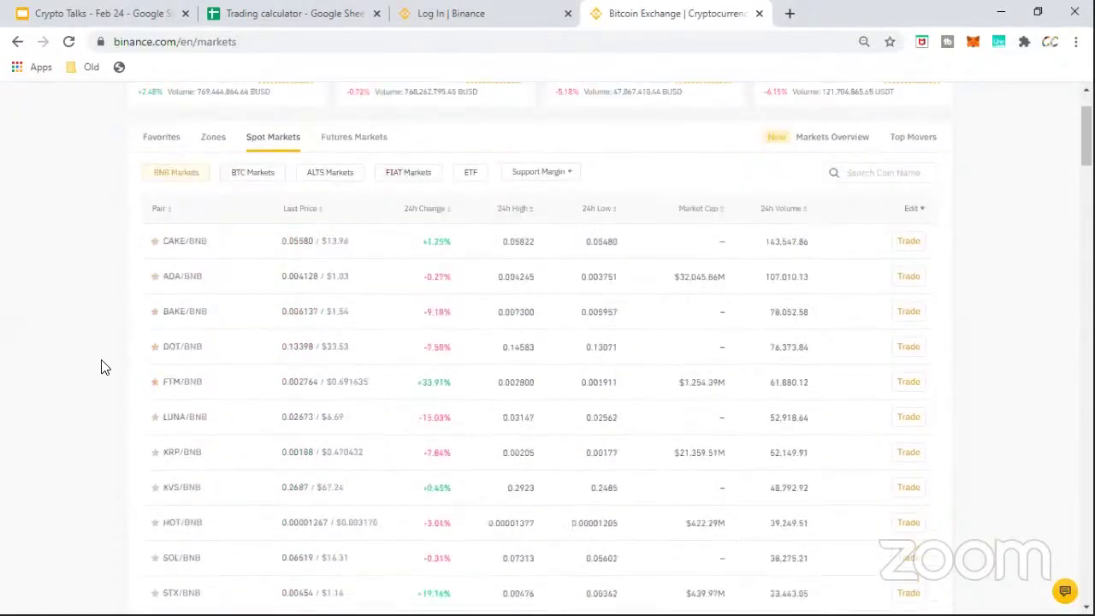
scroll(190, 352, up, 1)
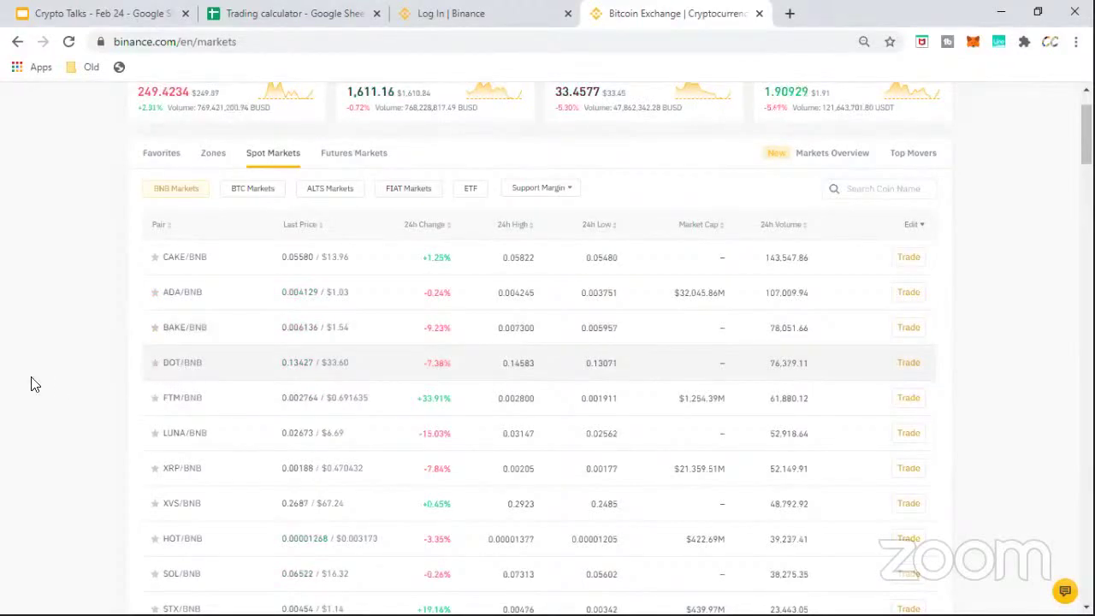
click(189, 365)
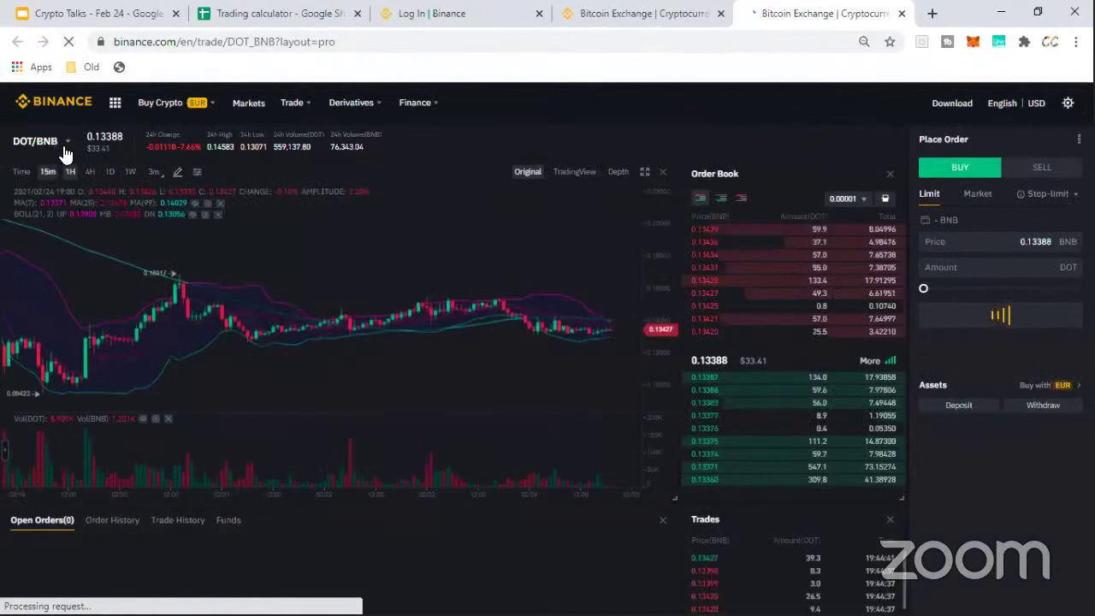
Search the trading pair list for "dot" and examine the DOT pairs with the BTC and ALTS market filters.
mouse_move(50, 147)
click(69, 180)
text(dot)
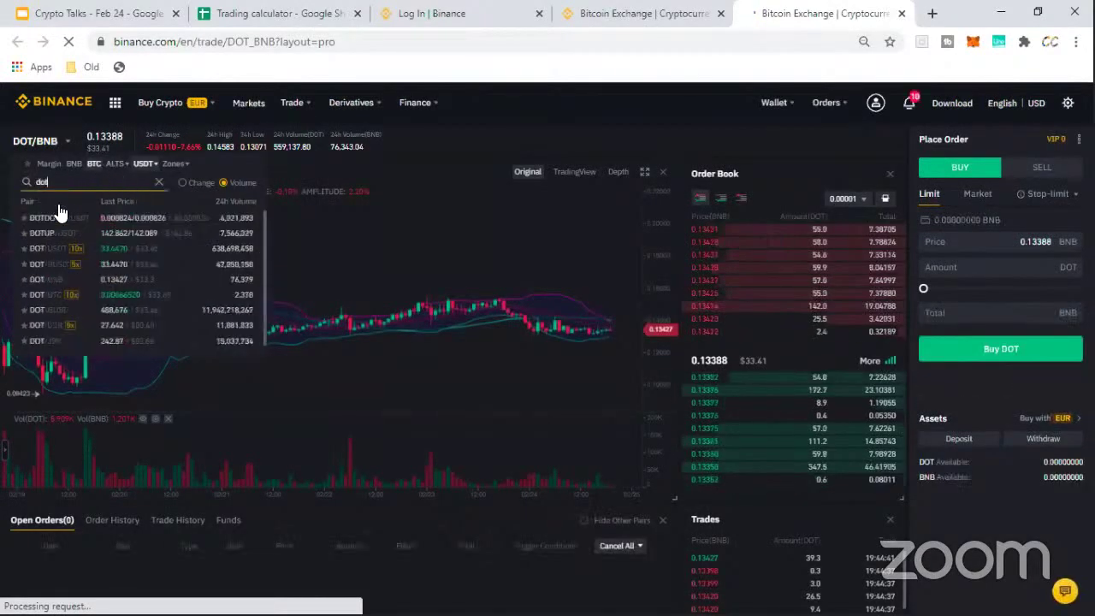
click(92, 164)
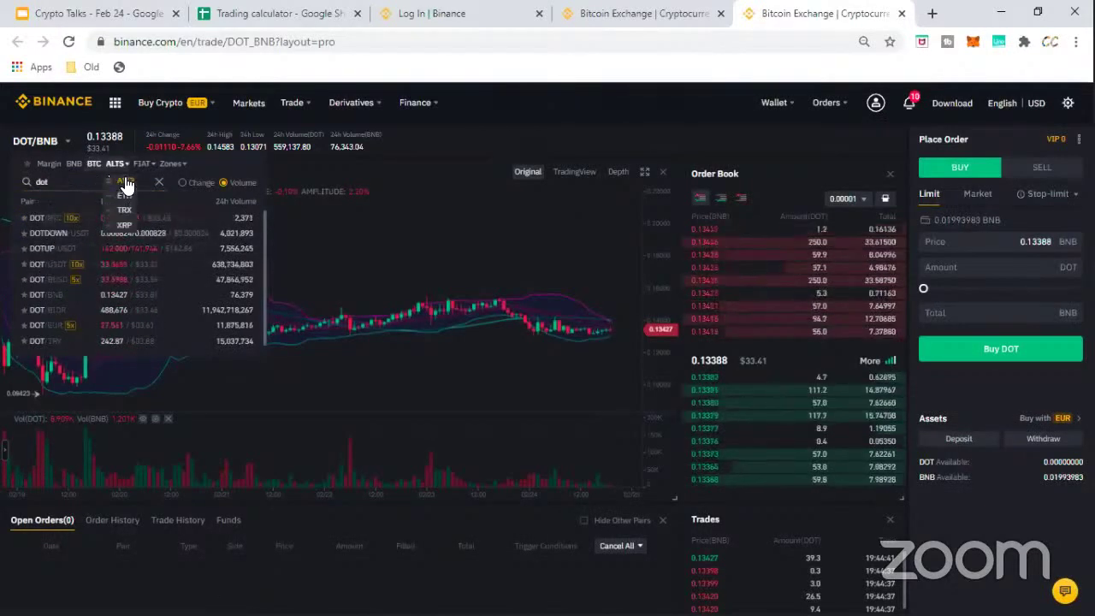
mouse_move(116, 171)
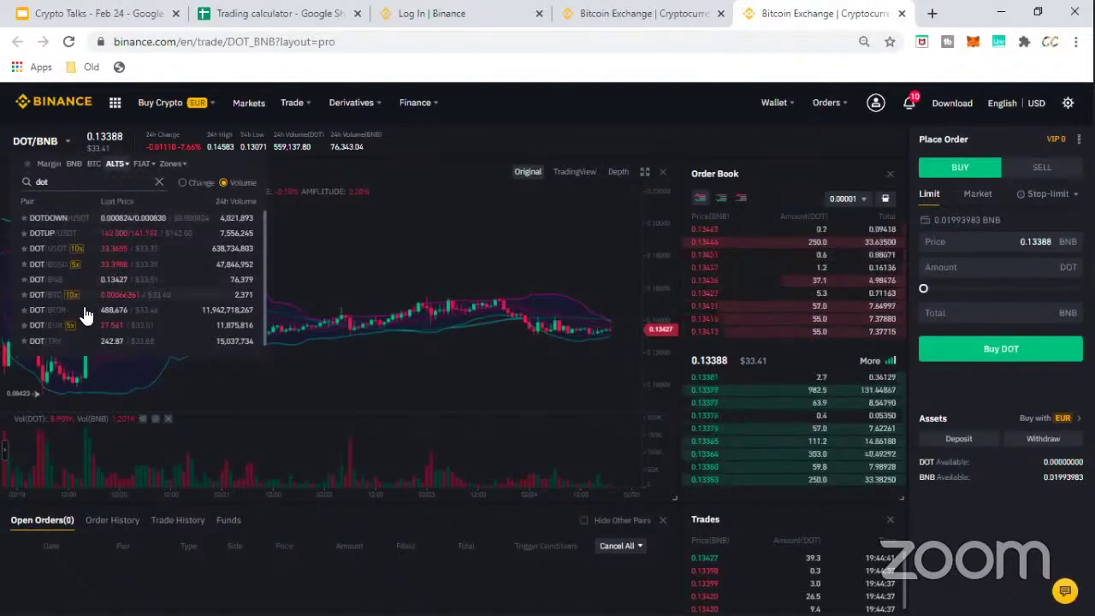
scroll(53, 338, down, 1)
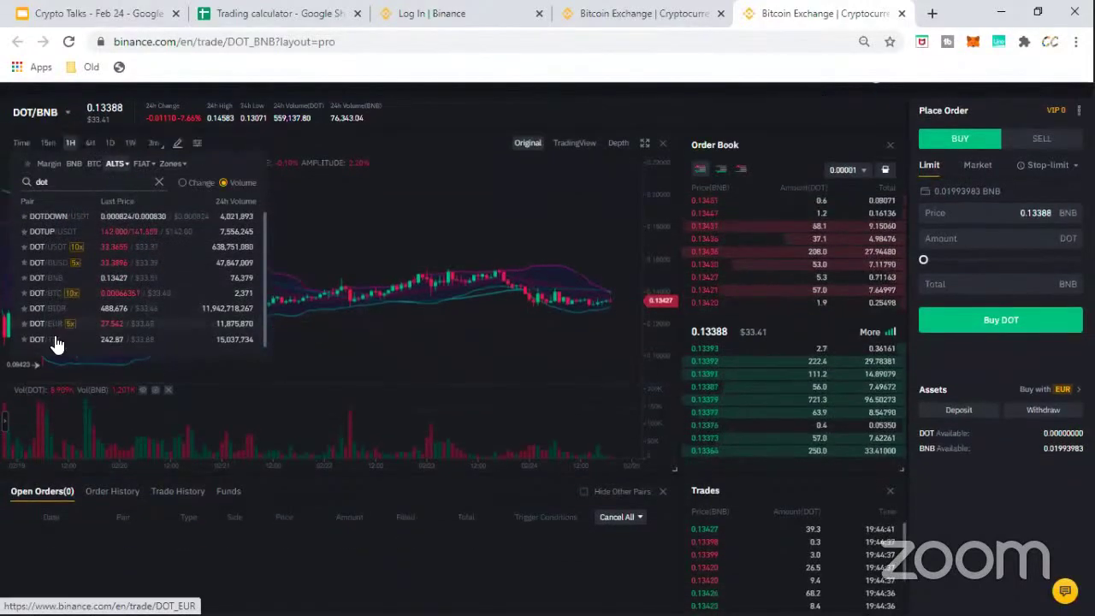
scroll(53, 339, up, 1)
scroll(94, 385, up, 5)
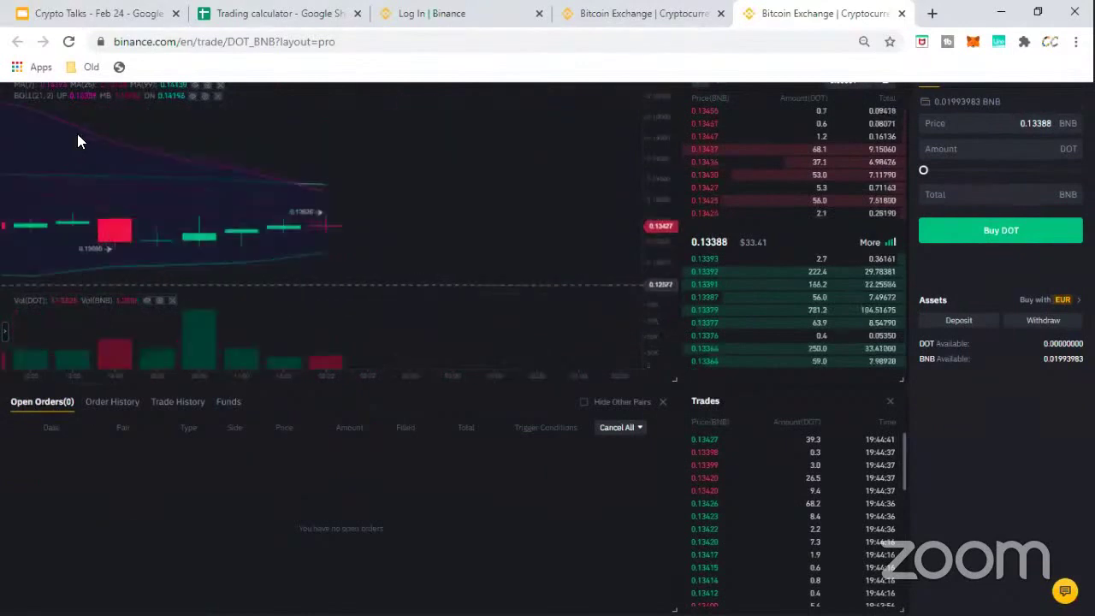
Search the trading pair list for "trx" and open the trading page for the TRX/BTC pair.
mouse_move(68, 144)
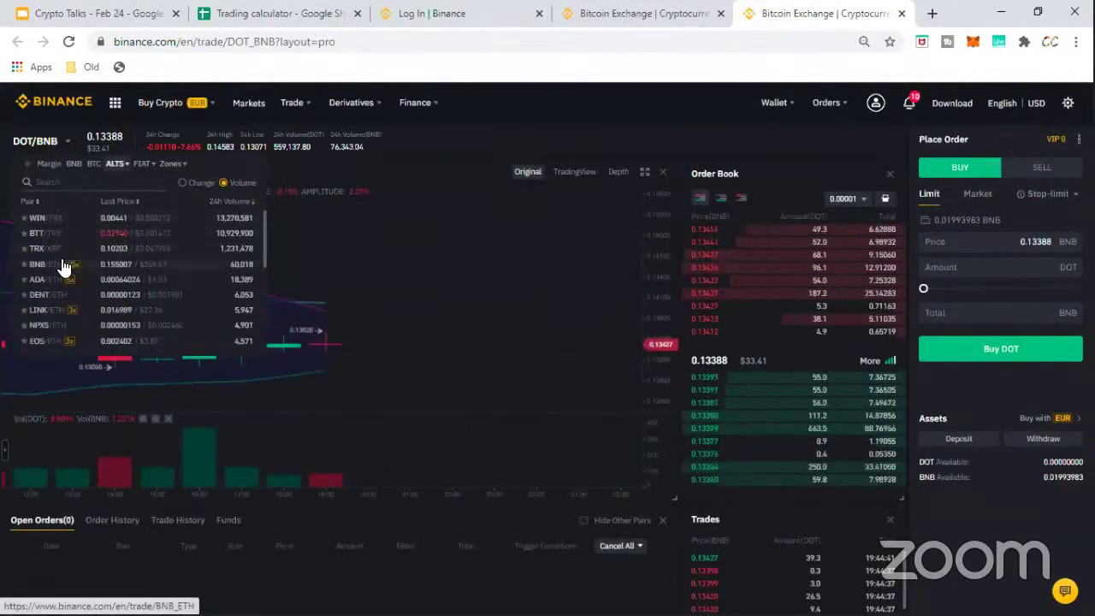
click(60, 179)
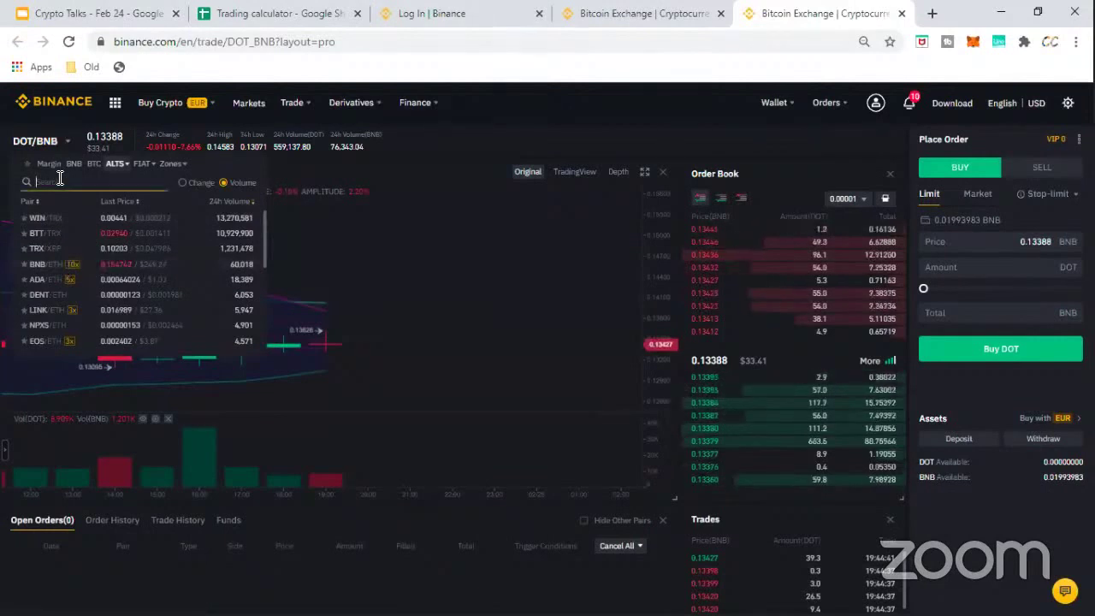
text(trx)
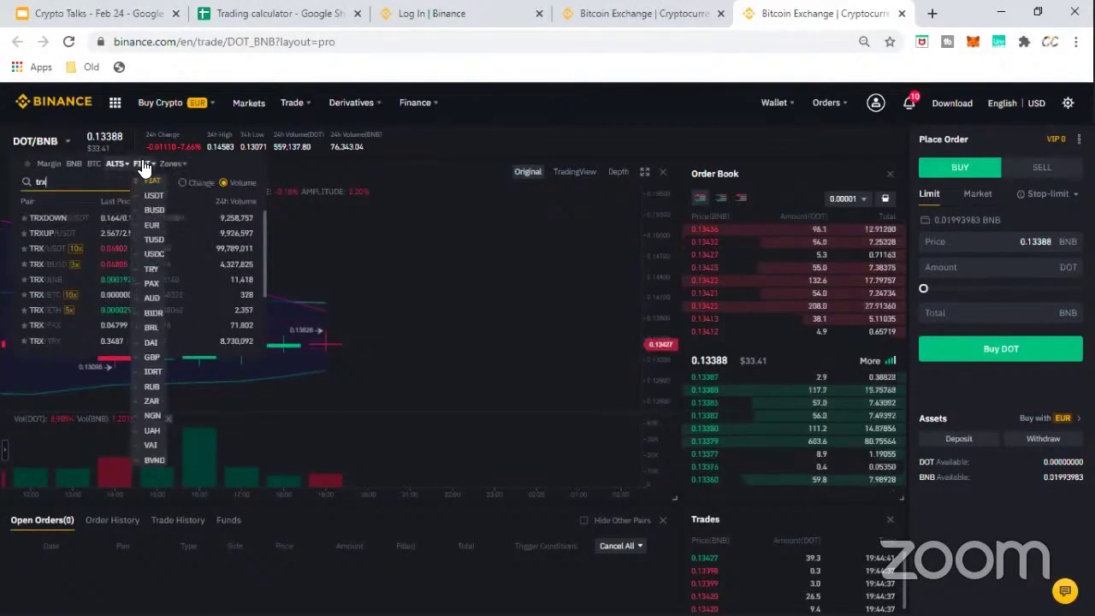
click(92, 164)
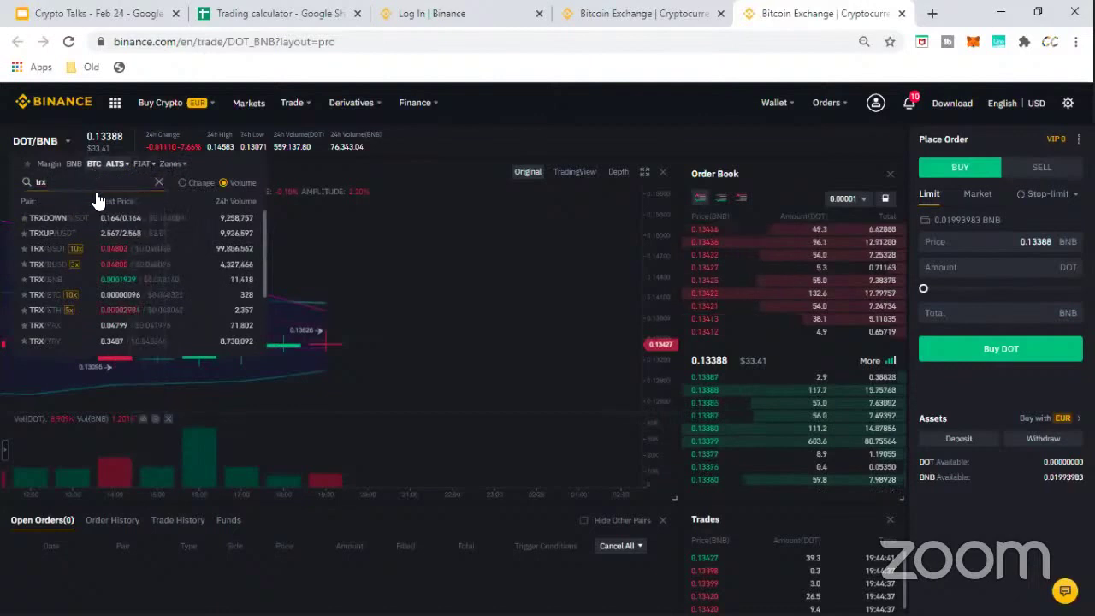
click(42, 224)
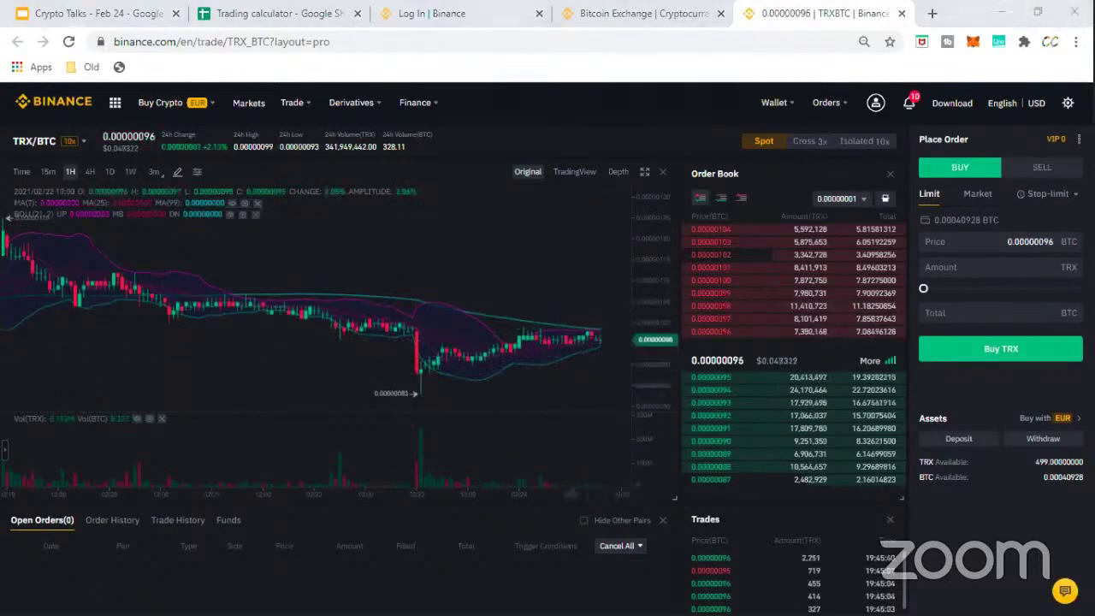
click(560, 111)
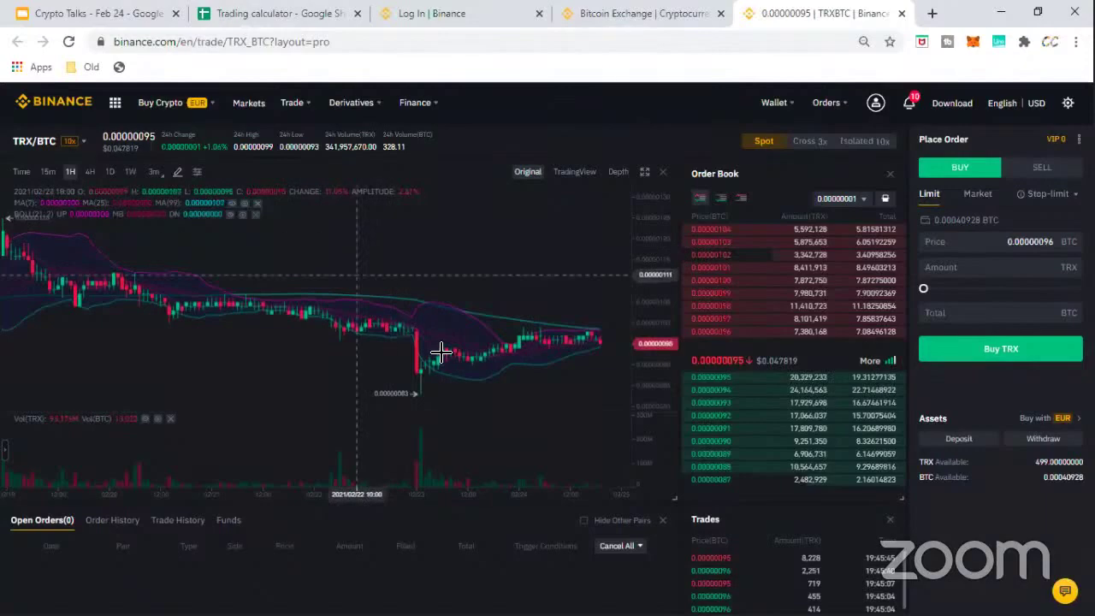
Switch the order form to selling TRX and set the limit order's amount to 100% of the balance, 499 TRX.
scroll(516, 433, down, 3)
scroll(971, 489, down, 1)
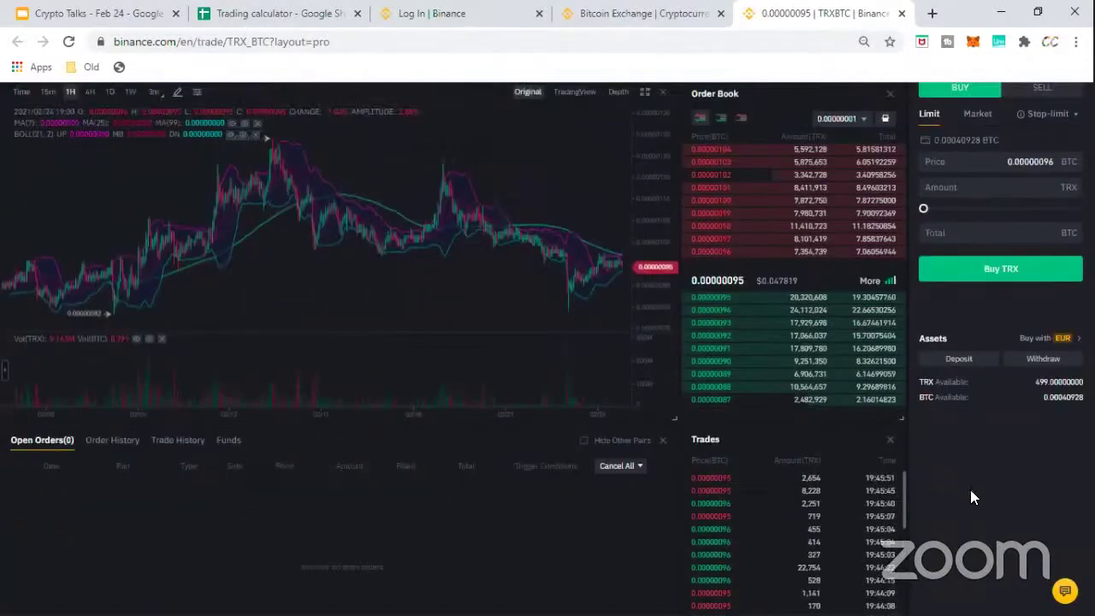
scroll(1027, 141, up, 1)
click(1038, 128)
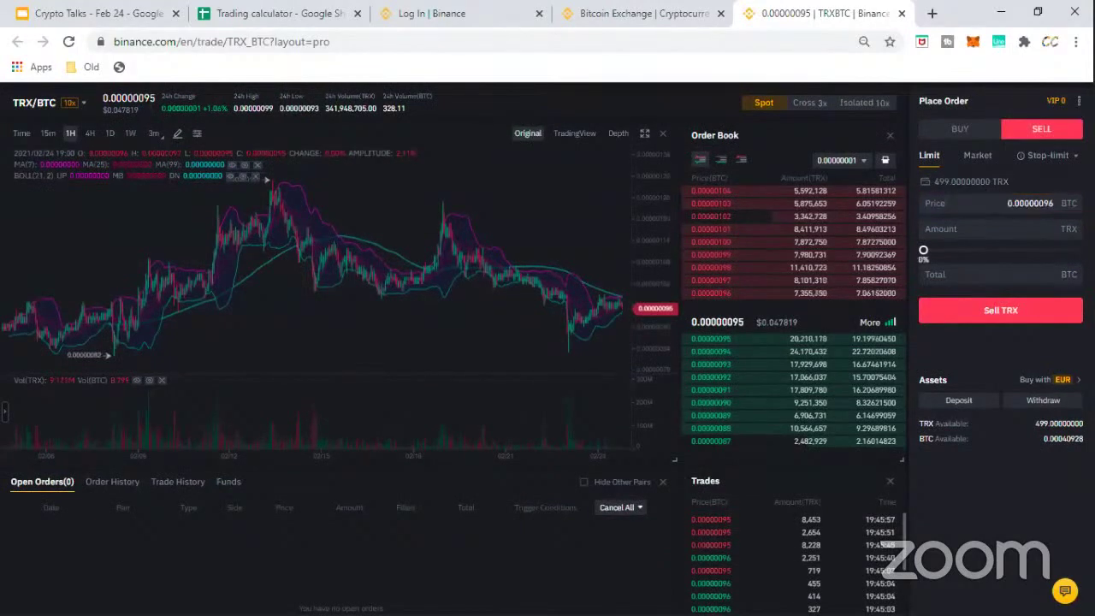
drag(923, 250, 1078, 249)
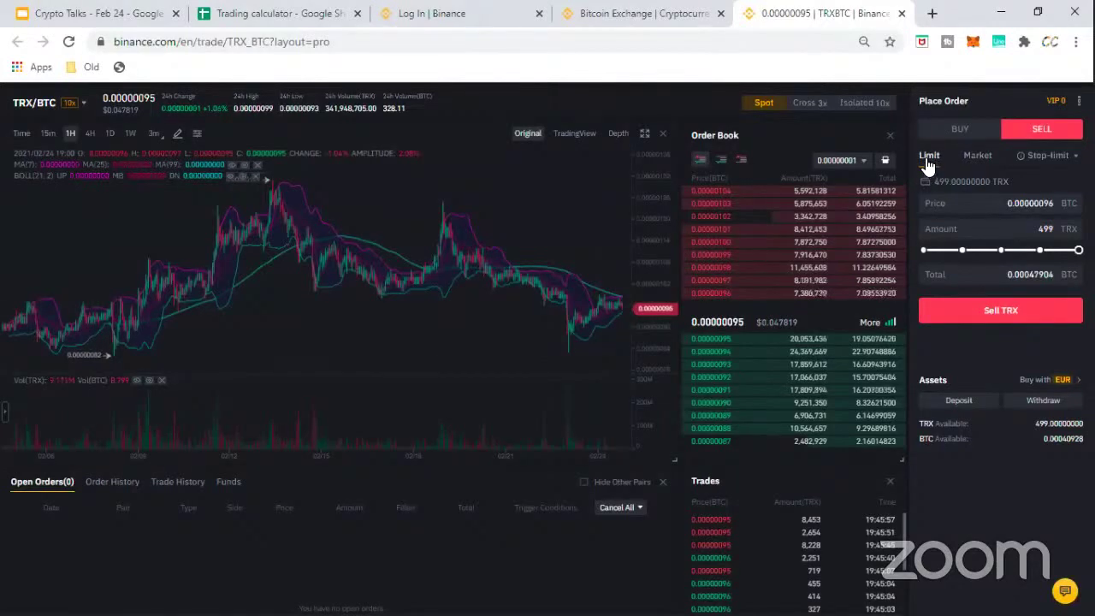
Compare the Limit and Market sell forms, set a market amount of 499 TRX, and examine the current price in the order book.
click(982, 160)
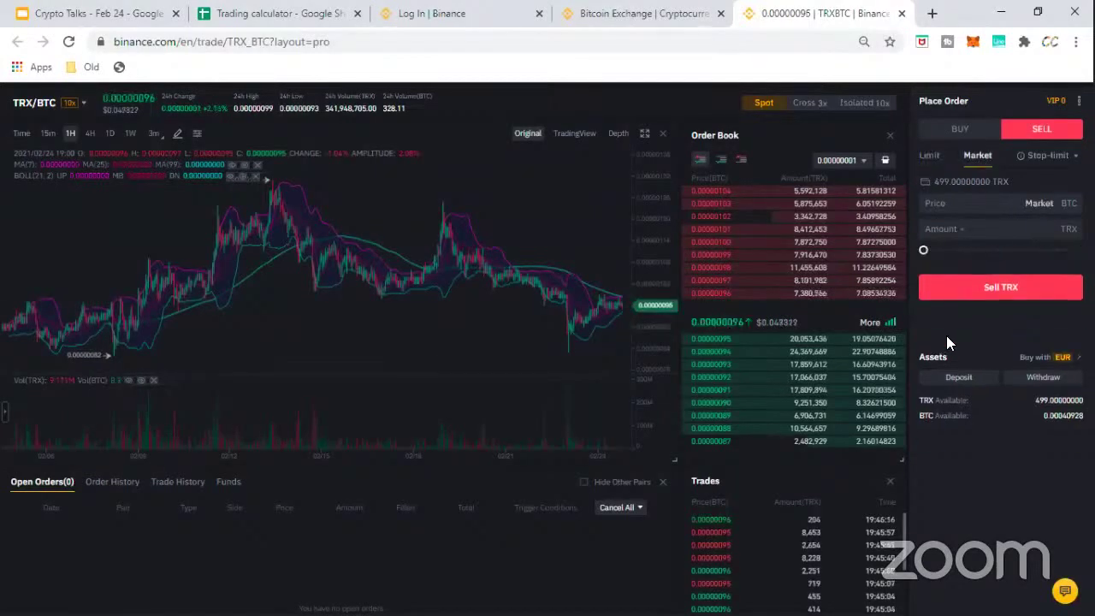
click(929, 158)
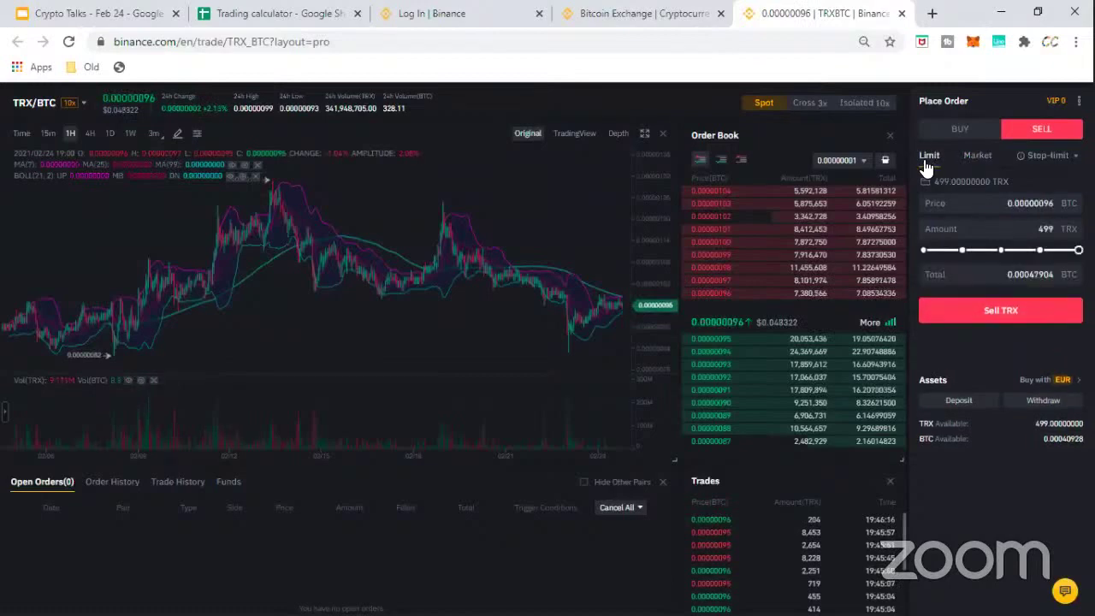
click(976, 157)
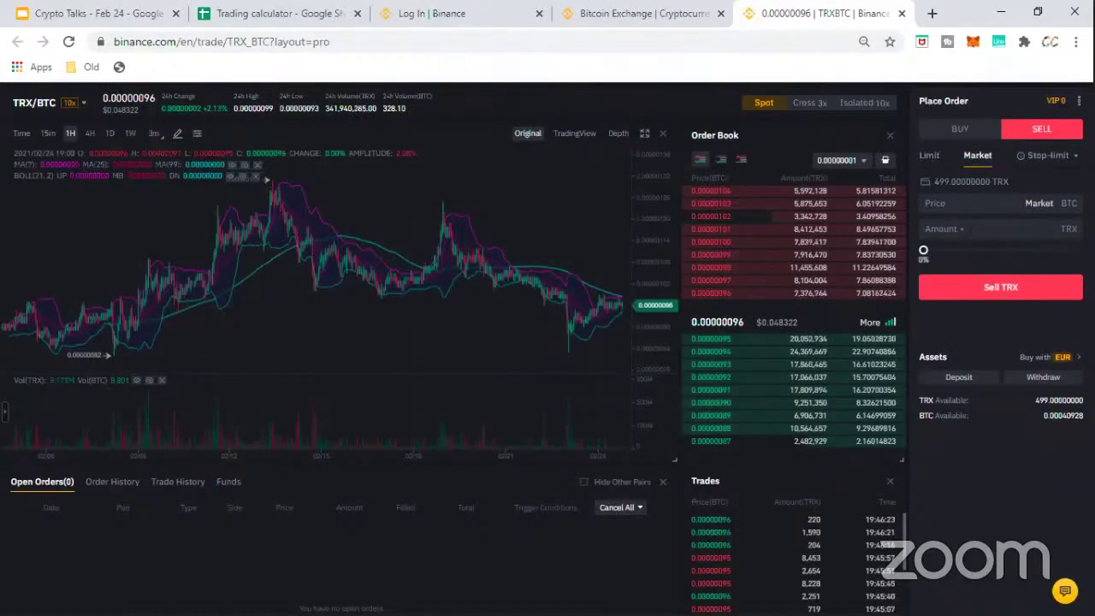
click(1078, 249)
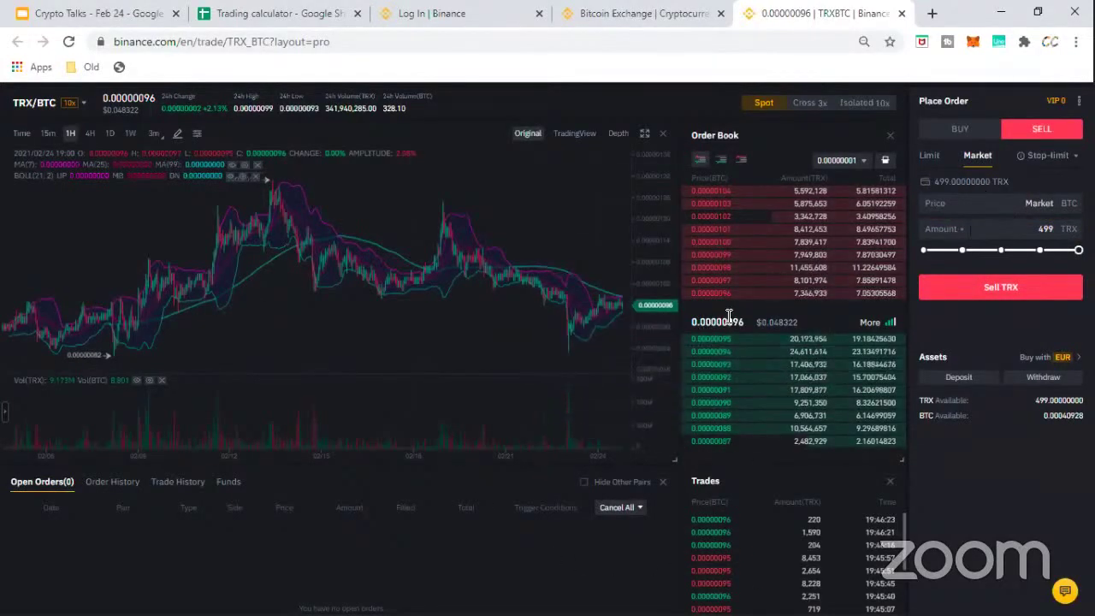
drag(736, 318, 745, 317)
click(705, 326)
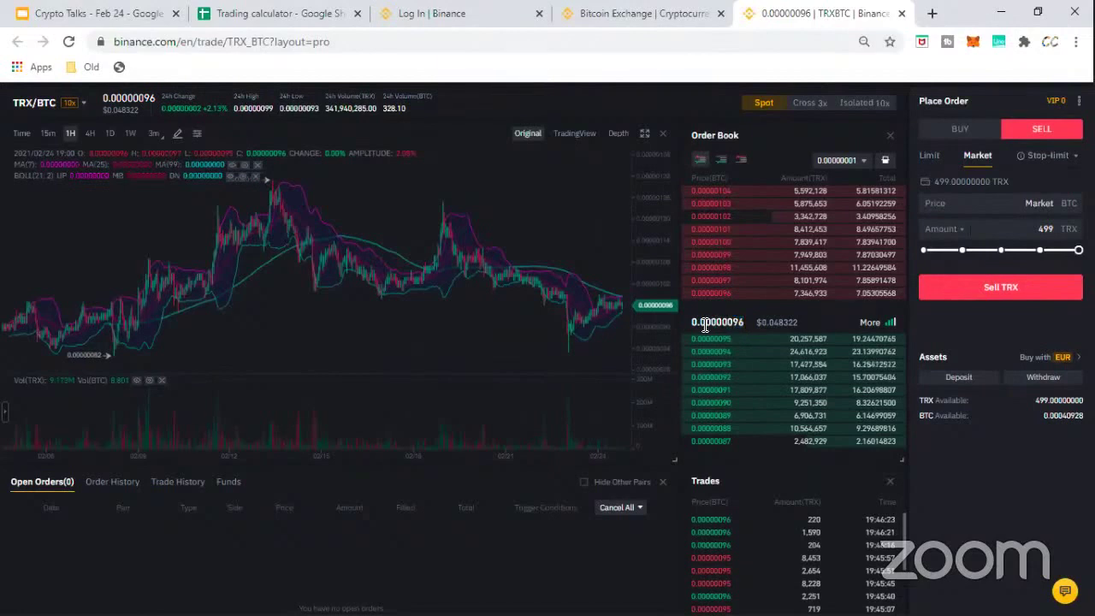
drag(734, 320, 744, 320)
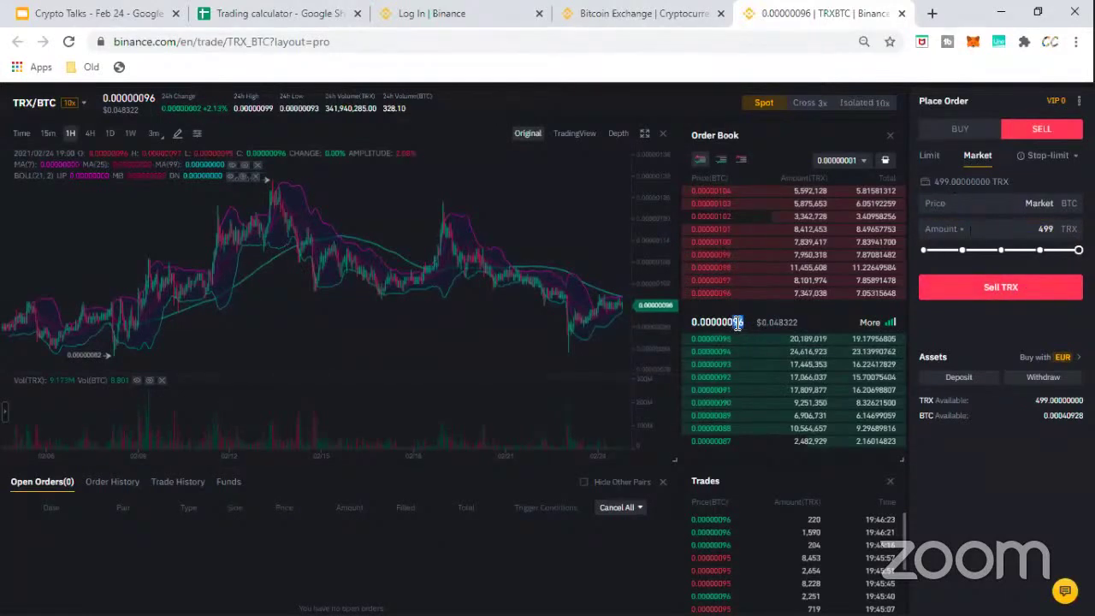
Try a limit sell order for 499 TRX with the price set to 0.00000100 BTC.
click(930, 156)
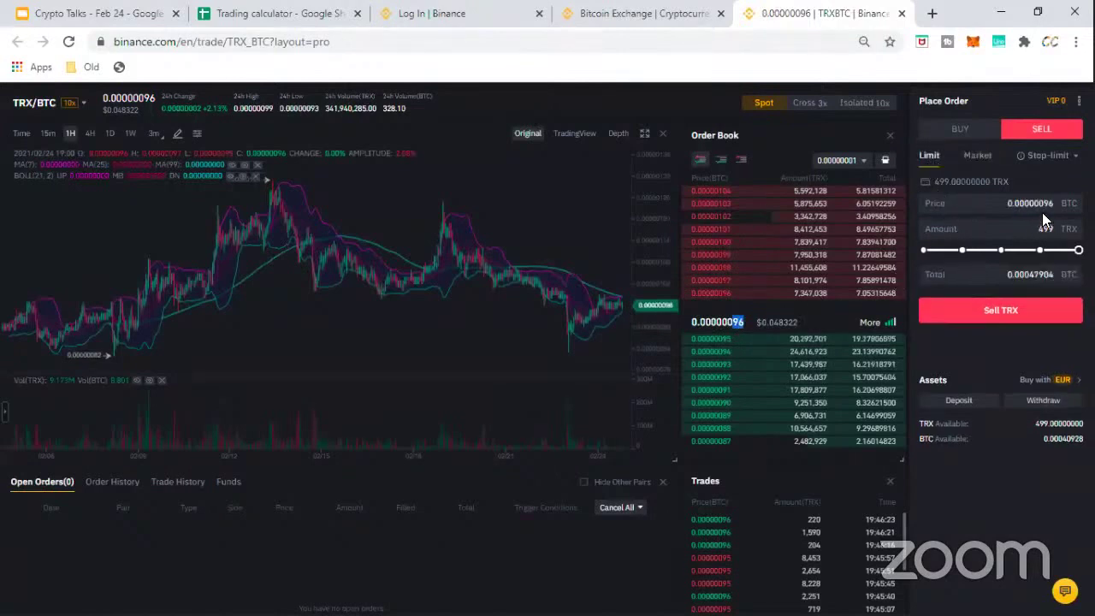
drag(1047, 204, 1054, 202)
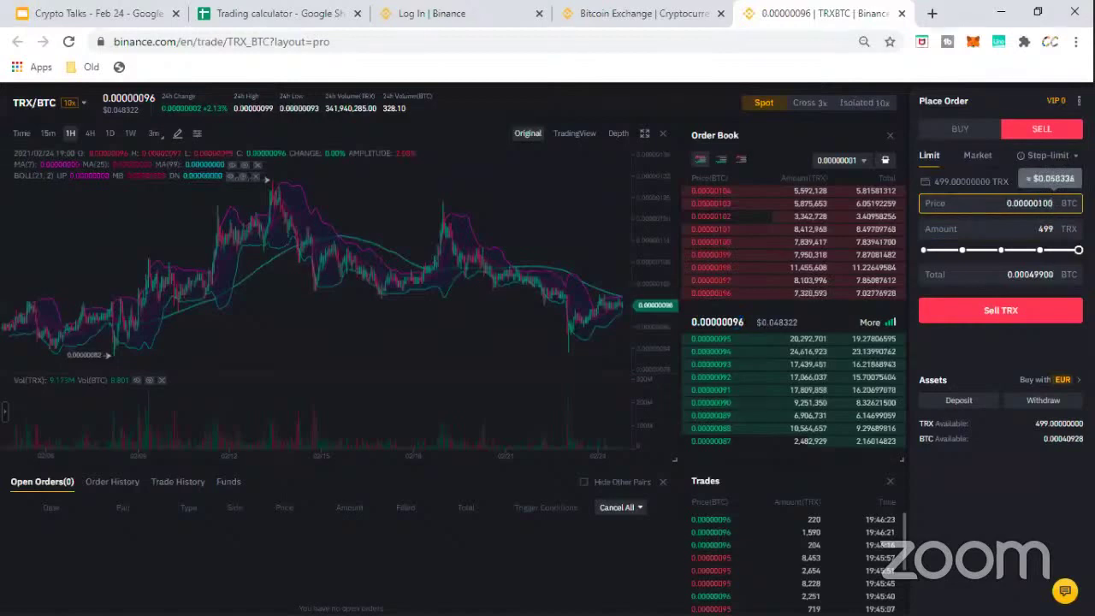
click(1027, 354)
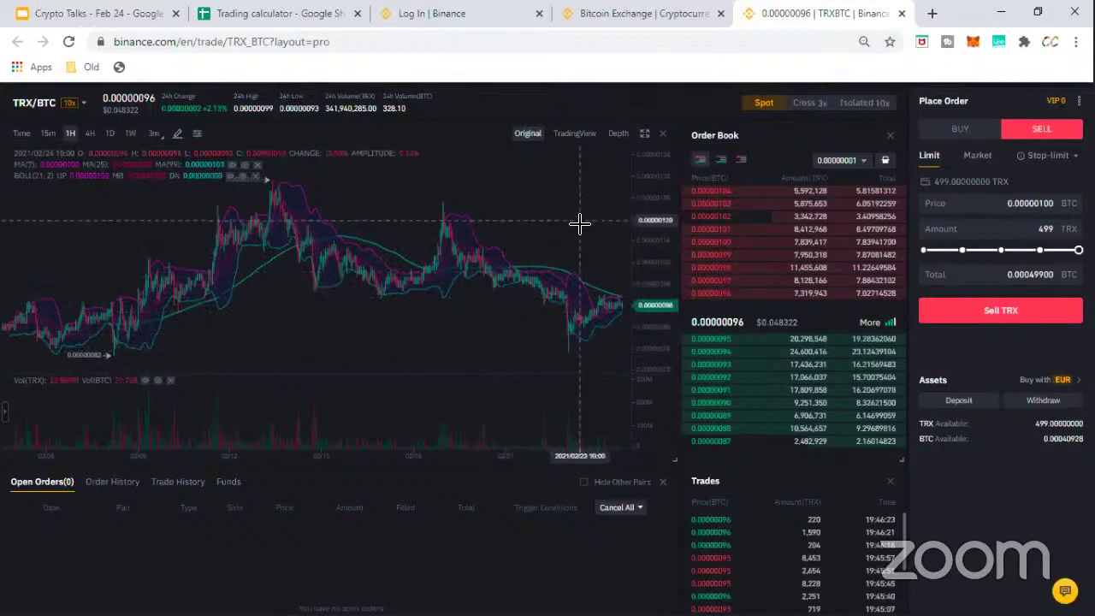
click(1003, 228)
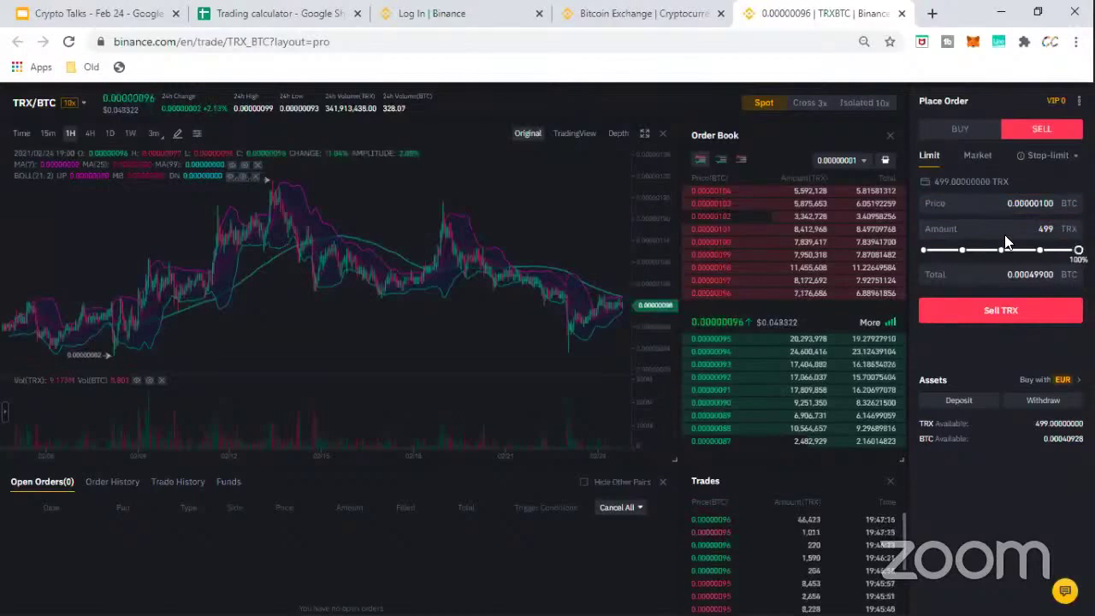
Sell 100% of the TRX balance, 499 TRX, for BTC with a market order.
click(978, 155)
click(1078, 249)
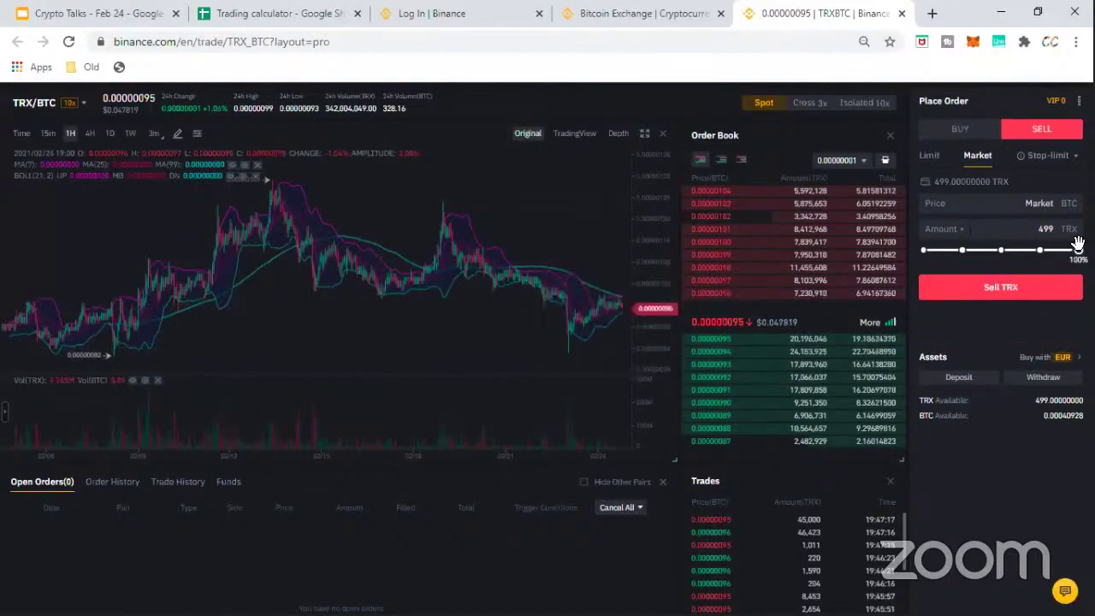
click(1020, 292)
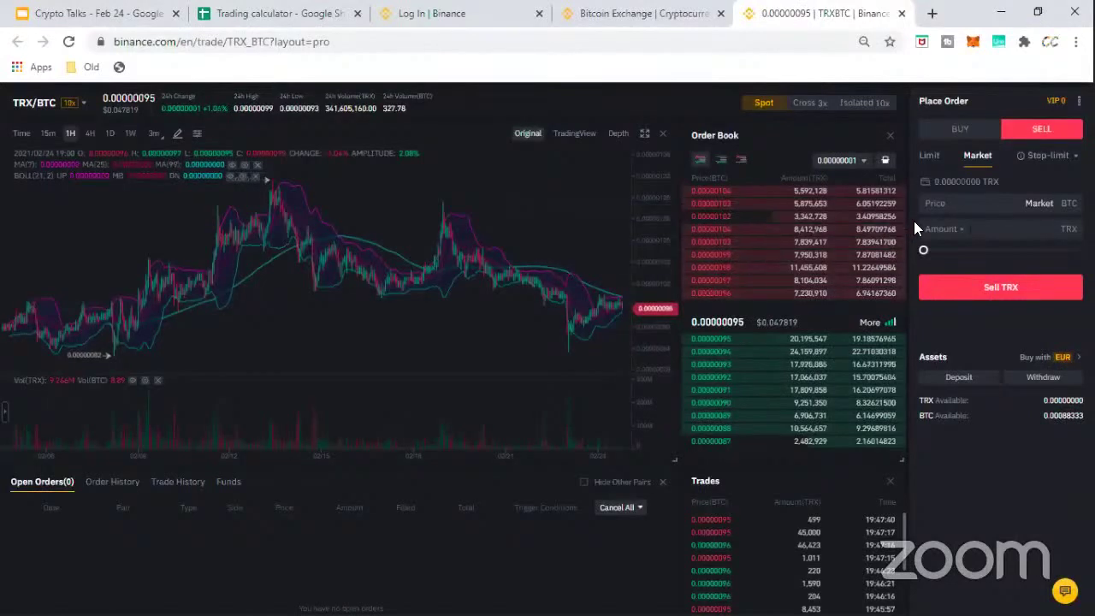
Switch the order form to buying and open the trading page for the BNB/BTC pair.
click(950, 228)
click(957, 130)
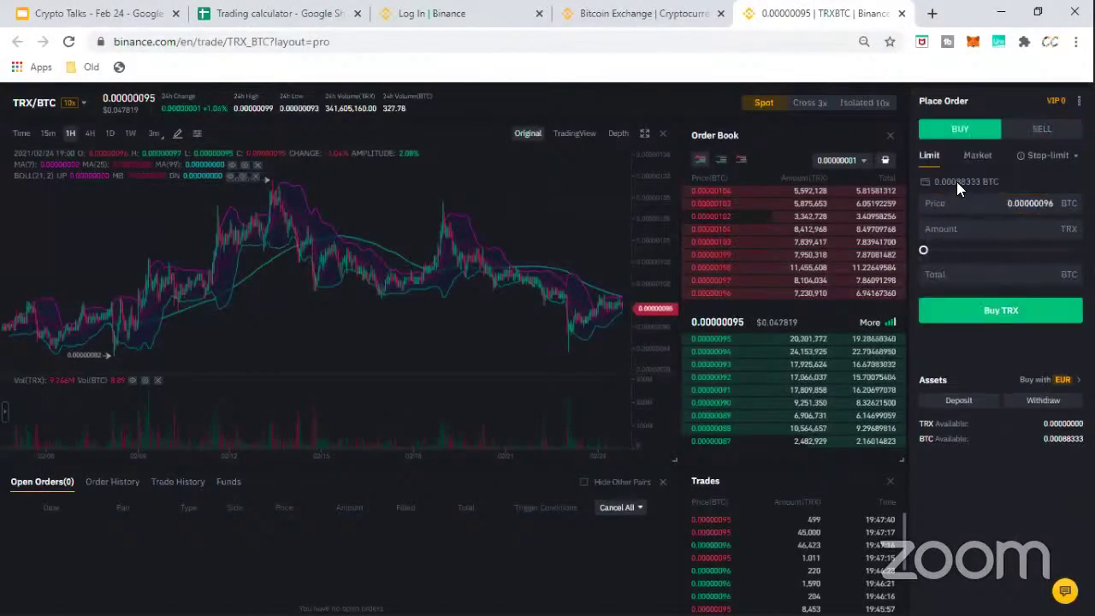
click(1001, 201)
mouse_move(55, 117)
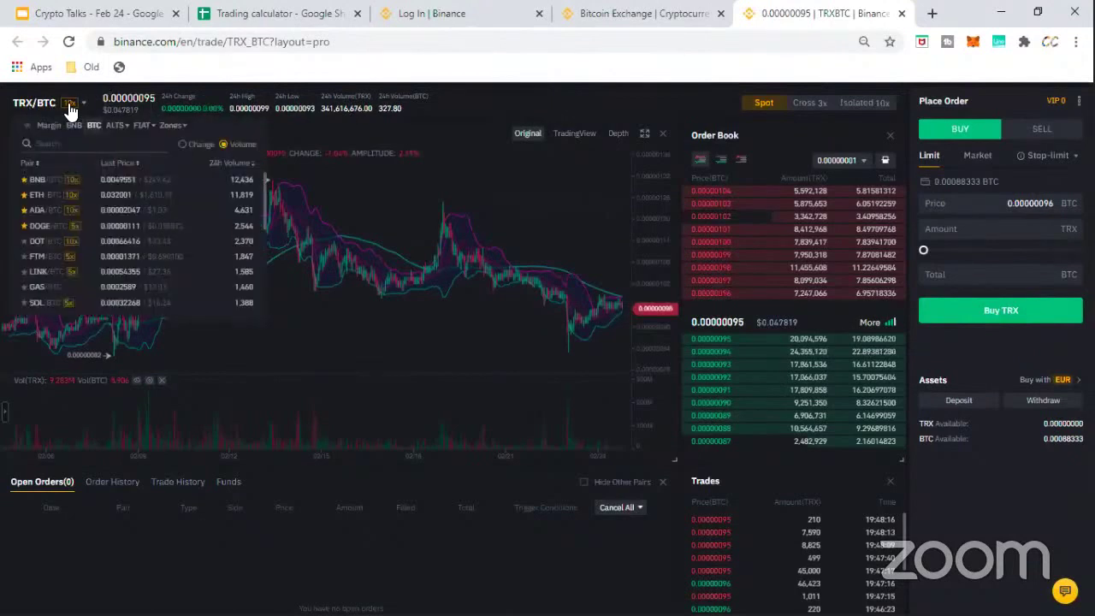
click(37, 179)
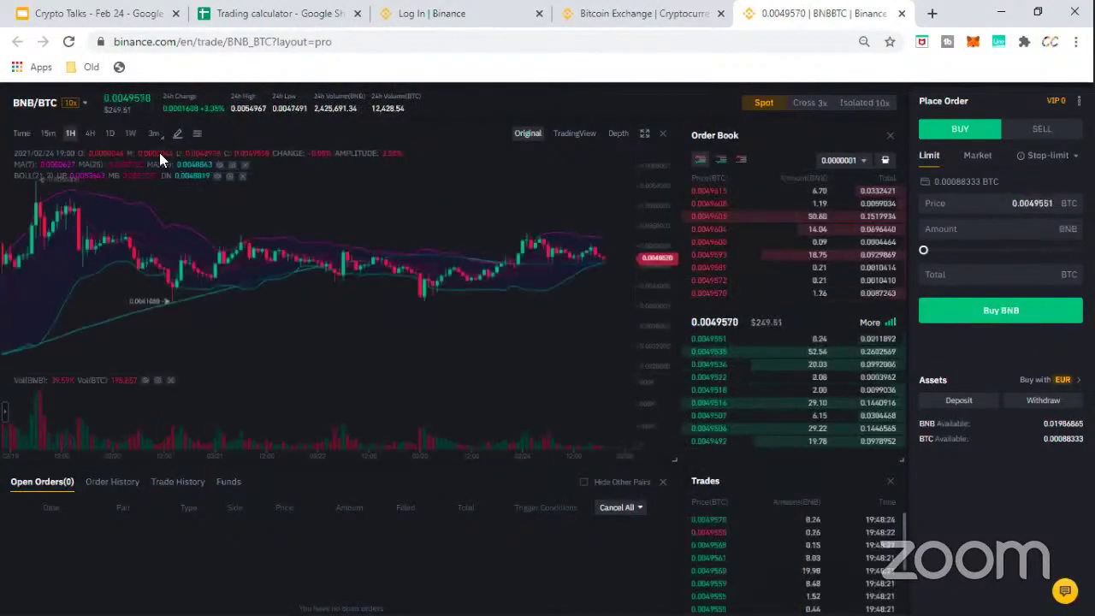
Examine the pair list under the USDT and BUSD markets, and switch it to TUSD.
mouse_move(53, 111)
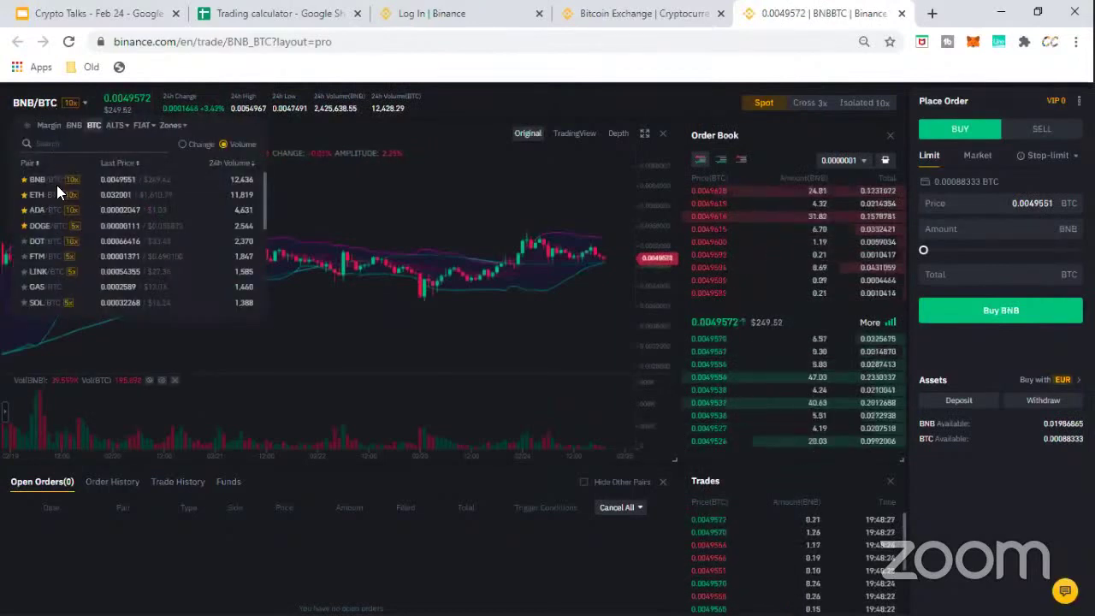
click(159, 193)
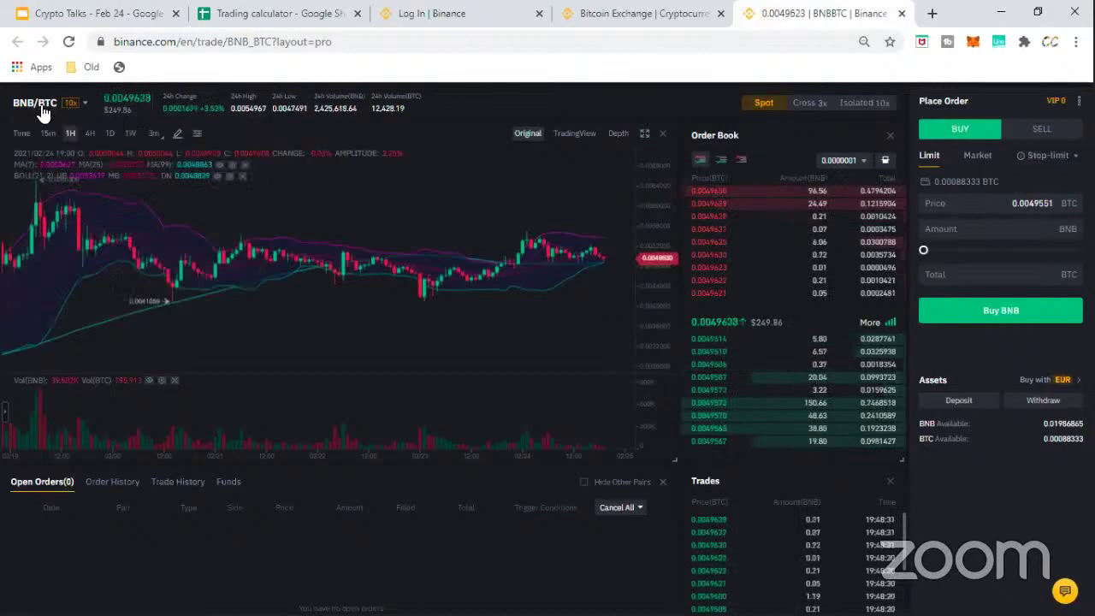
mouse_move(62, 123)
mouse_move(144, 129)
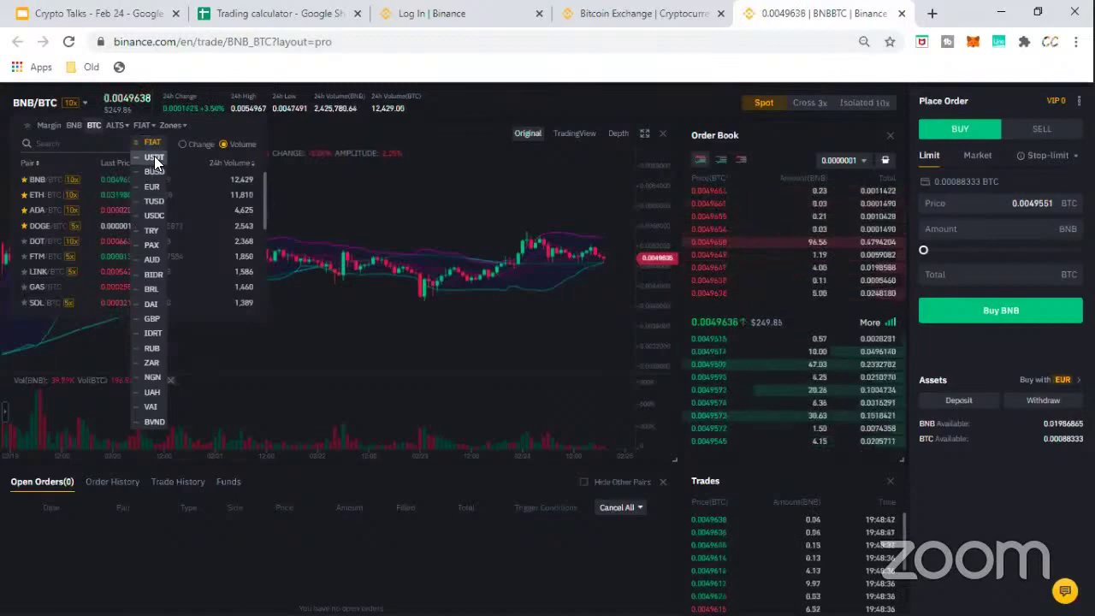
click(154, 159)
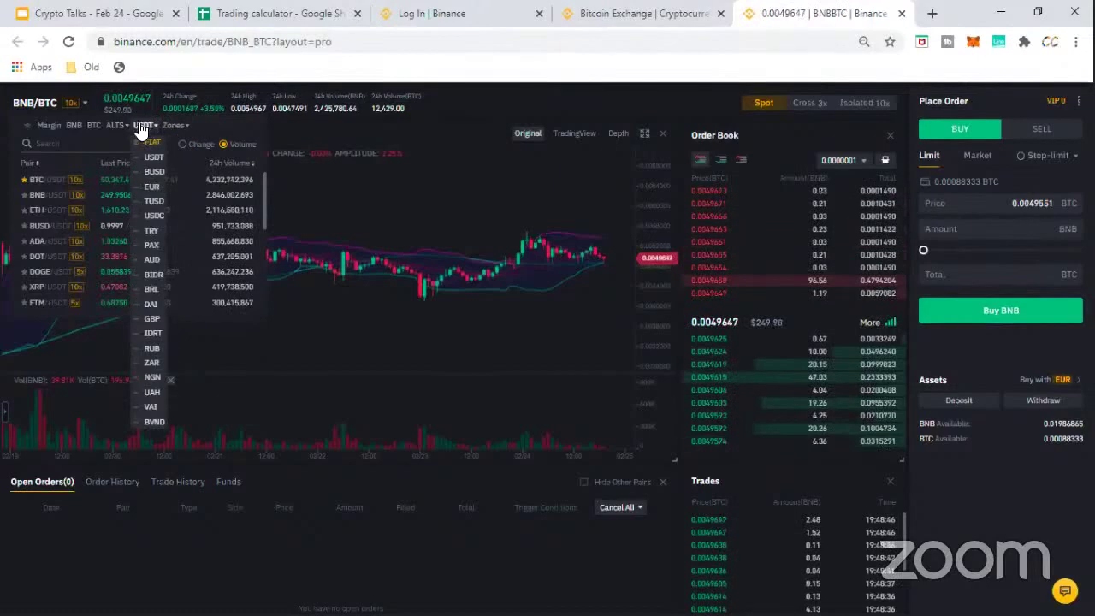
click(152, 171)
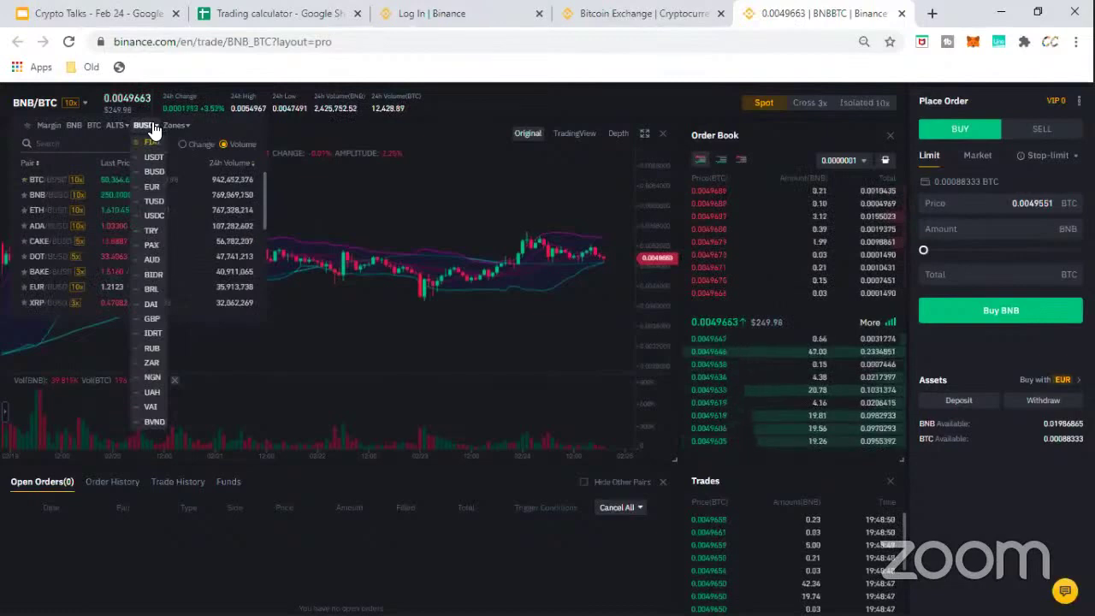
click(156, 201)
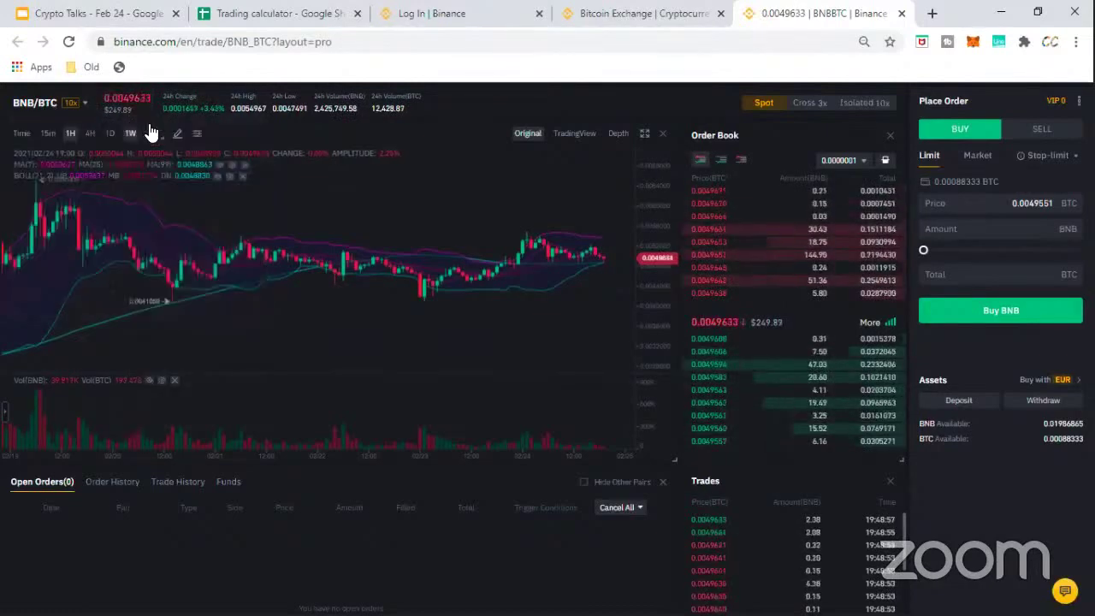
Show the USDC pairs in the pair list, return it to USDT, and look over the BNB/BTC price chart.
mouse_move(68, 104)
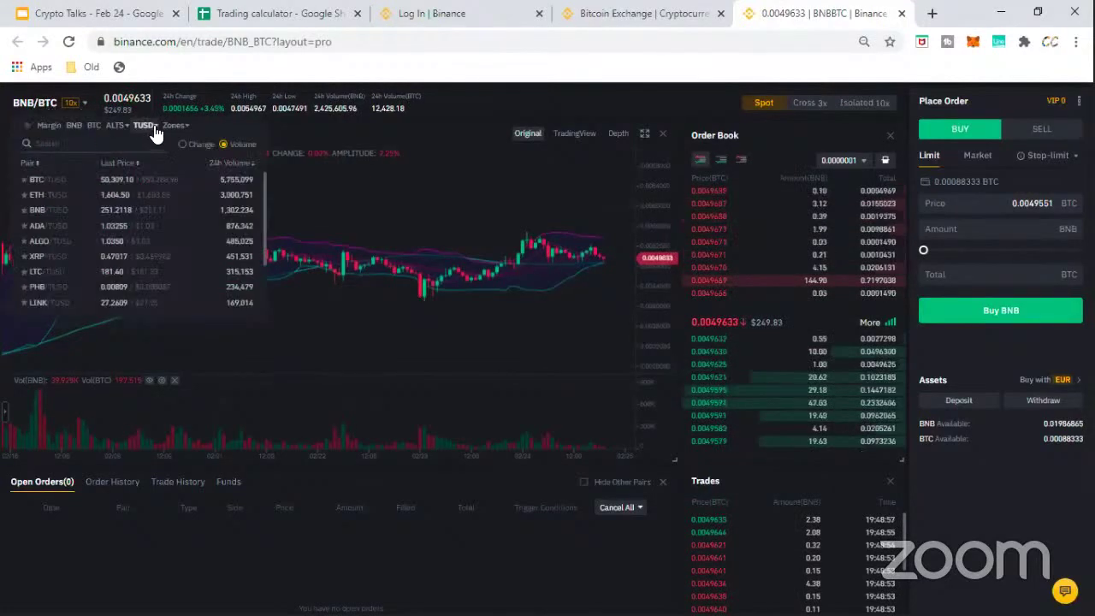
mouse_move(152, 128)
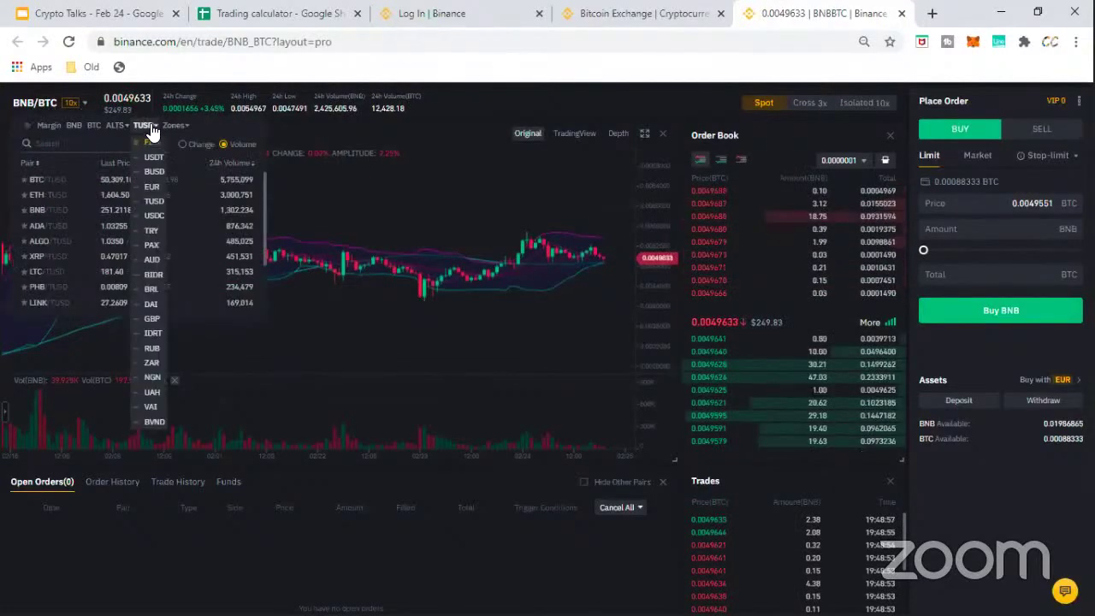
click(155, 216)
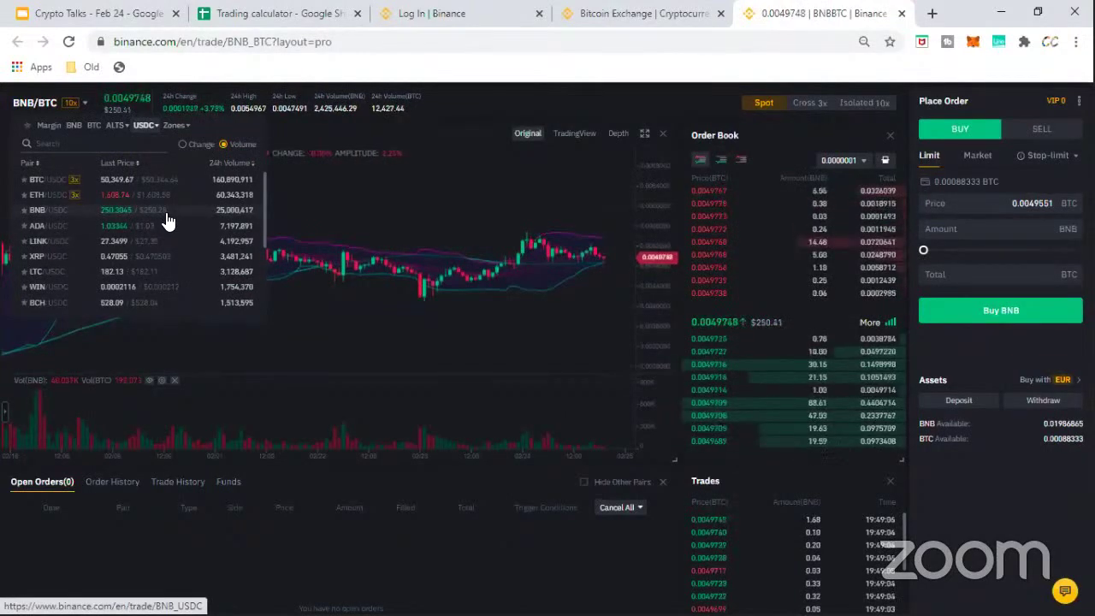
click(146, 125)
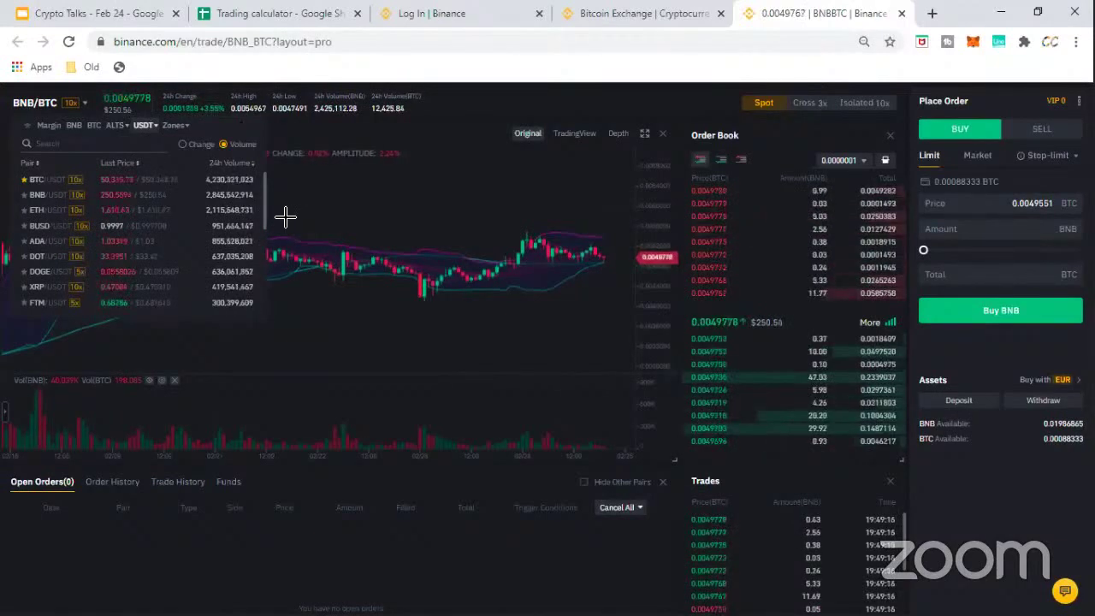
scroll(423, 271, left, 5)
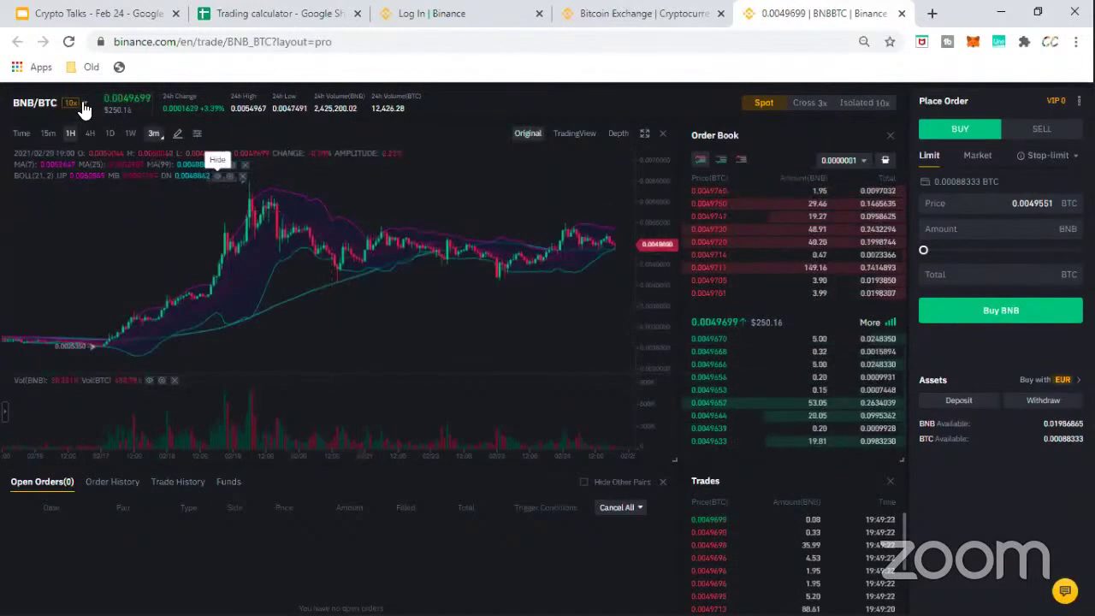
Open the BTC/USDT trading page and look over its hourly price chart, from the earlier rise to the most recent candles.
mouse_move(34, 101)
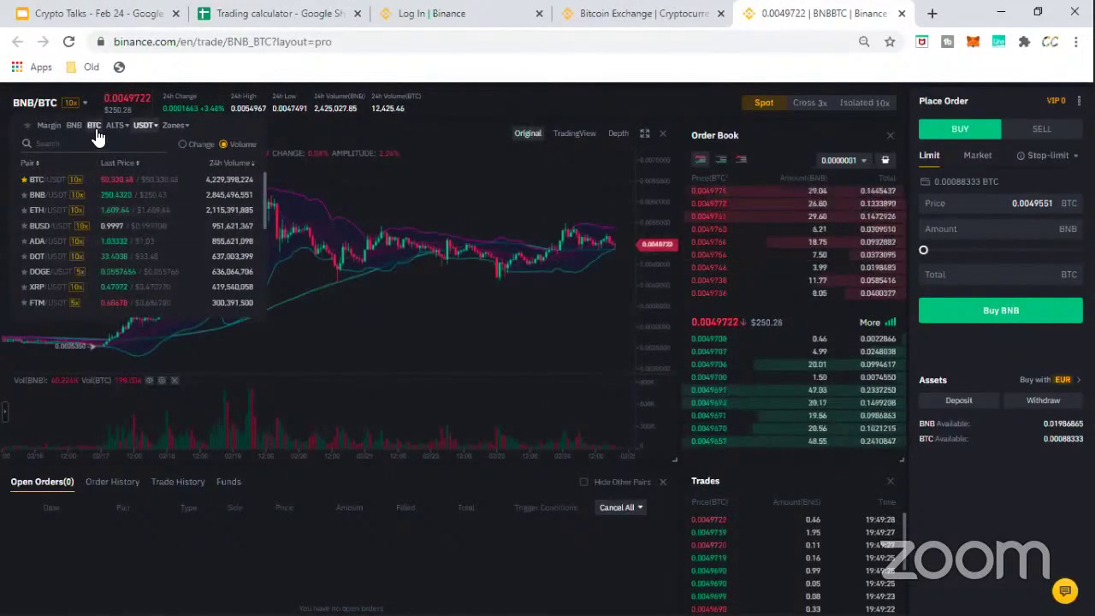
click(49, 181)
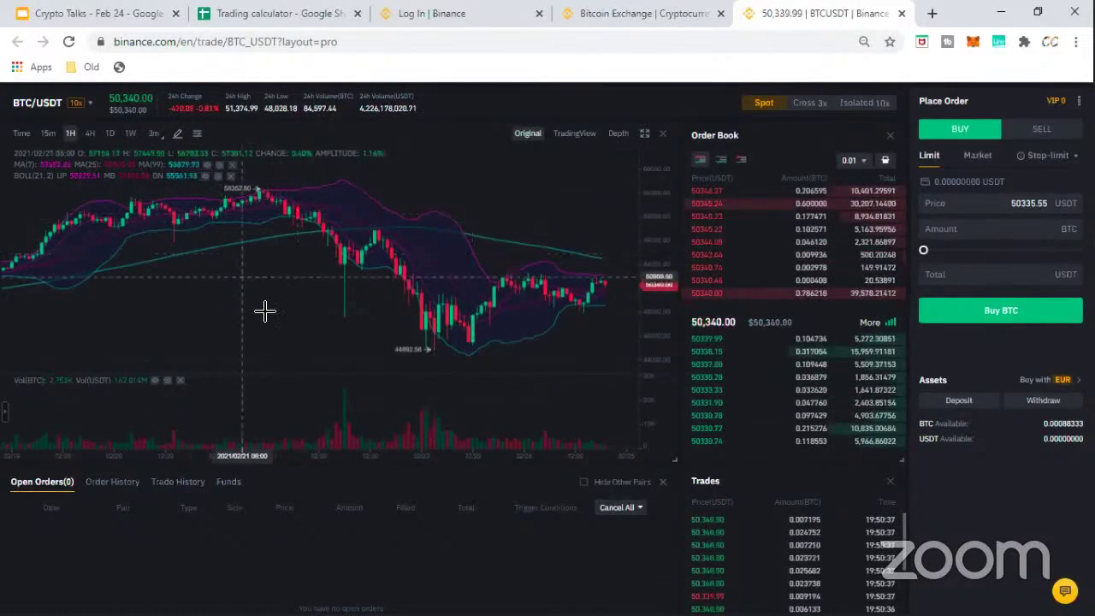
drag(274, 312, 380, 325)
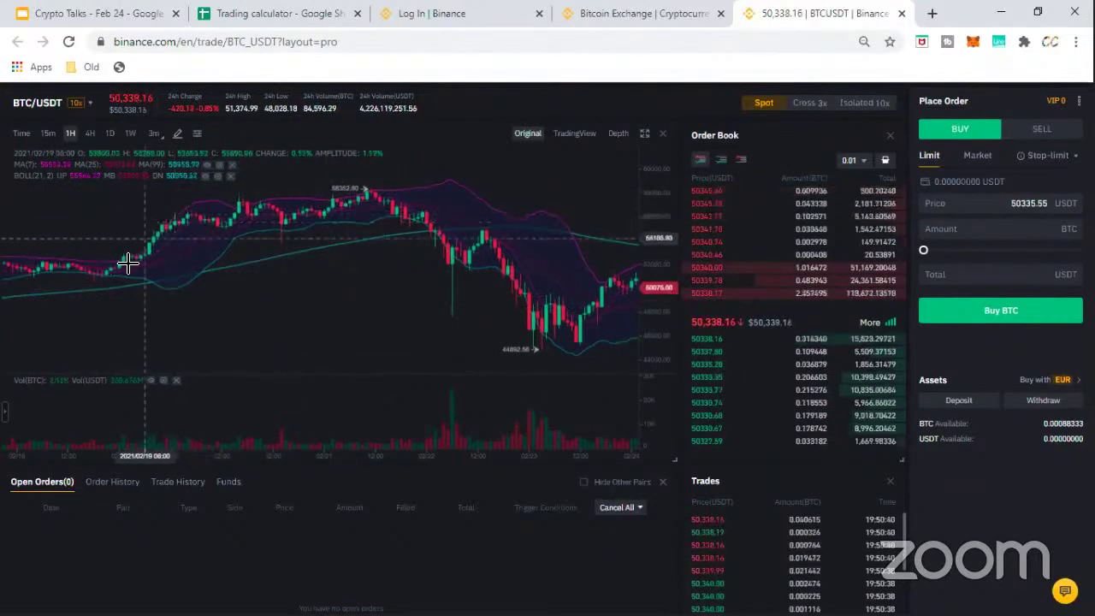
click(36, 103)
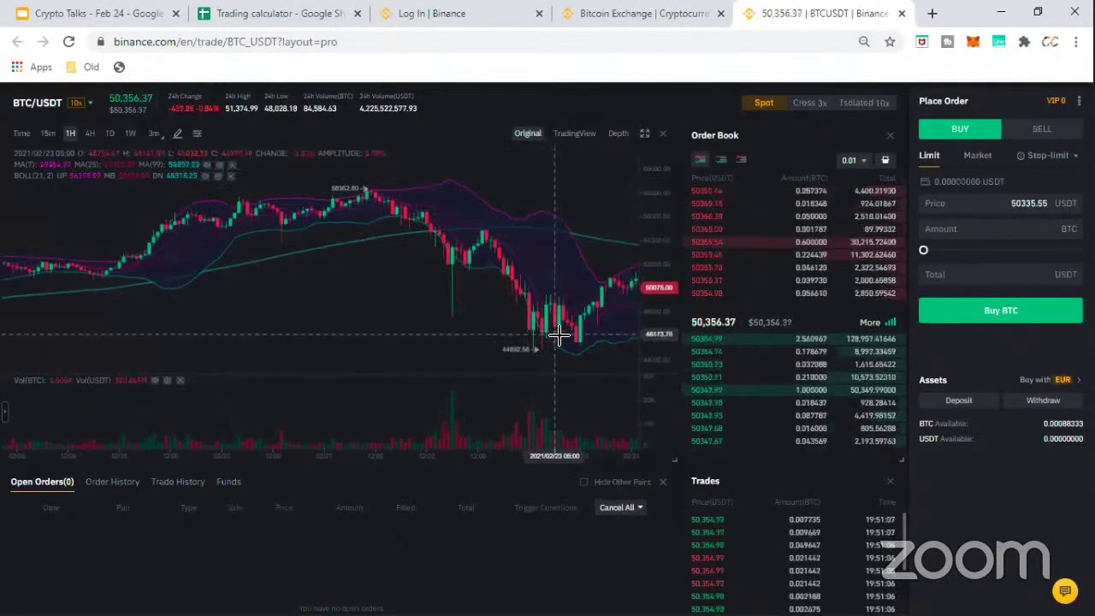
drag(558, 333, 358, 341)
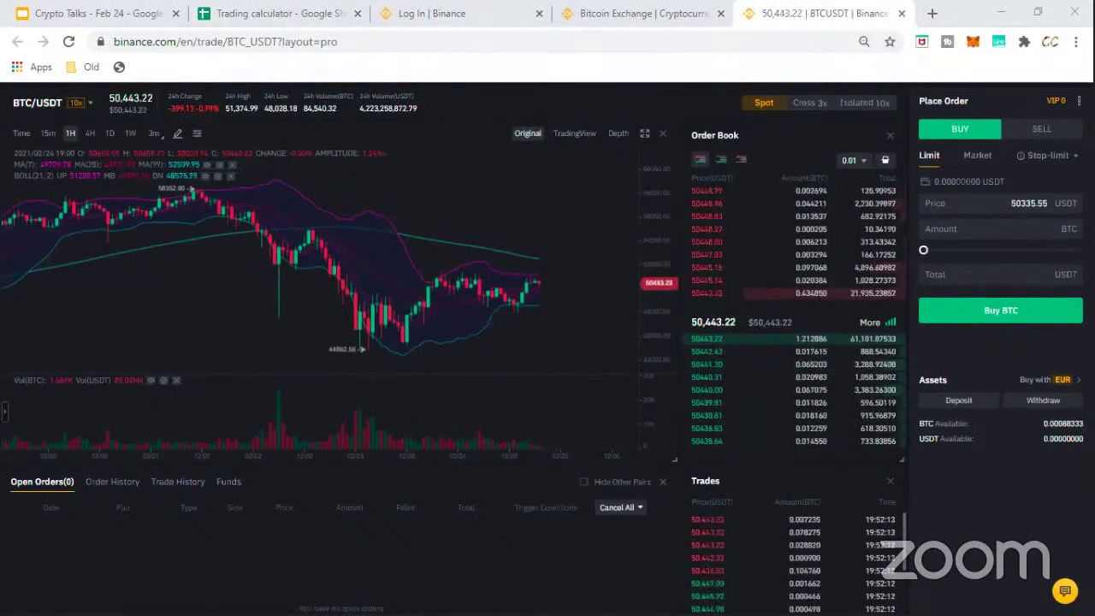
click(993, 229)
click(995, 291)
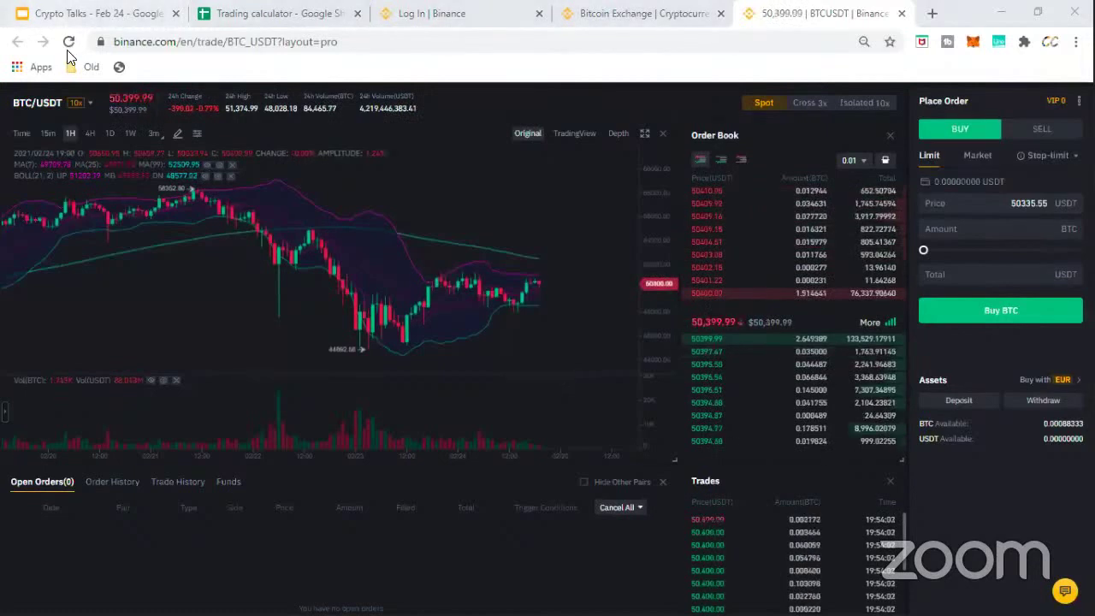
Search the BTC market pairs for "uni", open the UNI/BTC trading page, and show its chart in daily candles.
mouse_move(74, 108)
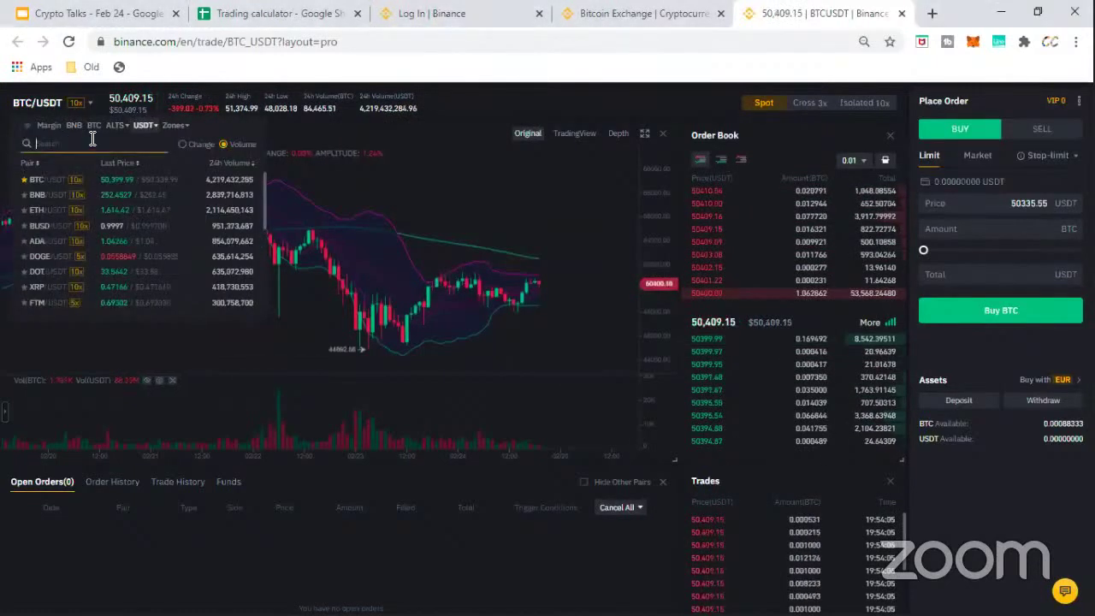
text(uni)
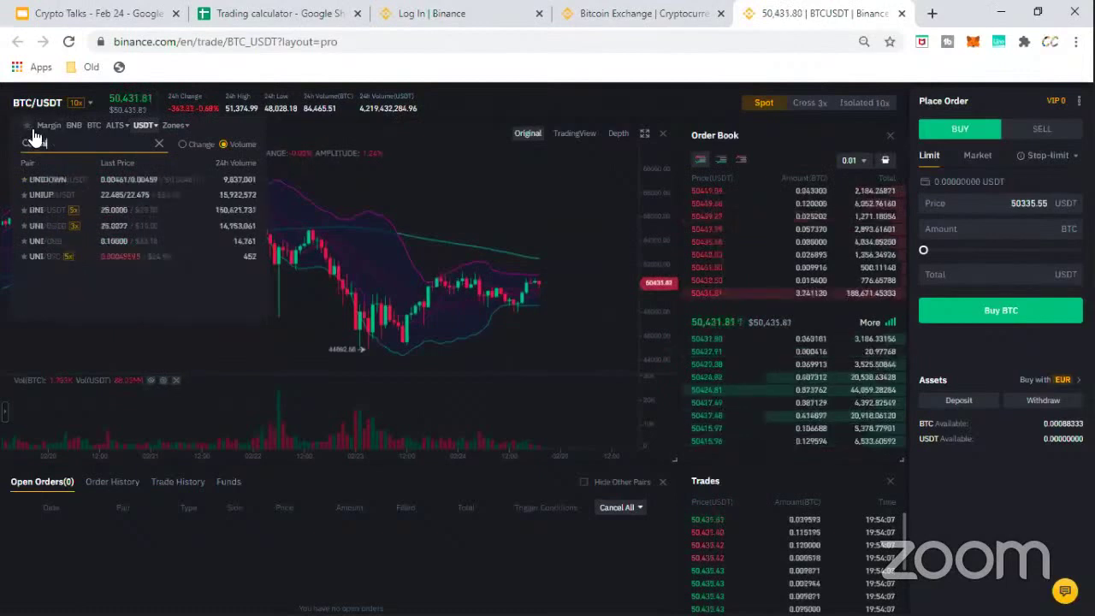
click(93, 126)
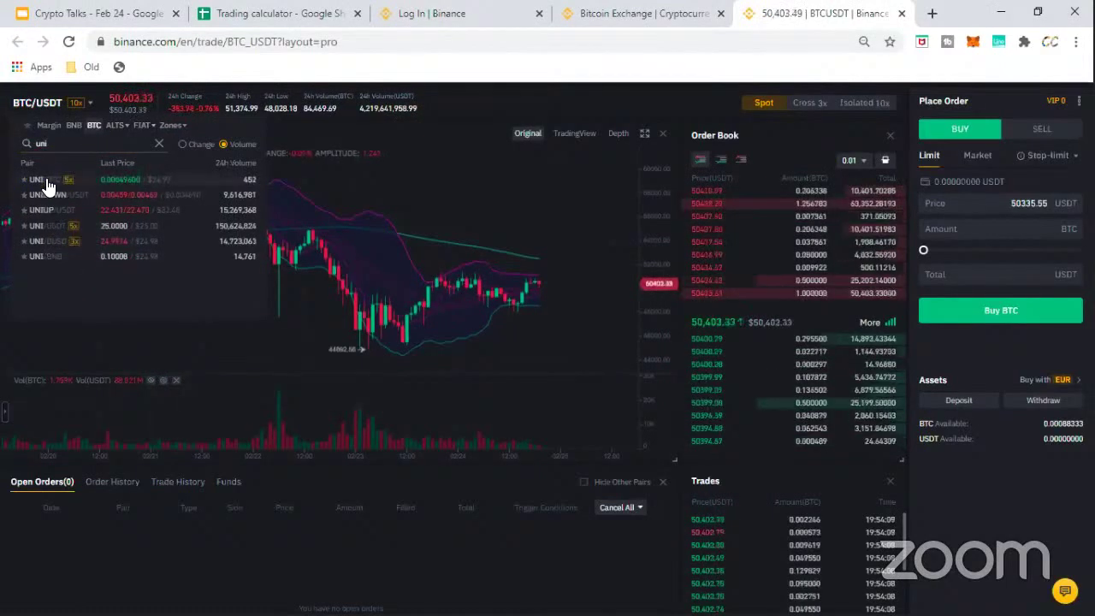
click(45, 187)
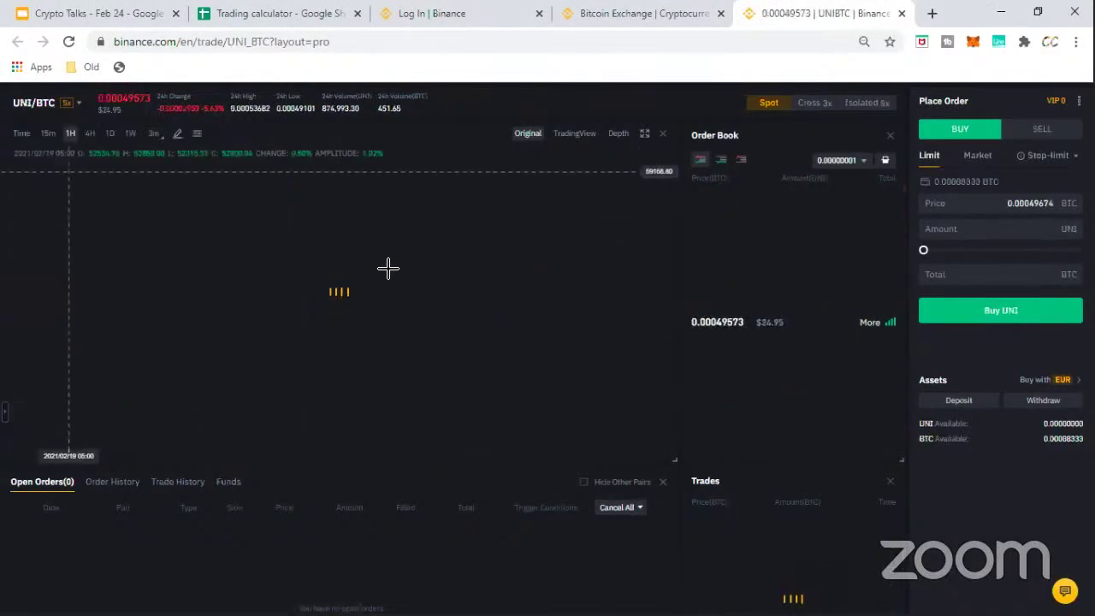
click(110, 133)
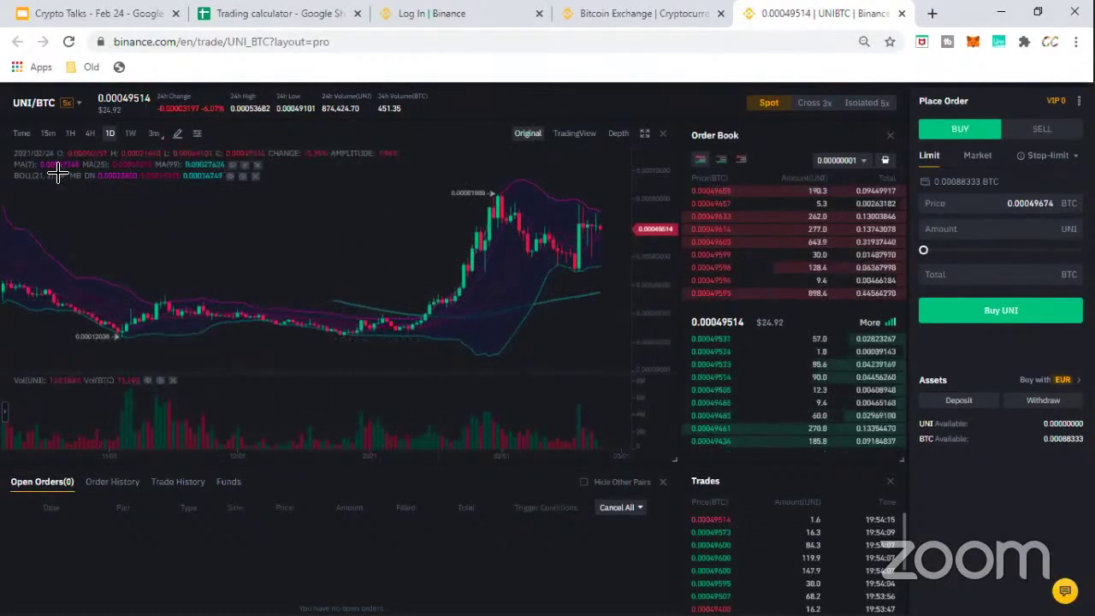
mouse_move(17, 110)
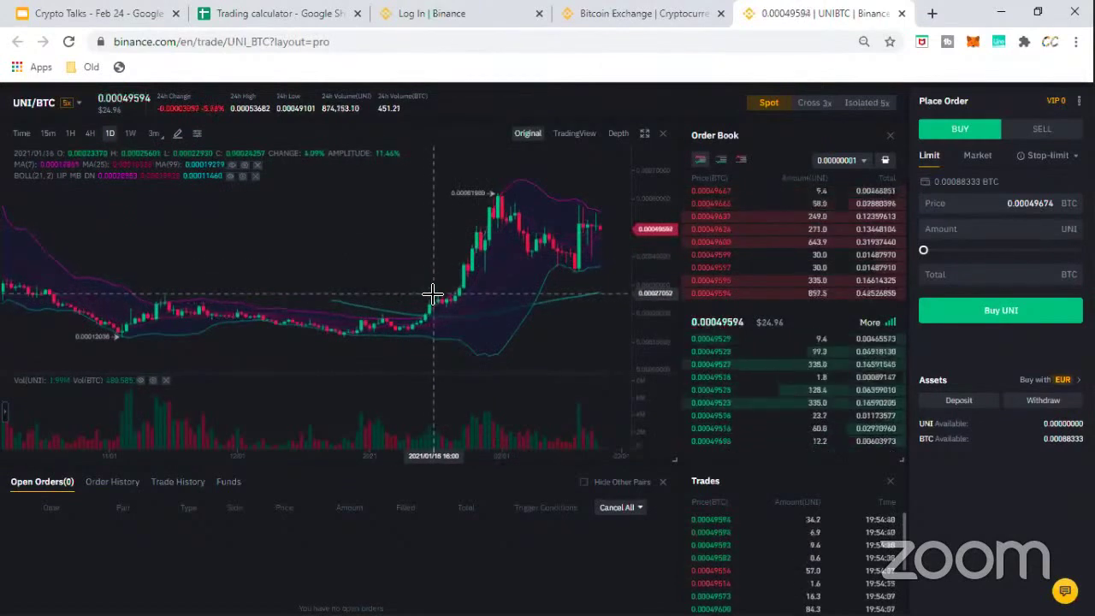
mouse_move(777, 354)
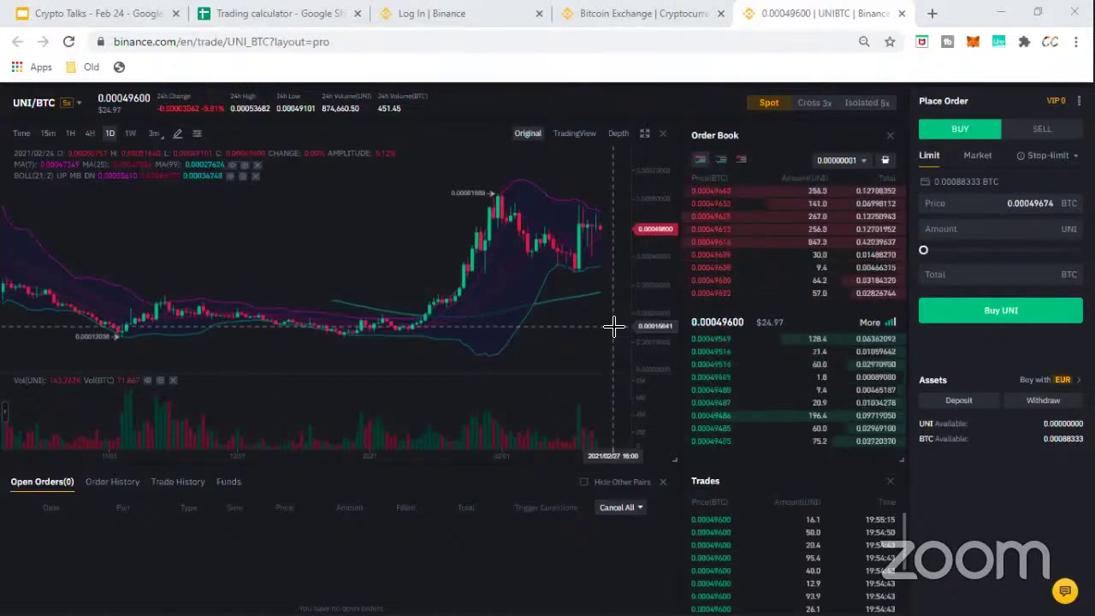
Open the ADA/BTC trading page and examine its daily chart over both the long term and the recent weeks.
mouse_move(24, 103)
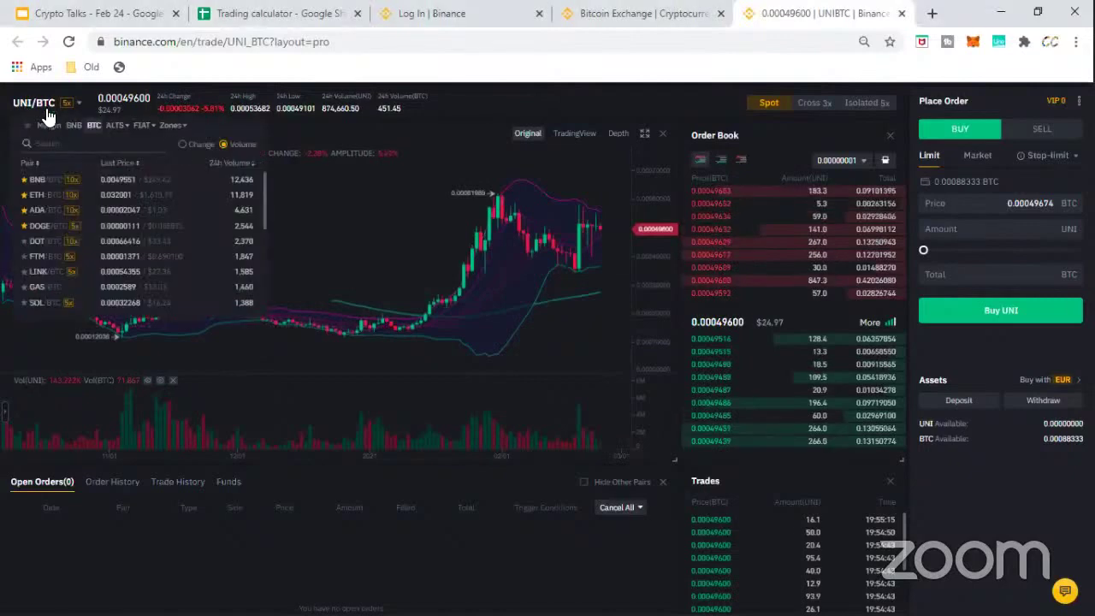
click(49, 210)
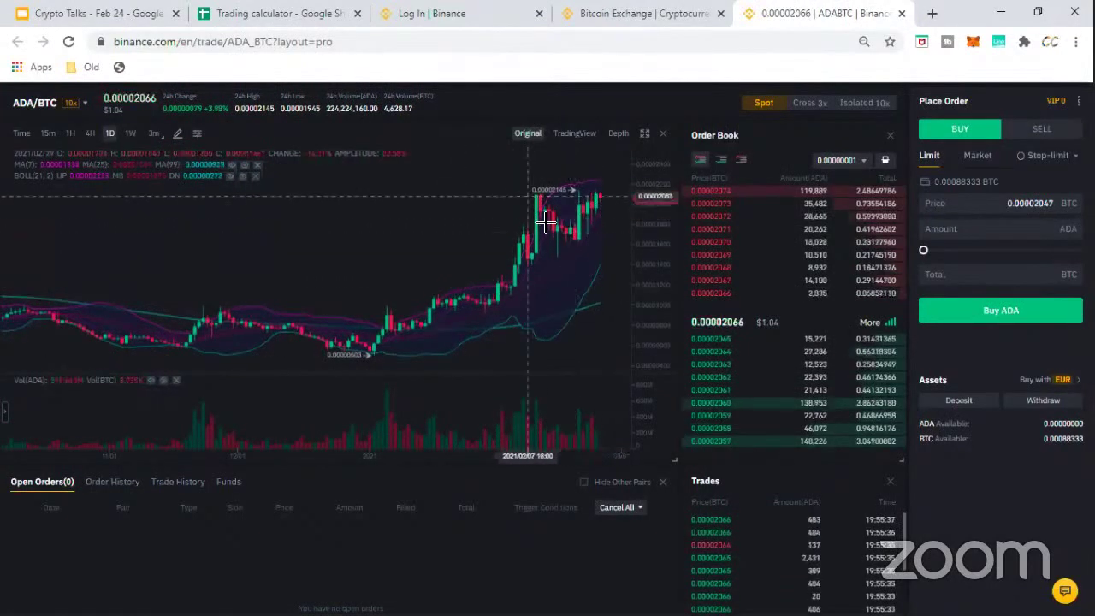
scroll(564, 304, down, 5)
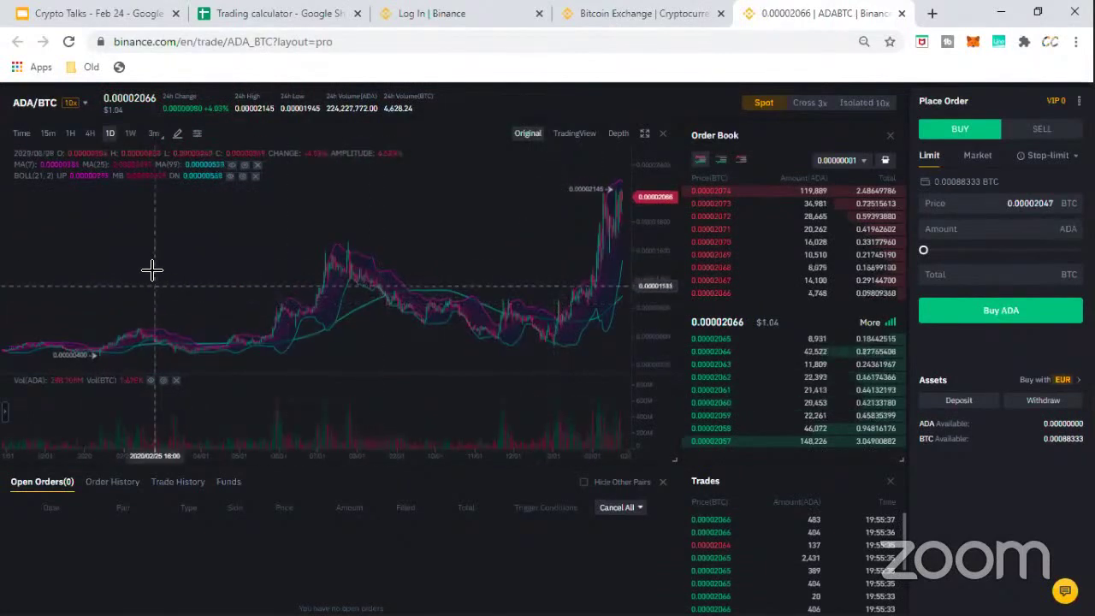
scroll(268, 263, up, 3)
scroll(360, 288, down, 5)
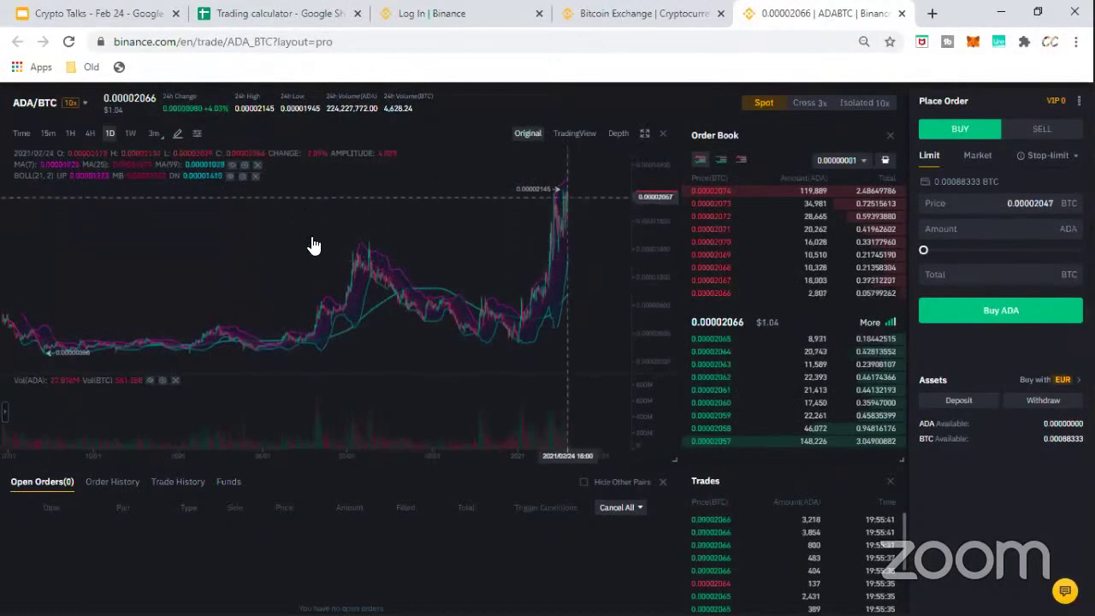
scroll(457, 242, up, 10)
scroll(514, 232, down, 5)
drag(599, 215, 433, 200)
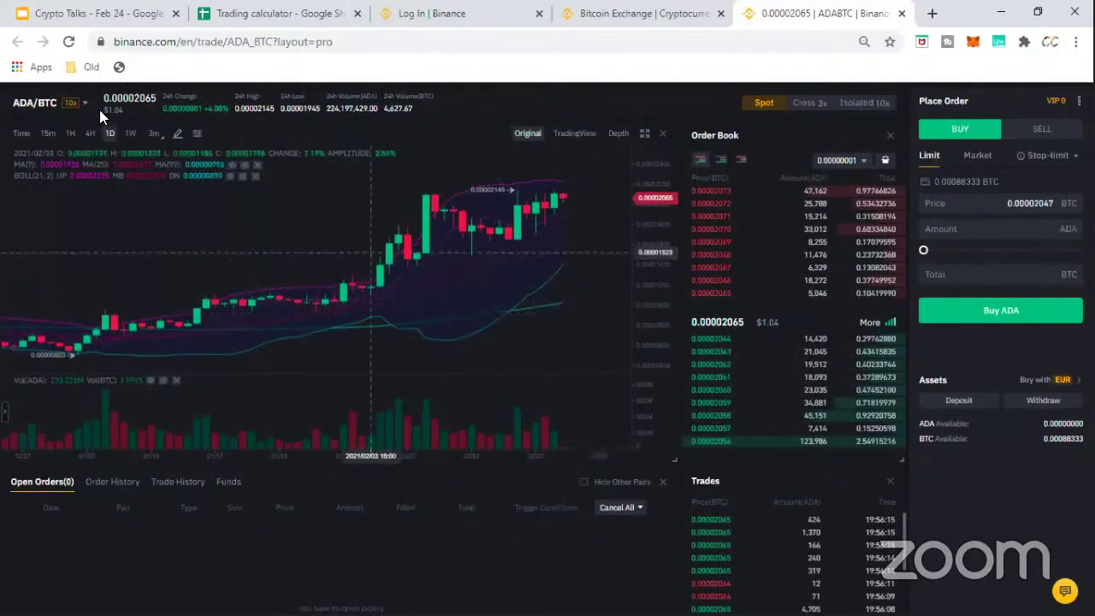
mouse_move(19, 134)
Switch the ADA/BTC chart to one-hour candles and look closely at the latest price movement.
click(70, 134)
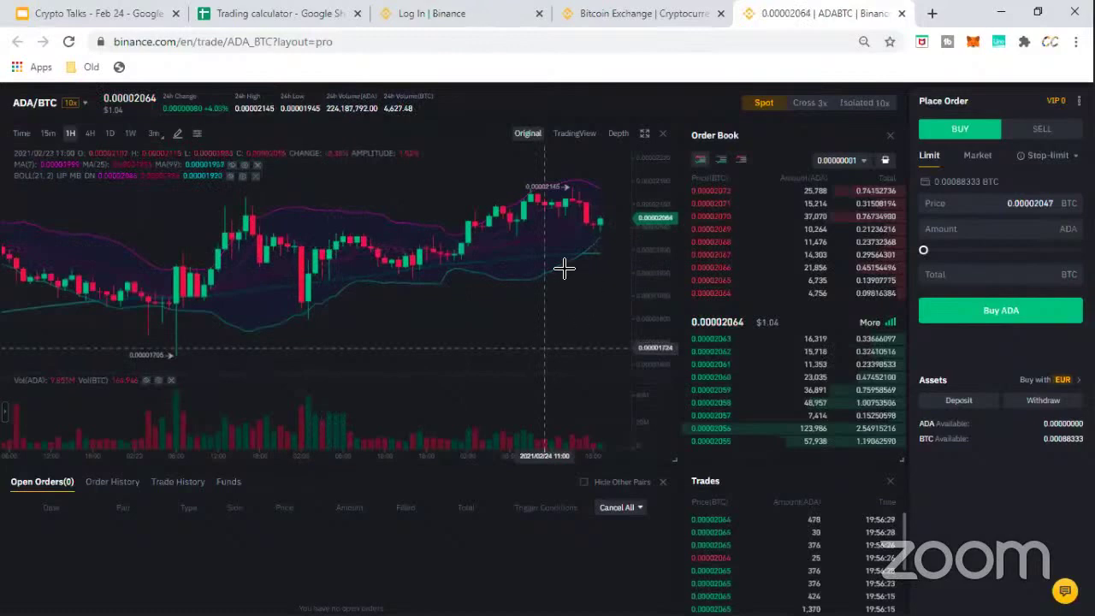
scroll(513, 301, up, 5)
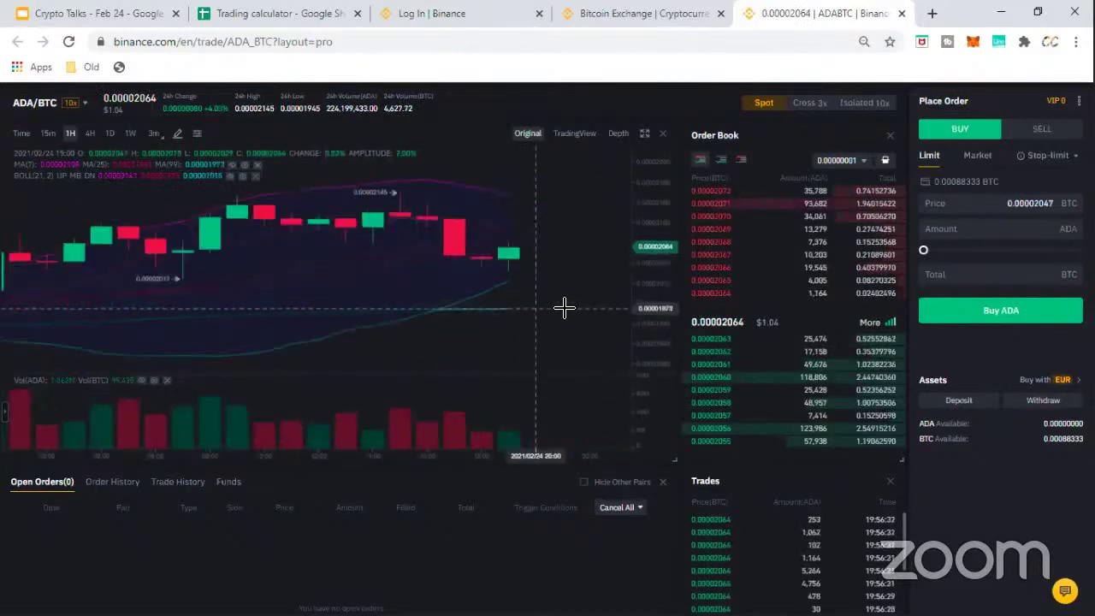
scroll(564, 308, down, 5)
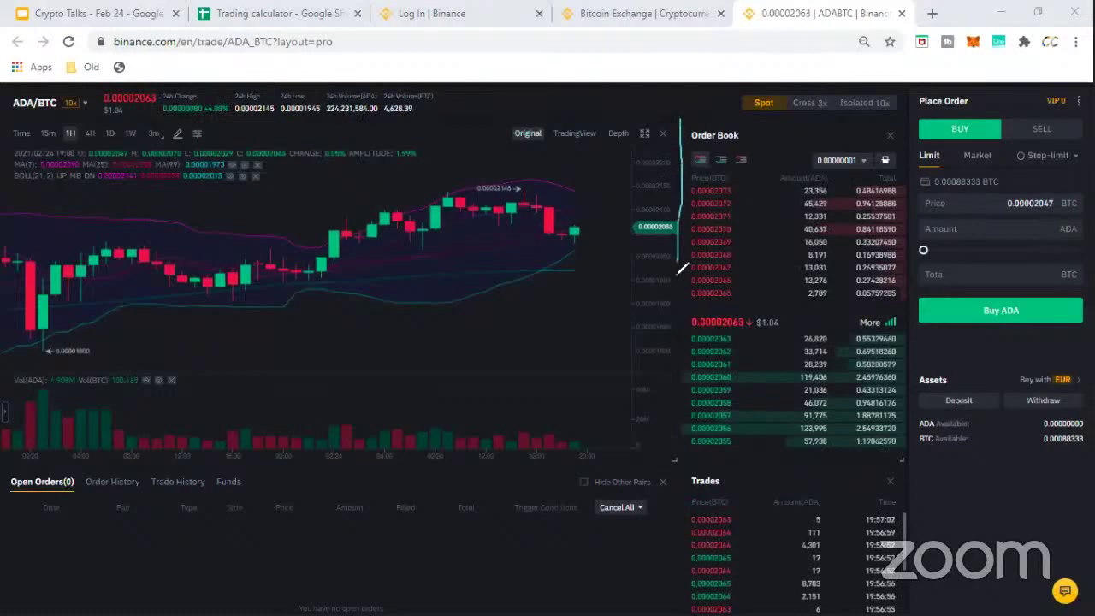
Examine the ADA/BTC order book and its last price, check the market buy form, and return to the limit form.
mouse_move(794, 463)
mouse_down()
mouse_move(923, 441)
mouse_move(920, 413)
mouse_up()
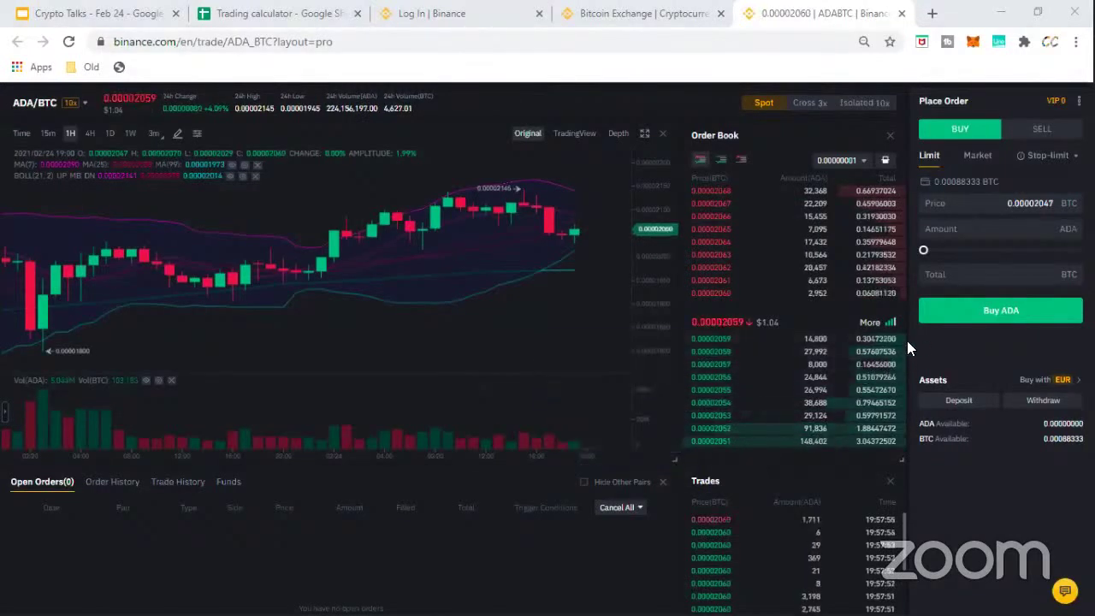
click(936, 238)
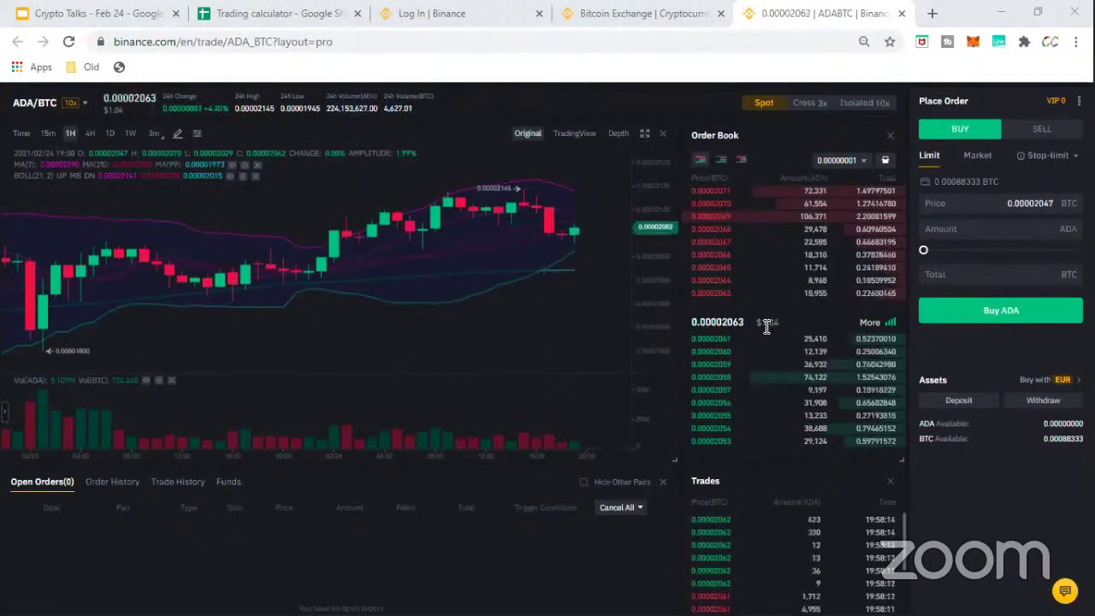
double_click(702, 322)
drag(709, 321, 757, 328)
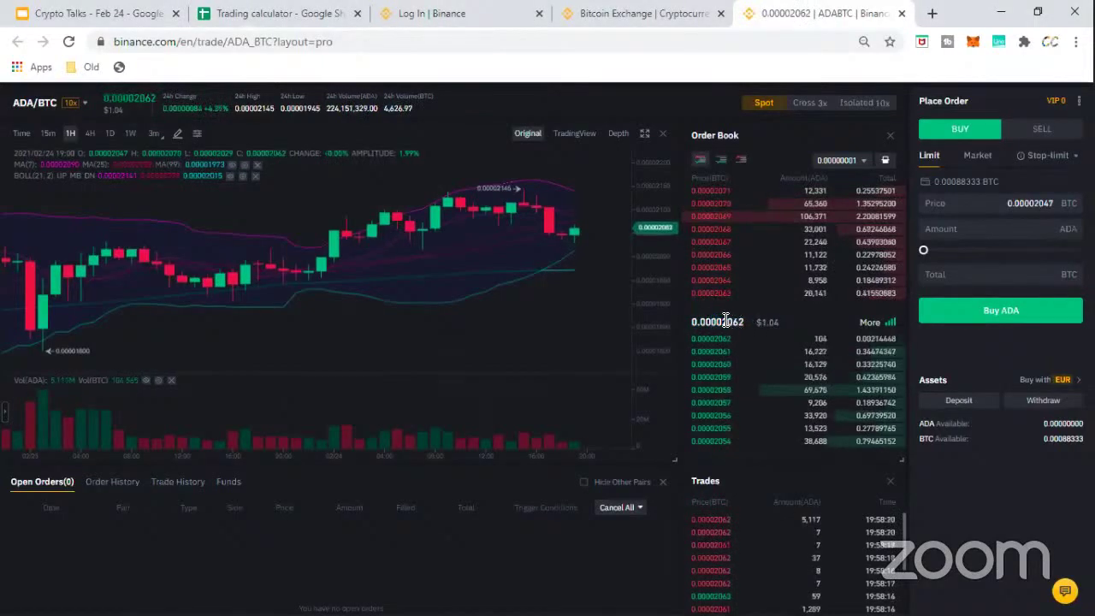
drag(726, 324, 753, 325)
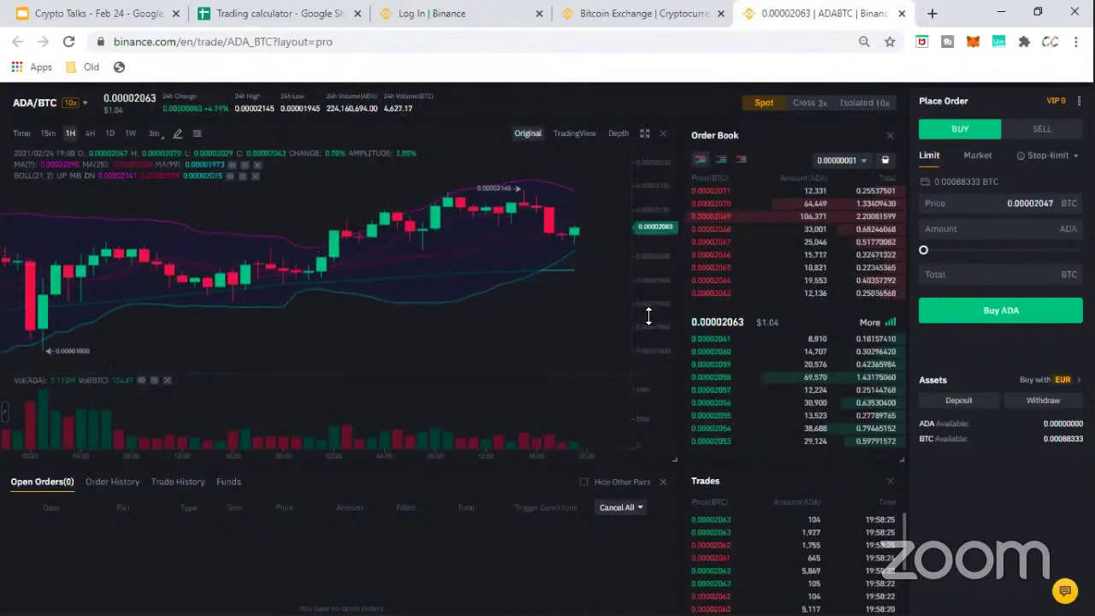
click(978, 155)
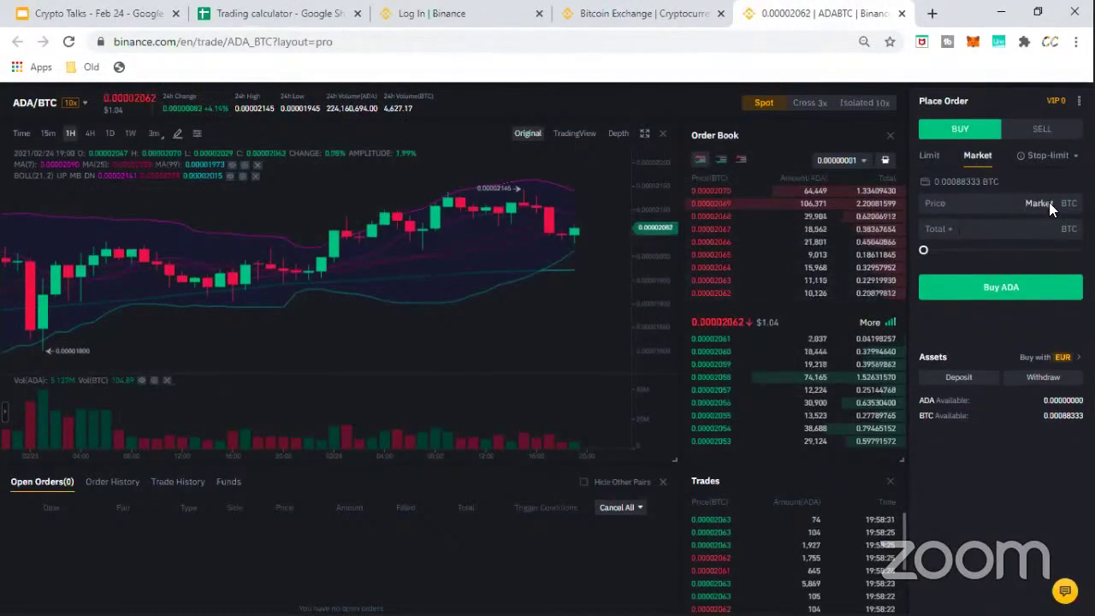
click(931, 157)
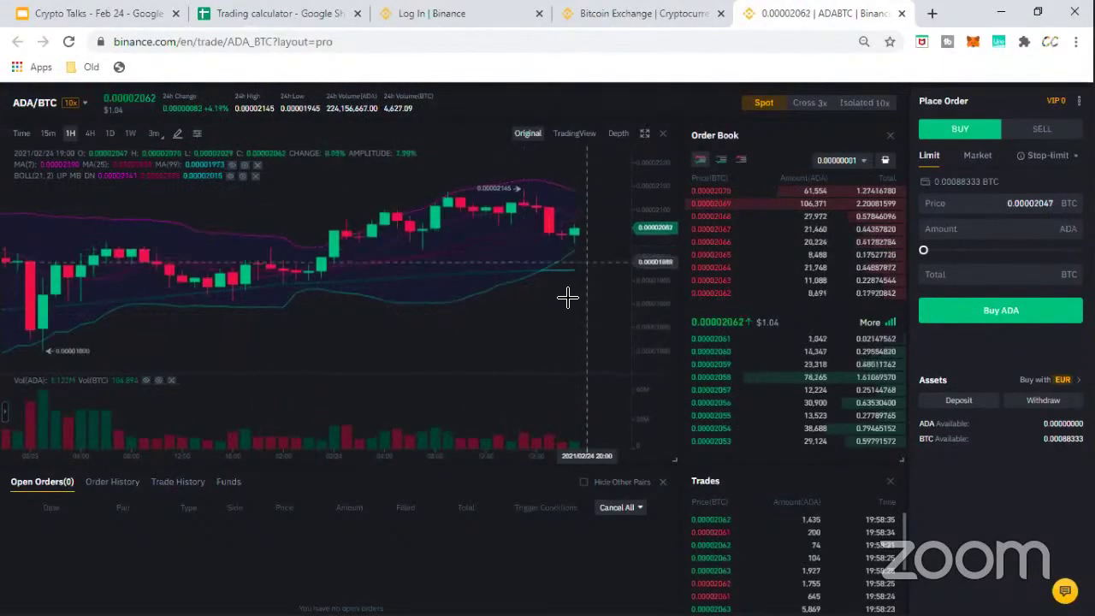
Compare the limit price in the ADA buy form with the recent highs and lows on the hourly chart.
scroll(567, 297, down, 3)
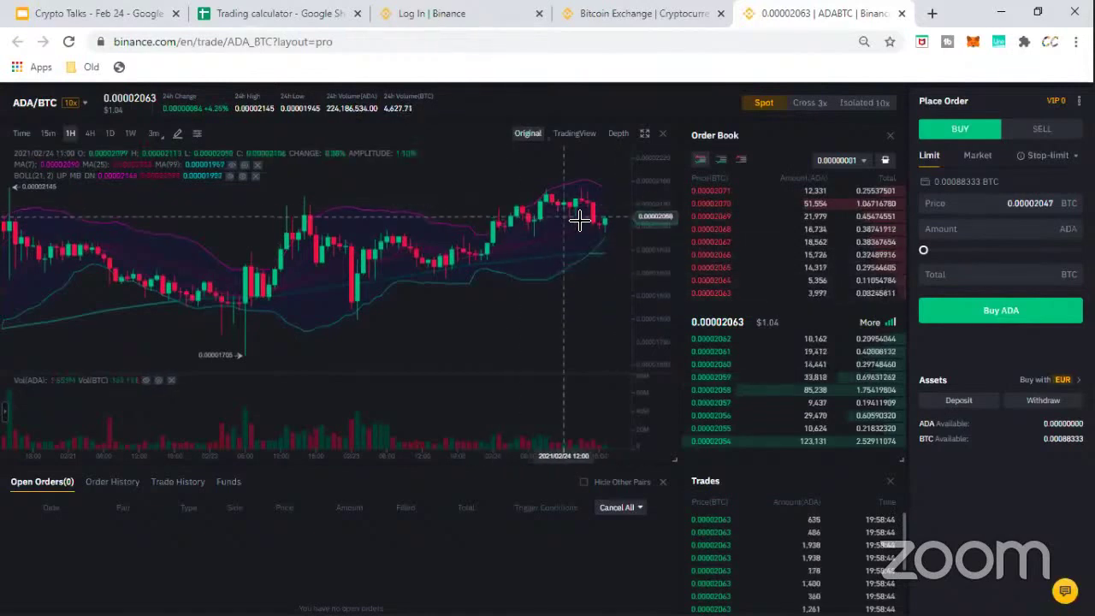
click(1027, 230)
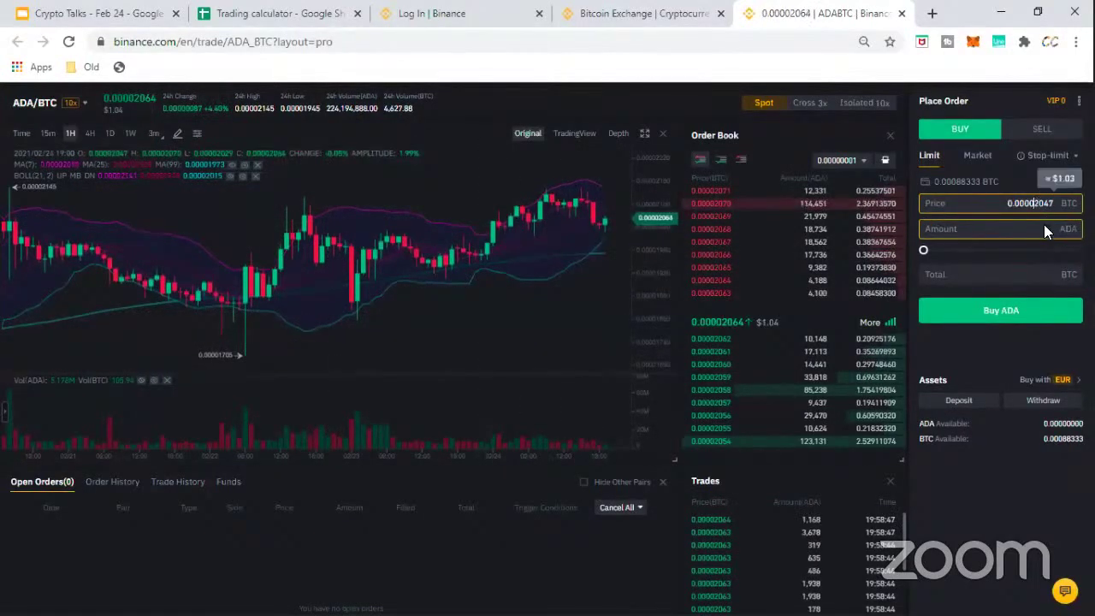
scroll(557, 261, up, 5)
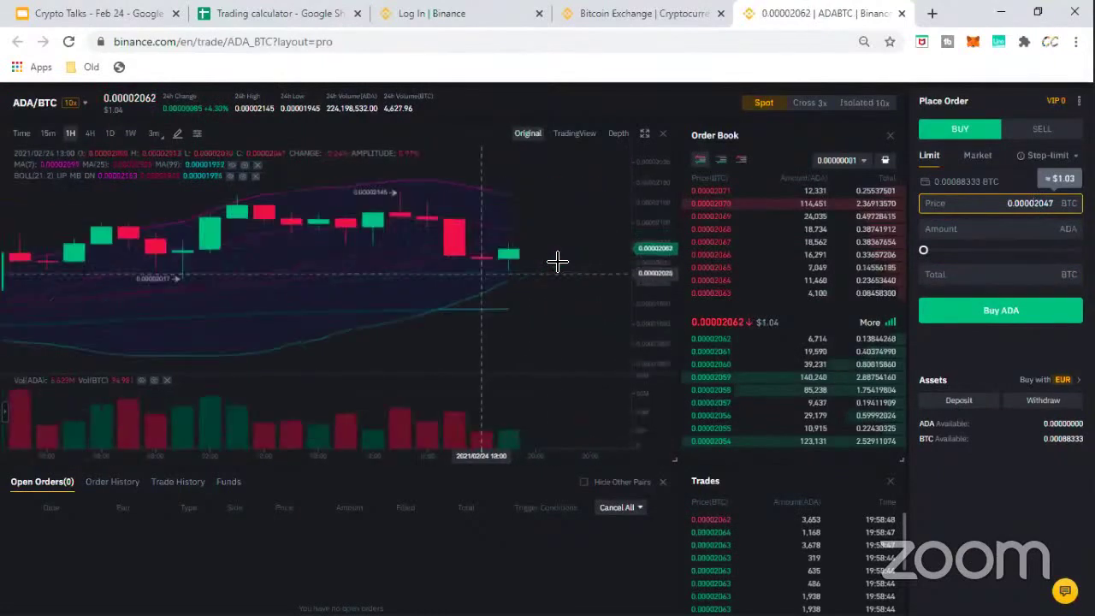
scroll(557, 261, down, 5)
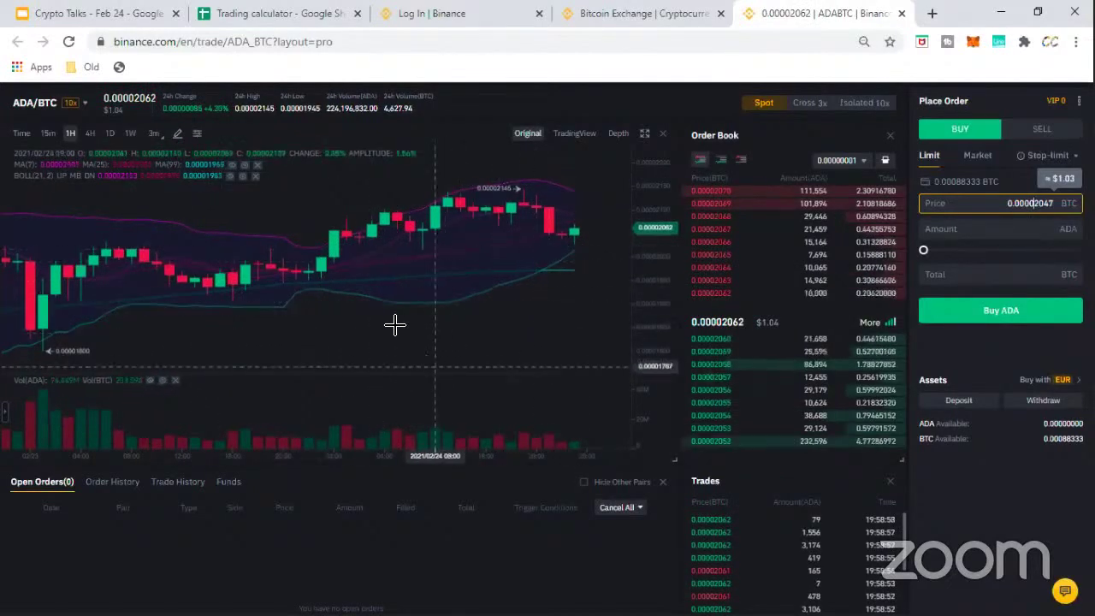
Switch the ADA/BTC chart to four-hour candles and examine the overall trend and the most recent candles.
click(90, 134)
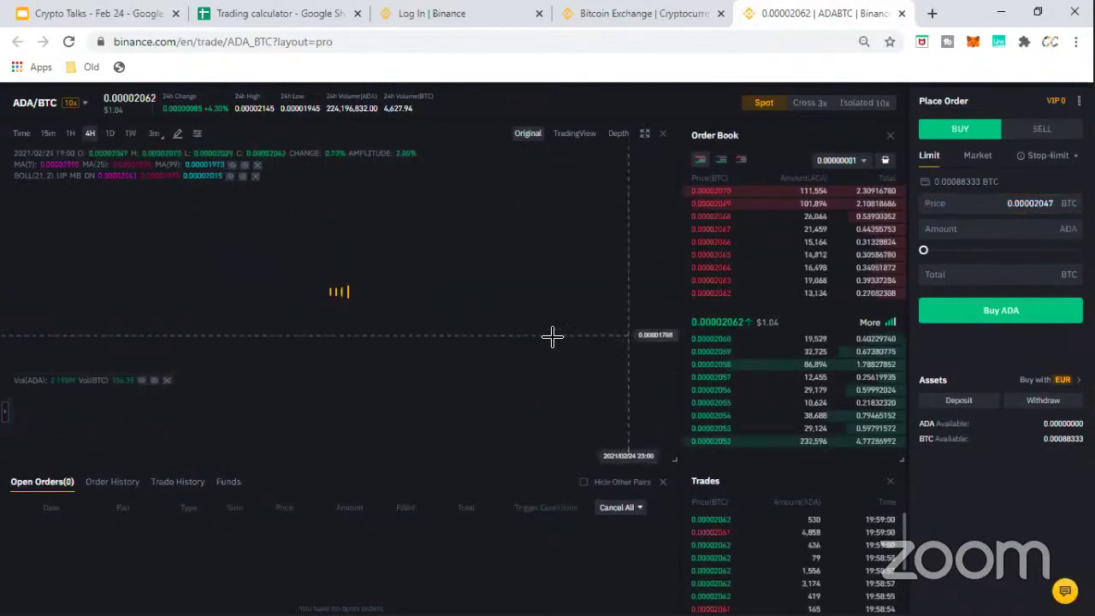
scroll(342, 317, down, 5)
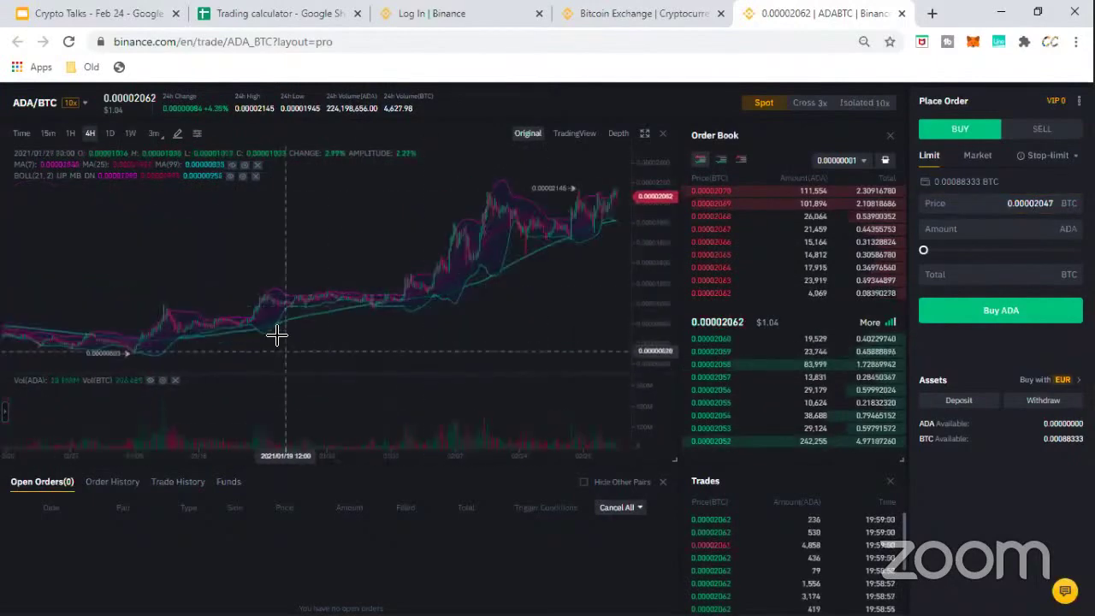
scroll(455, 264, up, 5)
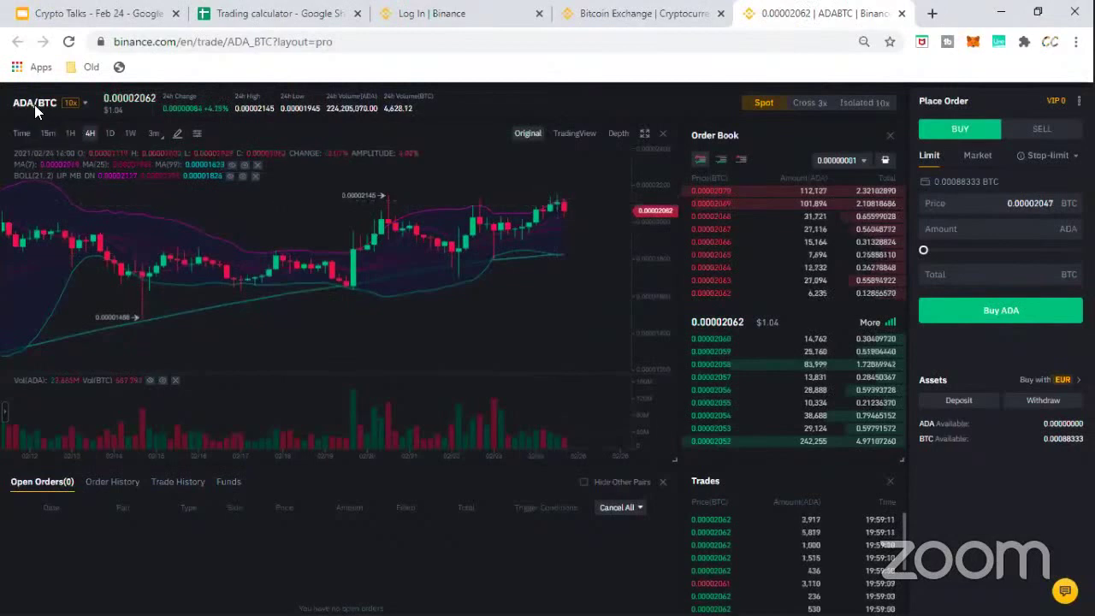
mouse_move(30, 107)
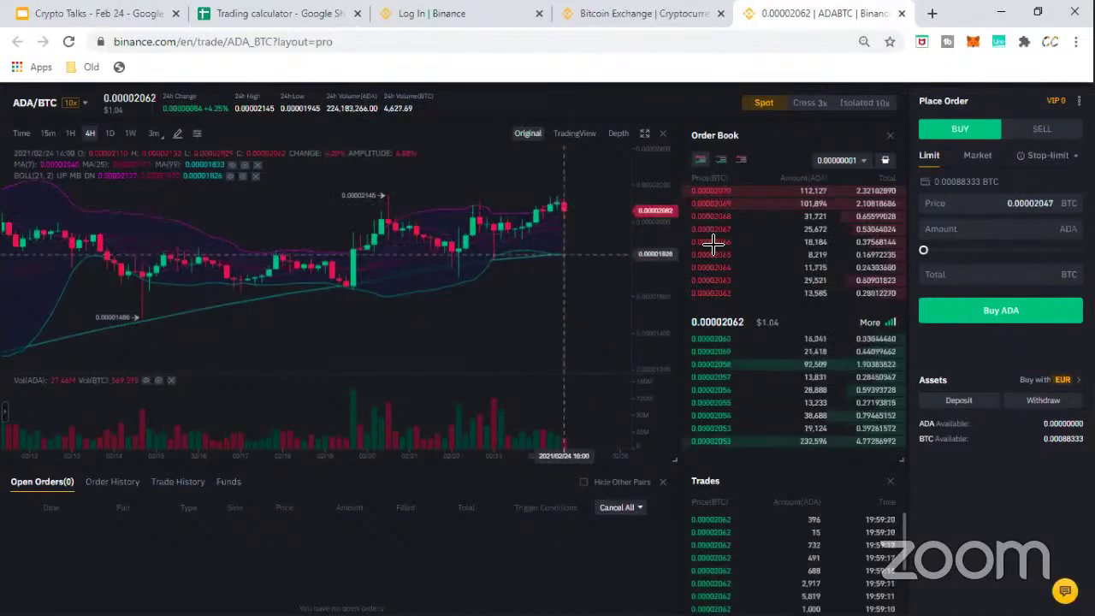
Set the limit price of the ADA buy order to 0.00001810 BTC.
drag(1030, 205, 1053, 205)
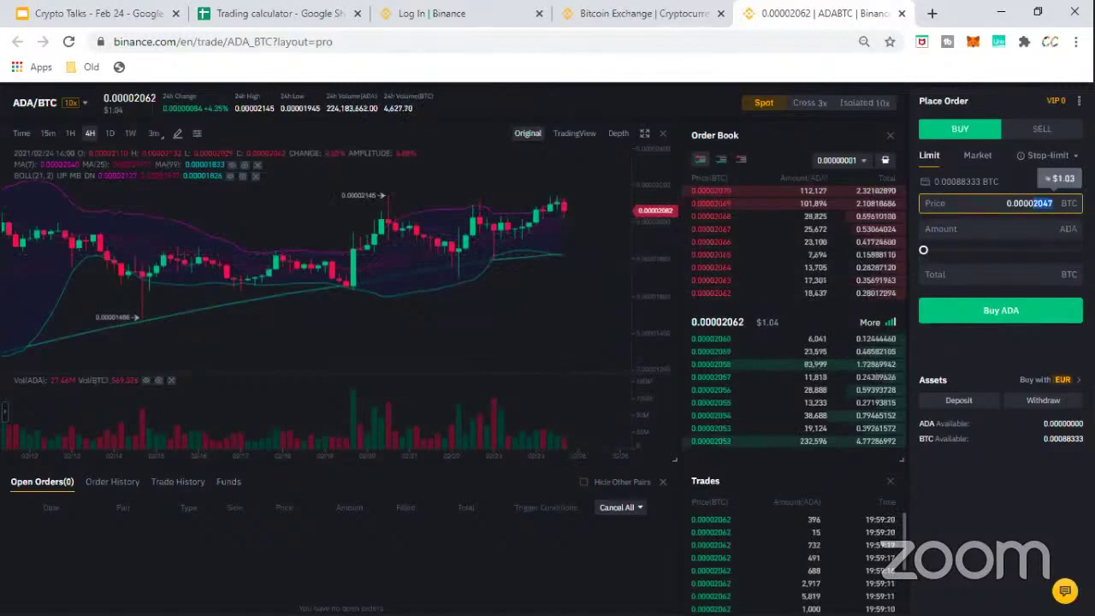
text(180)
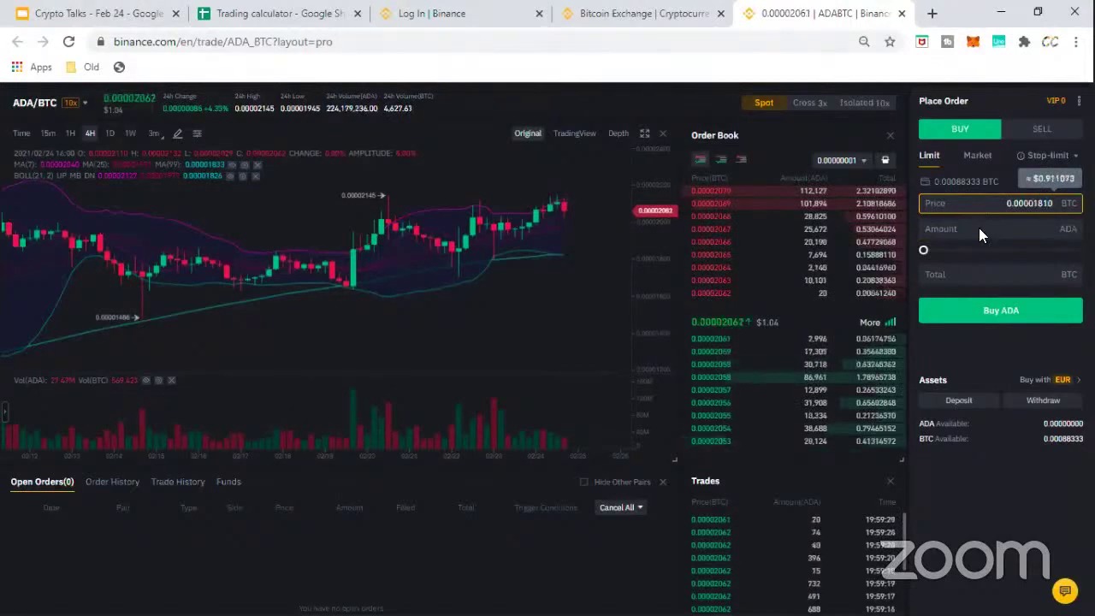
click(957, 357)
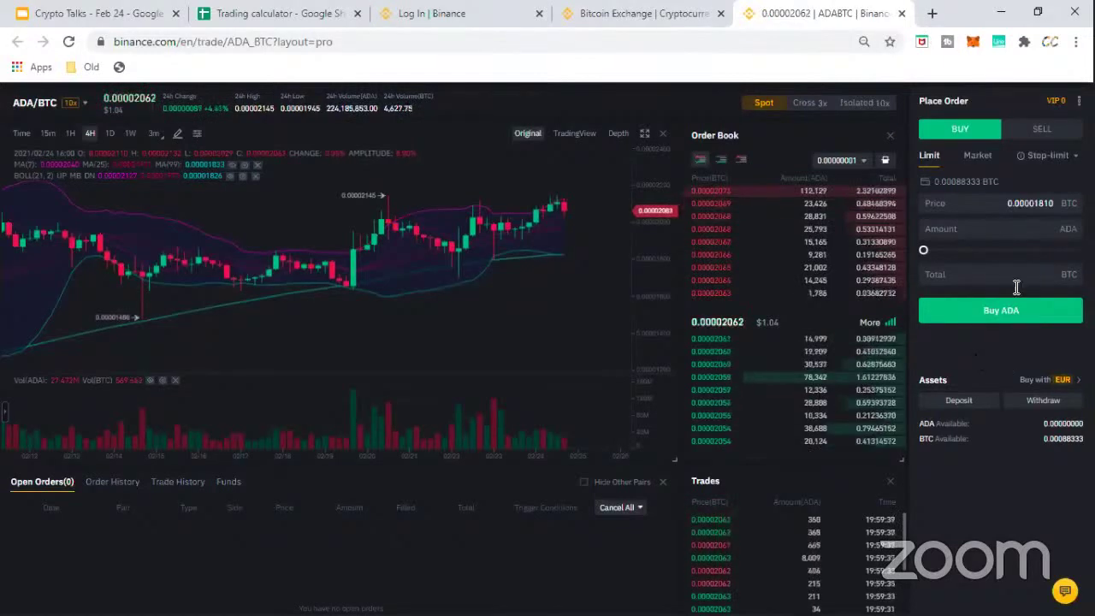
Set the order amount to 20 ADA and place the limit buy order.
click(973, 230)
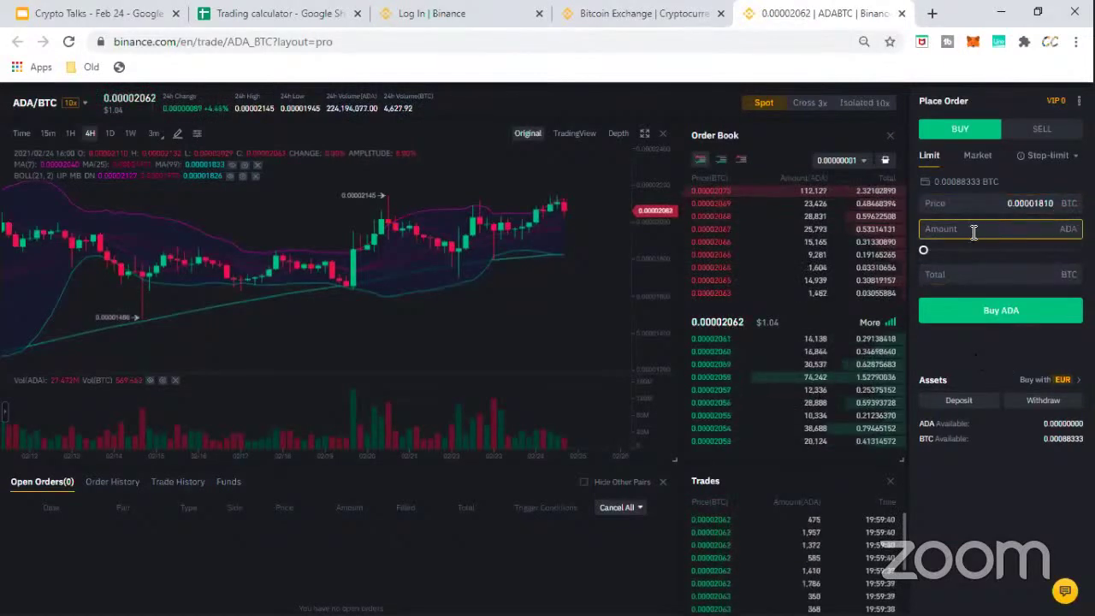
click(1008, 228)
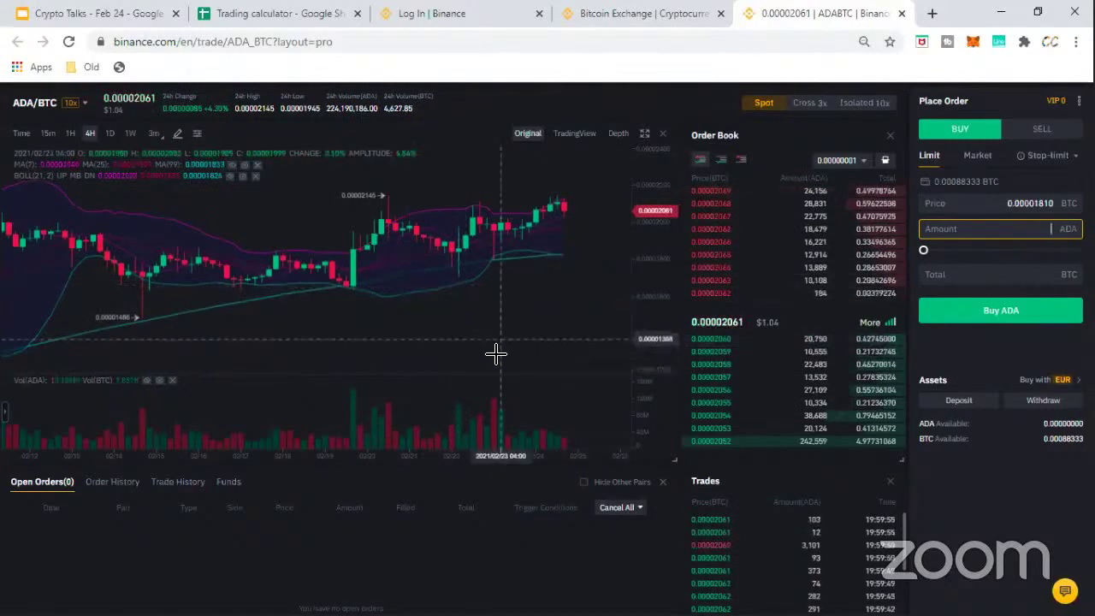
click(1041, 248)
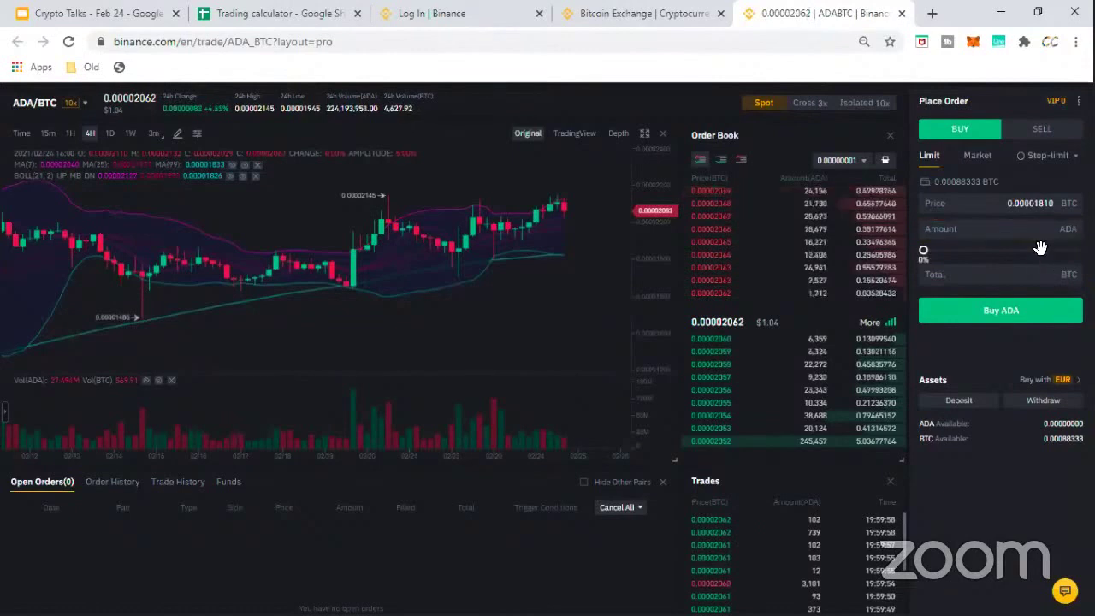
drag(1040, 250, 1078, 250)
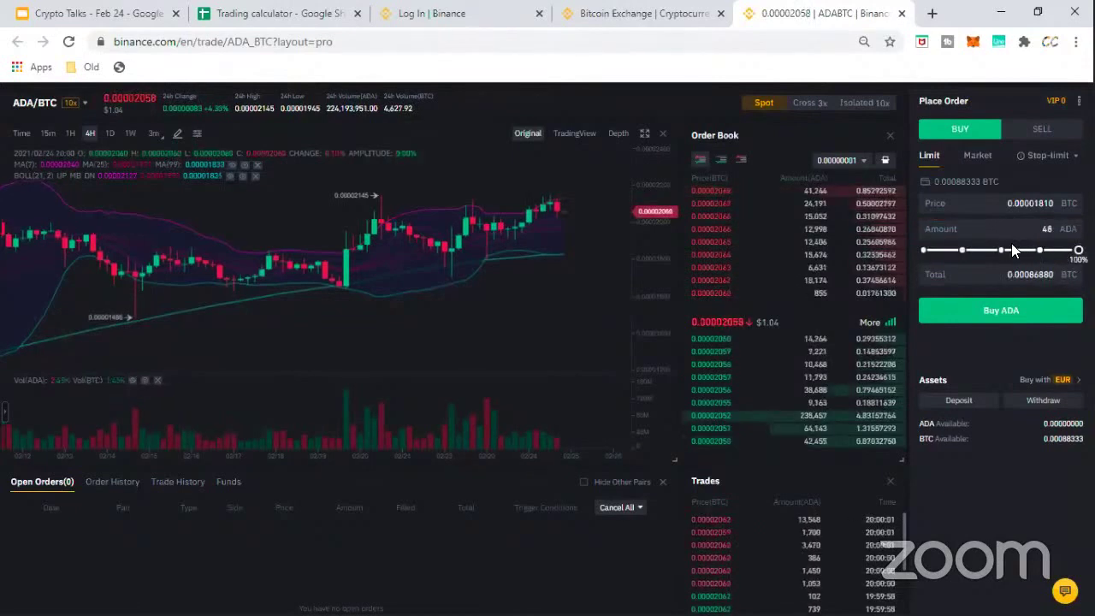
click(1033, 228)
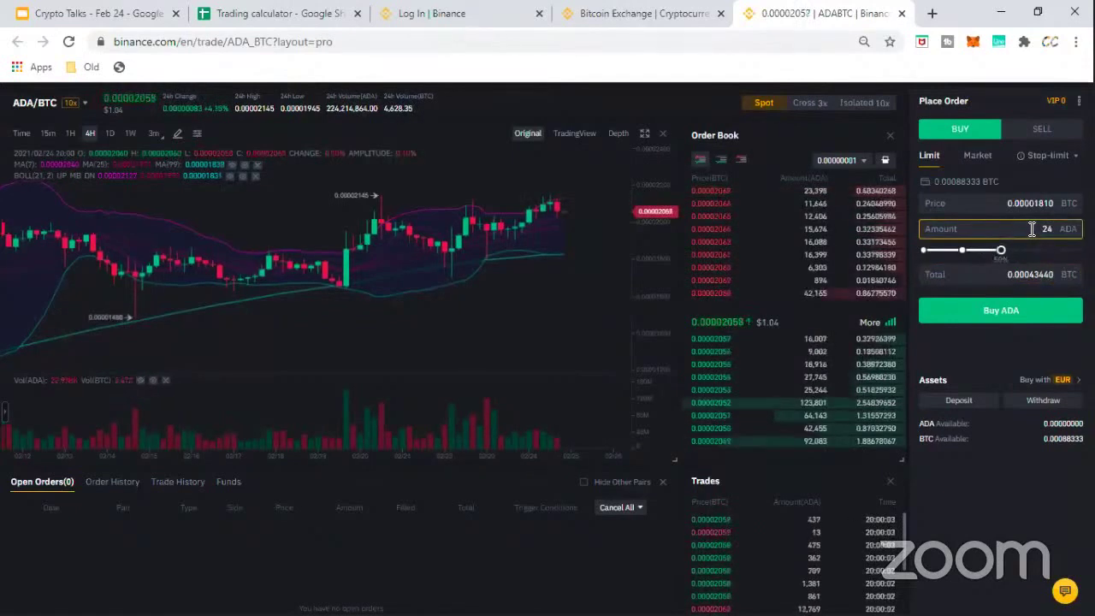
click(981, 353)
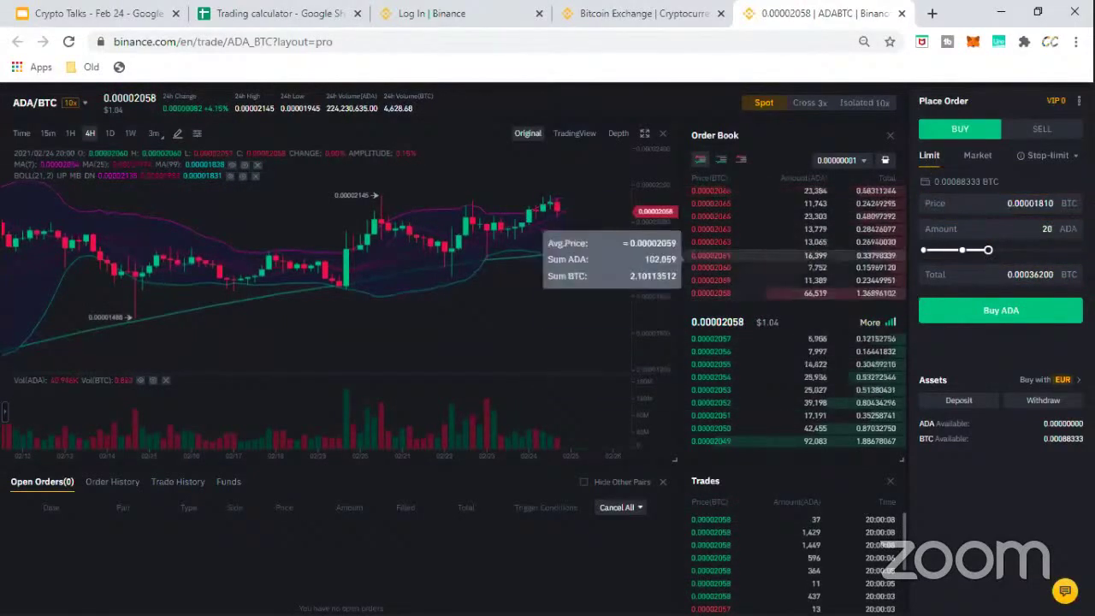
click(1010, 314)
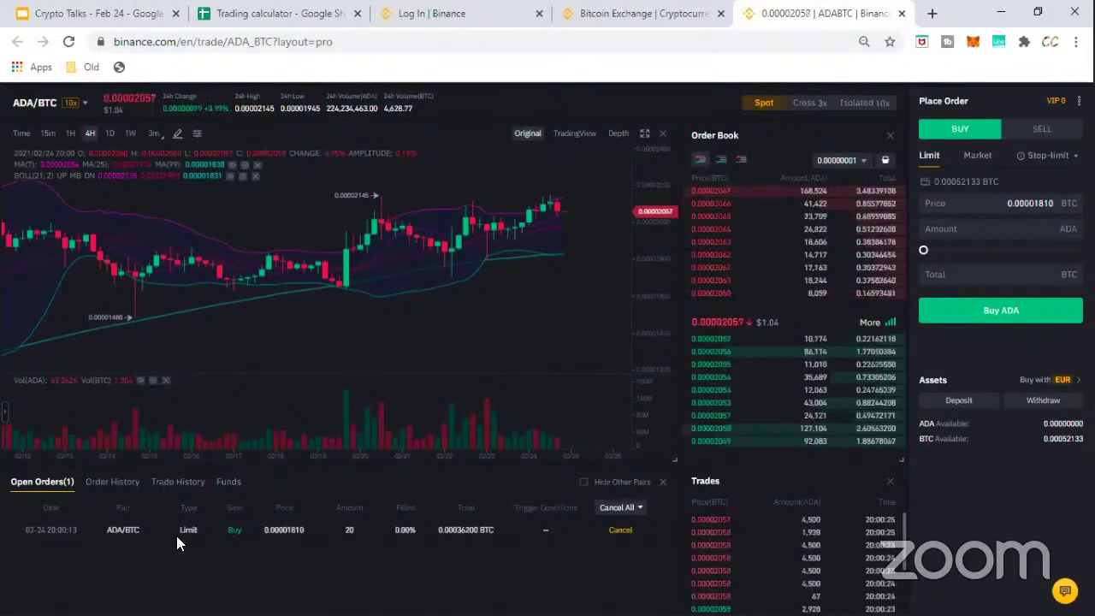
Examine the limit price of the newly placed ADA/BTC buy order in the open orders list.
double_click(268, 529)
click(269, 533)
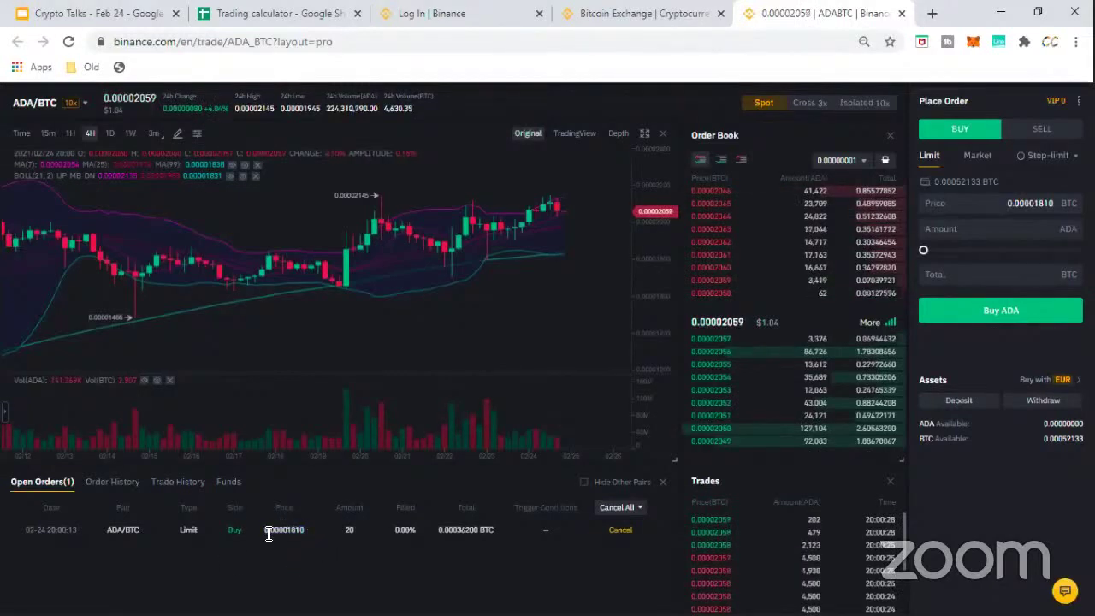
drag(269, 529, 288, 532)
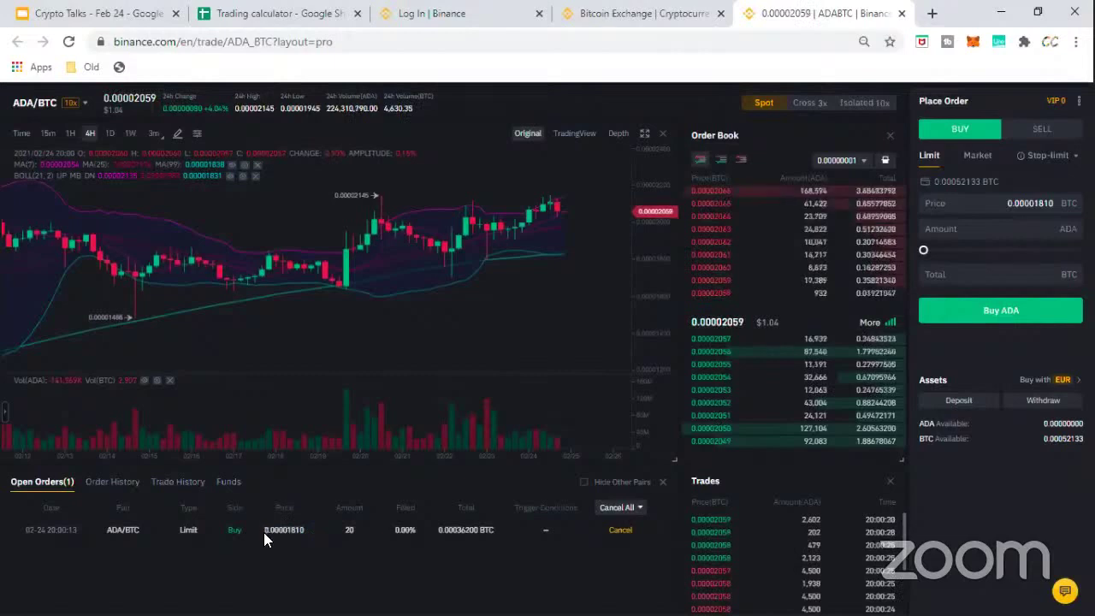
double_click(263, 532)
click(317, 543)
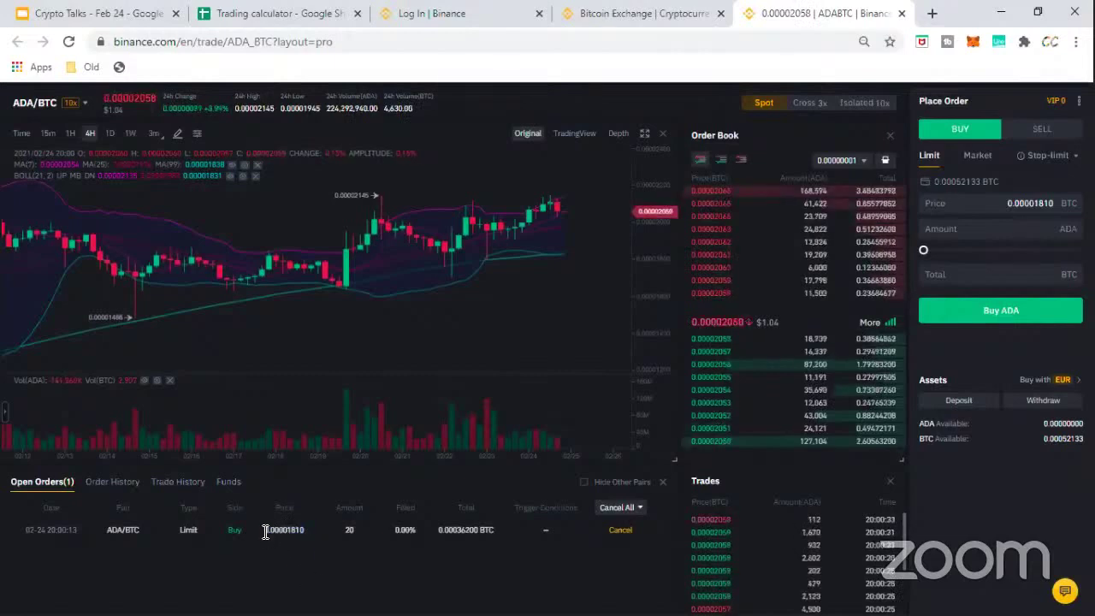
drag(303, 533, 267, 526)
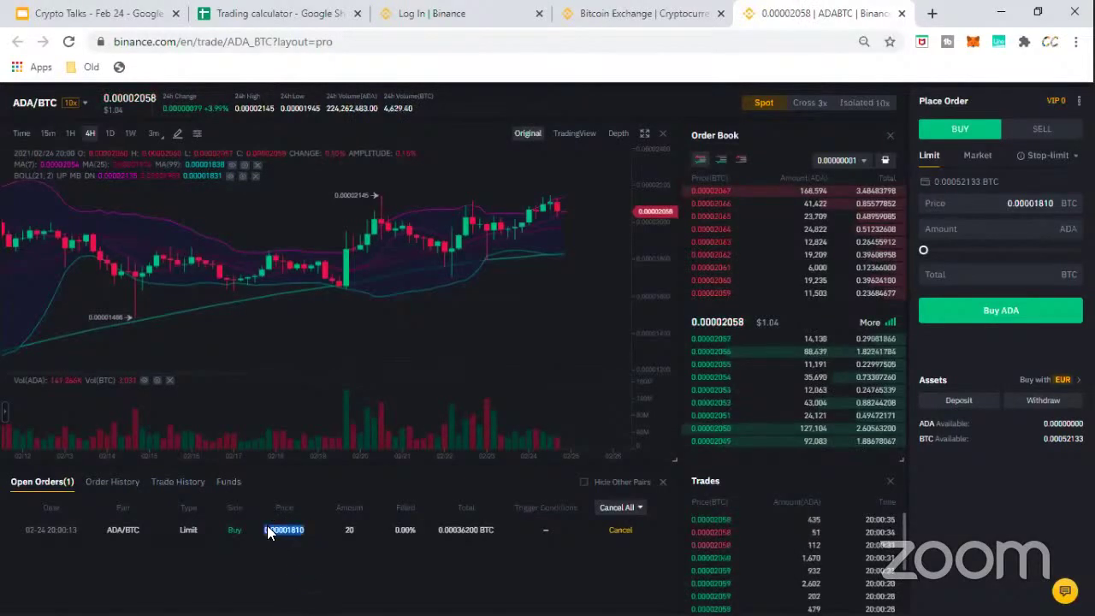
click(286, 566)
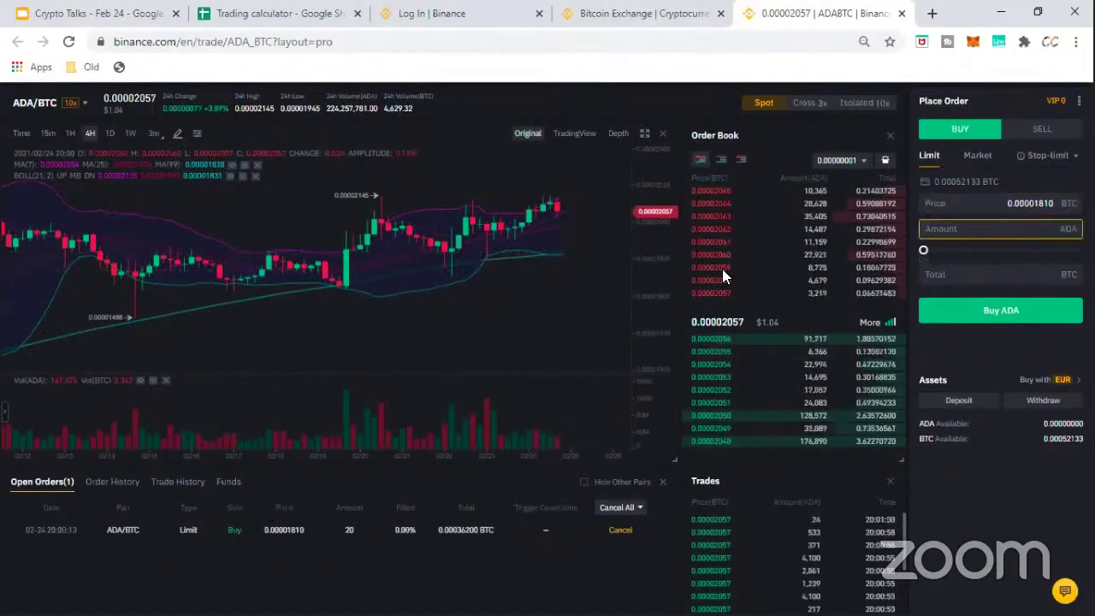
Place a second limit buy order for 20 ADA at 0.00001410 BTC and check its price among the open orders.
click(1033, 206)
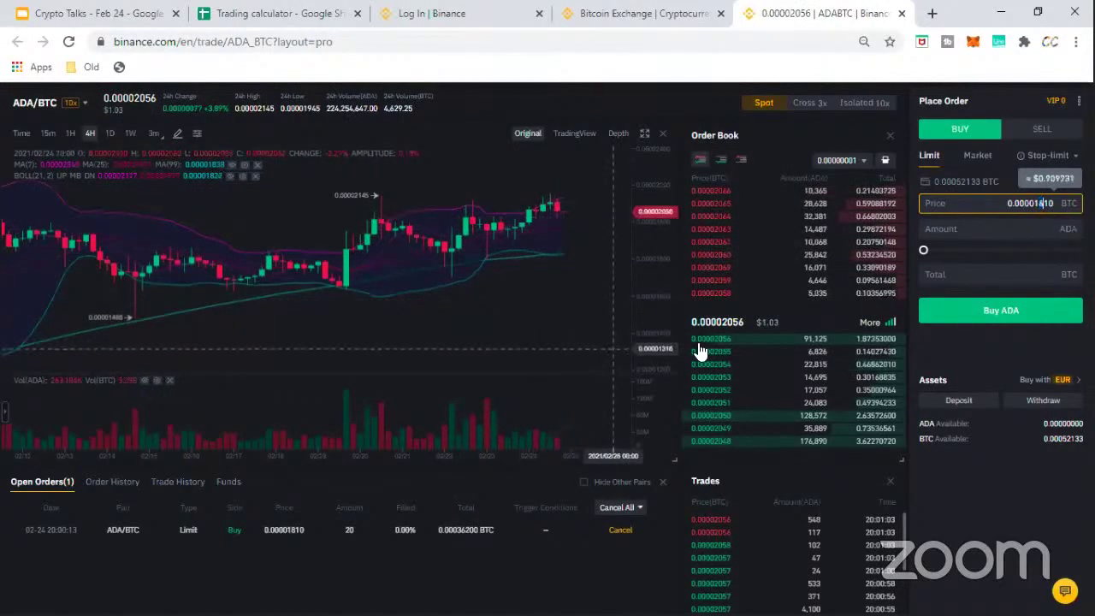
click(1022, 231)
text(20)
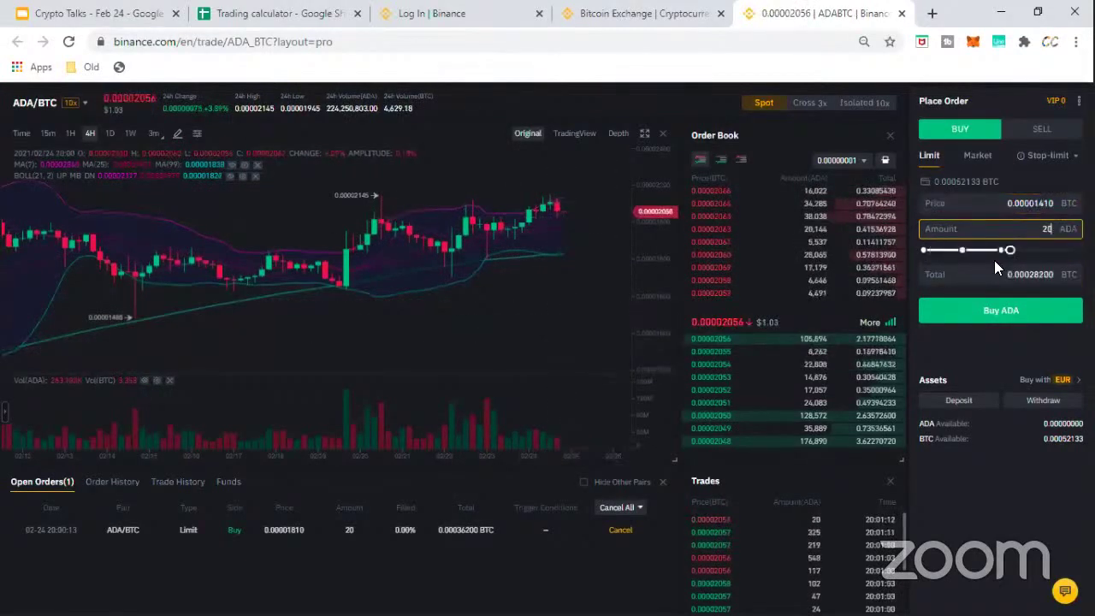
click(994, 319)
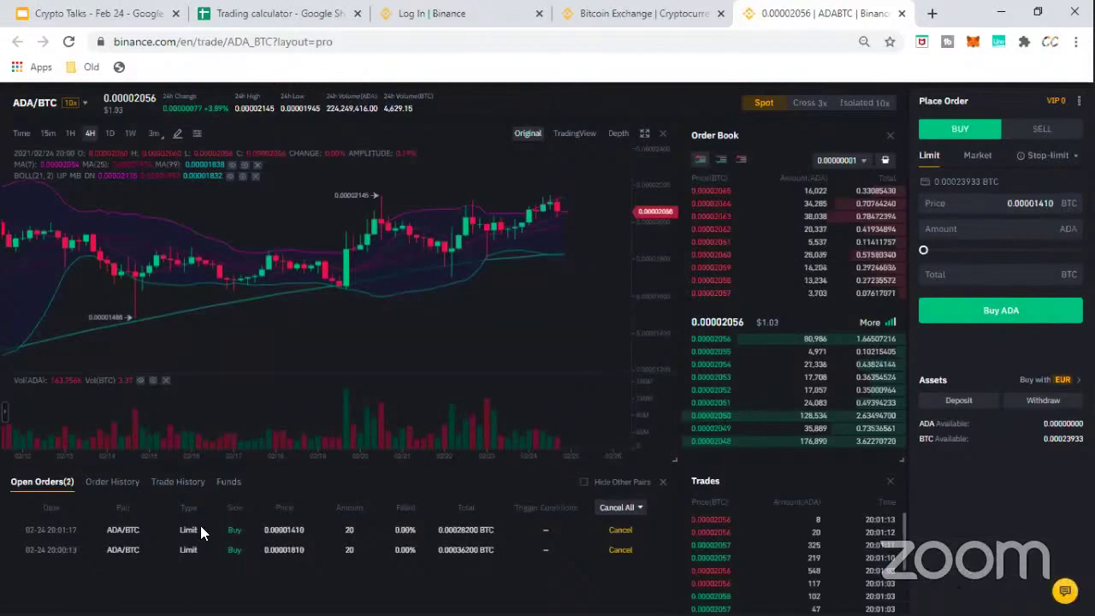
double_click(287, 550)
click(284, 536)
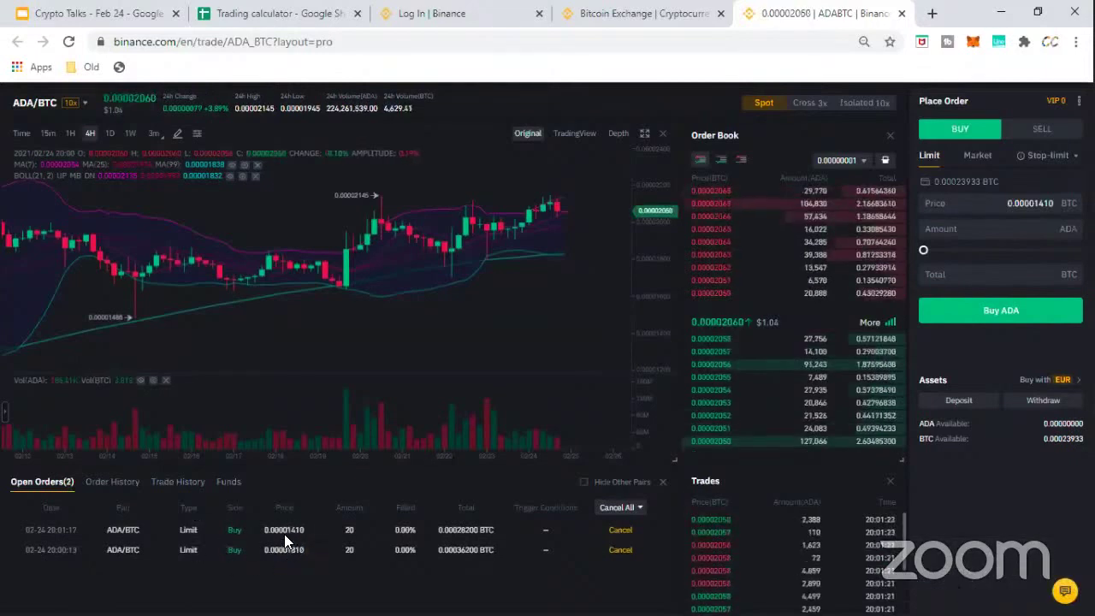
Set the limit price of the third ADA buy order to 0.00000999 BTC.
click(1037, 203)
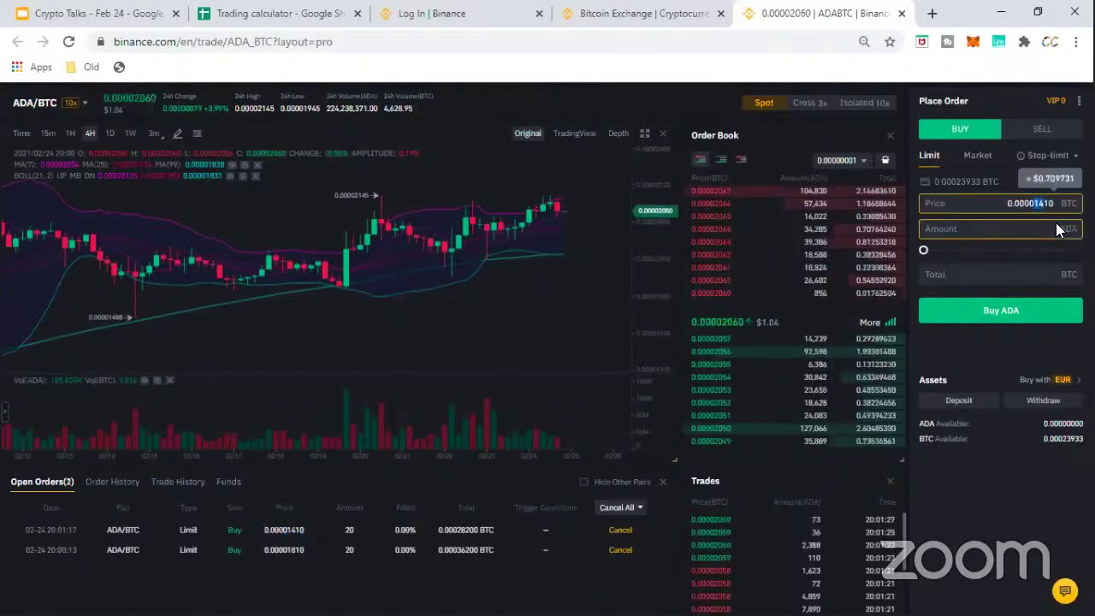
key(BackSpace)
key(BackSpace)
text(999)
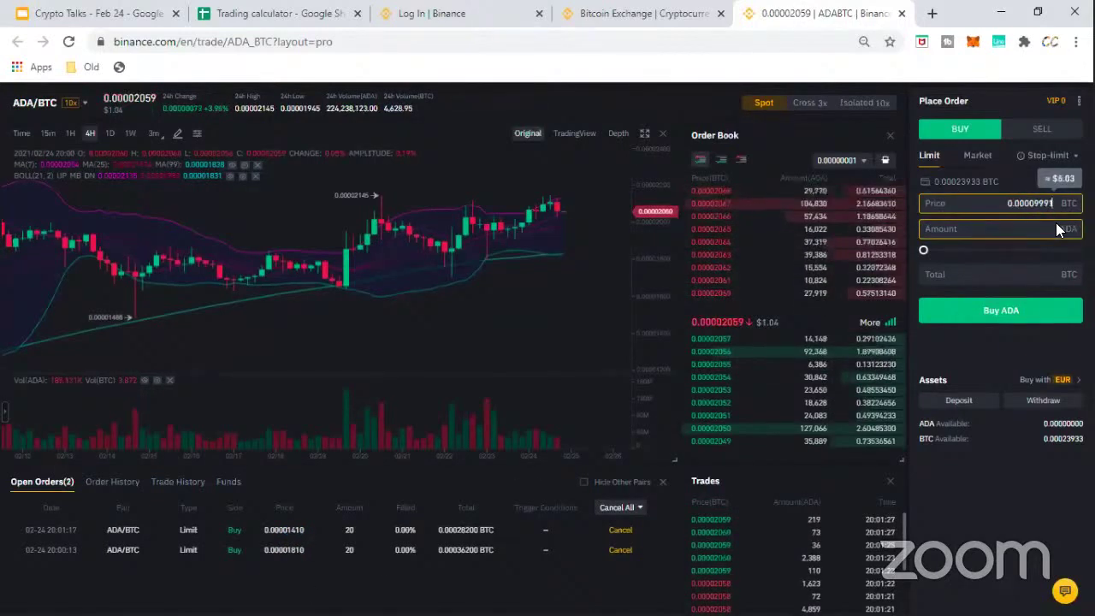
key(Delete)
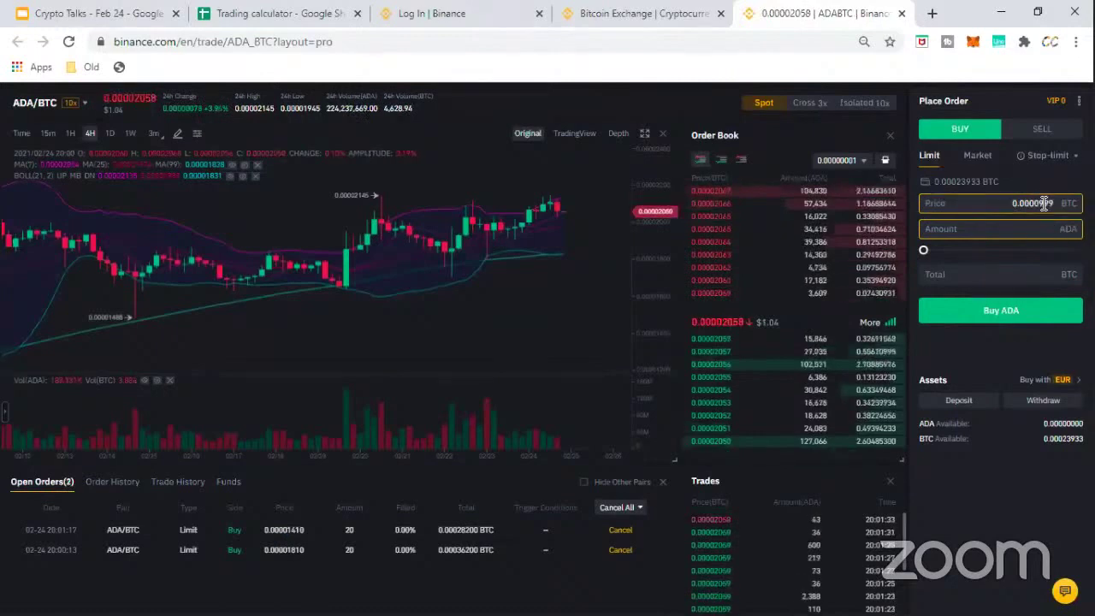
text(0)
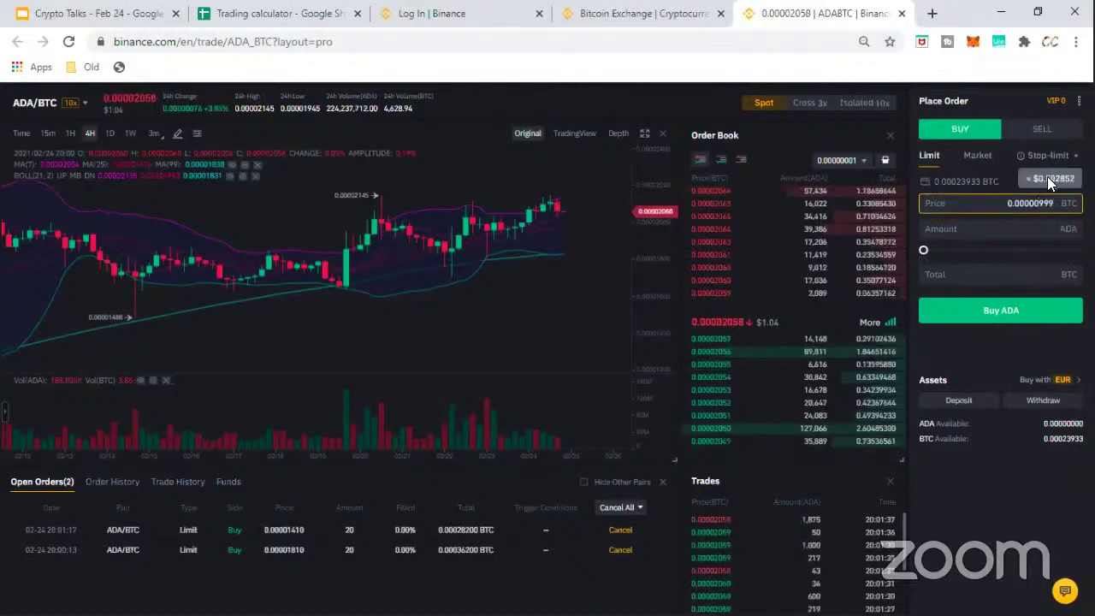
click(1009, 229)
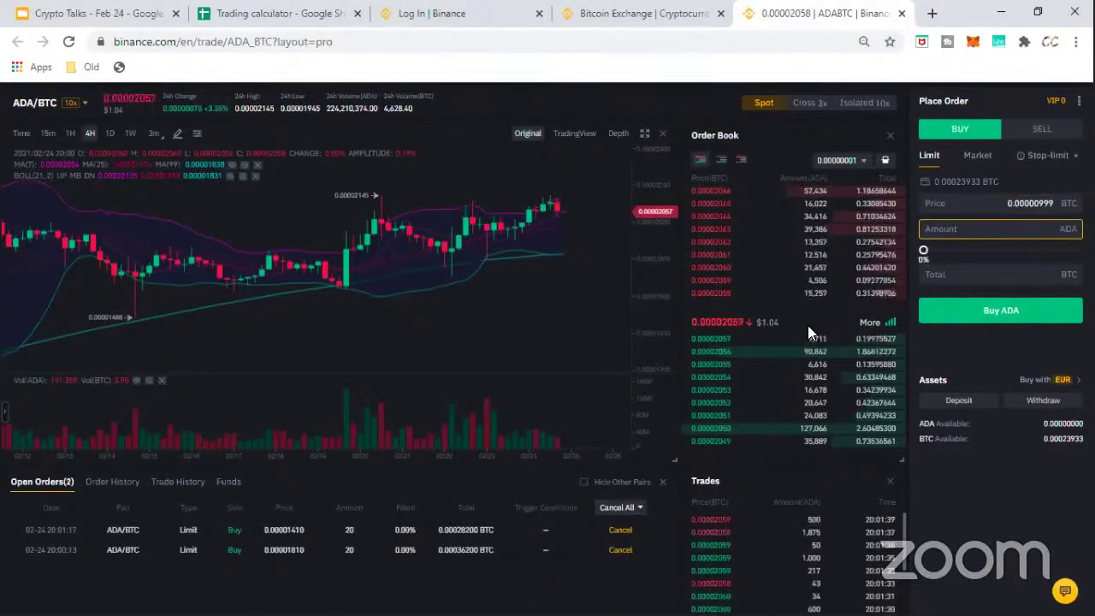
click(1001, 206)
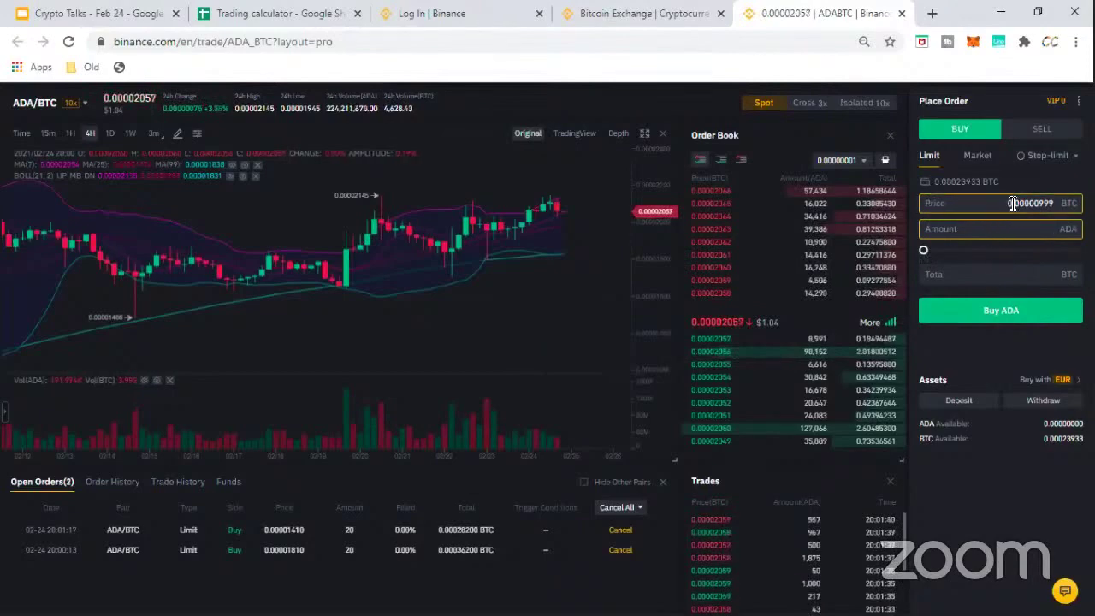
scroll(1014, 203, down, 1)
scroll(1015, 202, up, 1)
Set the amount to 12 ADA, 50% of the available BTC, and place the limit buy order.
click(1010, 230)
text(17)
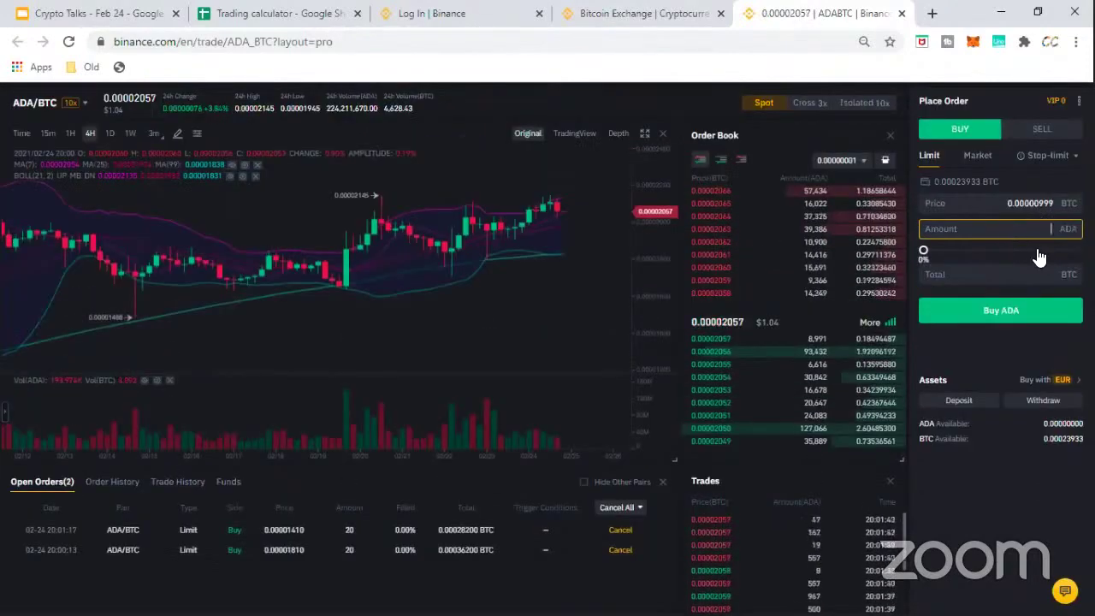
click(1002, 251)
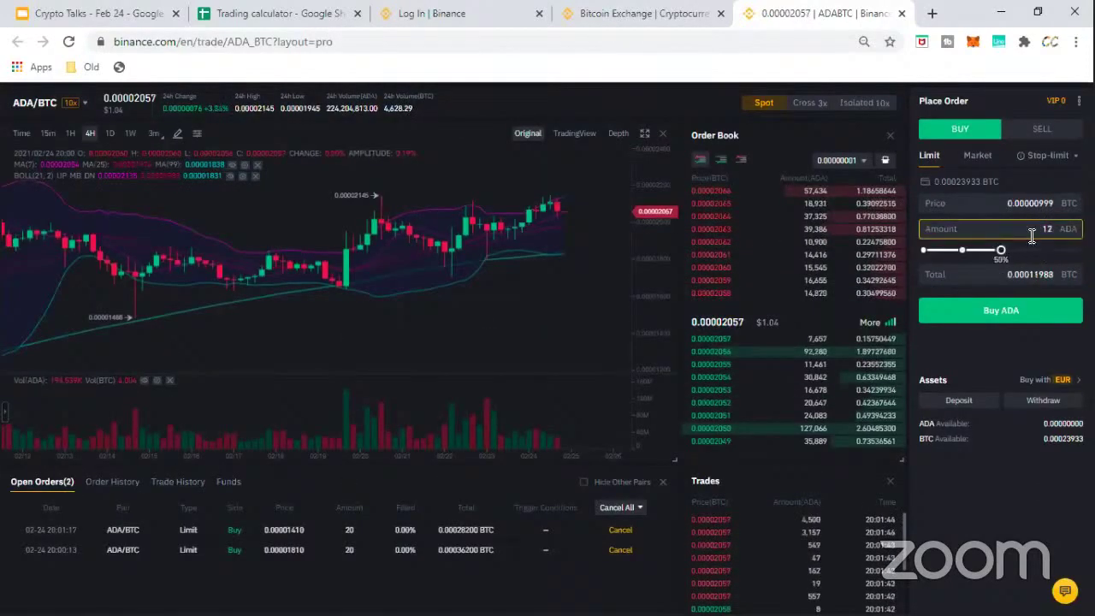
click(1007, 320)
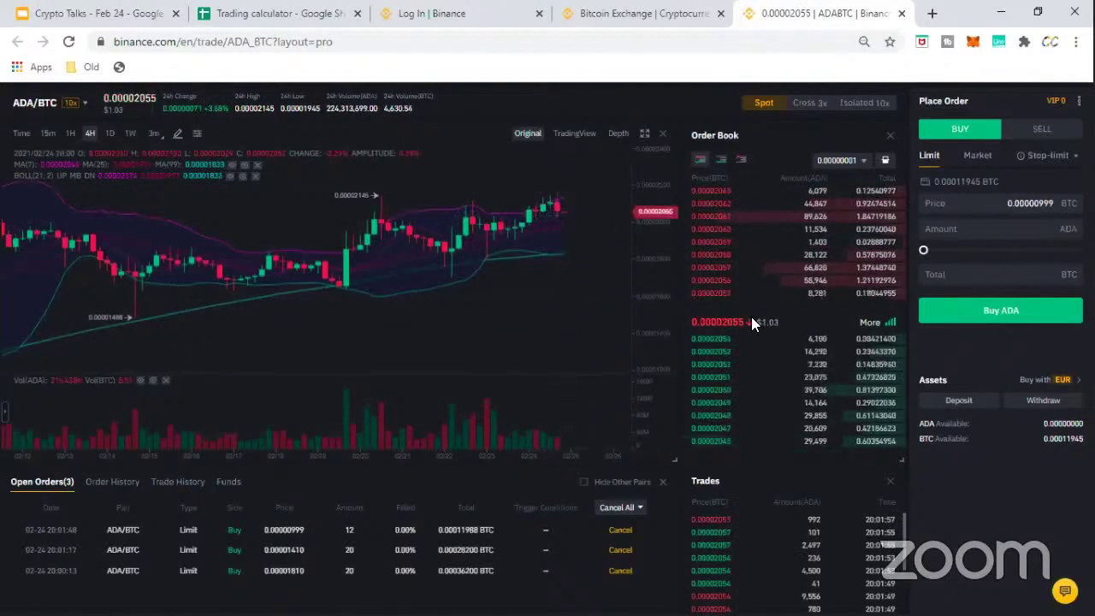
Compare the current ADA/BTC market price with the limit prices of the three open buy orders.
drag(734, 325, 744, 322)
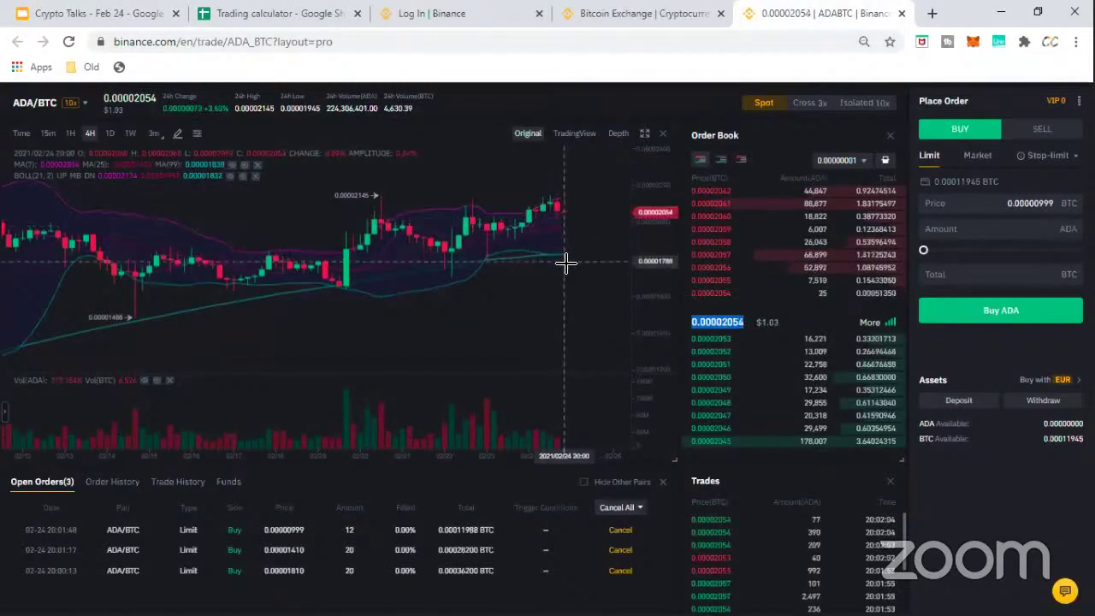
click(277, 570)
click(326, 596)
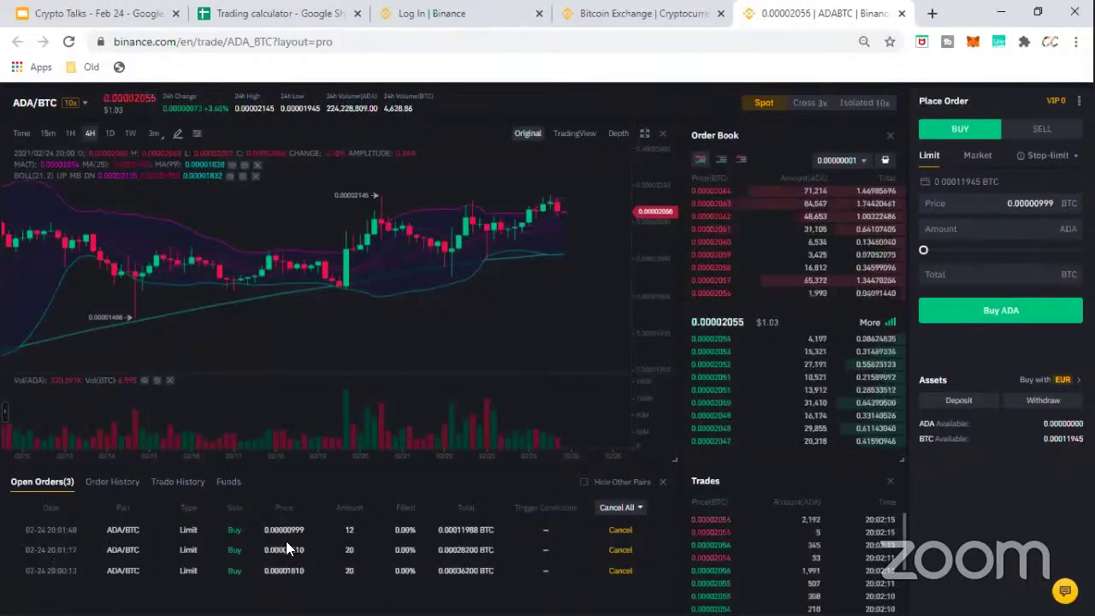
drag(302, 529, 276, 529)
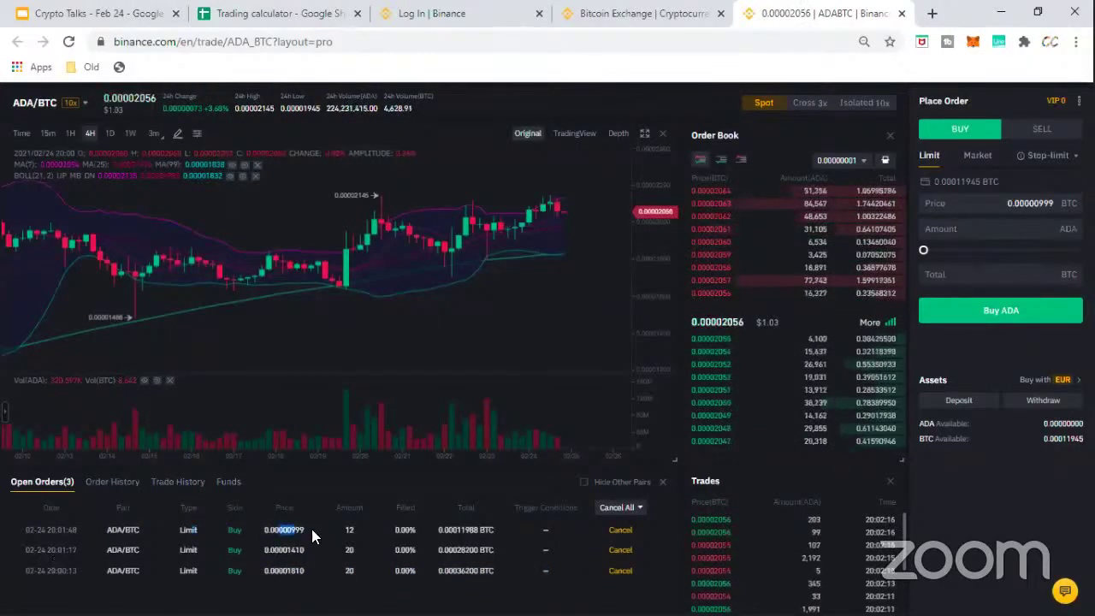
click(270, 530)
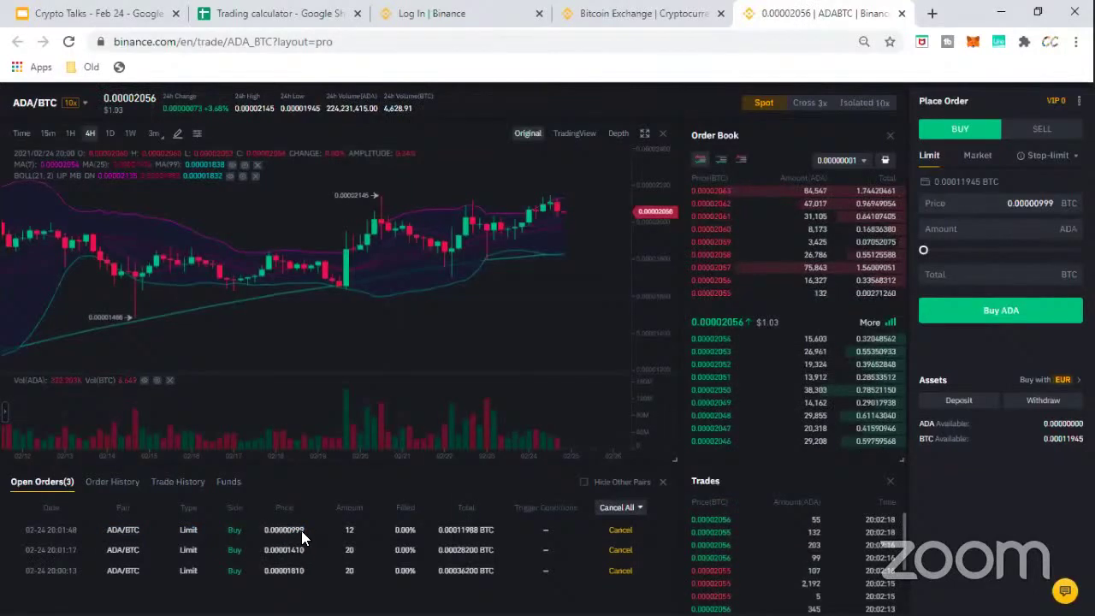
drag(323, 532, 272, 530)
click(273, 530)
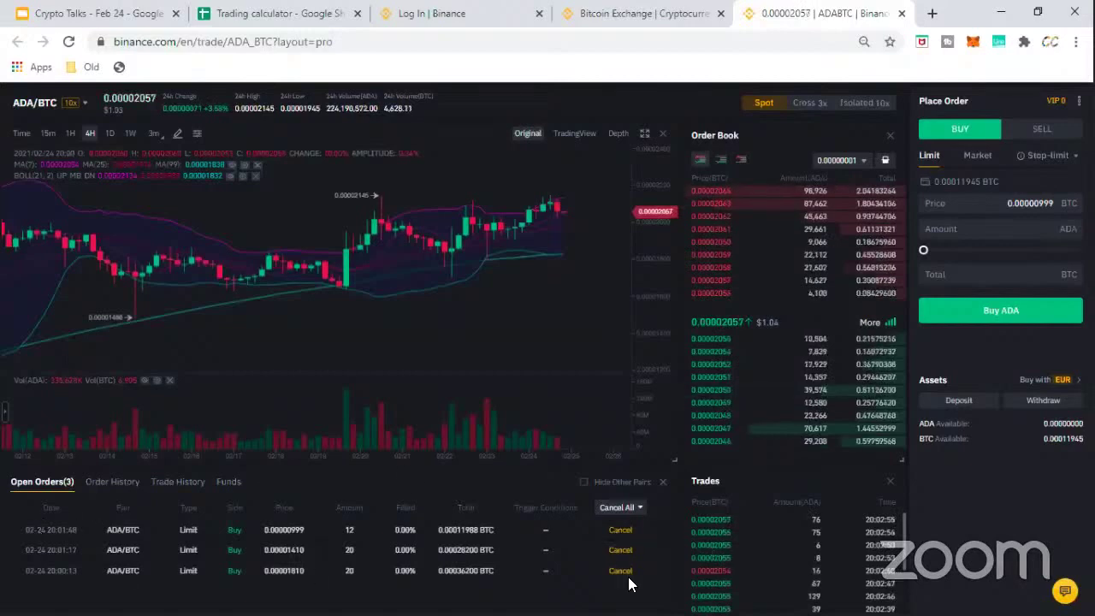
Cancel the open limit buy order for 12 ADA at 0.00000999 BTC.
click(618, 508)
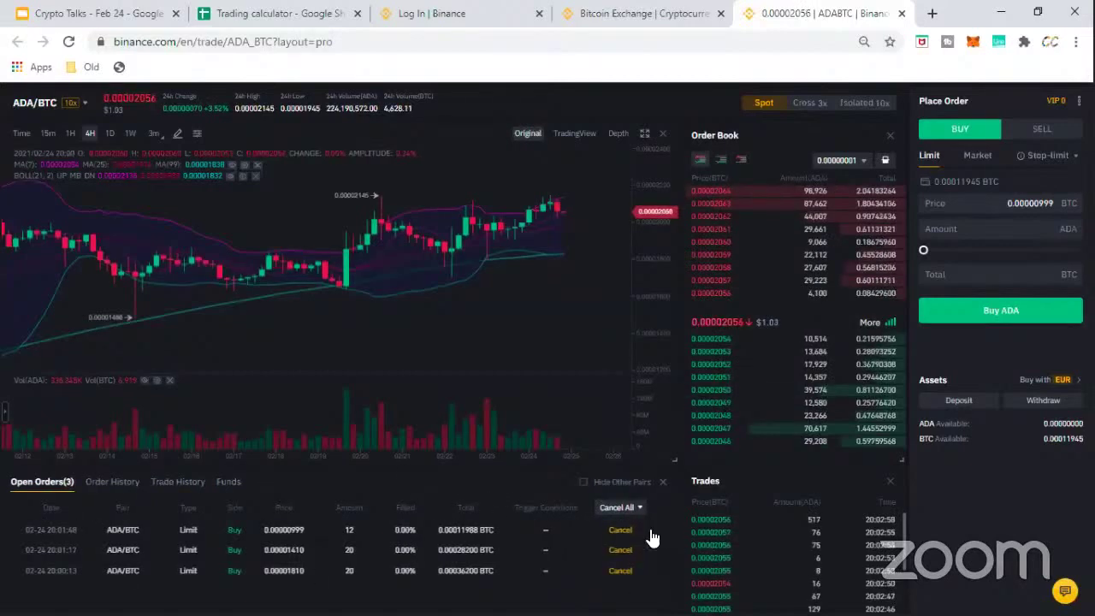
click(620, 530)
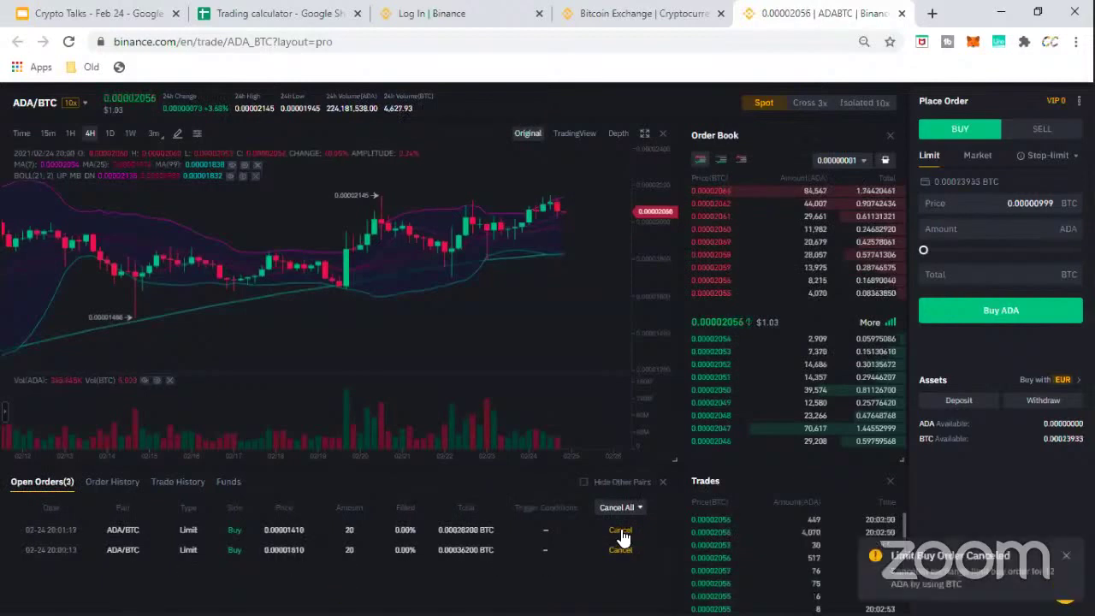
Cancel all remaining open ADA/BTC limit buy orders.
click(622, 522)
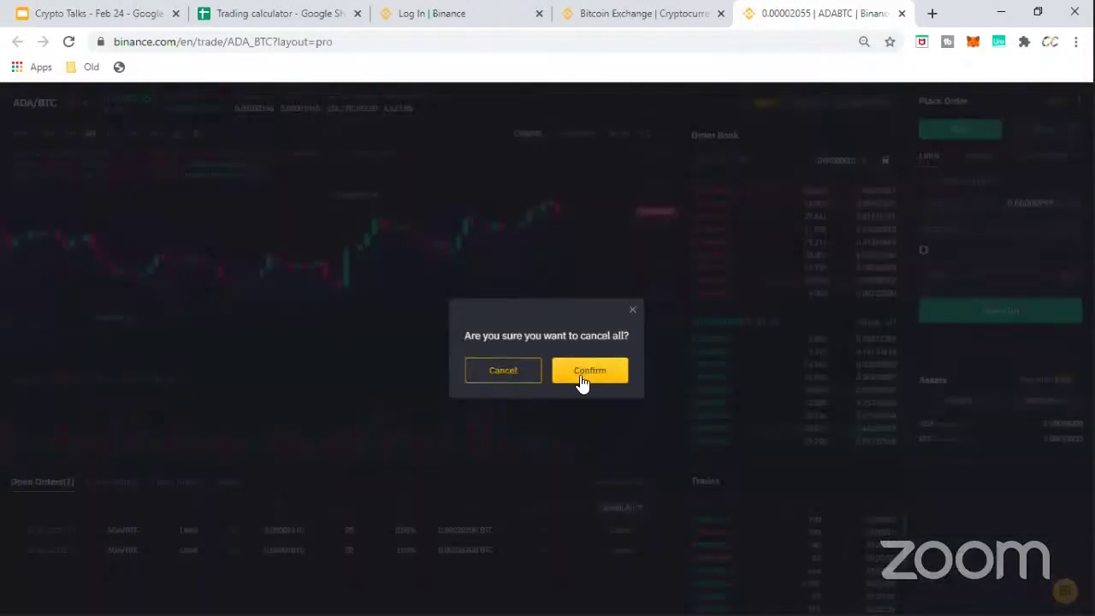
click(581, 376)
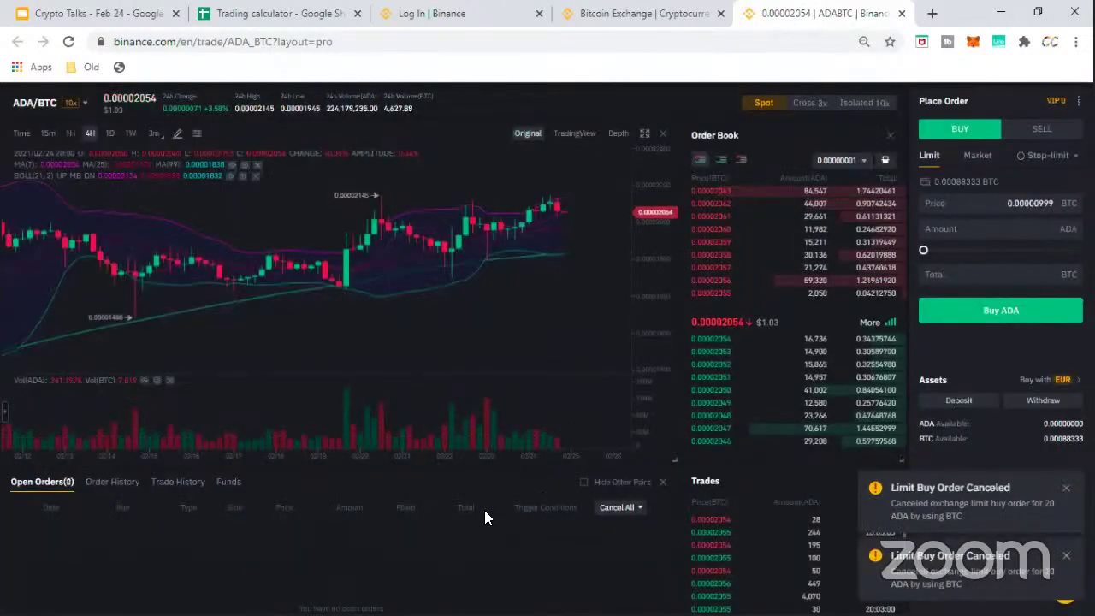
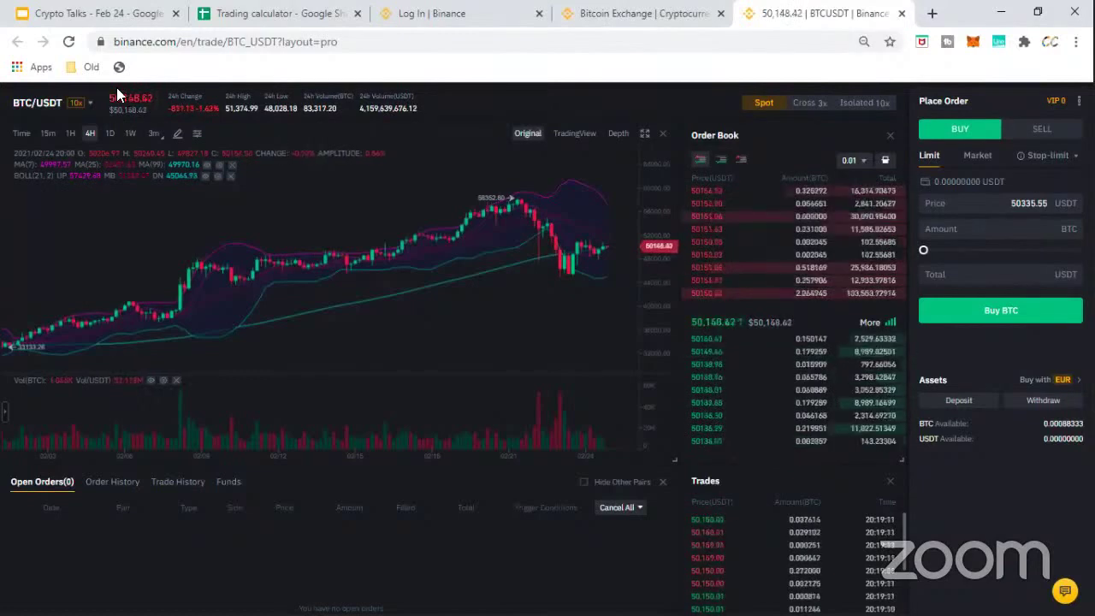
Examine the long-term BTC/USDT price history on the weekly chart, and return the chart to the 4-hour interval.
click(130, 133)
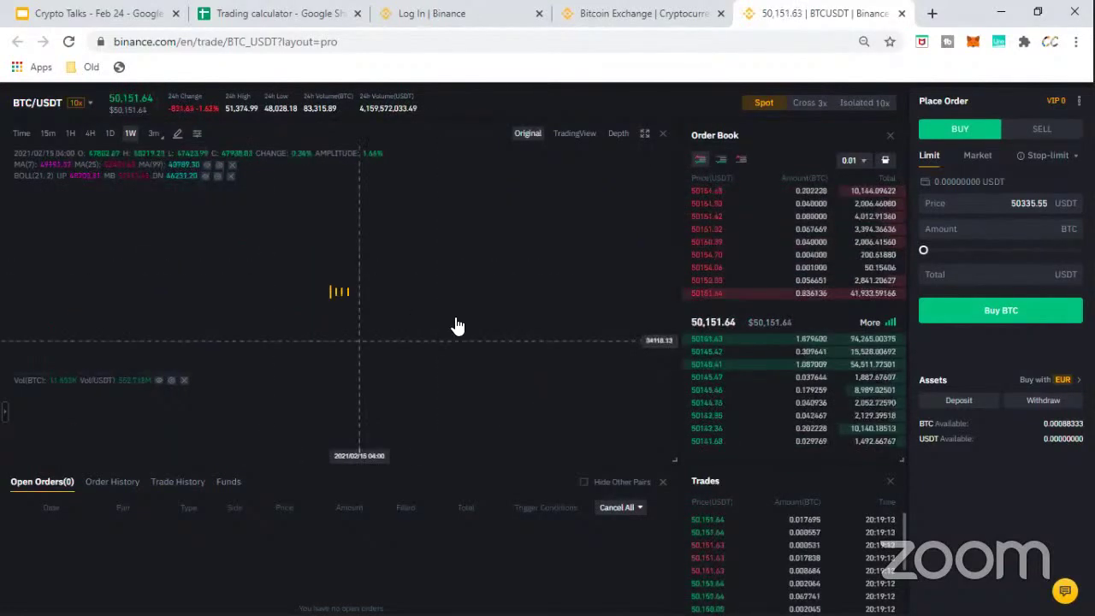
scroll(509, 278, down, 5)
scroll(360, 256, up, 3)
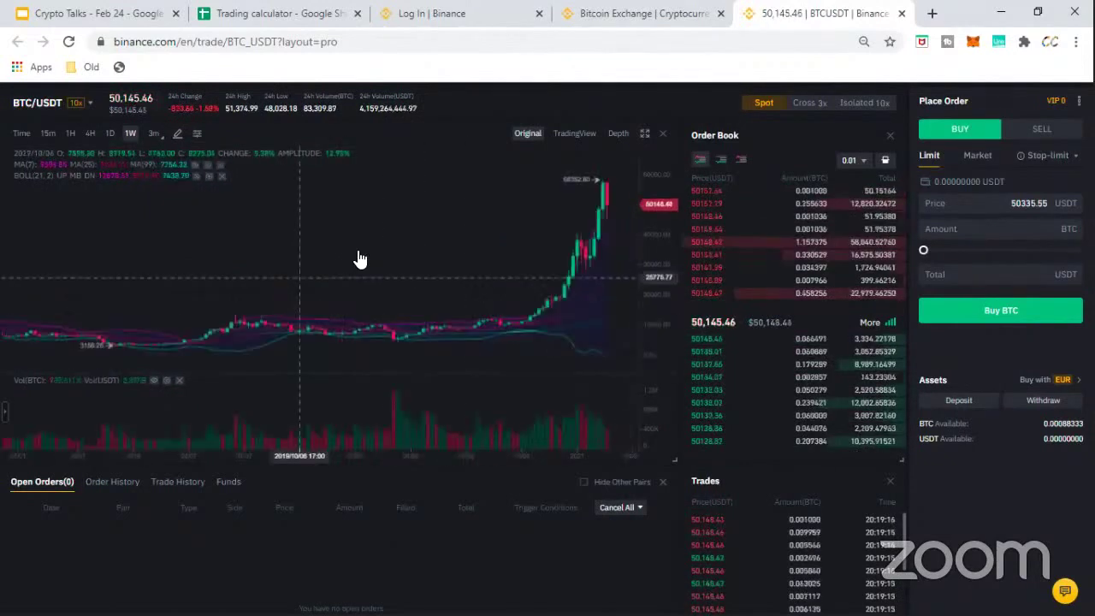
scroll(488, 247, up, 3)
scroll(262, 349, down, 2)
scroll(265, 348, down, 2)
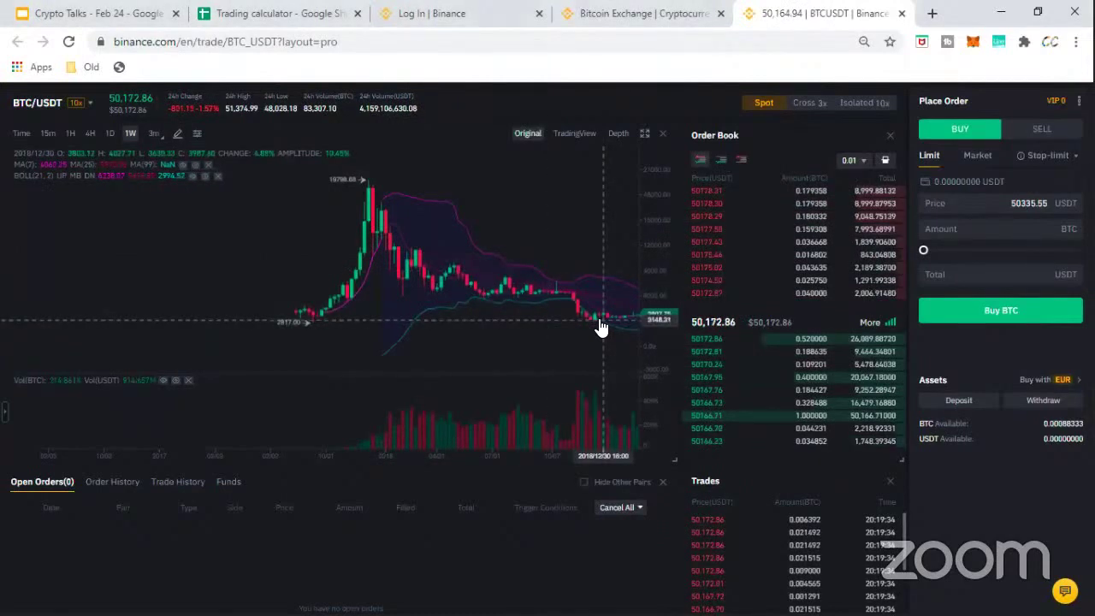
drag(599, 326, 441, 329)
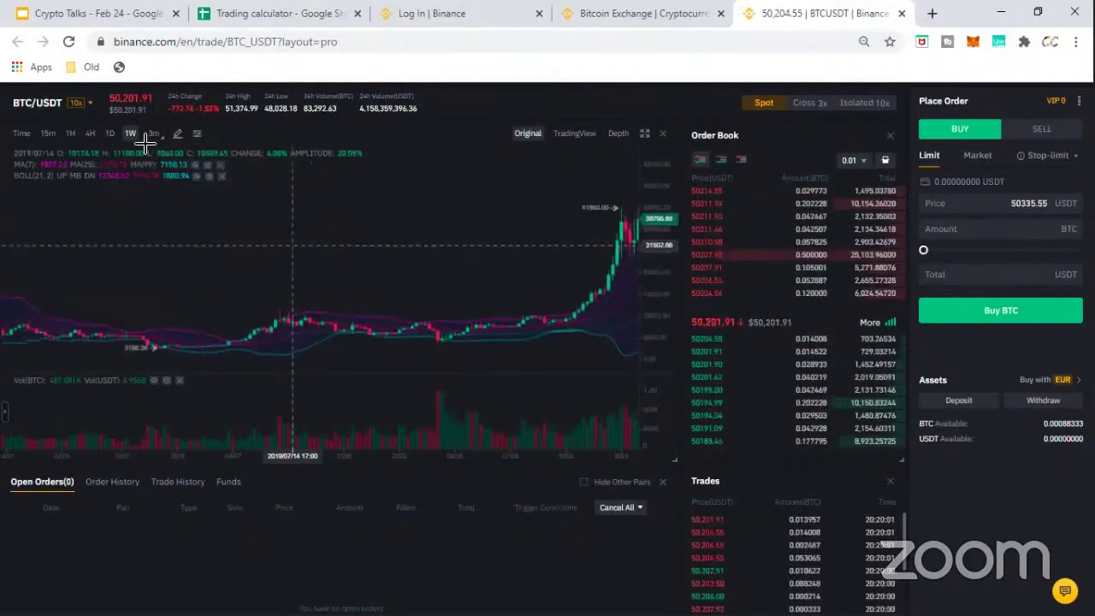
click(89, 136)
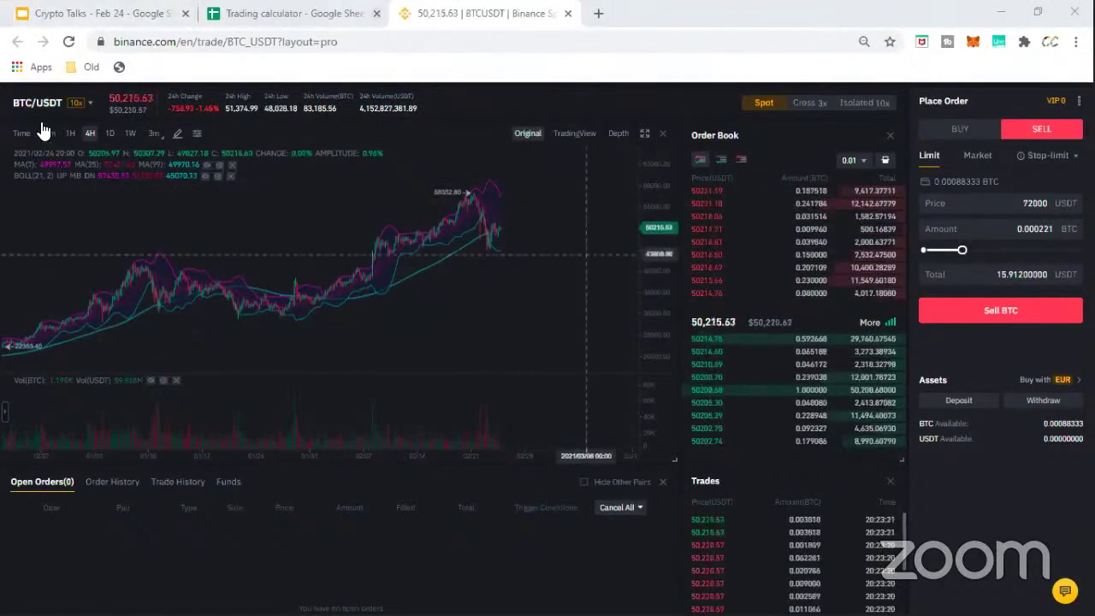
Find ADA among the BTC markets and open the ADA/BTC trading pair.
mouse_move(37, 103)
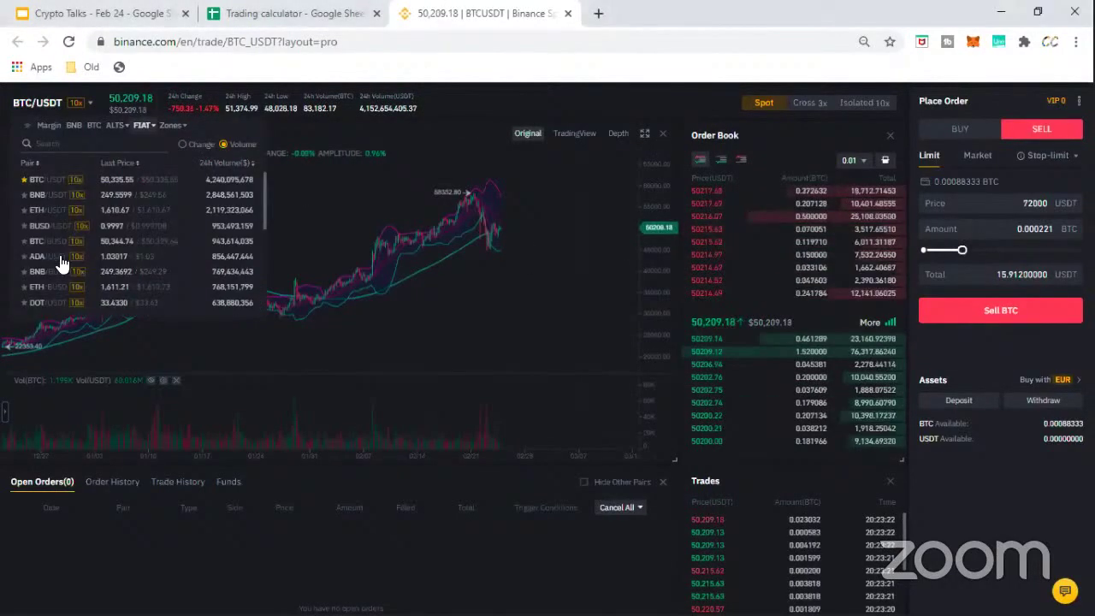
click(49, 263)
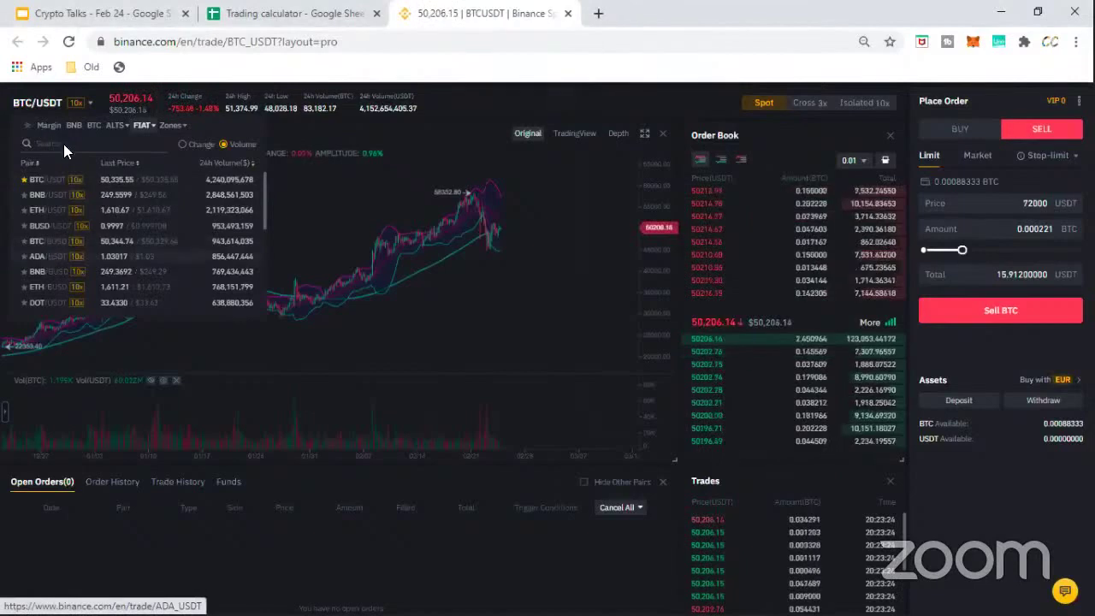
mouse_move(115, 125)
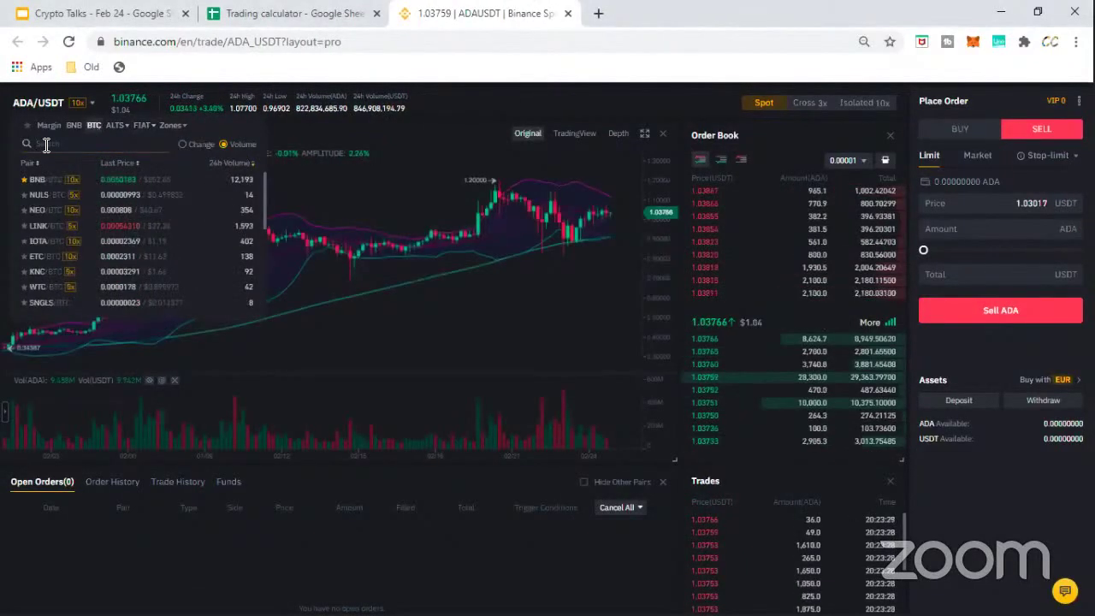
click(94, 138)
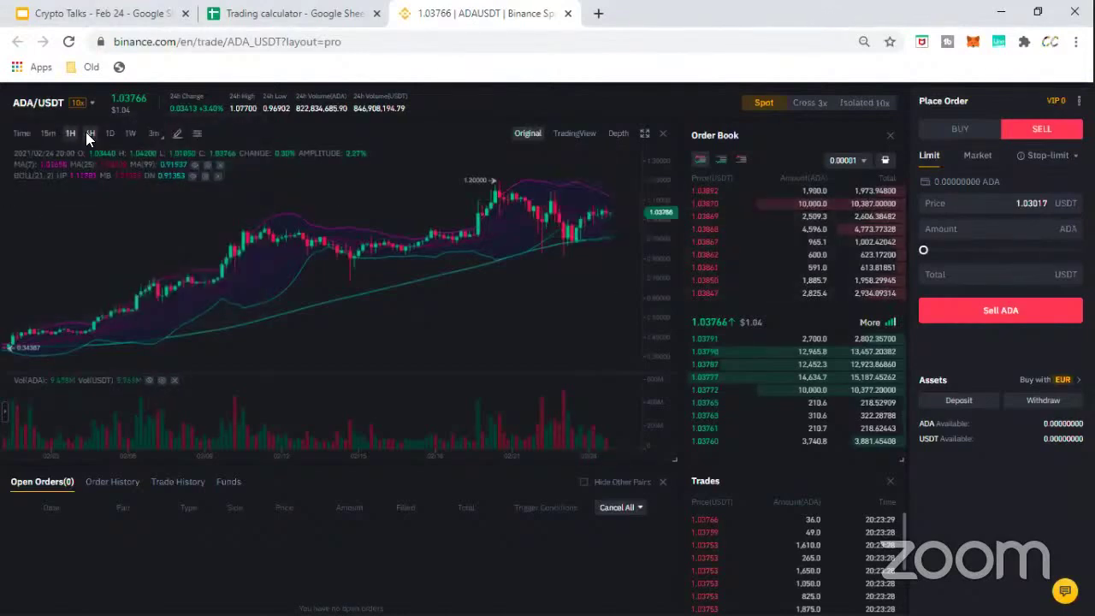
click(89, 135)
text(a)
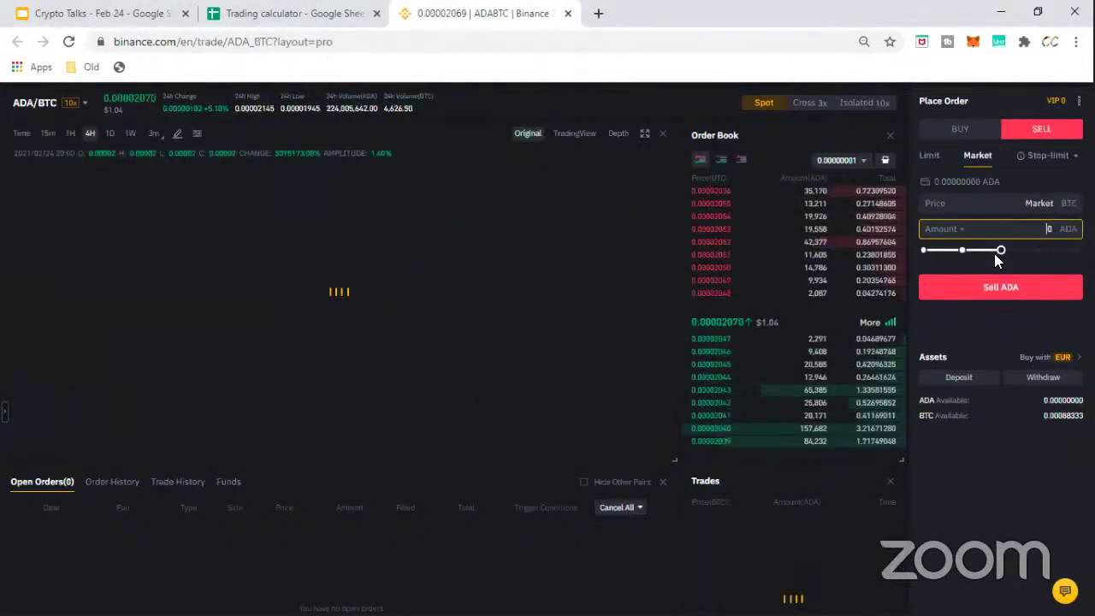
Place a limit buy order for 20 ADA at 0.00002047 BTC.
click(999, 253)
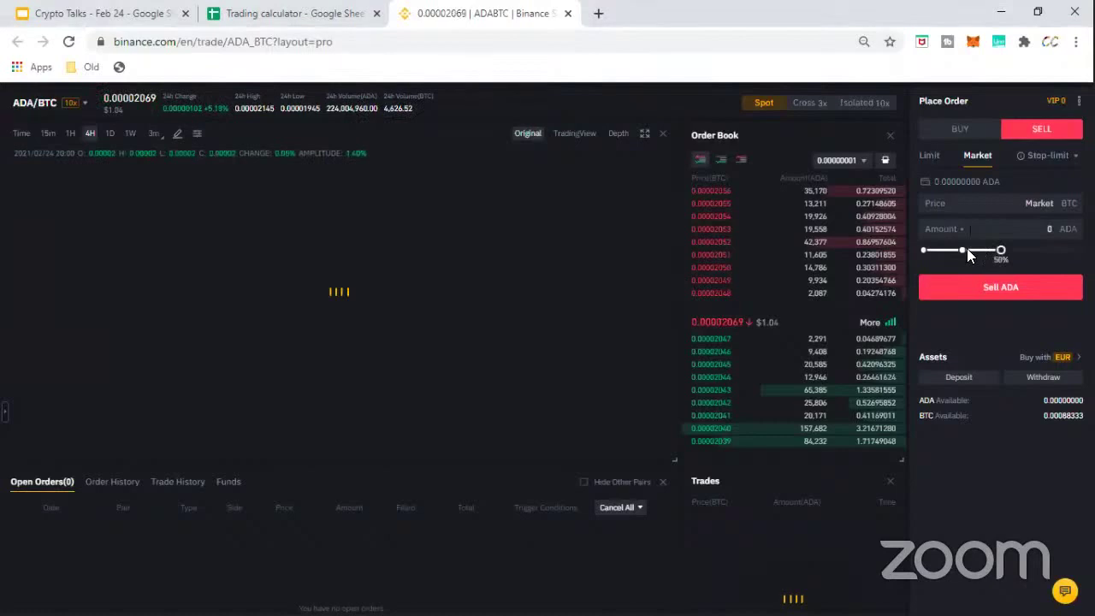
mouse_move(968, 255)
mouse_down()
mouse_move(1071, 250)
mouse_move(962, 250)
mouse_up()
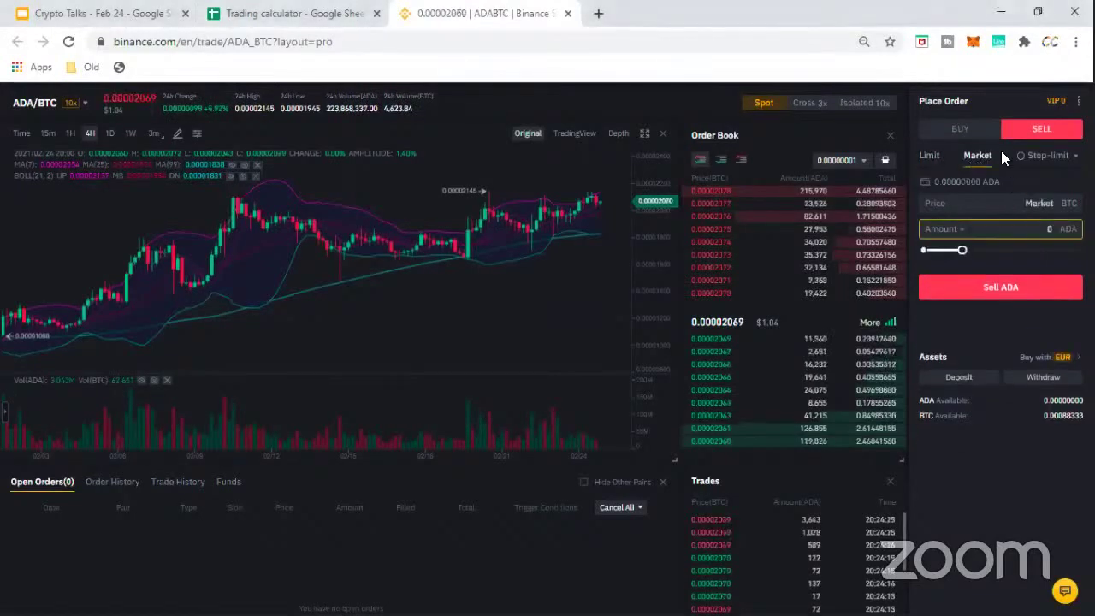
click(960, 130)
click(989, 229)
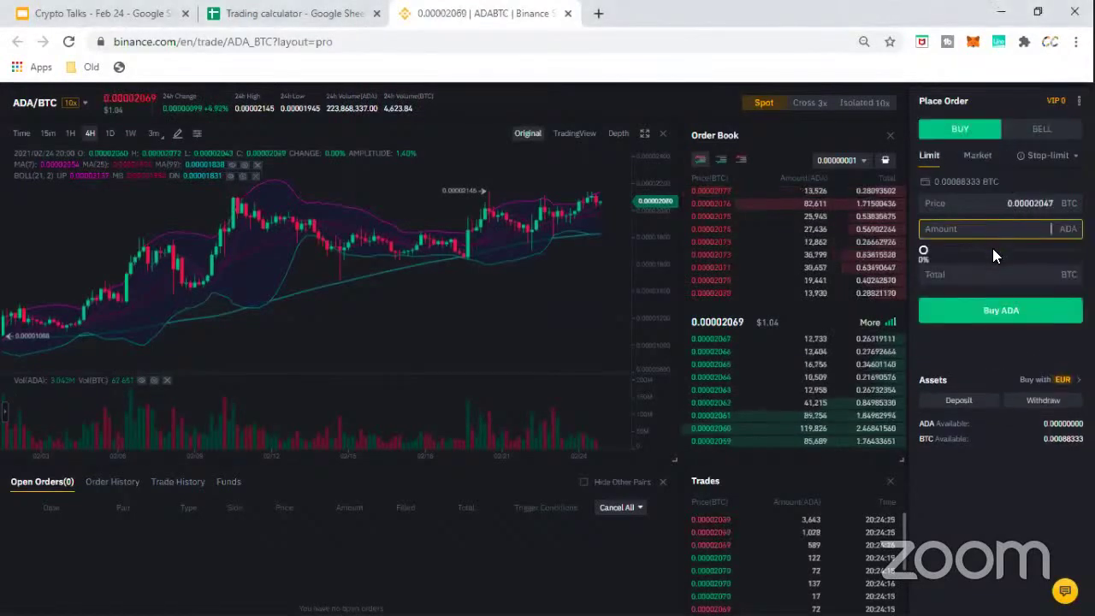
text(10)
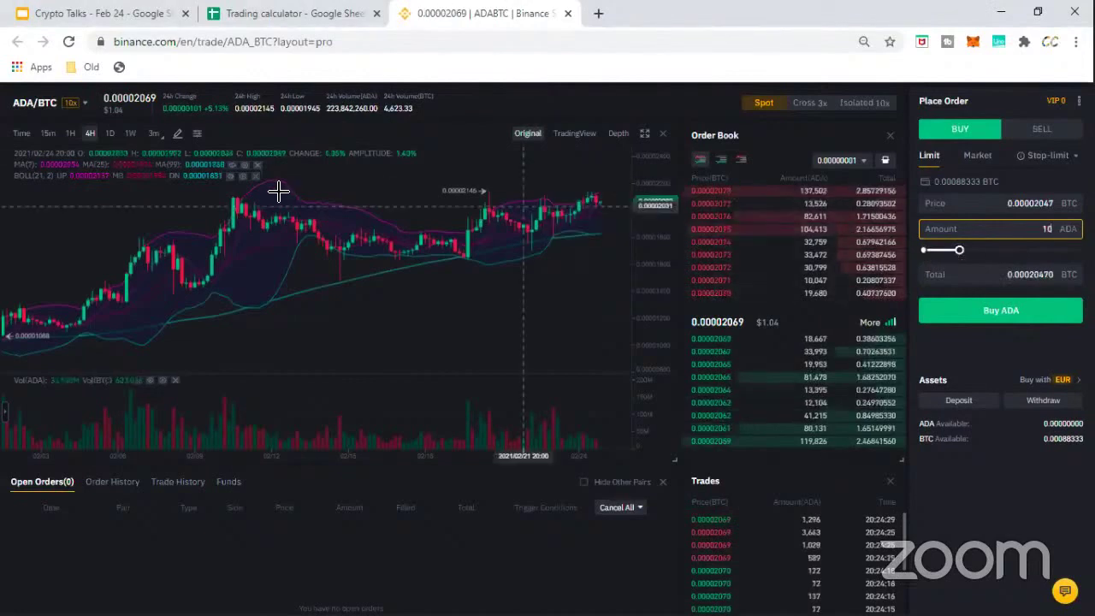
scroll(213, 172, up, 3)
mouse_move(969, 252)
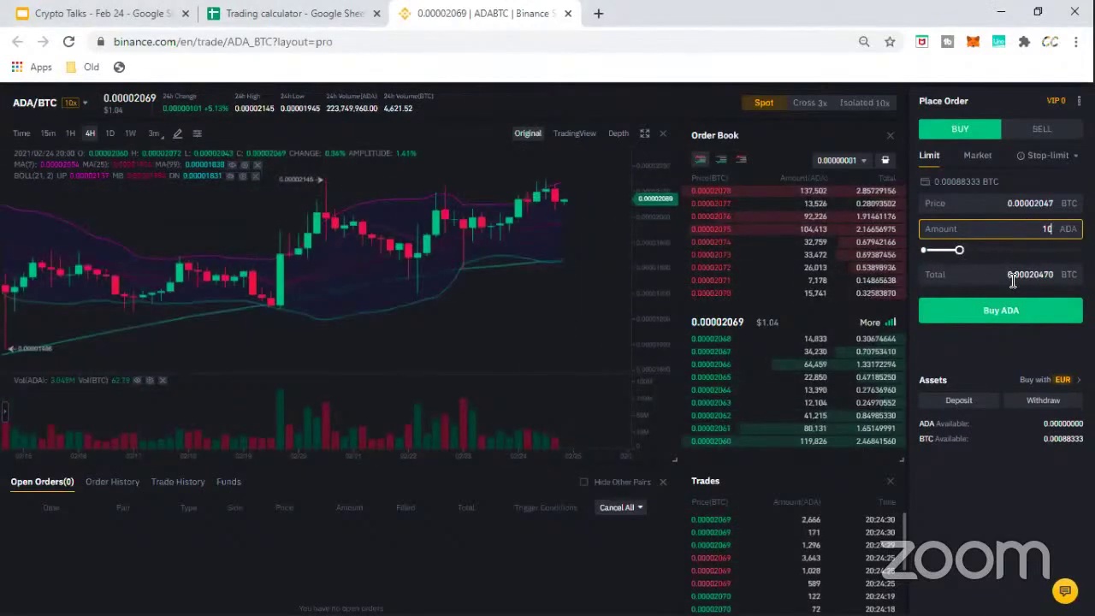
click(996, 250)
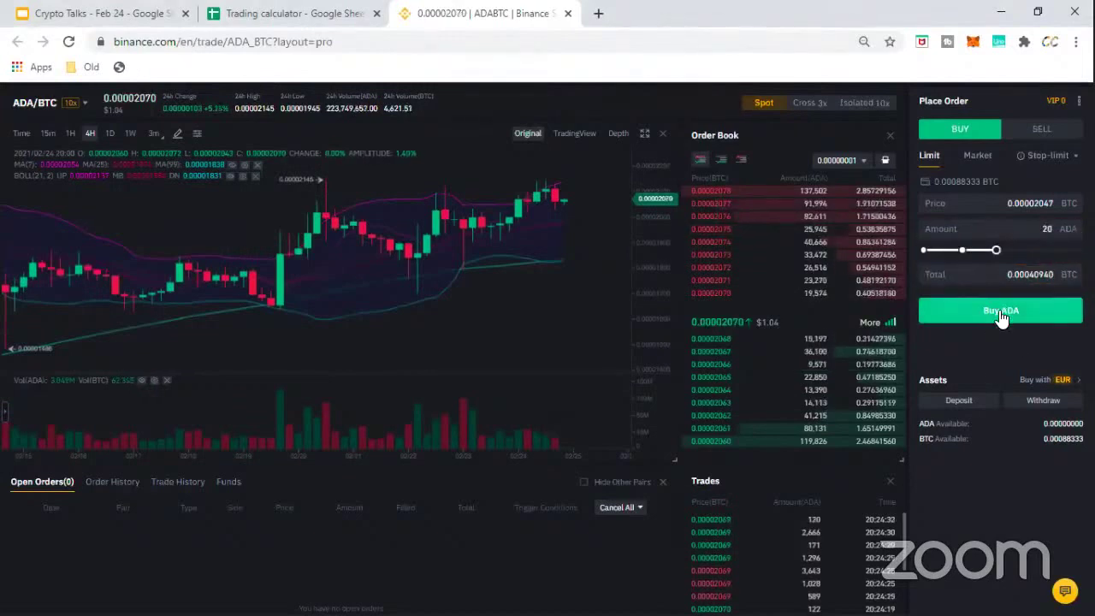
click(1000, 313)
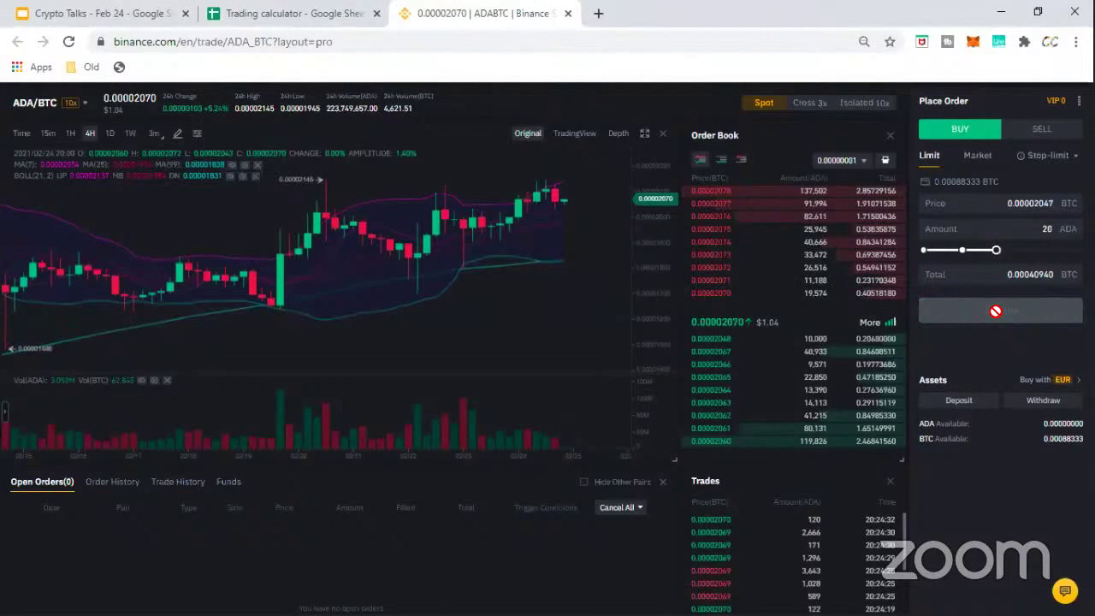
click(997, 203)
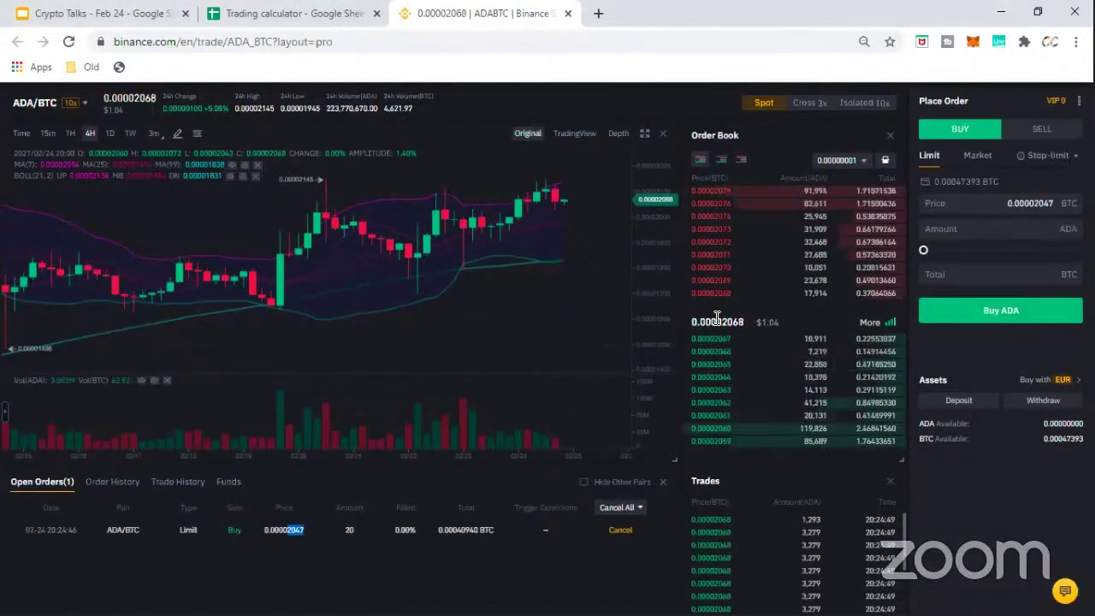
Buy ADA at market price with 50% of the available BTC, and cancel the open limit buy order for 20 ADA.
mouse_move(717, 322)
mouse_down()
mouse_move(745, 332)
mouse_move(720, 320)
mouse_up()
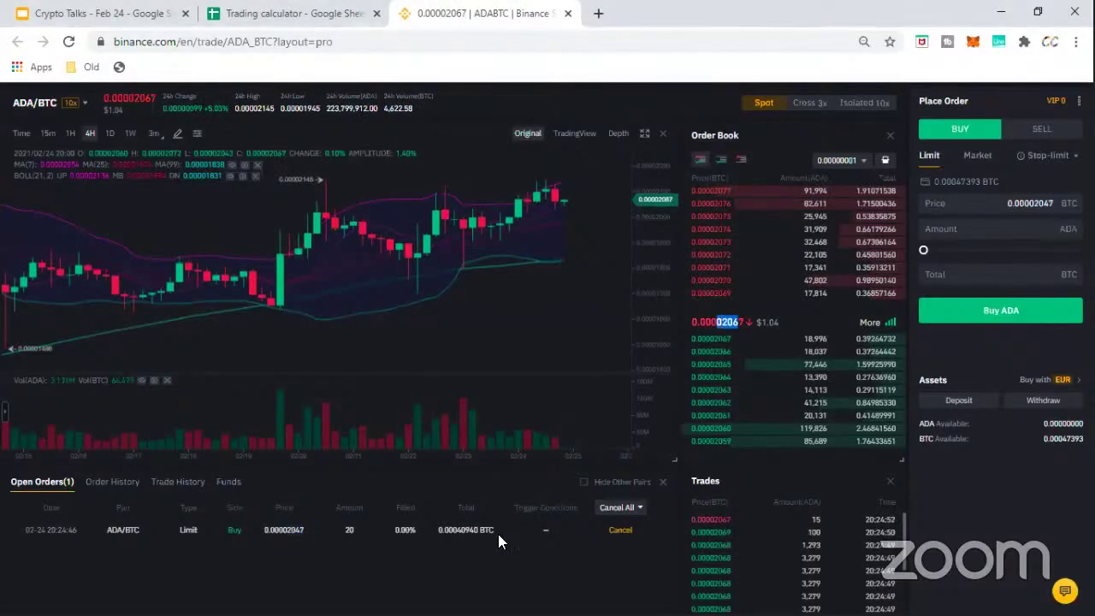
mouse_move(741, 349)
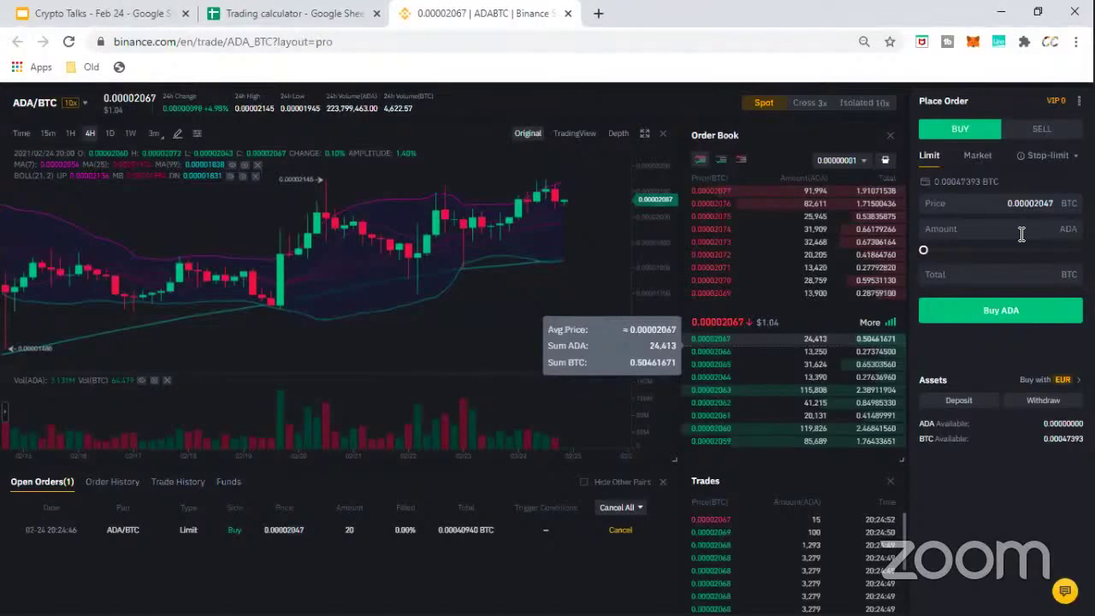
click(979, 155)
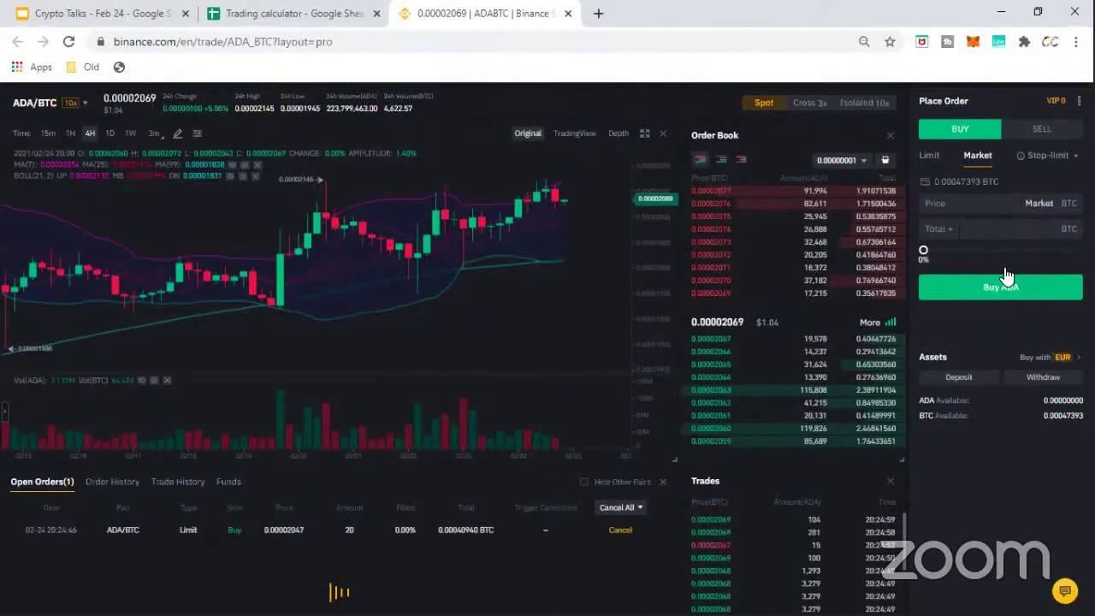
click(961, 250)
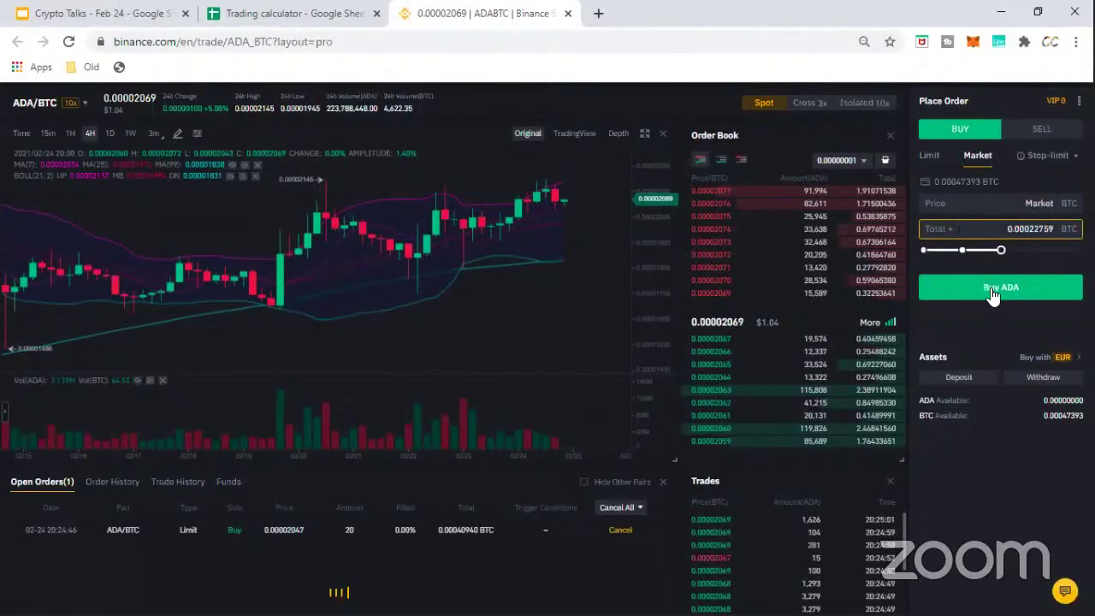
click(620, 534)
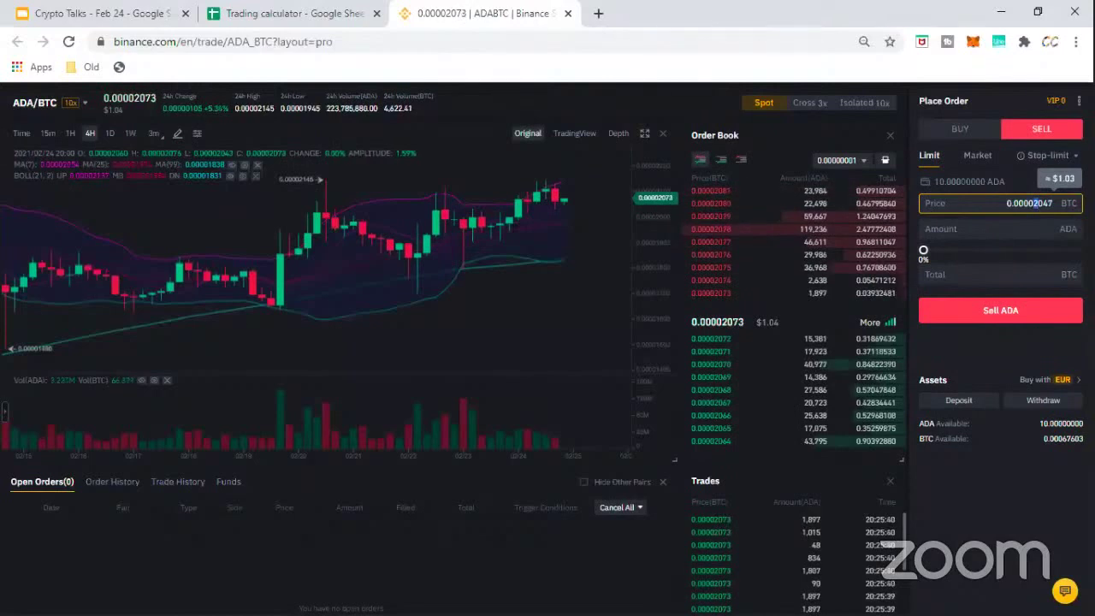
Set up a limit sell order for 1 ADA, 10% of the balance, at 0.00003047 BTC and try to place it.
text(3)
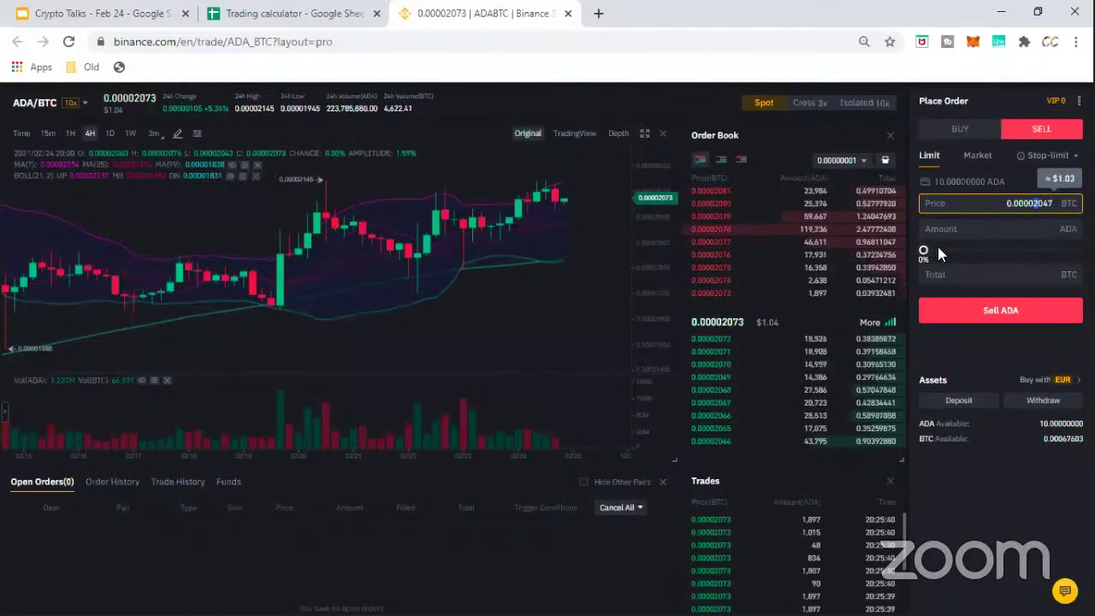
drag(938, 251, 939, 252)
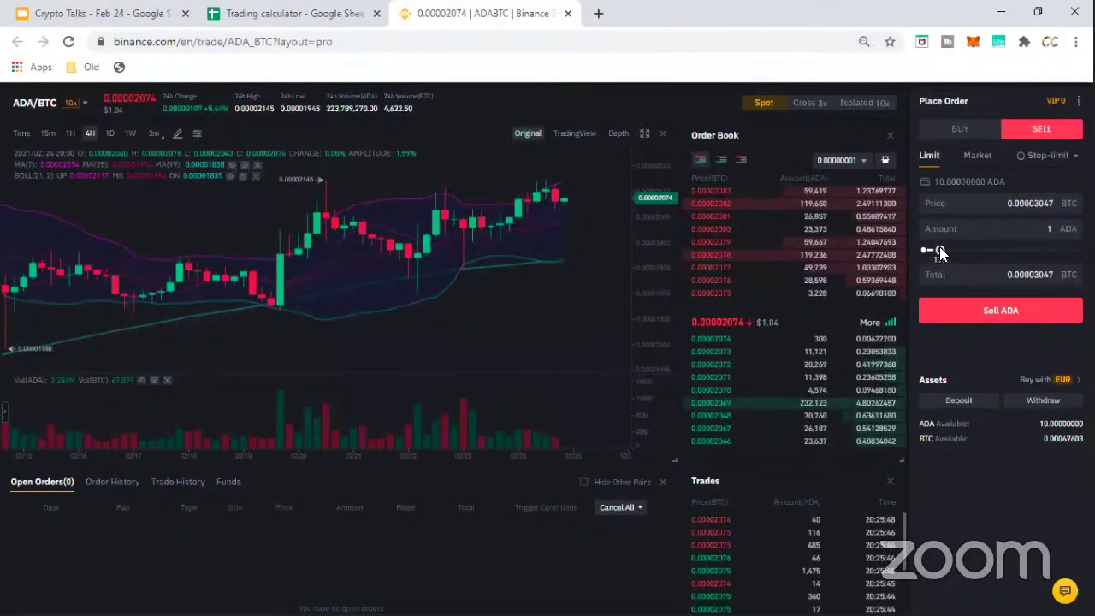
click(1062, 231)
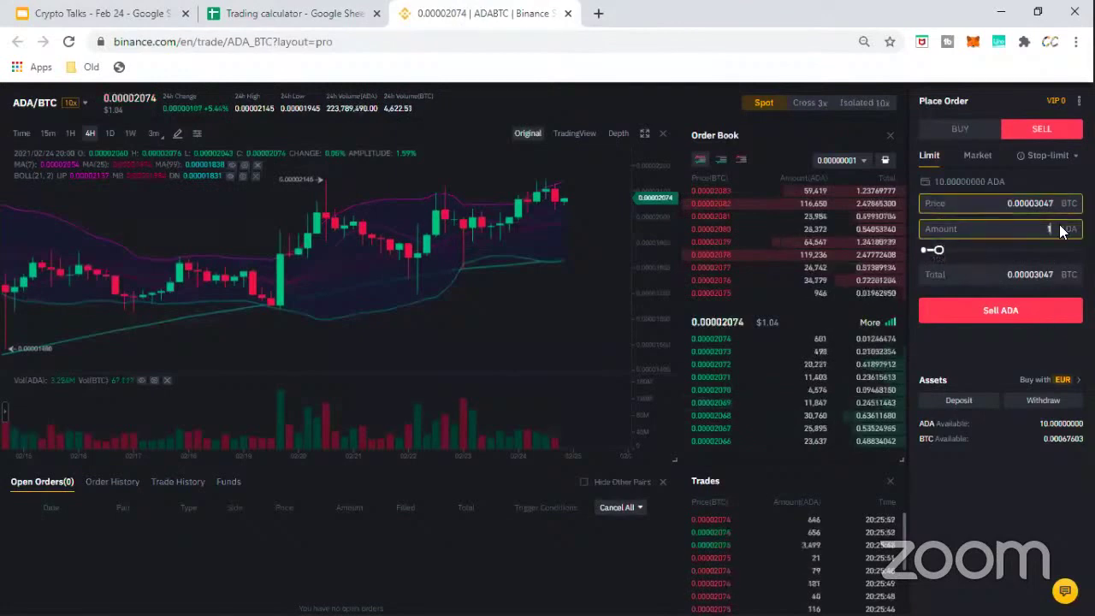
Set the limit sell price to 0.00004047 BTC and try to place the order for 1 ADA.
click(1040, 203)
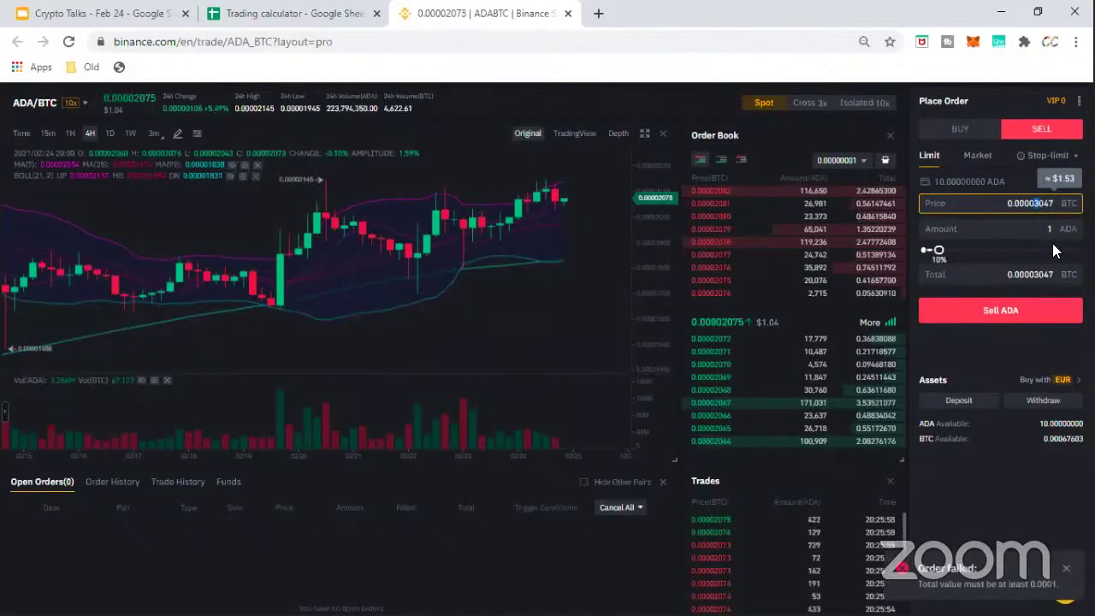
text(4)
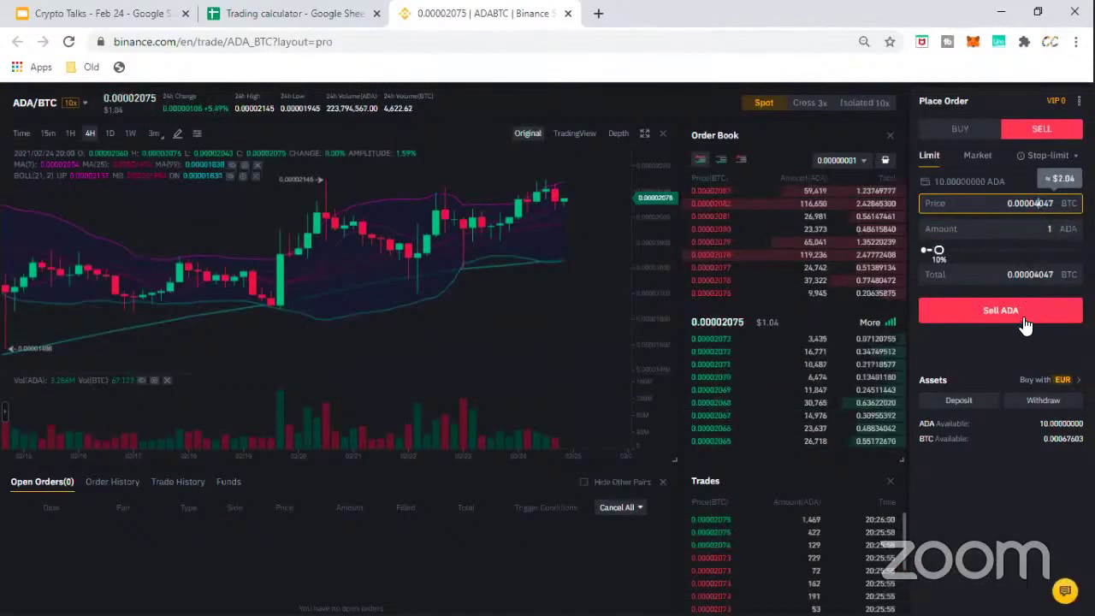
click(1024, 315)
click(1022, 312)
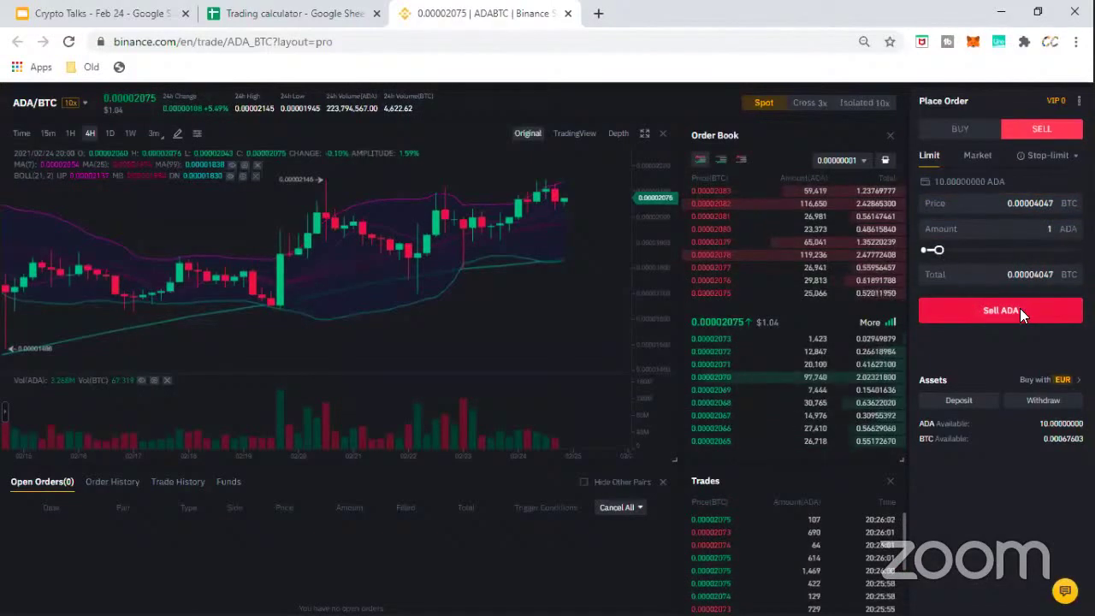
Set the limit sell price to 0.00006047 BTC and submit the sell order for 1 ADA.
click(1041, 203)
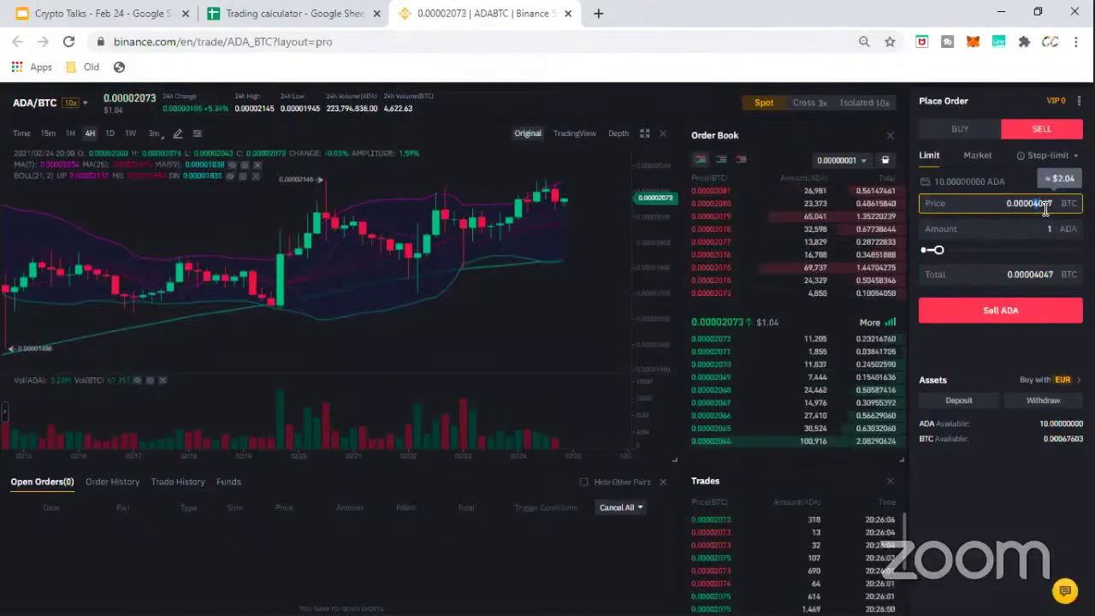
click(1065, 281)
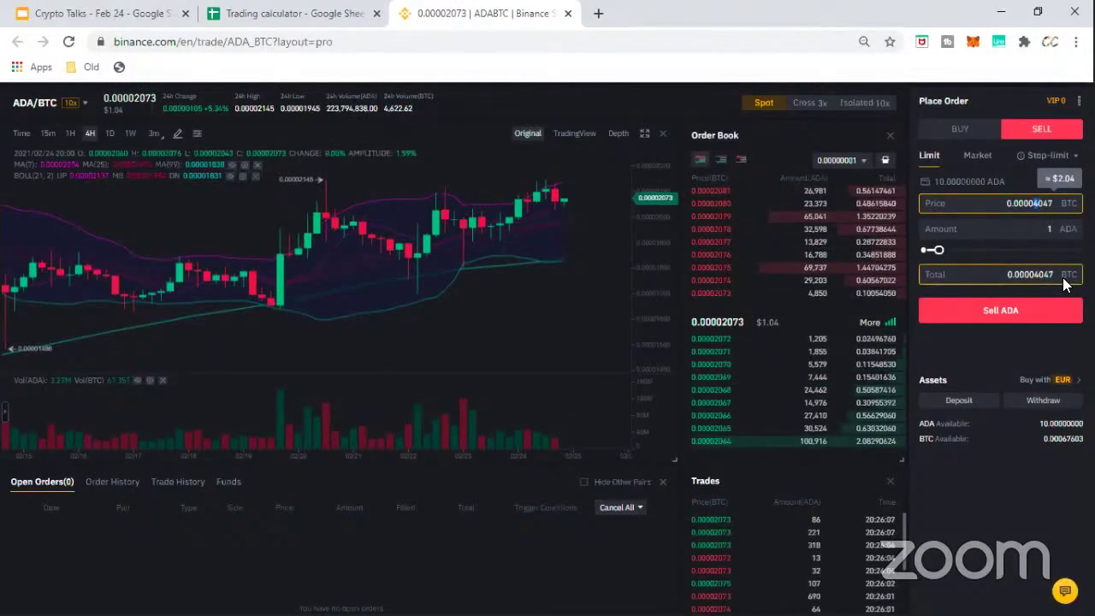
text(6)
click(1013, 317)
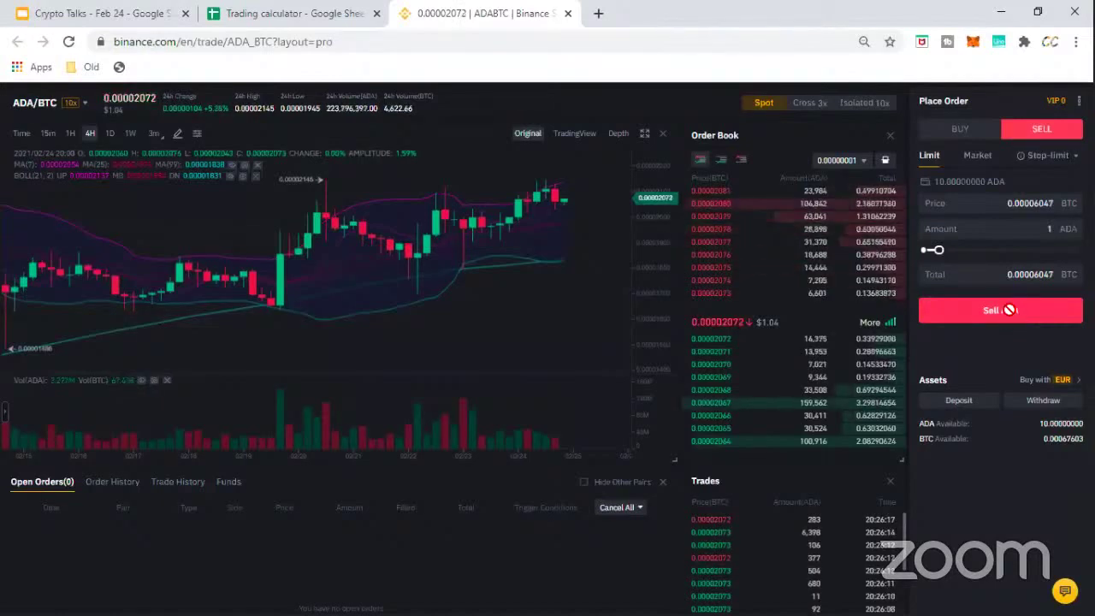
Try again to submit the limit sell order for 1 ADA at 0.00006047 BTC.
click(1014, 315)
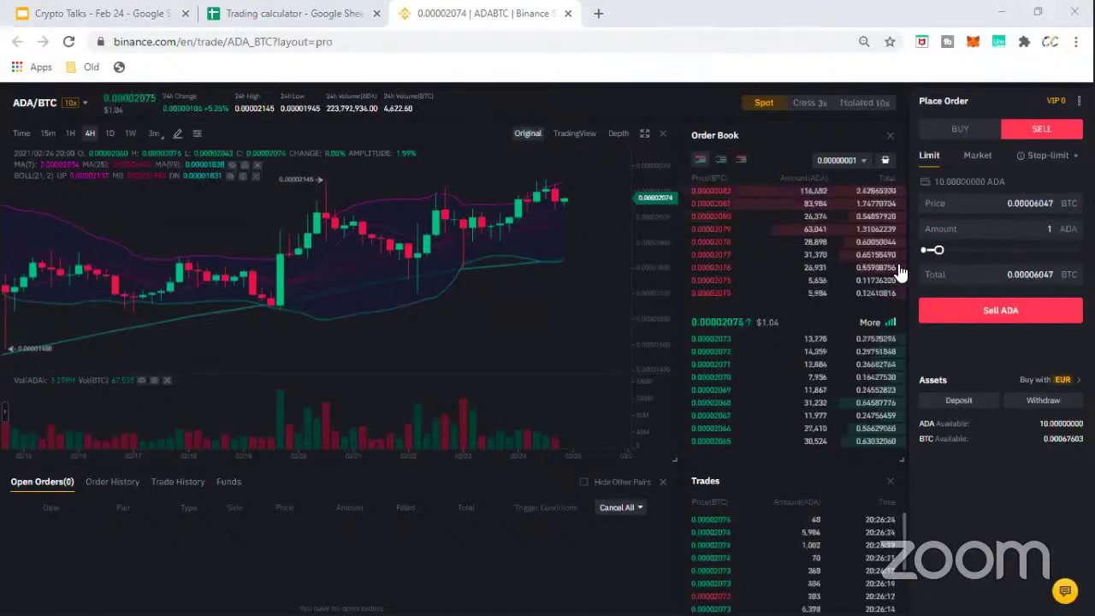
click(991, 345)
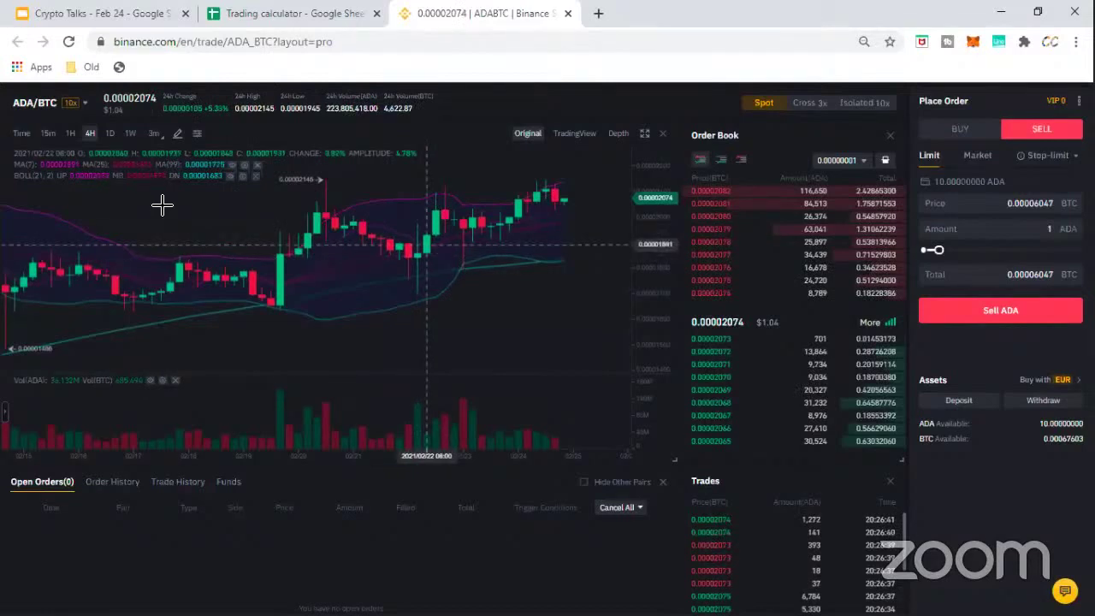
Examine the ADA/BTC 4-hour candlestick chart over wider and narrower date ranges to review the February price history.
scroll(162, 204, down, 3)
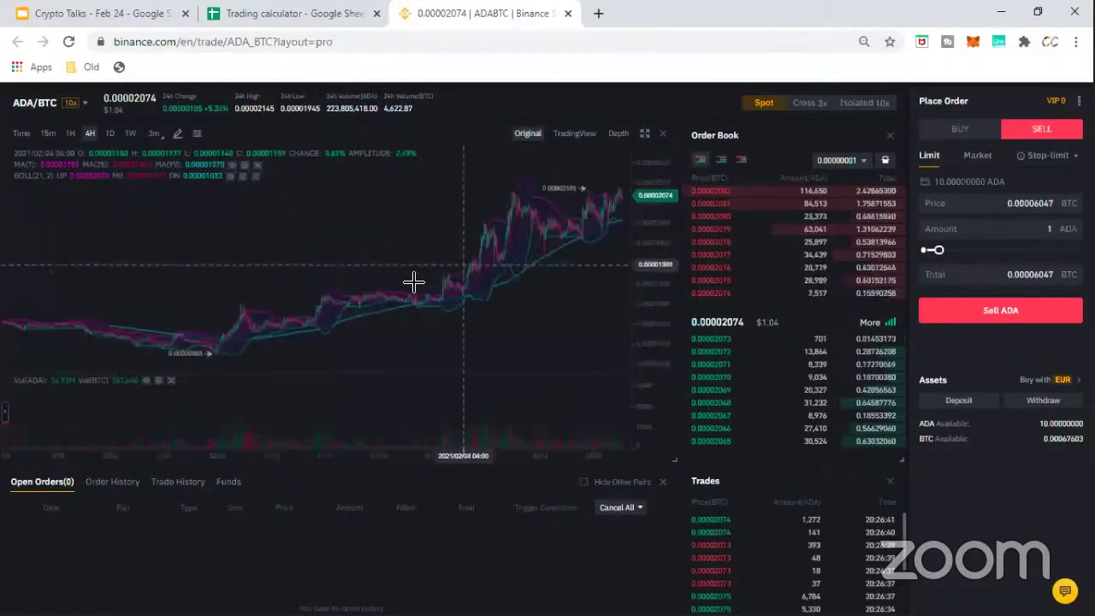
scroll(413, 282, up, 2)
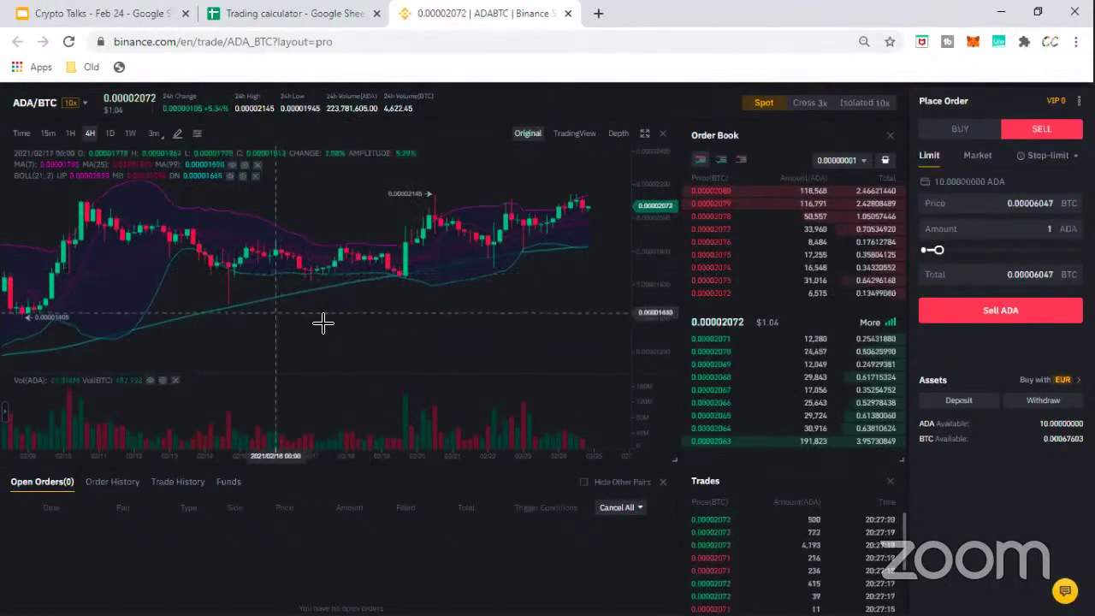
scroll(317, 323, down, 3)
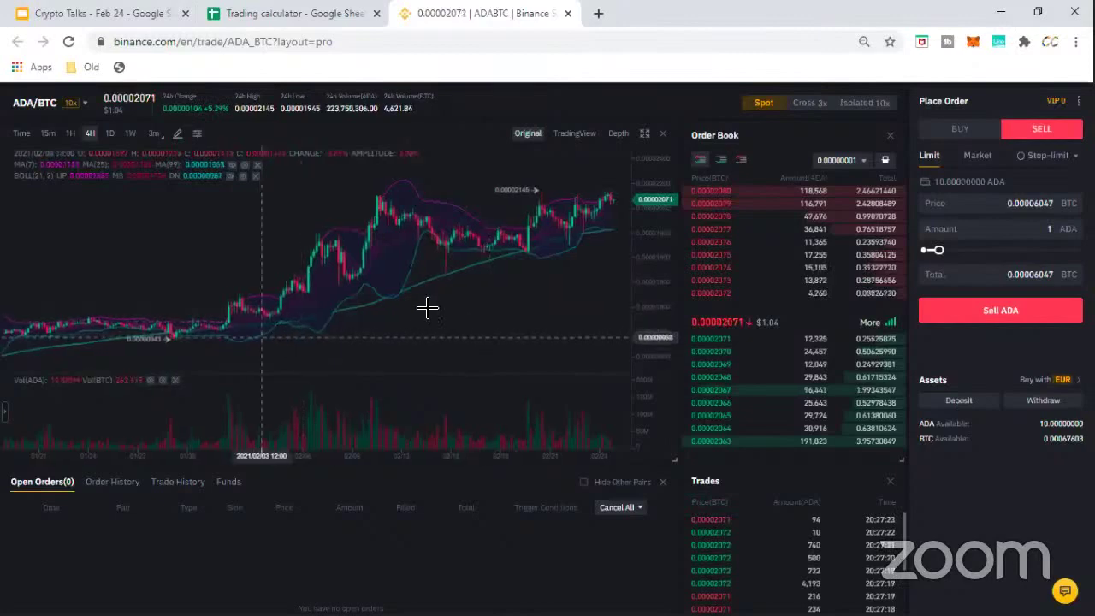
scroll(316, 325, up, 5)
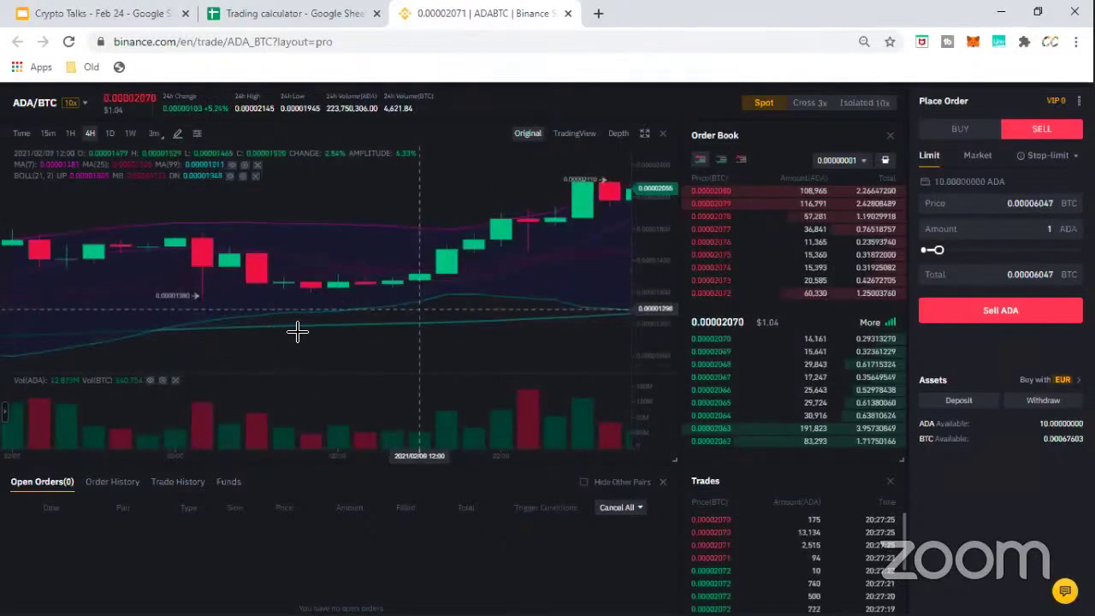
scroll(297, 331, down, 5)
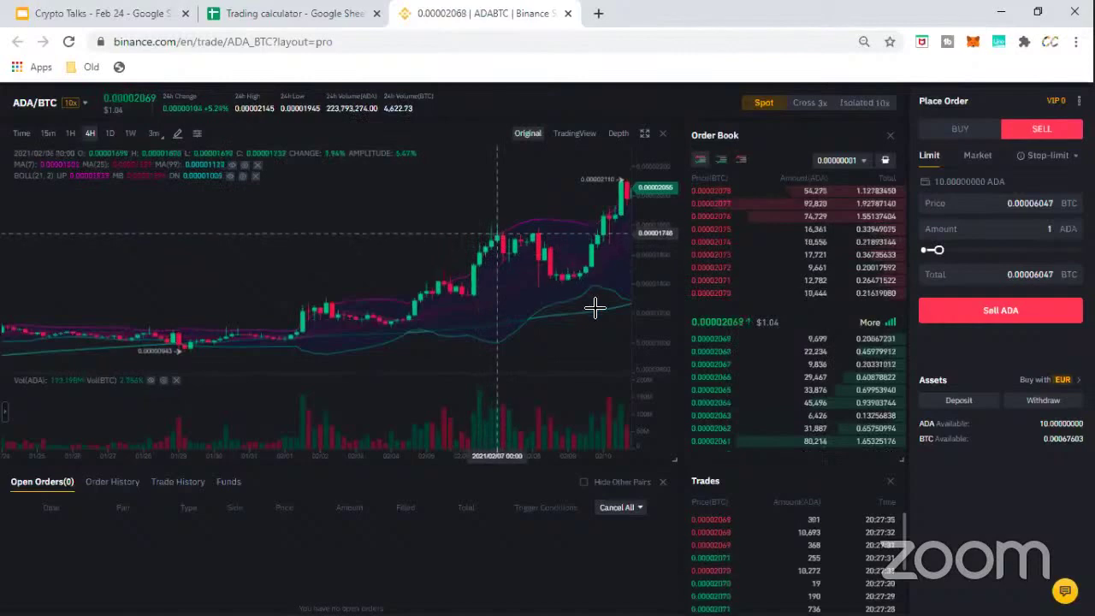
Examine the ADA/BTC 4-hour chart from early February up to the latest candles.
drag(457, 320, 354, 314)
drag(561, 303, 417, 311)
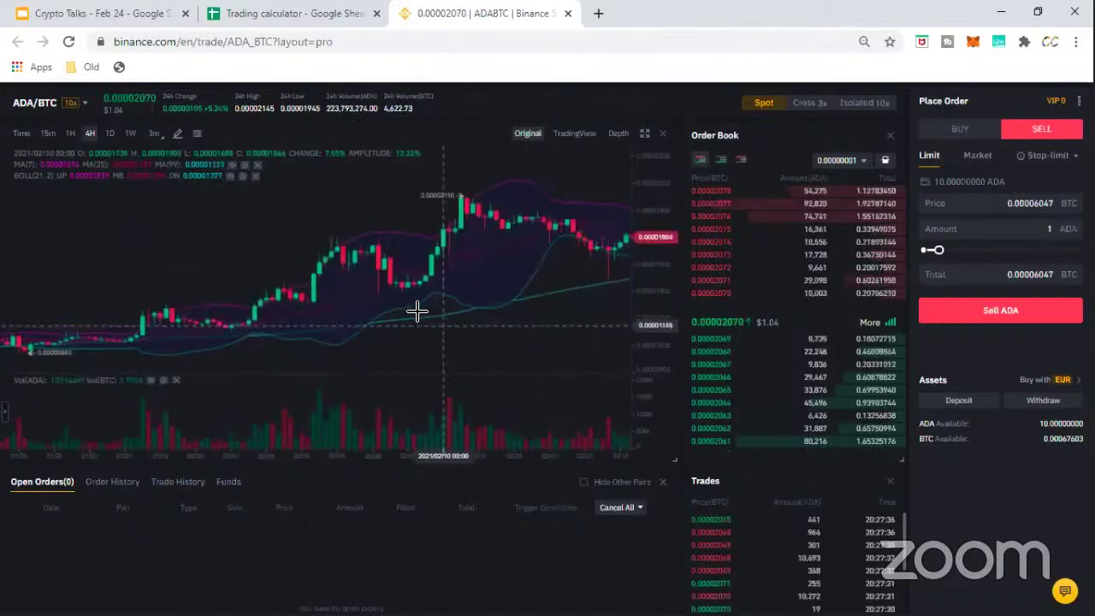
drag(317, 235, 191, 232)
drag(325, 213, 214, 199)
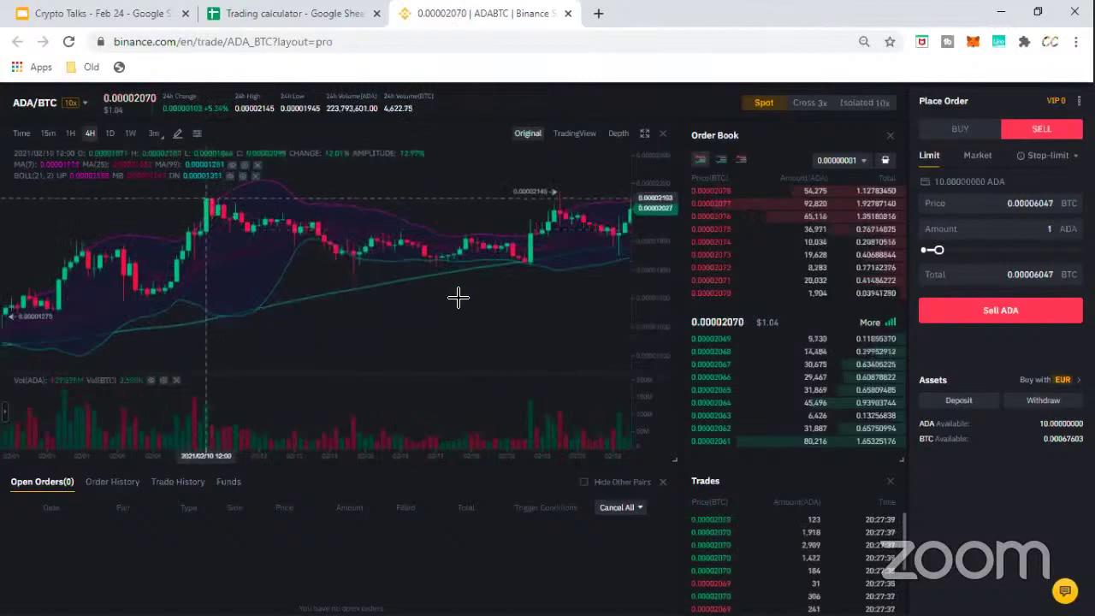
drag(460, 298, 104, 309)
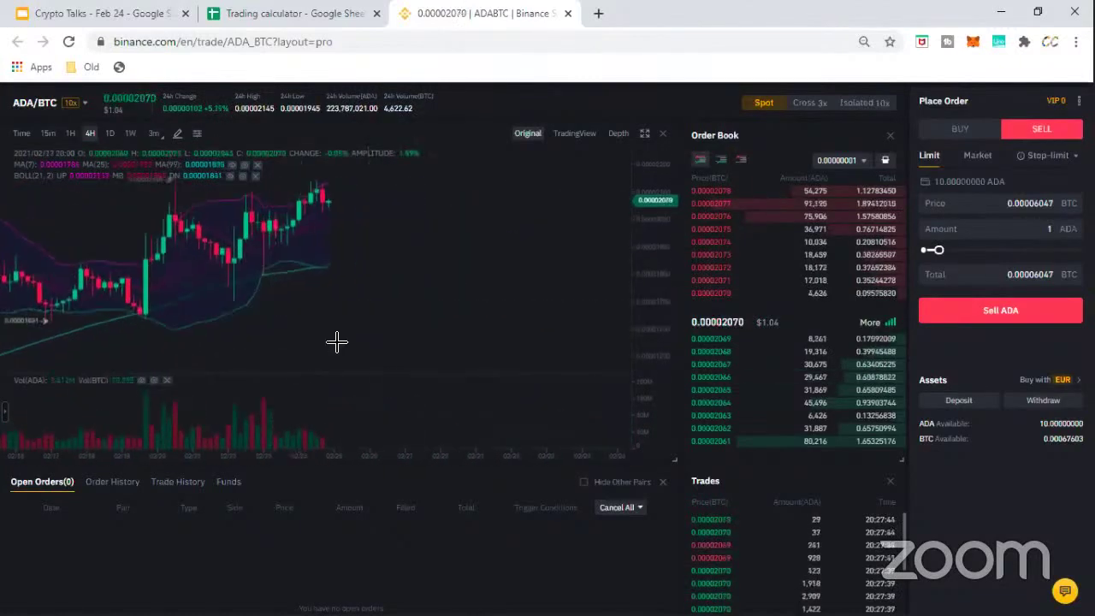
scroll(482, 337, left, 5)
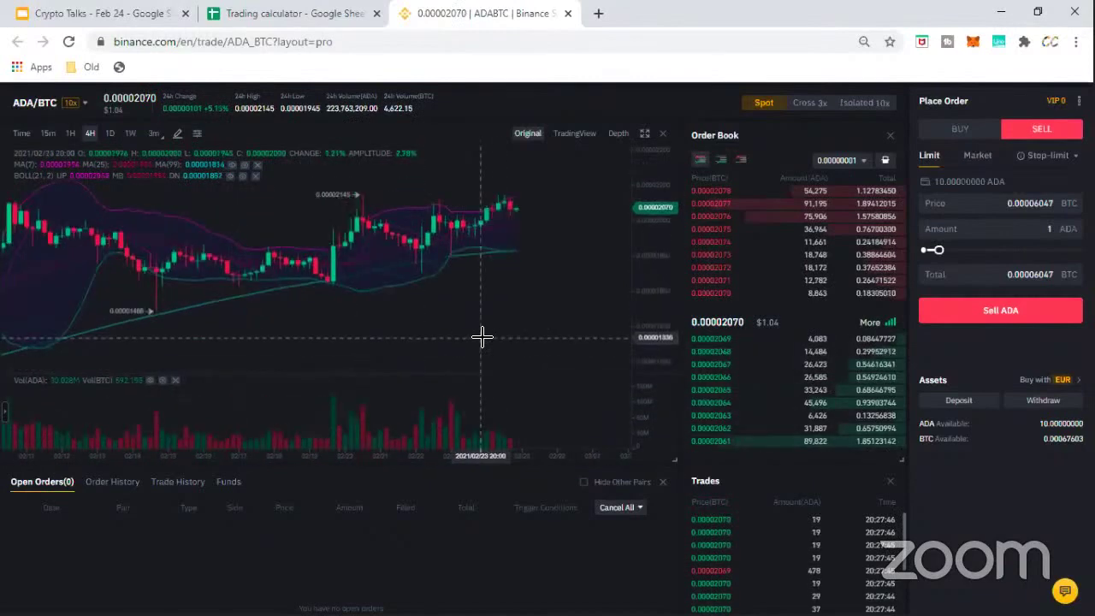
Switch the ADA/BTC chart to the 5-minute interval and then to the 1-minute interval.
click(154, 135)
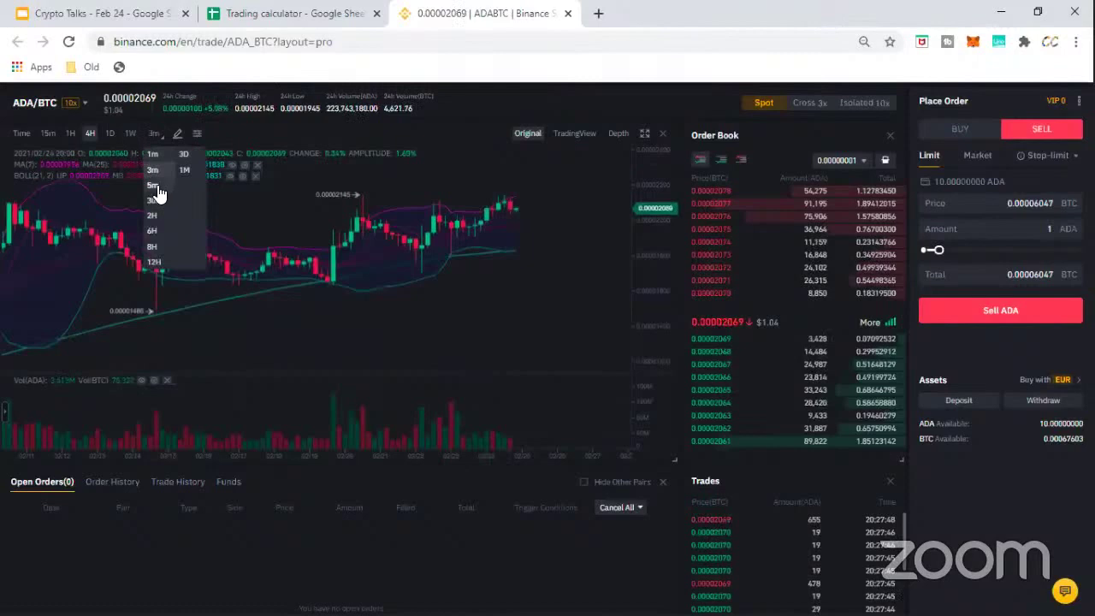
click(155, 185)
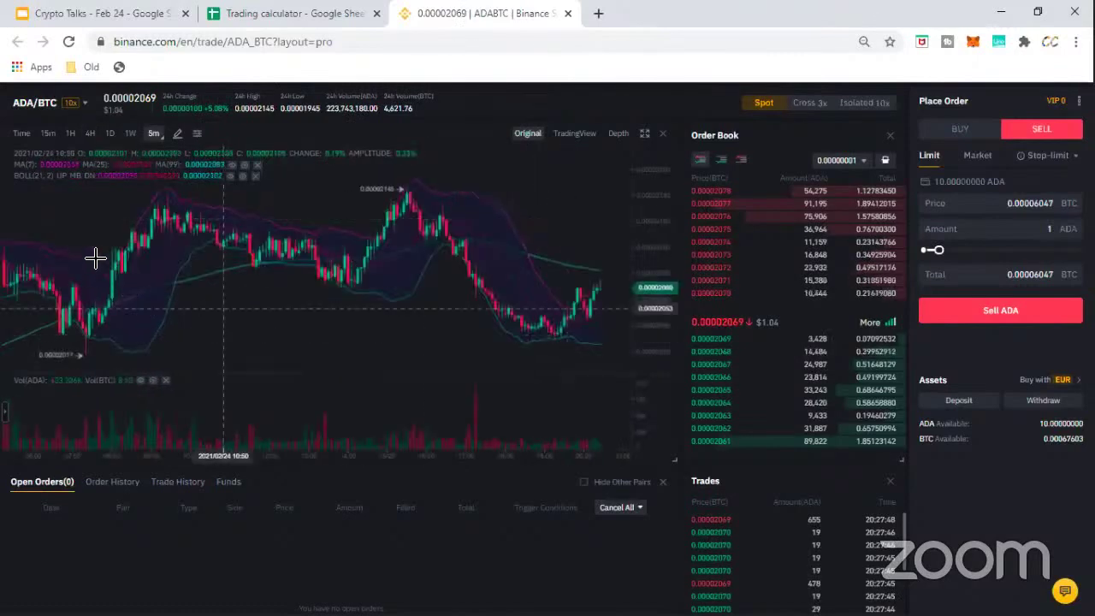
click(154, 134)
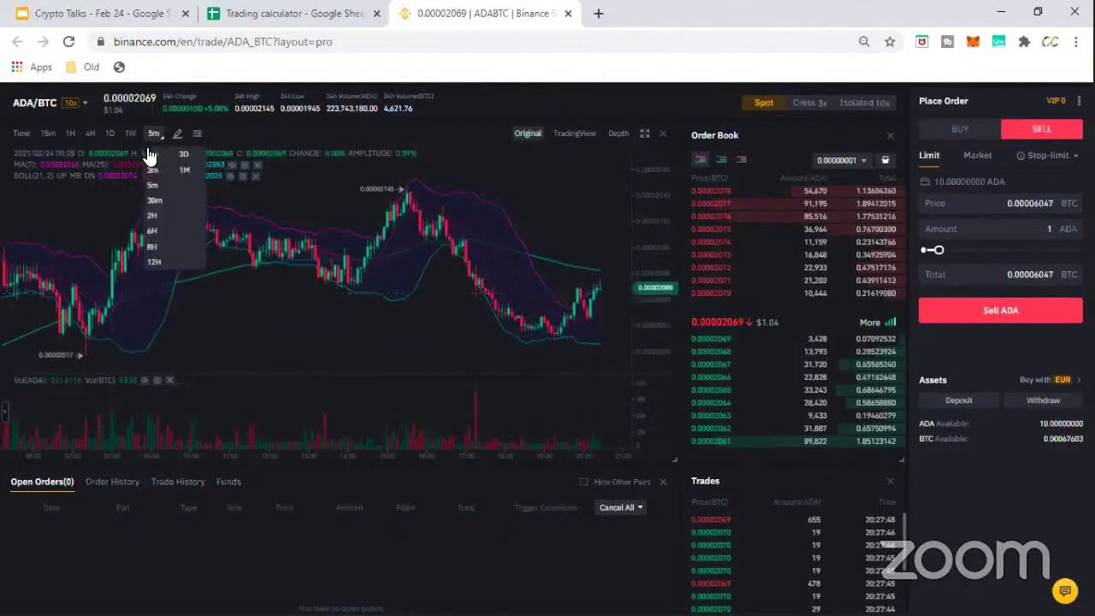
click(153, 155)
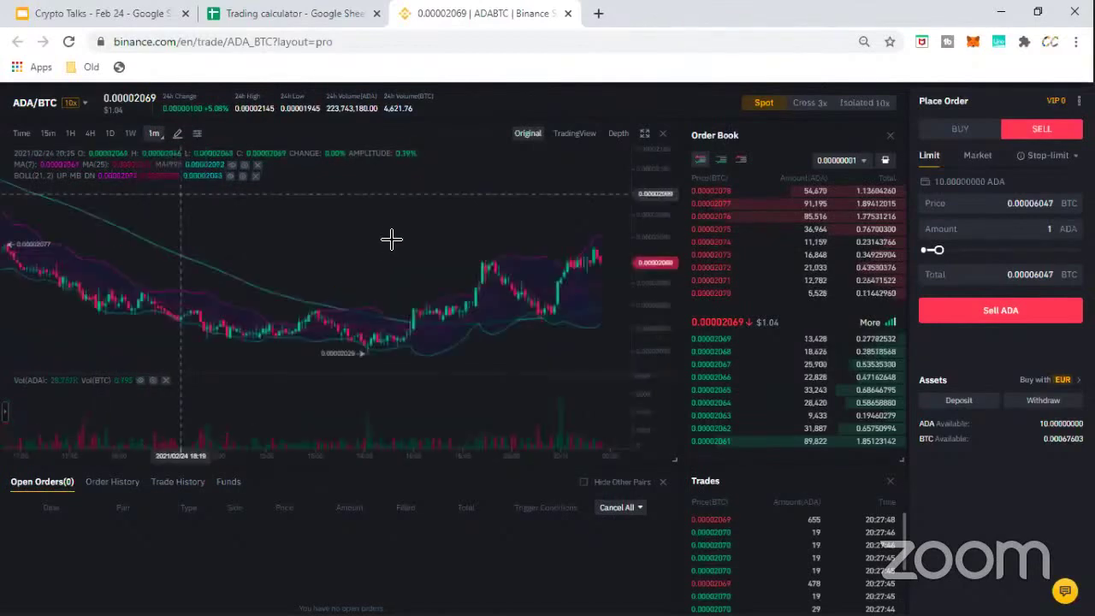
scroll(183, 314, down, 5)
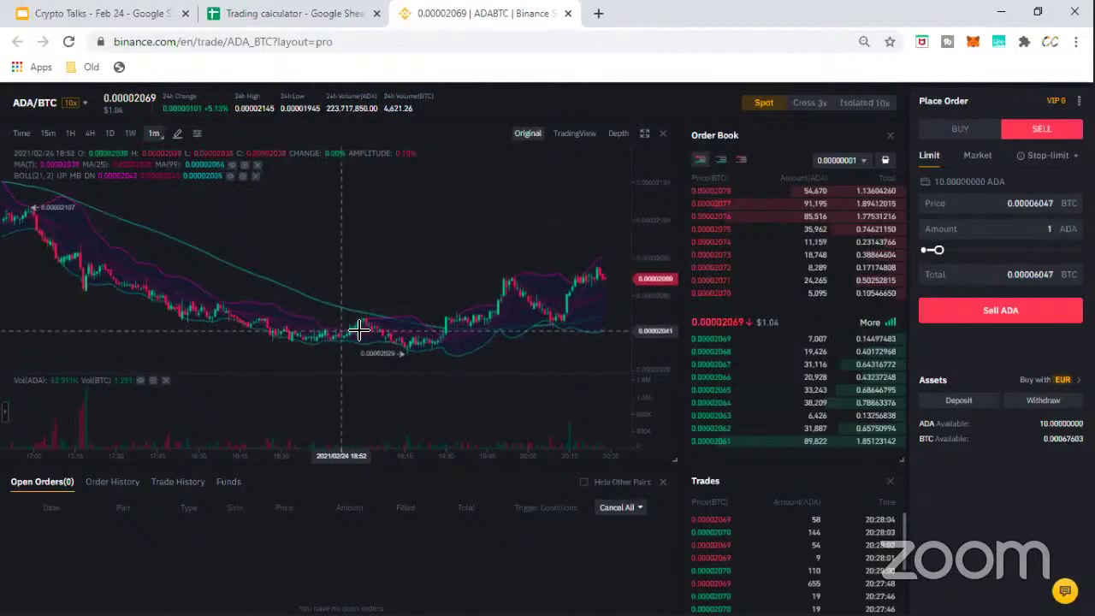
Examine the recent ADA/BTC price movement on the 1-minute chart, including the recent low and the climb after it.
drag(488, 213, 276, 342)
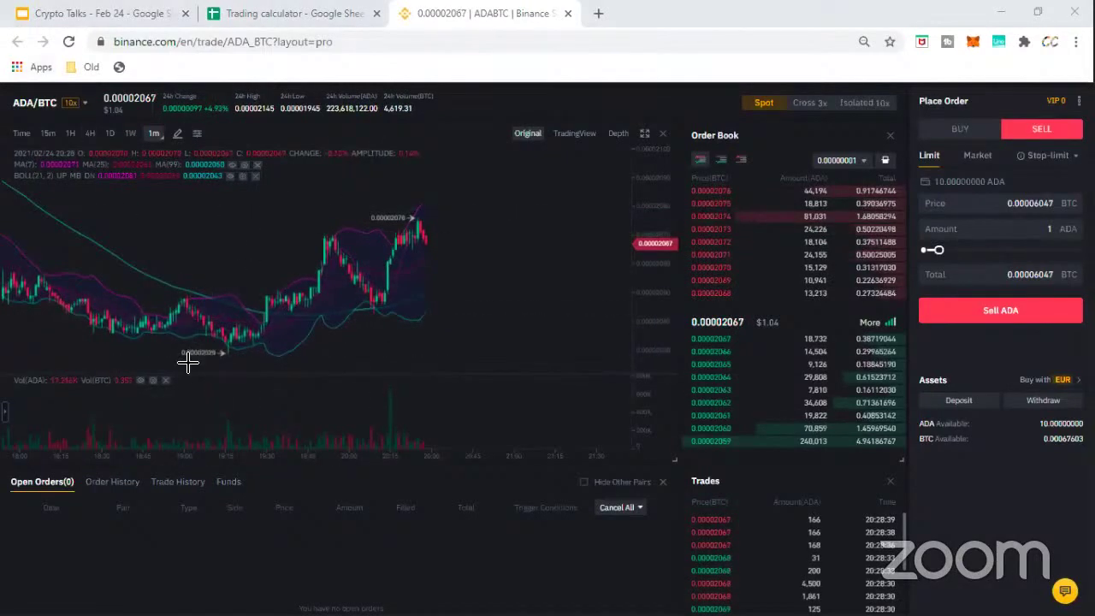
scroll(454, 330, left, 5)
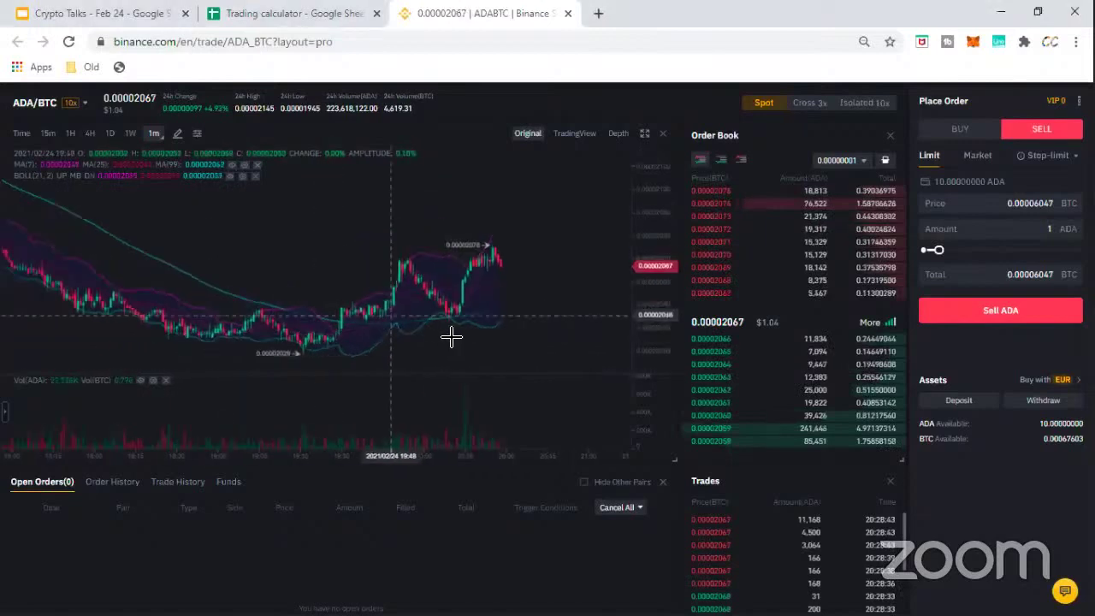
scroll(453, 330, left, 4)
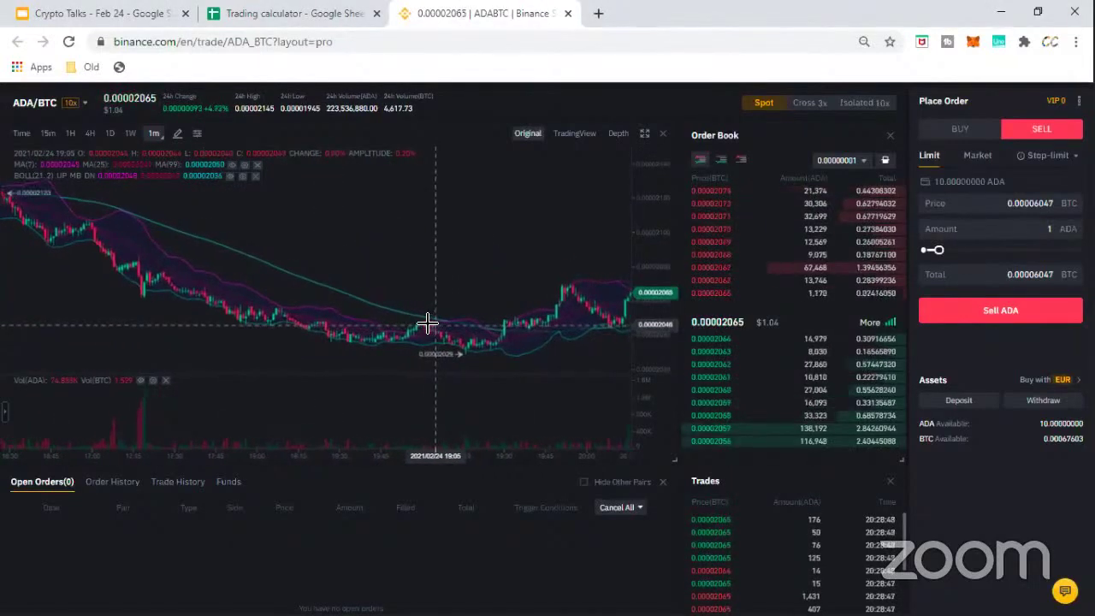
scroll(427, 324, right, 2)
scroll(405, 320, right, 3)
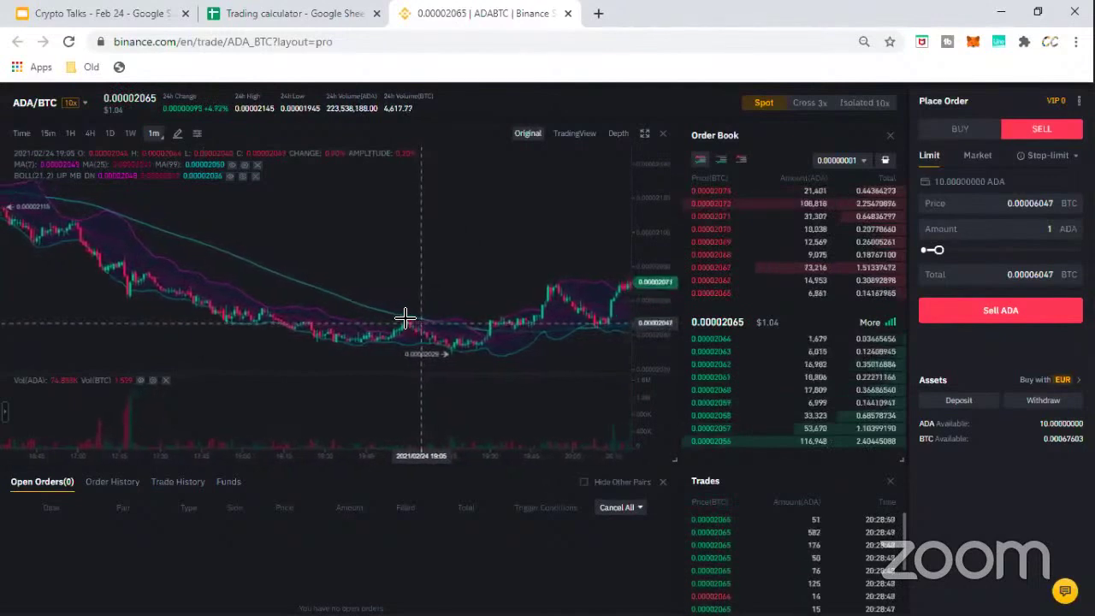
scroll(379, 319, right, 3)
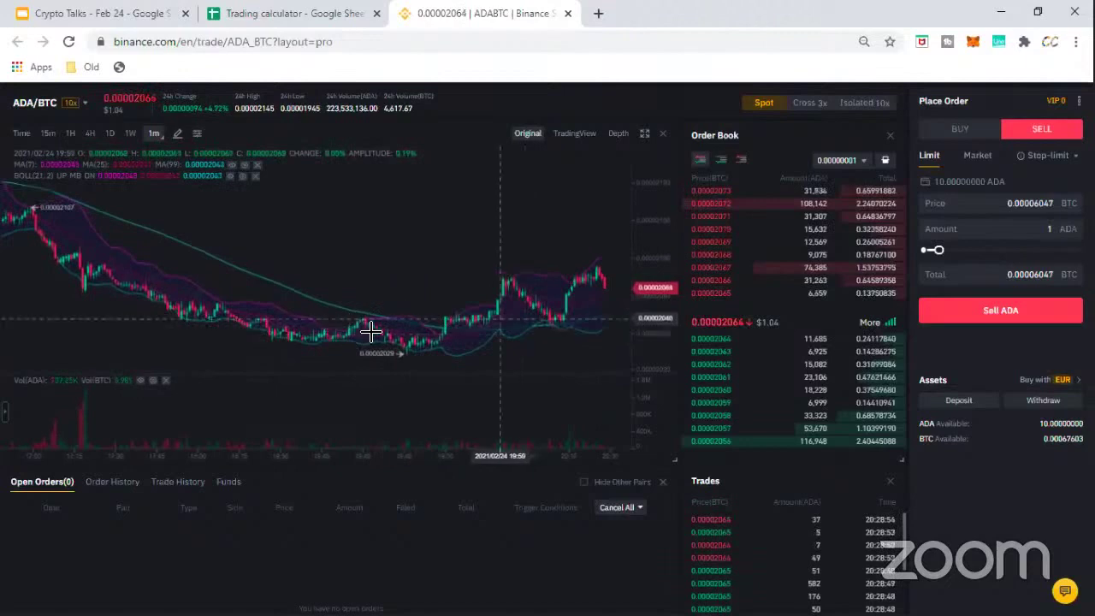
drag(379, 333, 509, 354)
scroll(612, 322, right, 2)
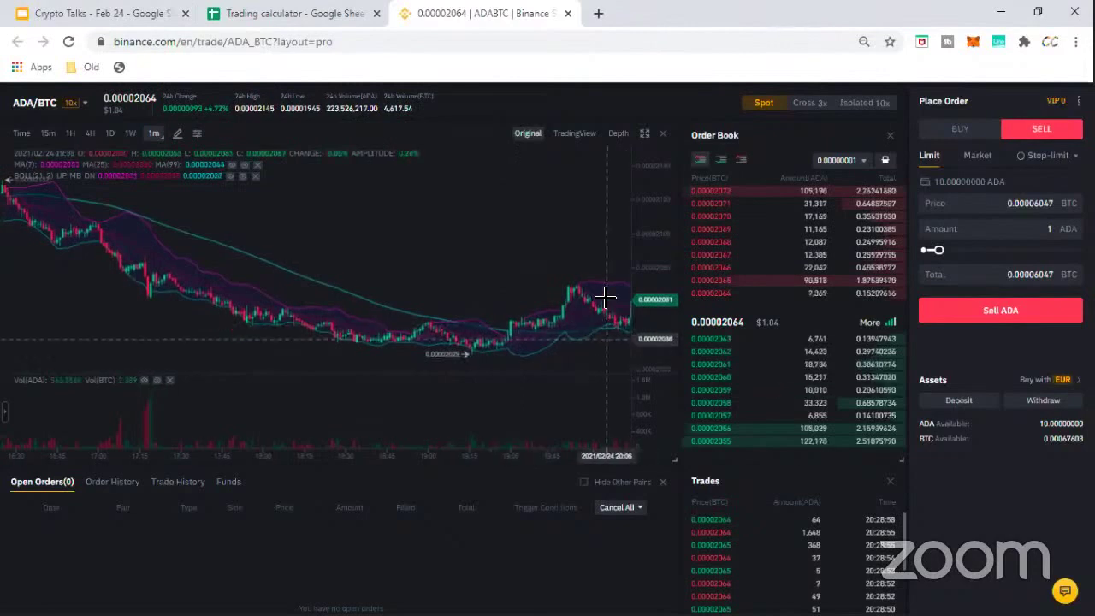
scroll(599, 300, right, 2)
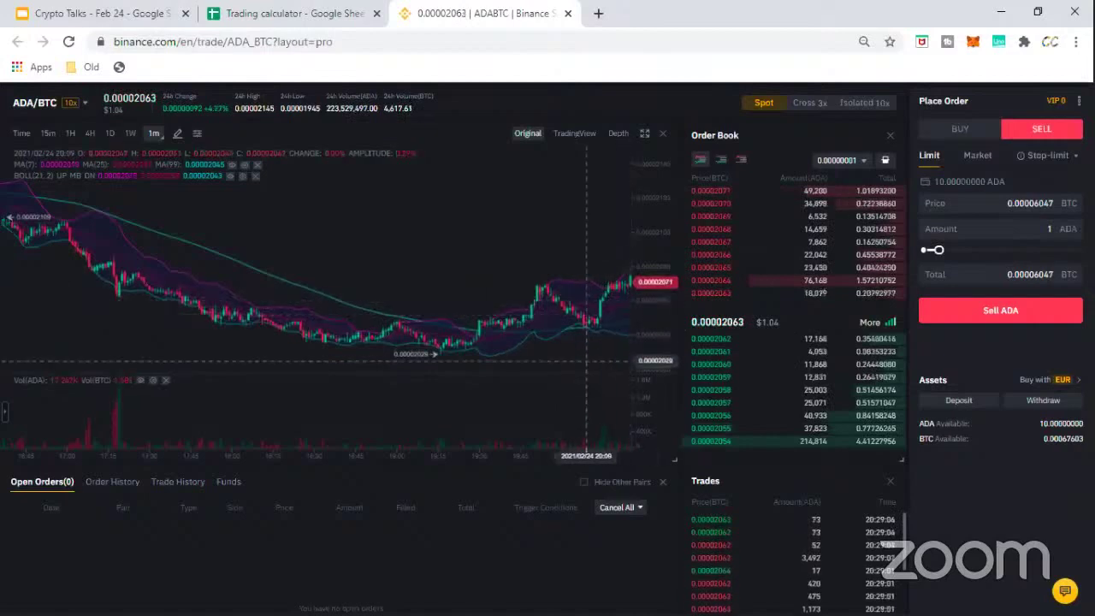
scroll(519, 363, right, 3)
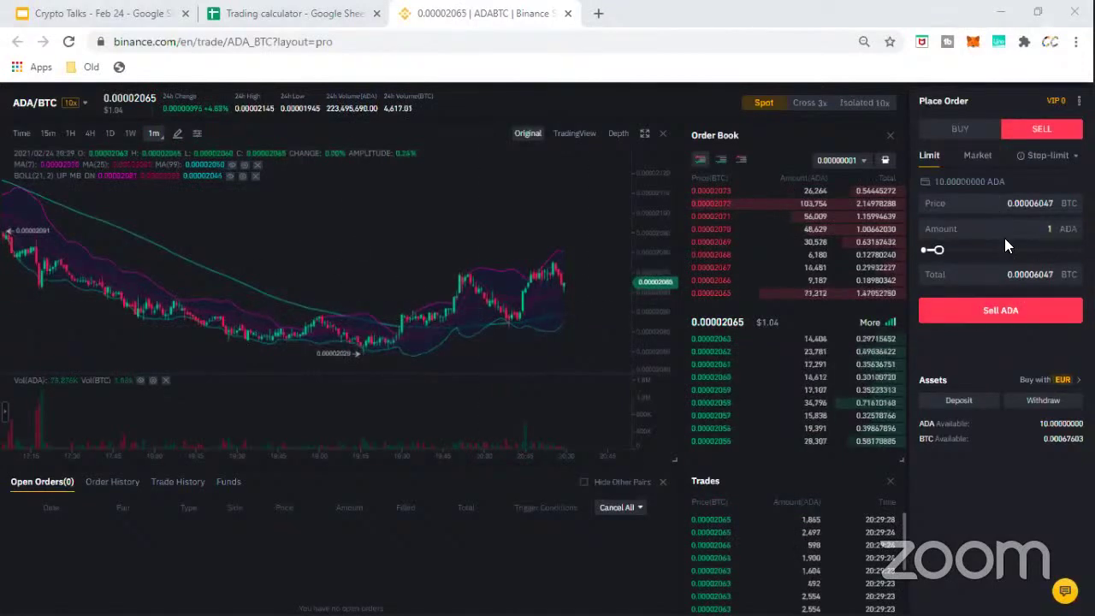
click(991, 522)
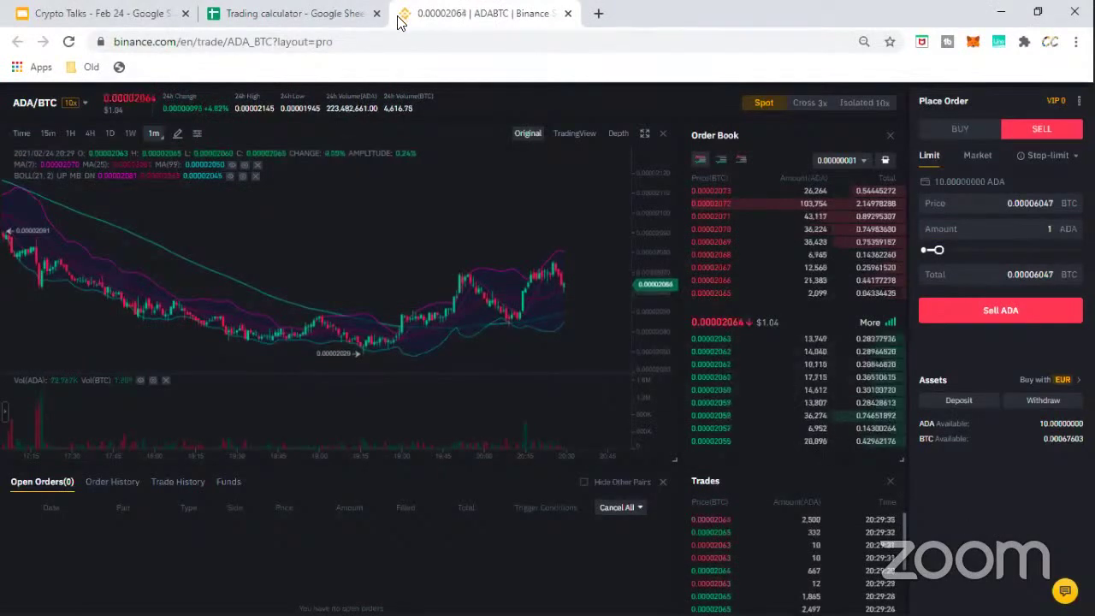
Switch to the Trading calculator spreadsheet and review the date, coin, value and quantity entries of the Trading Record.
click(313, 19)
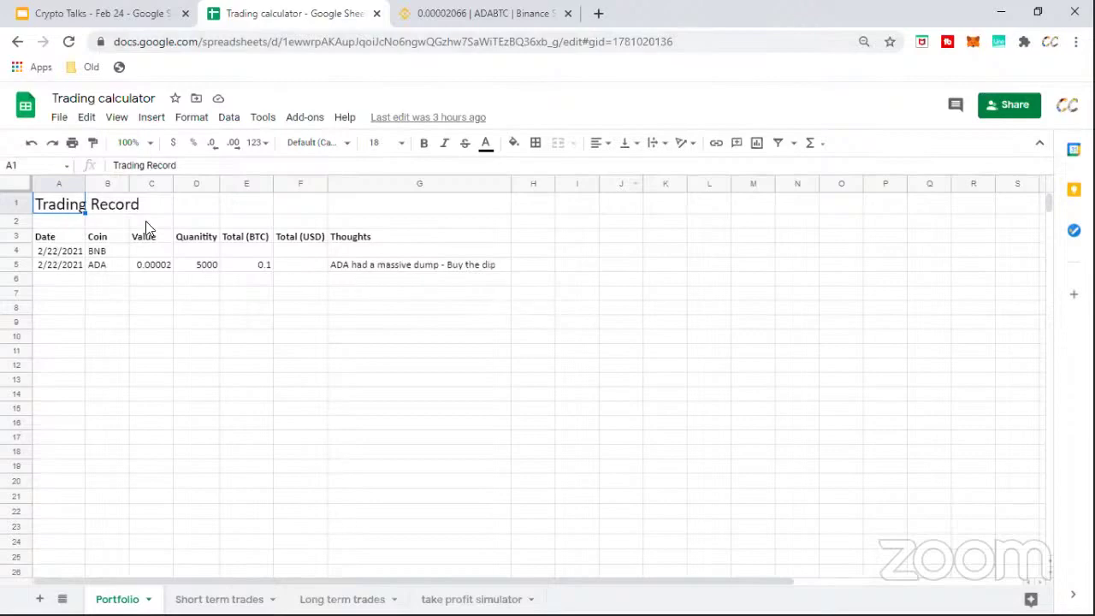
click(177, 345)
click(51, 251)
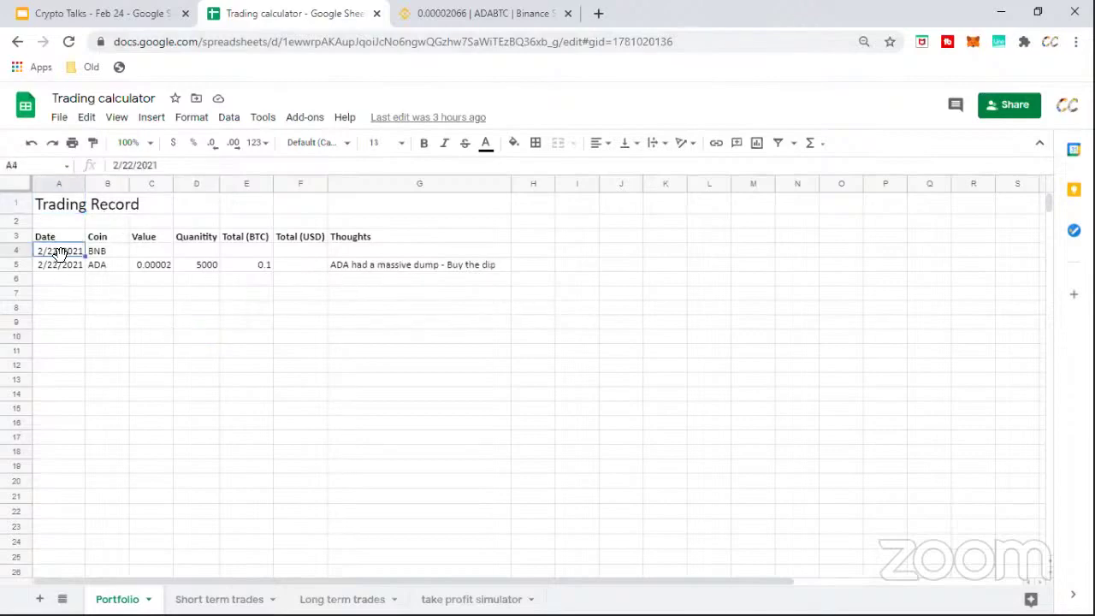
click(64, 282)
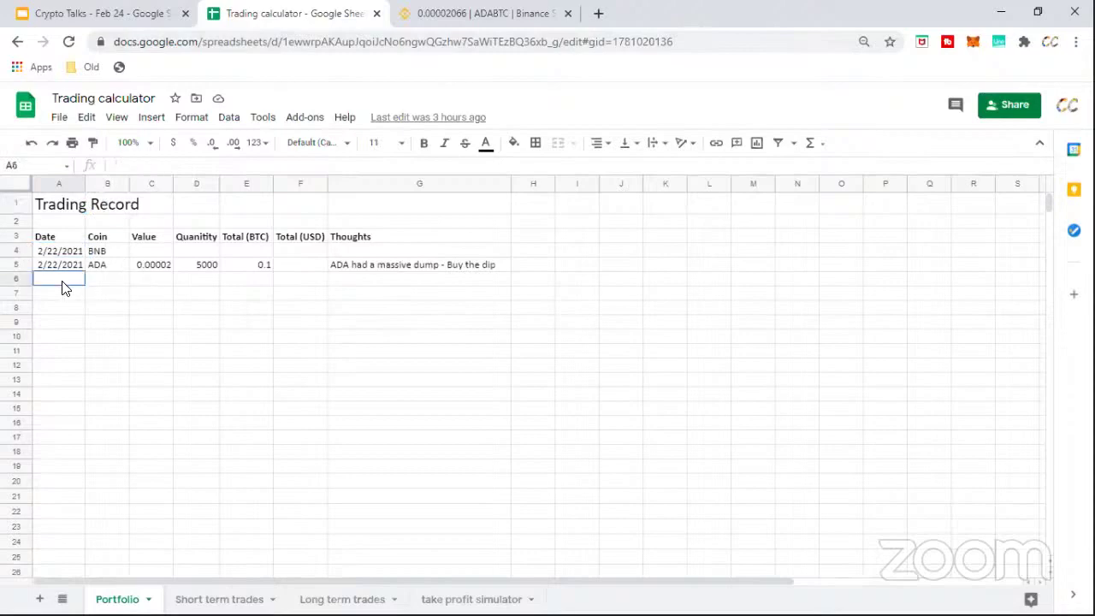
click(48, 251)
click(50, 255)
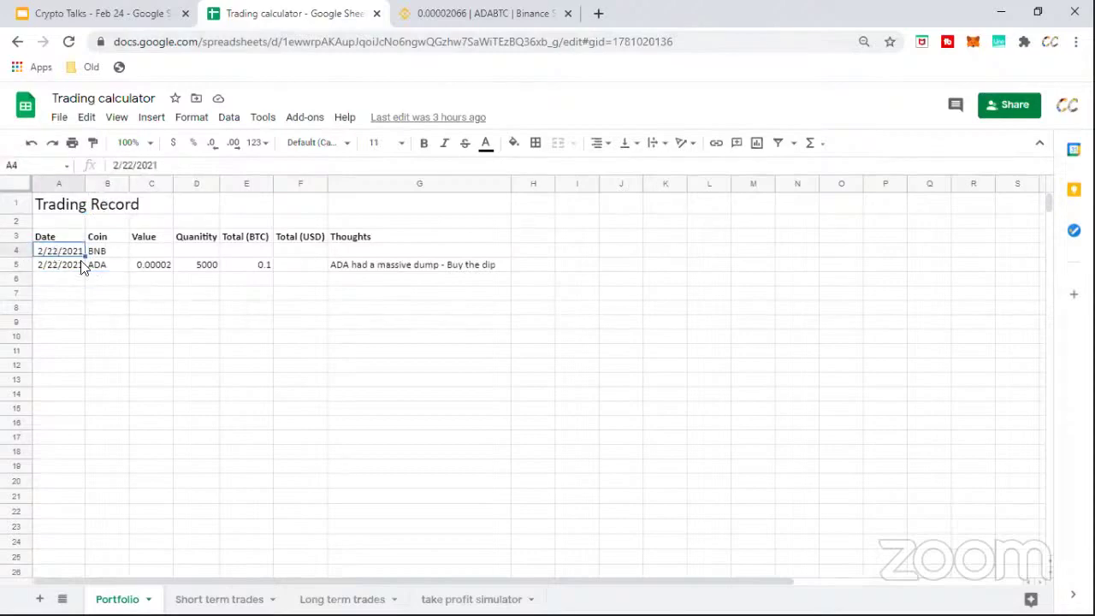
click(117, 281)
click(151, 248)
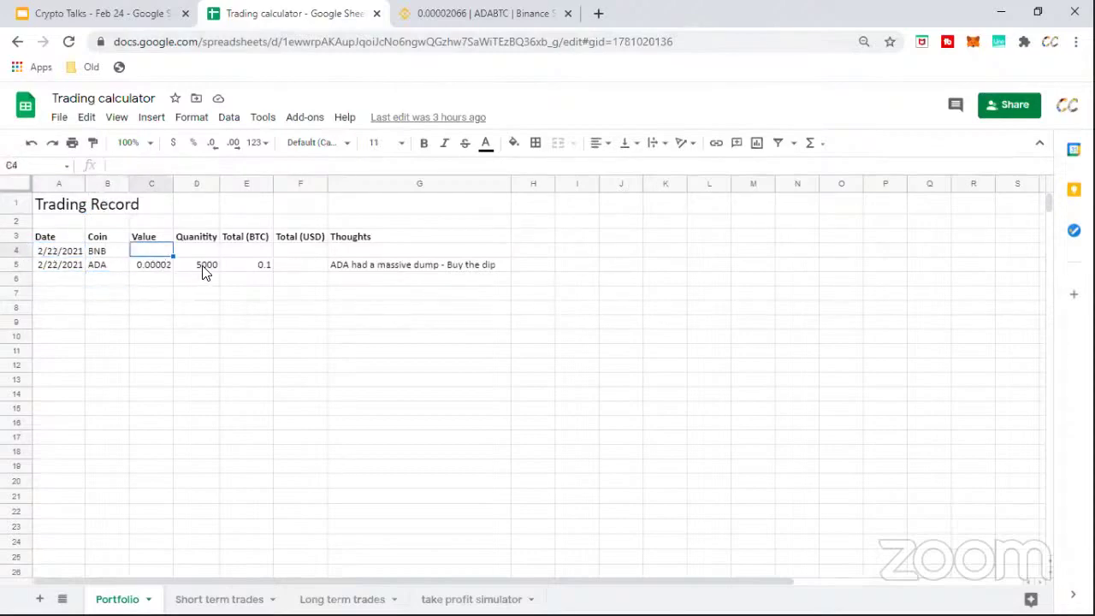
click(203, 270)
click(251, 325)
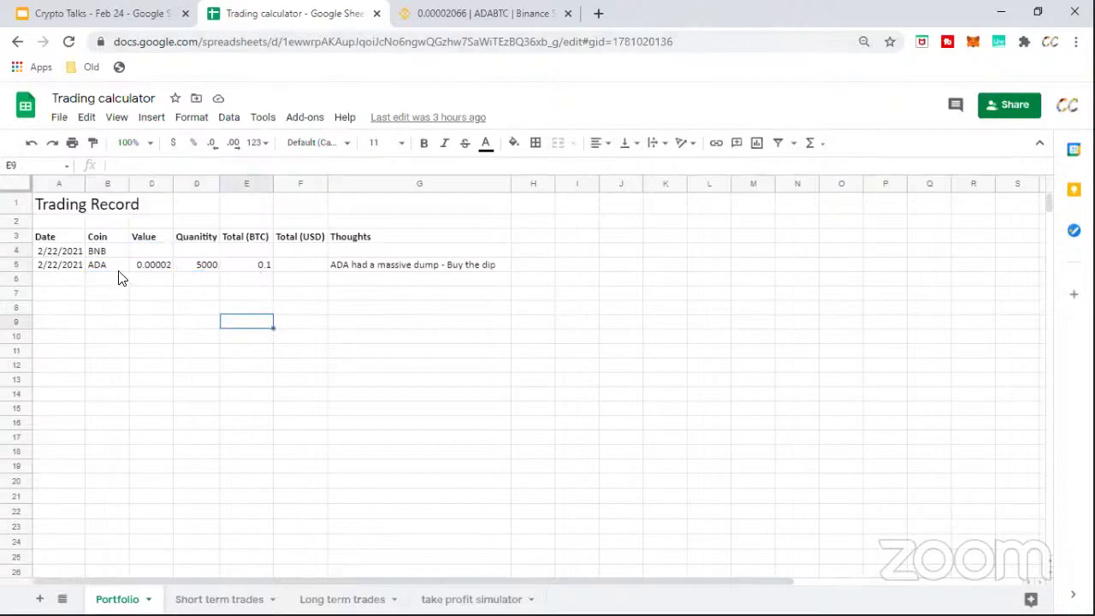
Switch back to Binance and copy the average price 0.00002073 of the filled ADA/BTC market buy from the order history.
click(462, 14)
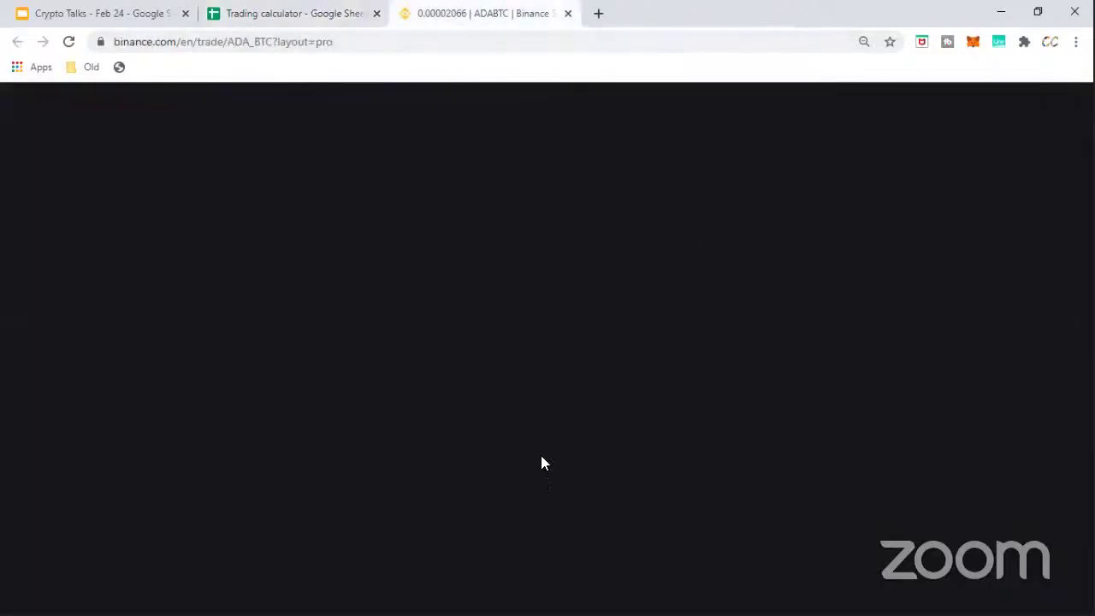
click(117, 486)
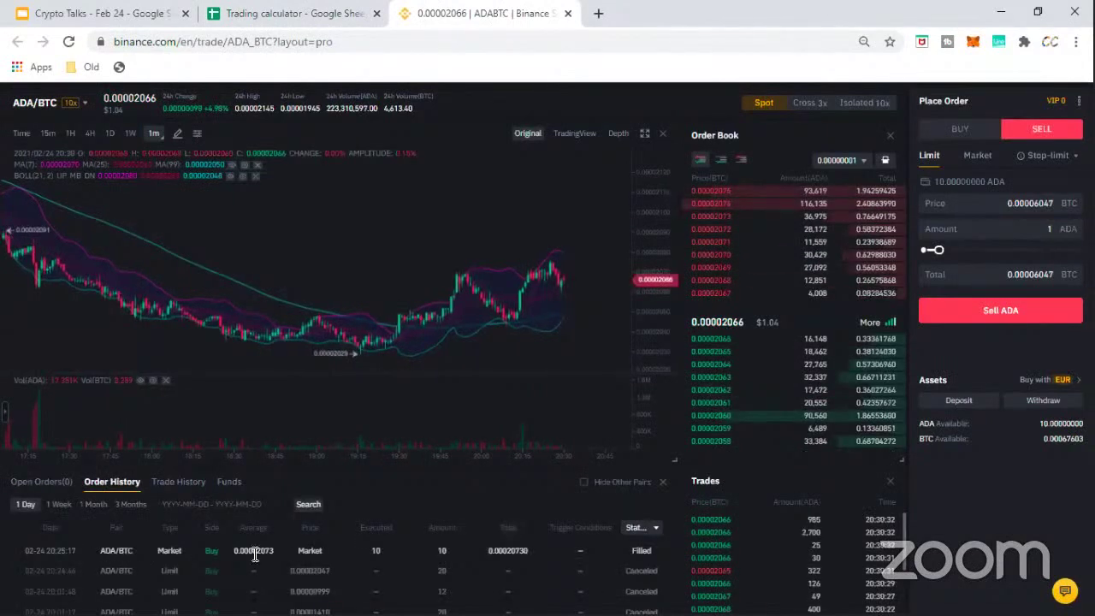
mouse_move(279, 549)
mouse_down()
mouse_move(233, 552)
mouse_move(274, 556)
mouse_up()
key(ctrl+c)
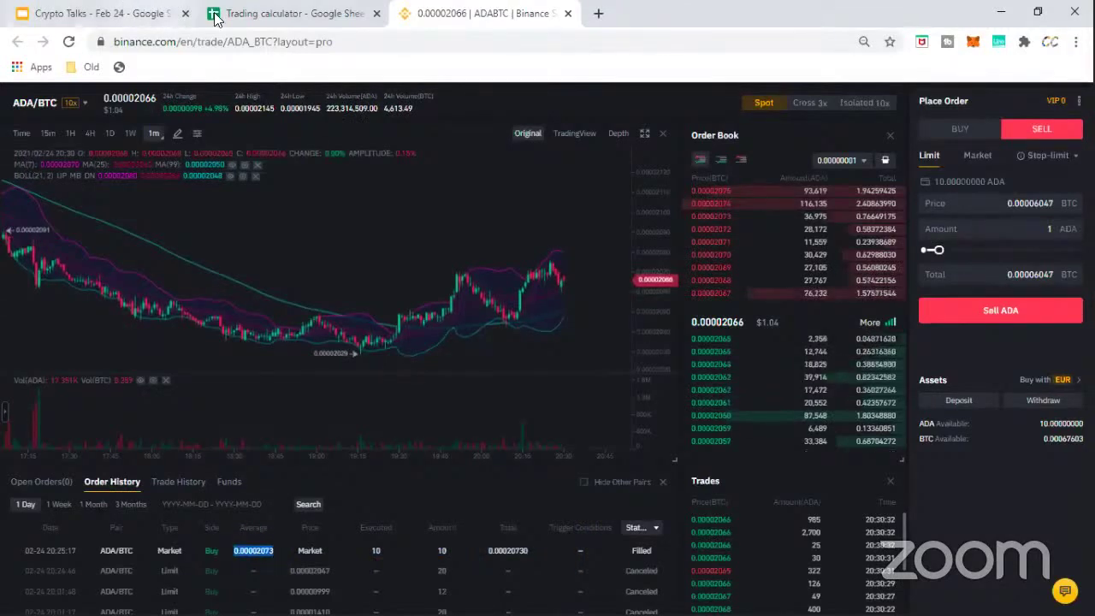
In the Trading calculator spreadsheet, replace the ADA trade's value in C5 with the copied price 0.00002073.
click(282, 13)
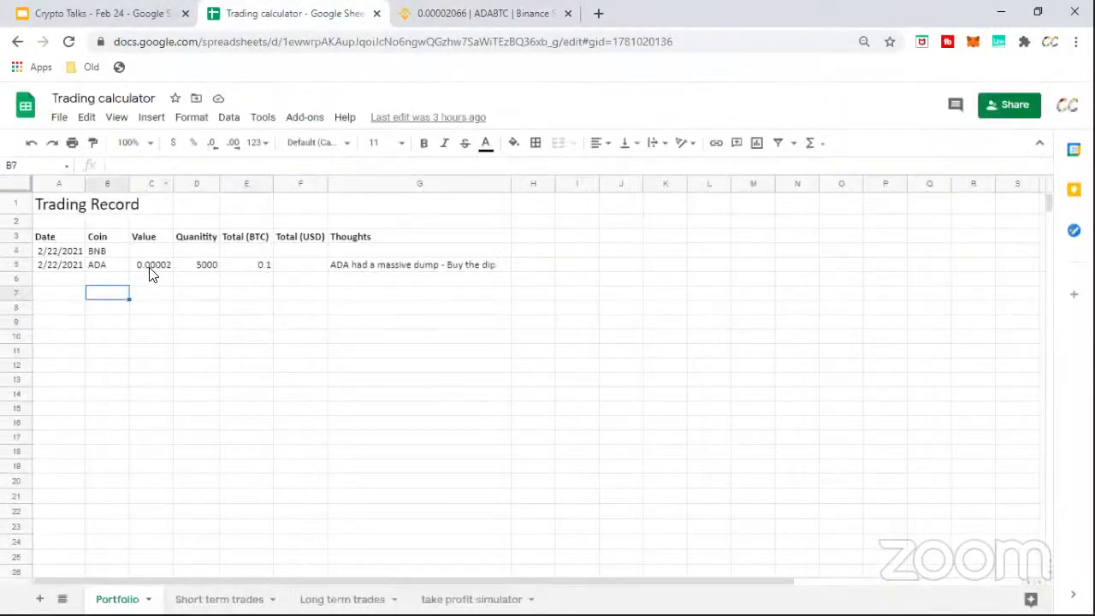
click(152, 264)
key(ctrl+v)
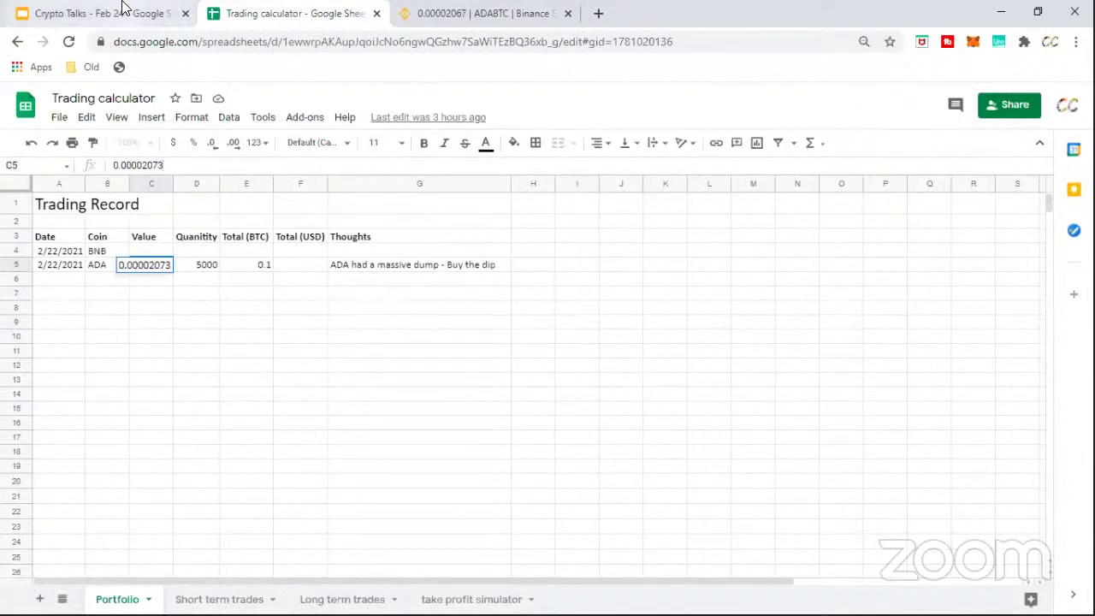
click(123, 12)
click(436, 15)
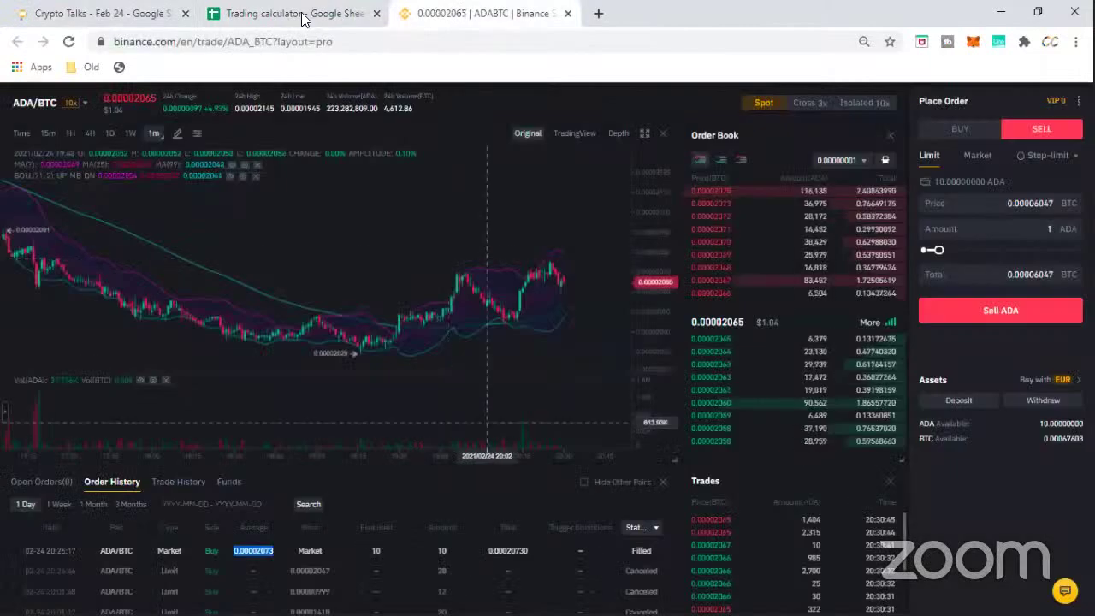
key(ctrl+shift+Tab)
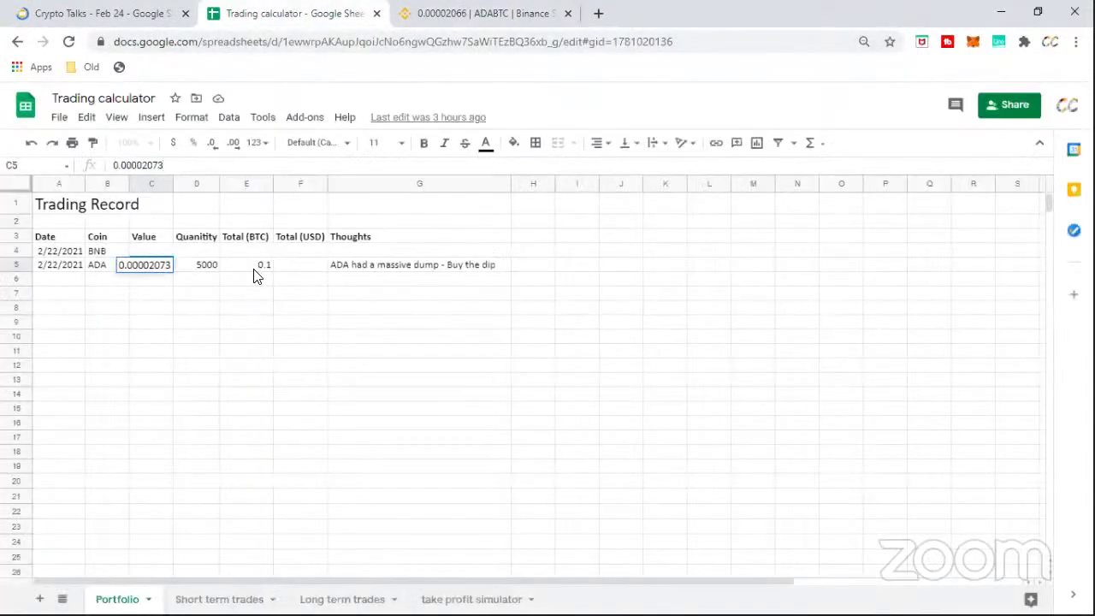
click(300, 270)
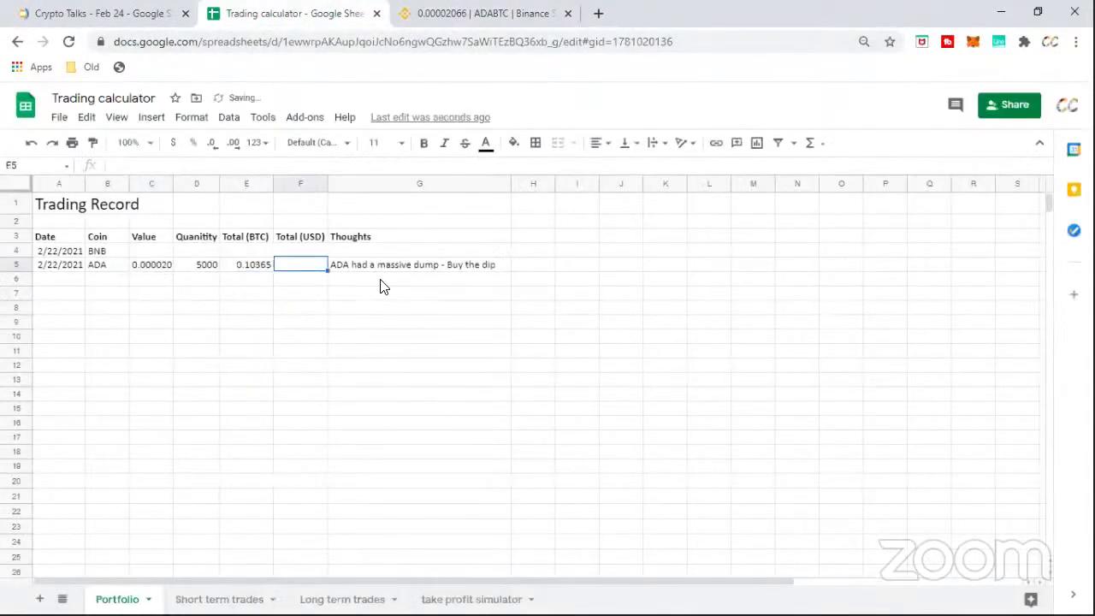
Set the ADA trade's quantity to 10 and clear its Thoughts note in G5.
key(Left)
key(Left)
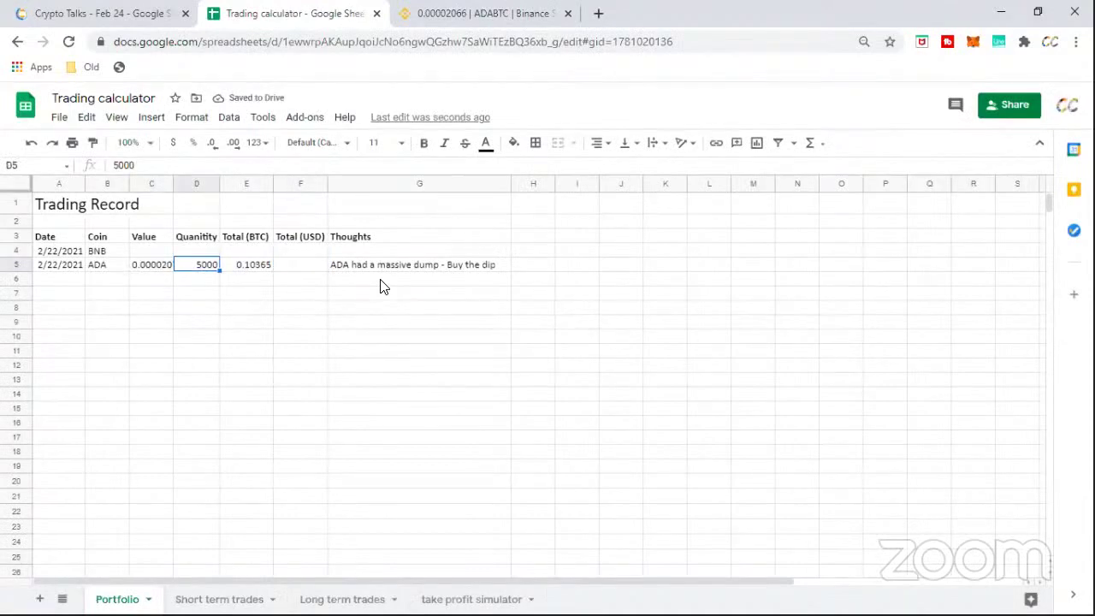
text(10)
key(Tab)
key(Tab)
key(Tab)
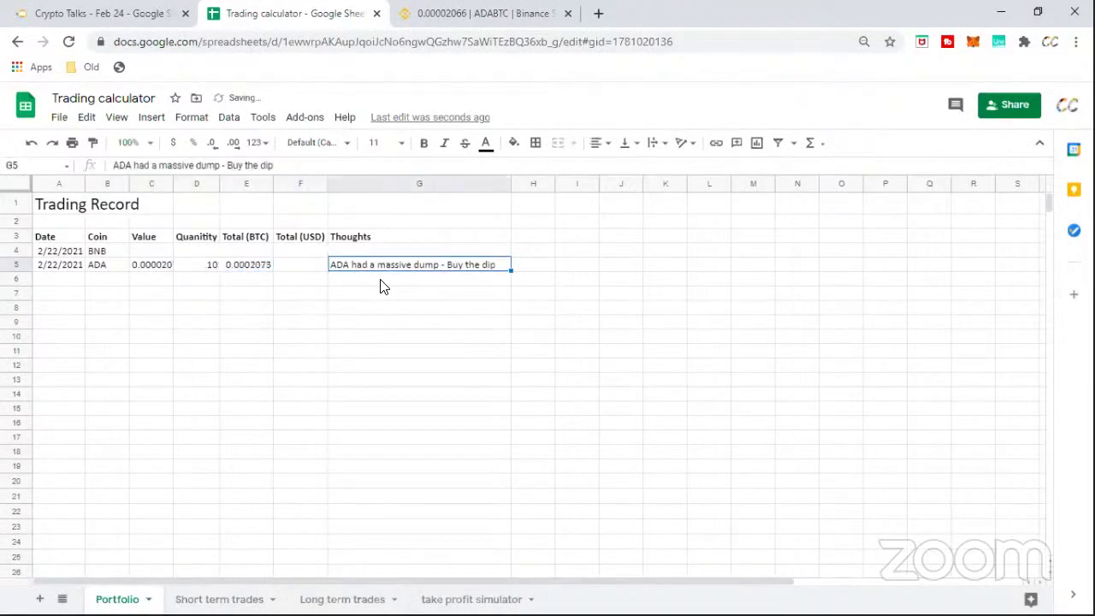
key(Delete)
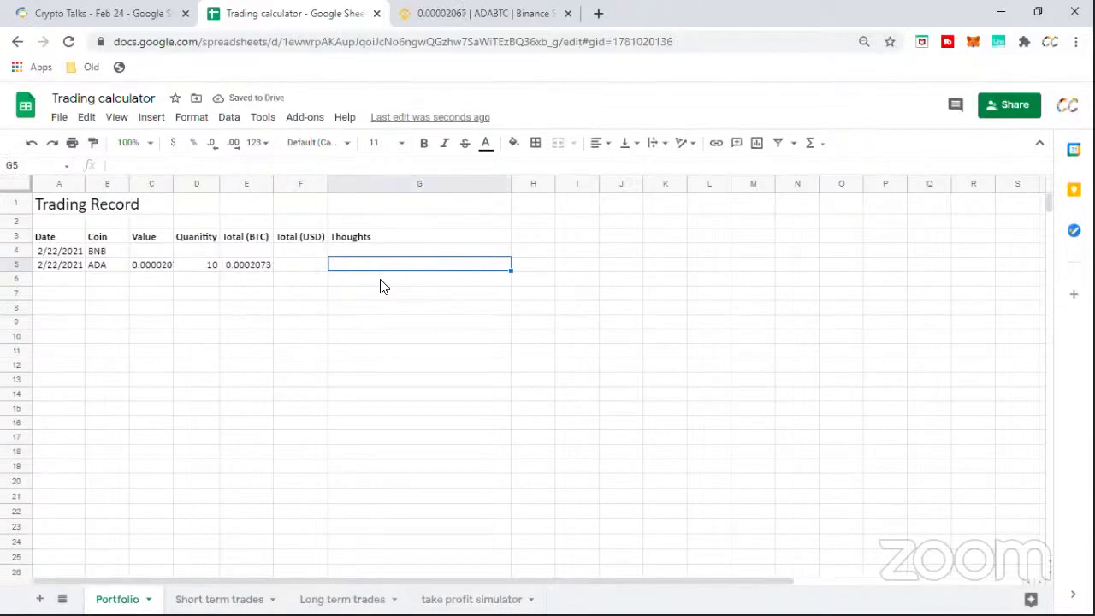
Switch to Binance and examine the ADA/BTC price history on the 4H and 1W chart intervals.
click(467, 19)
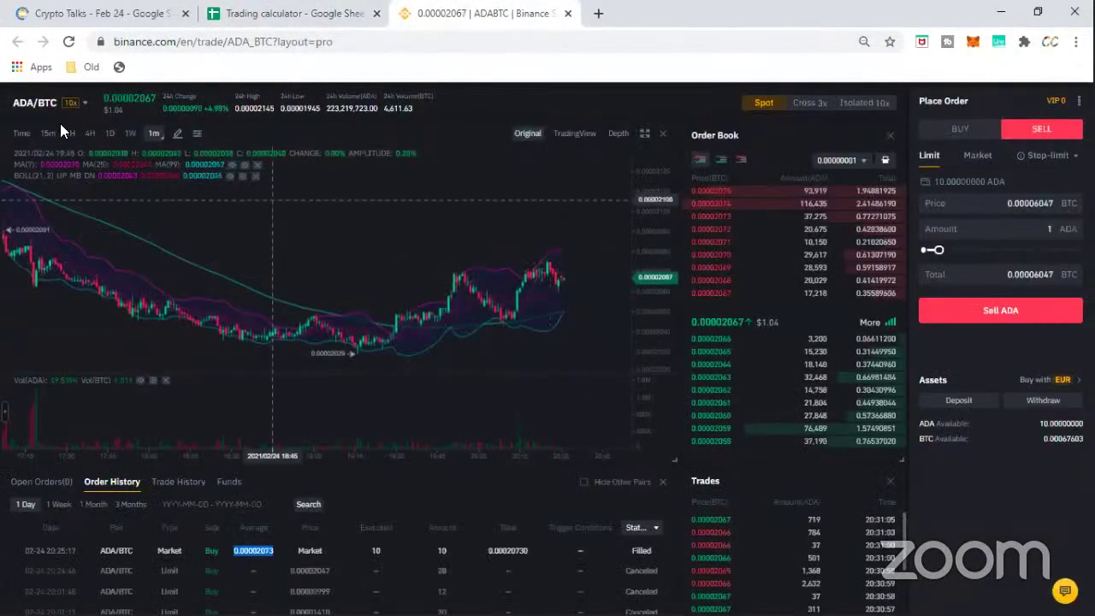
click(89, 134)
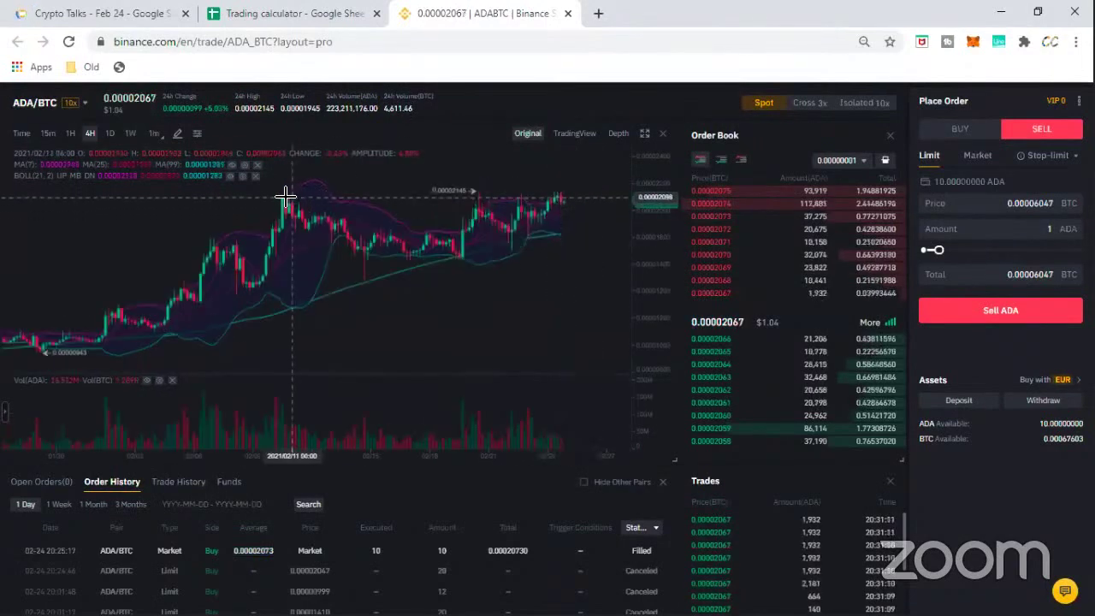
scroll(350, 196, down, 5)
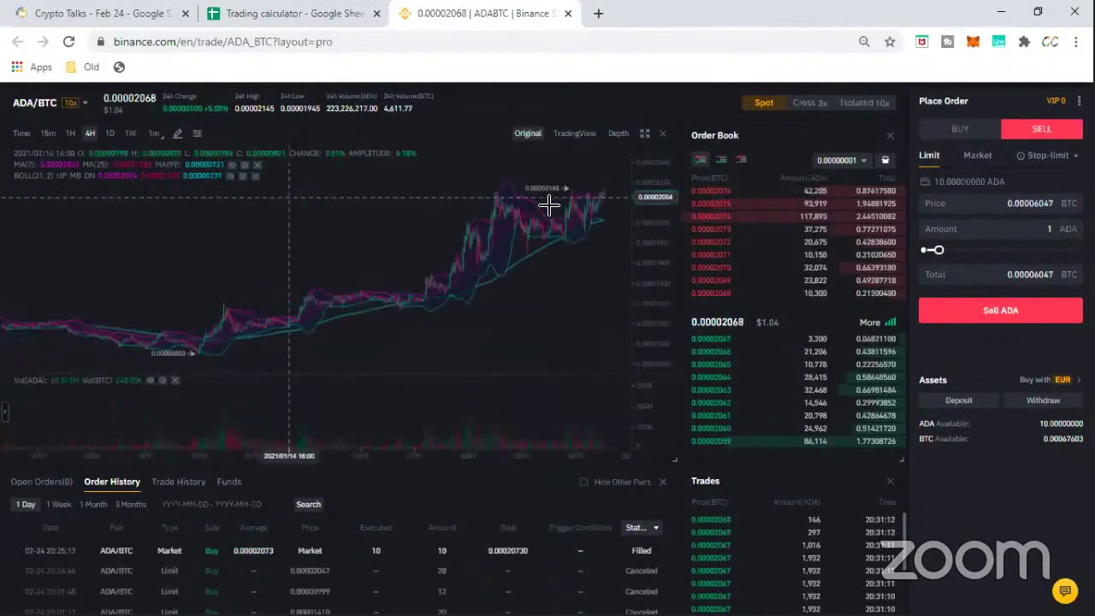
click(131, 133)
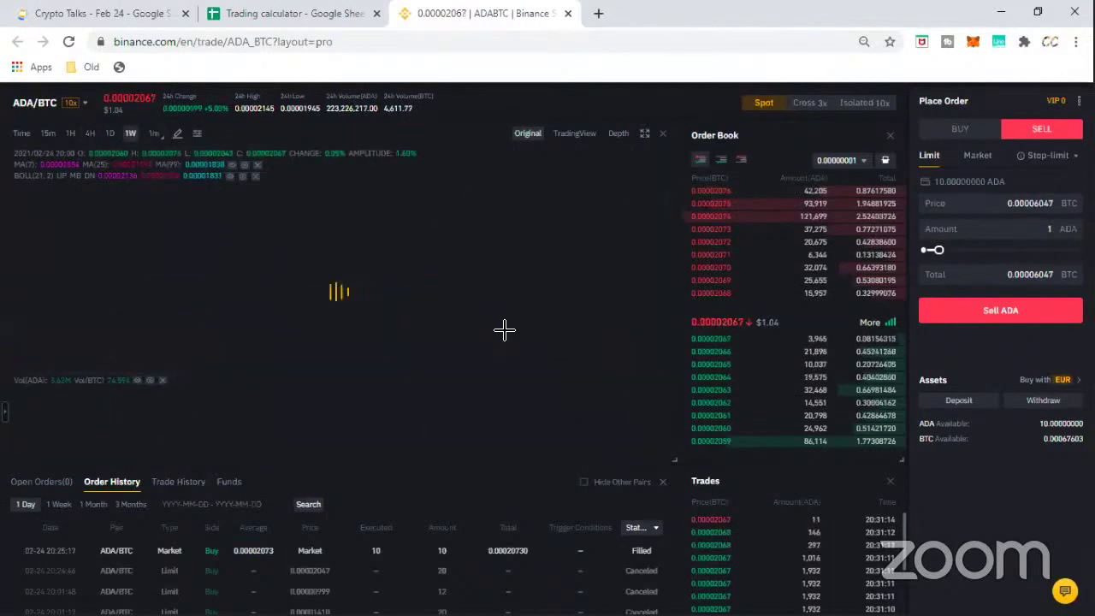
scroll(391, 317, up, 5)
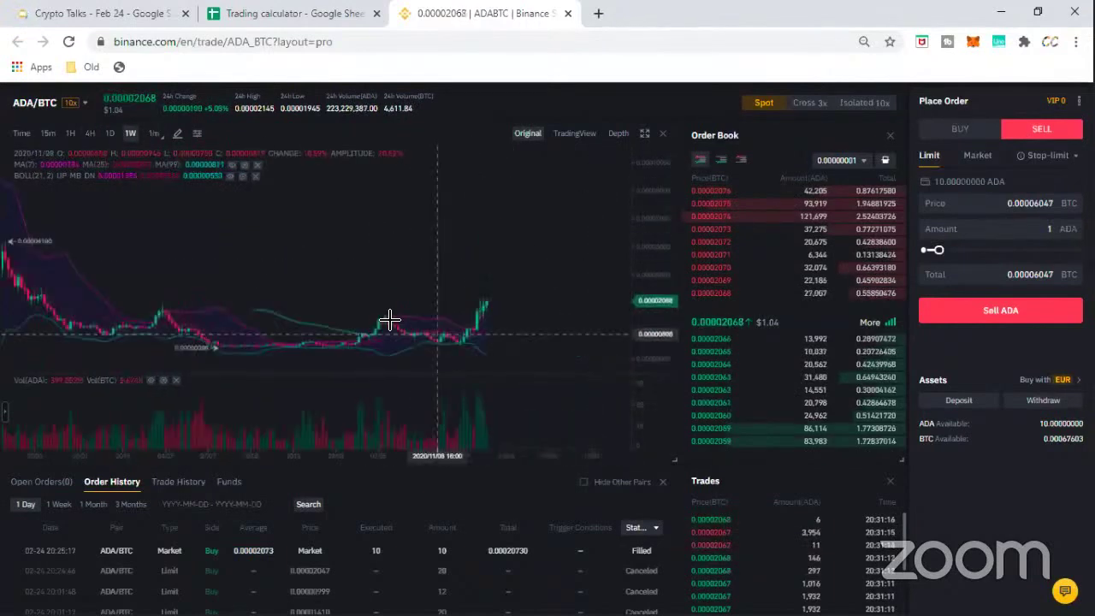
scroll(334, 283, down, 3)
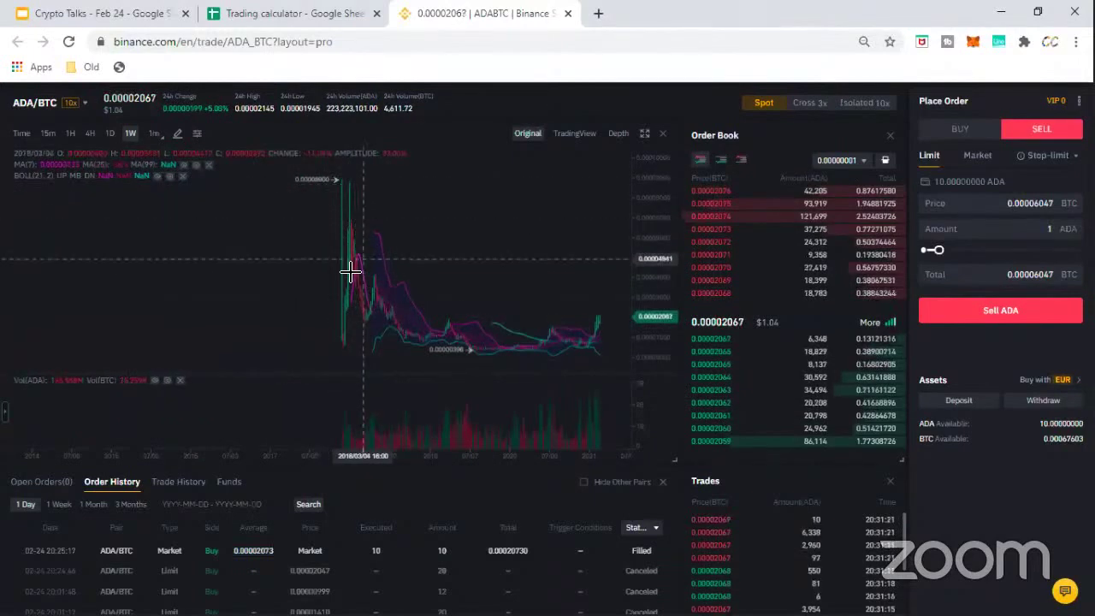
scroll(492, 330, up, 5)
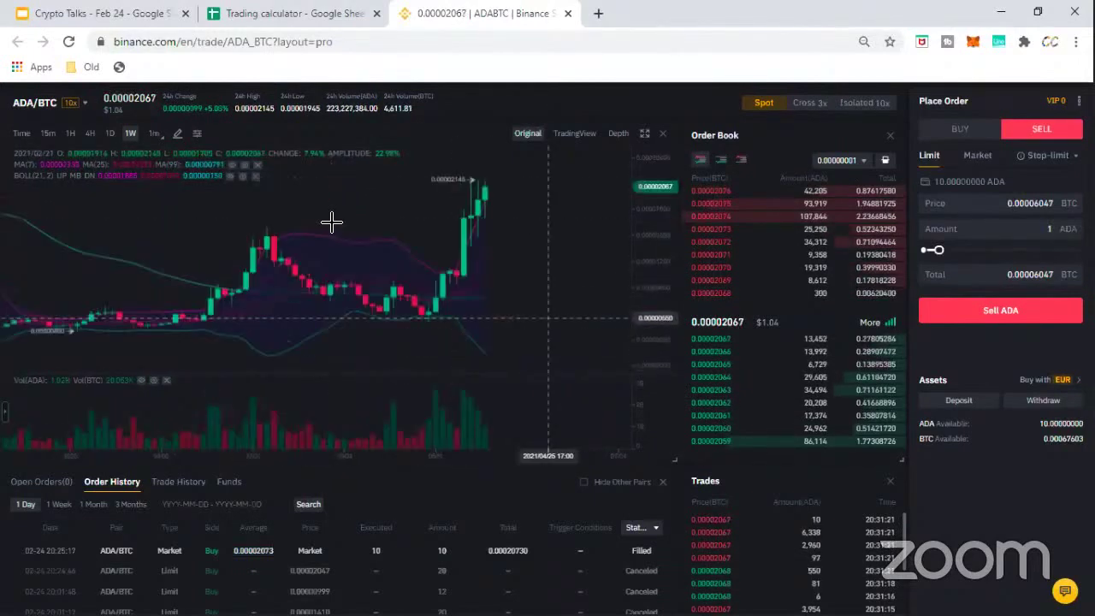
scroll(222, 313, down, 5)
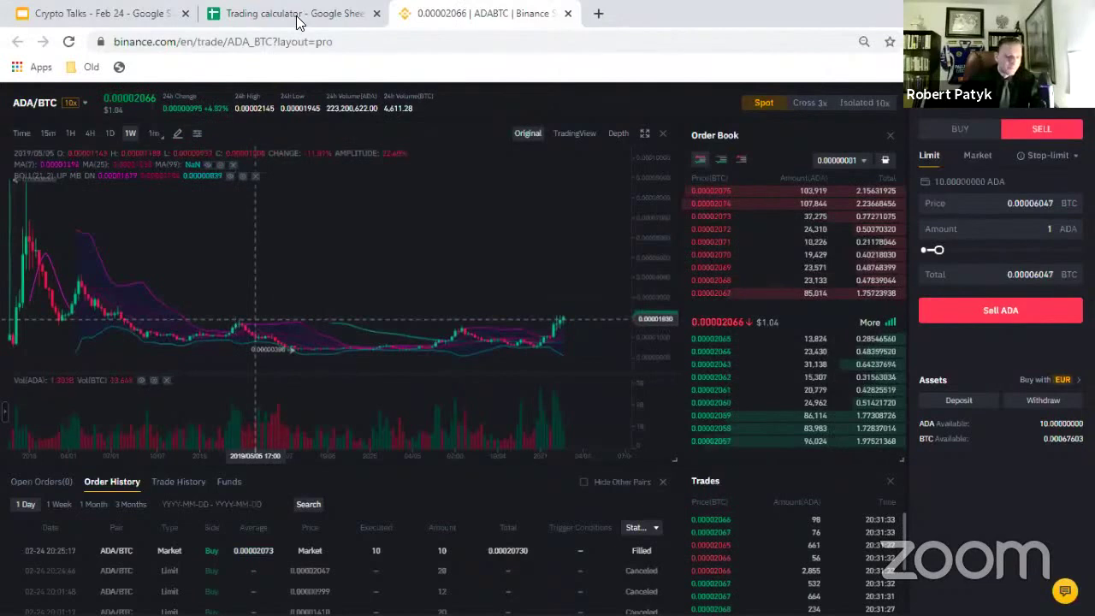
scroll(325, 432, up, 5)
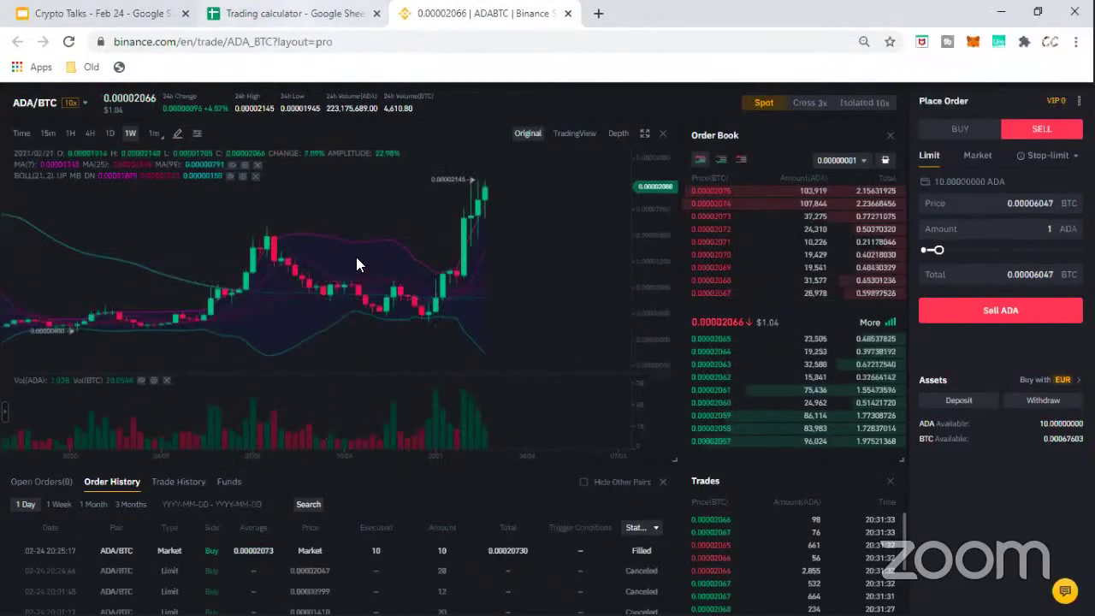
Return to the Trading calculator spreadsheet and enter FOMO as the ADA trade's Thoughts note in G5.
key(ctrl+shift+Tab)
key(Down)
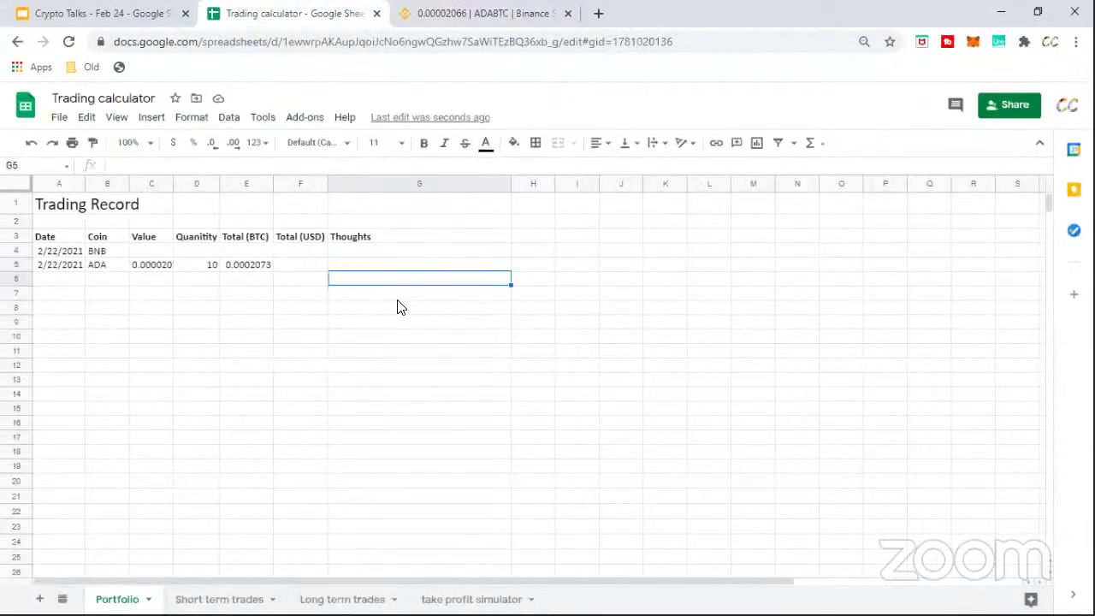
key(Up)
key(Up)
key(Down)
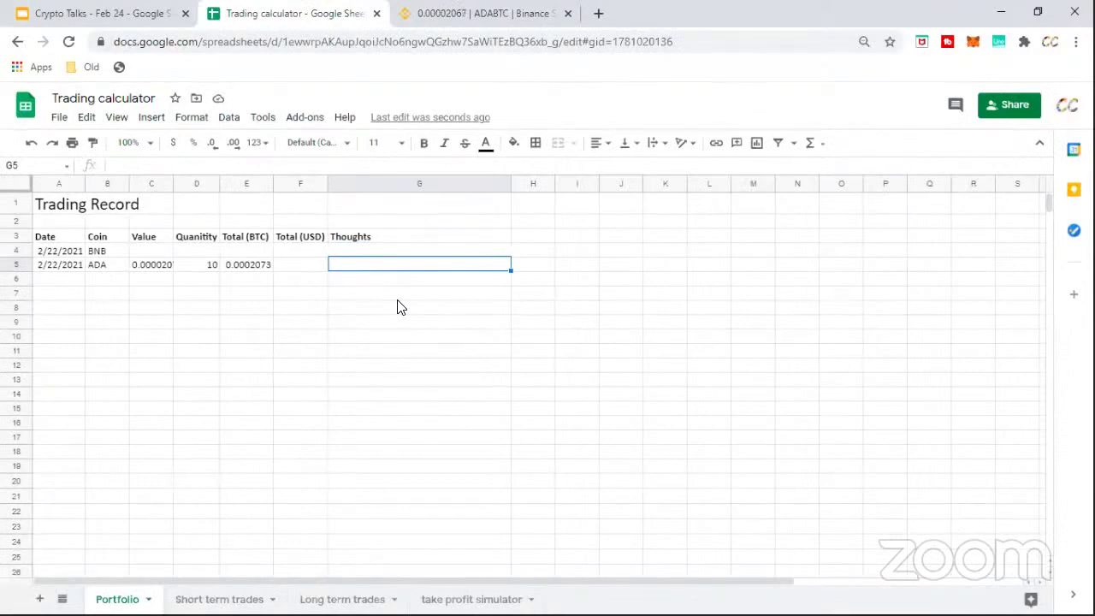
text(FOMO)
key(Return)
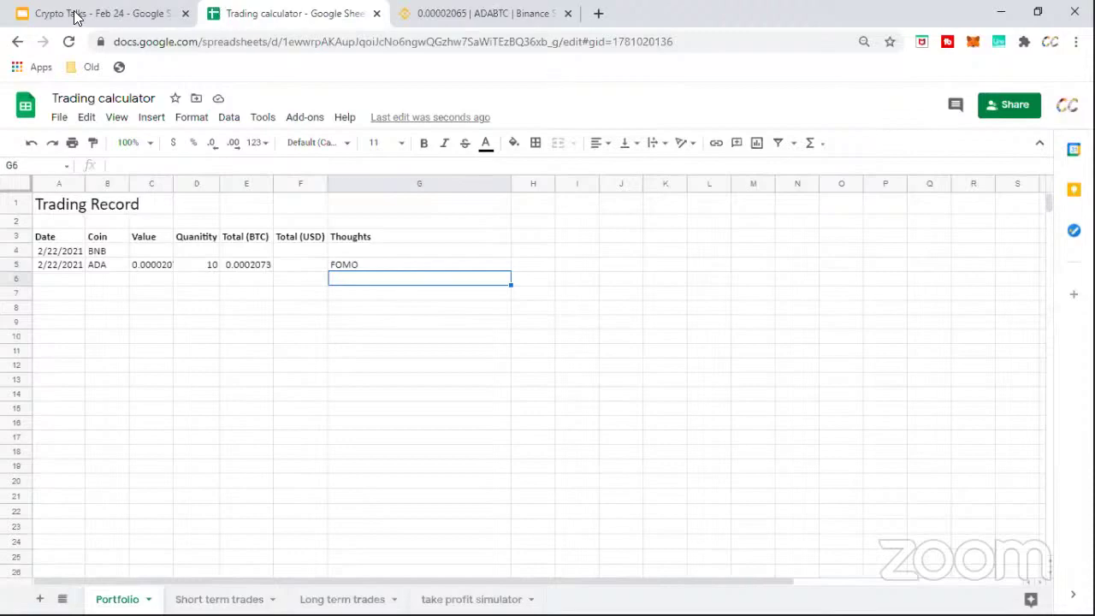
Extend the ADA note in G5 to "FOMO (Bounced off 1800 sat)", consulting the Binance ADA/BTC chart for the bounce level.
key(Up)
click(149, 165)
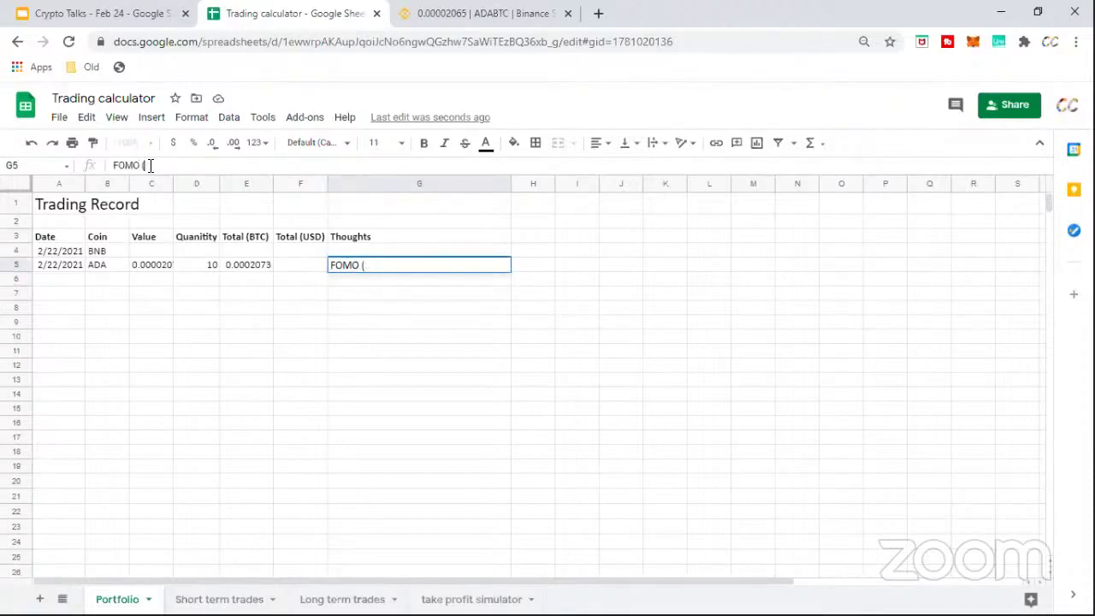
text((Case)
key(BackSpace)
key(BackSpace)
key(BackSpace)
key(BackSpace)
text(Bounced off)
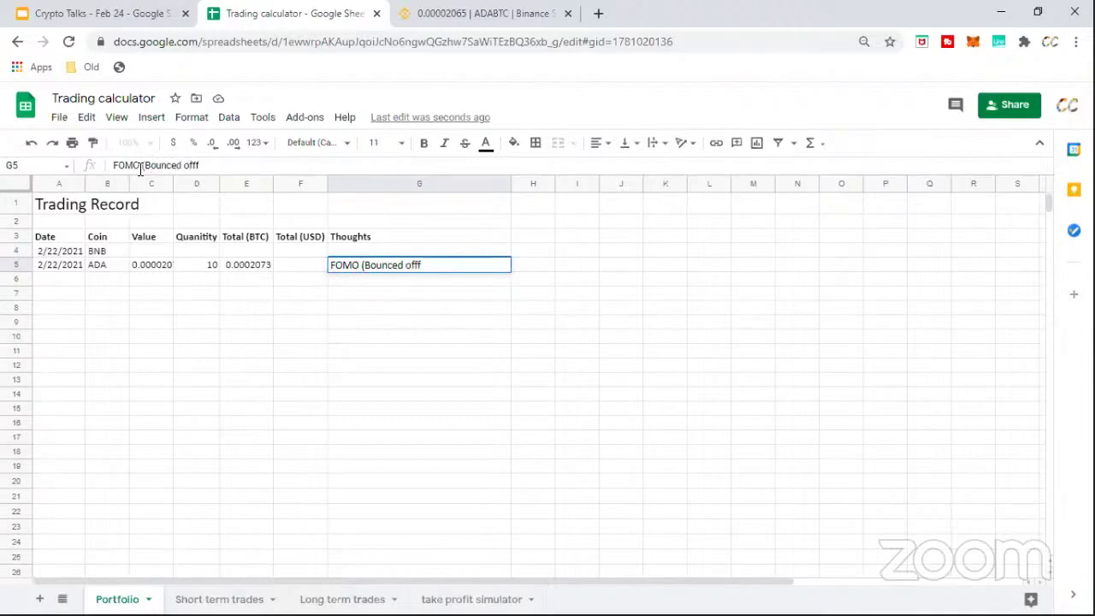
key(BackSpace)
click(517, 12)
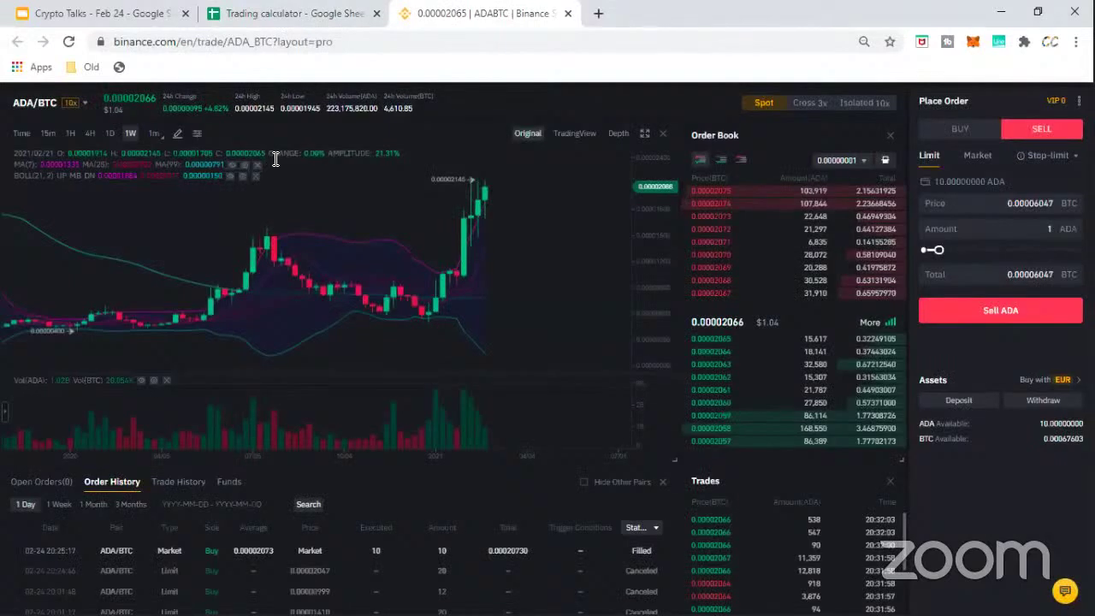
key(ctrl+shift+Tab)
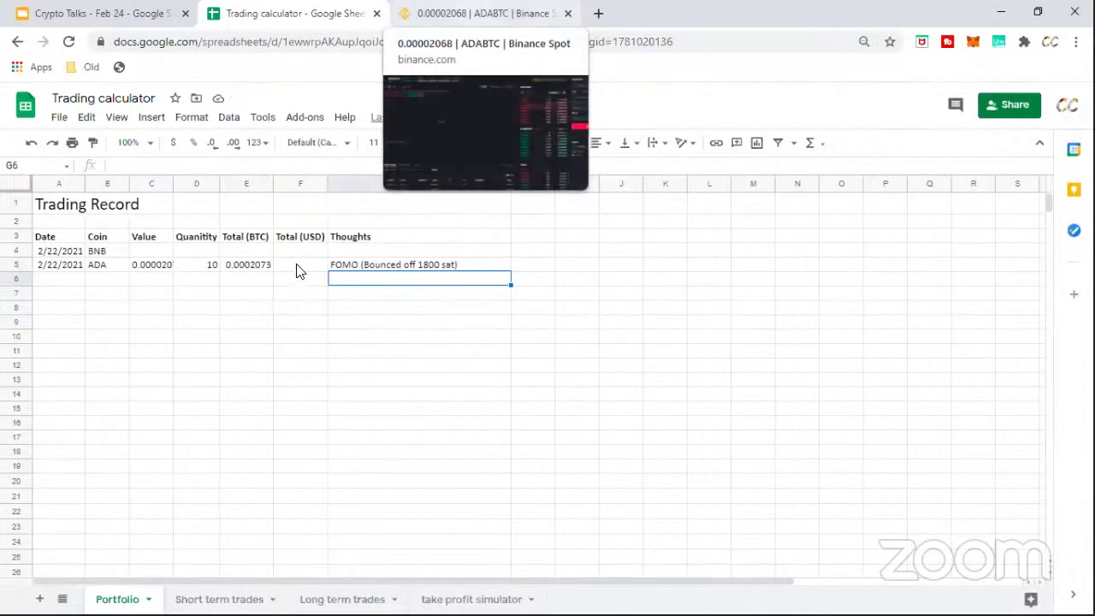
Recheck the bounce level on Binance's 1D chart and change the ADA note in G5 to "FOMO (Bounced off 1600 sat)".
key(Up)
key(Left)
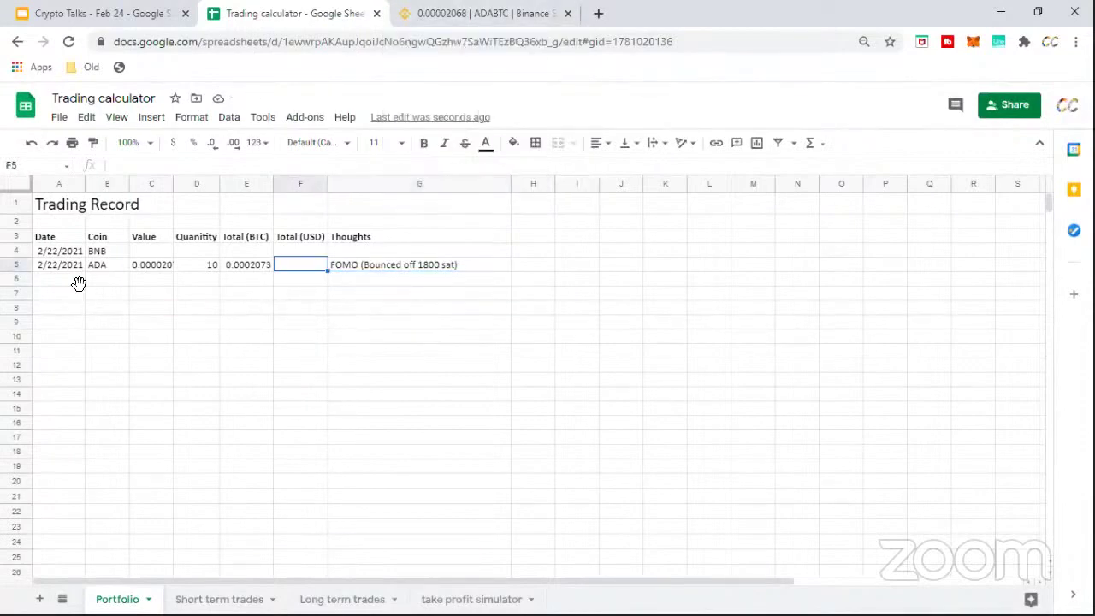
key(Return)
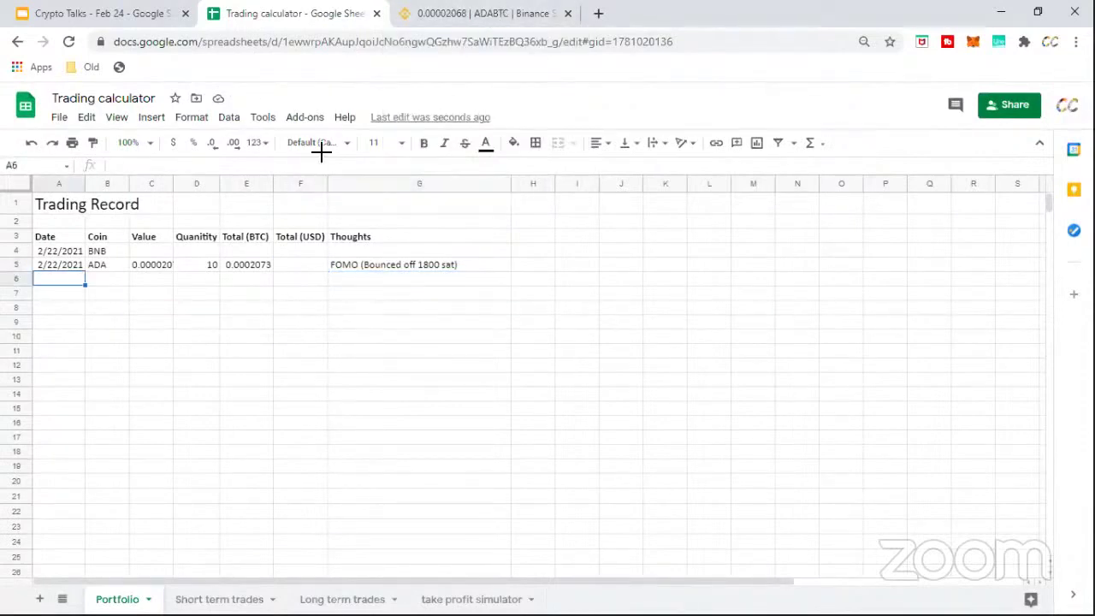
key(ctrl+Tab)
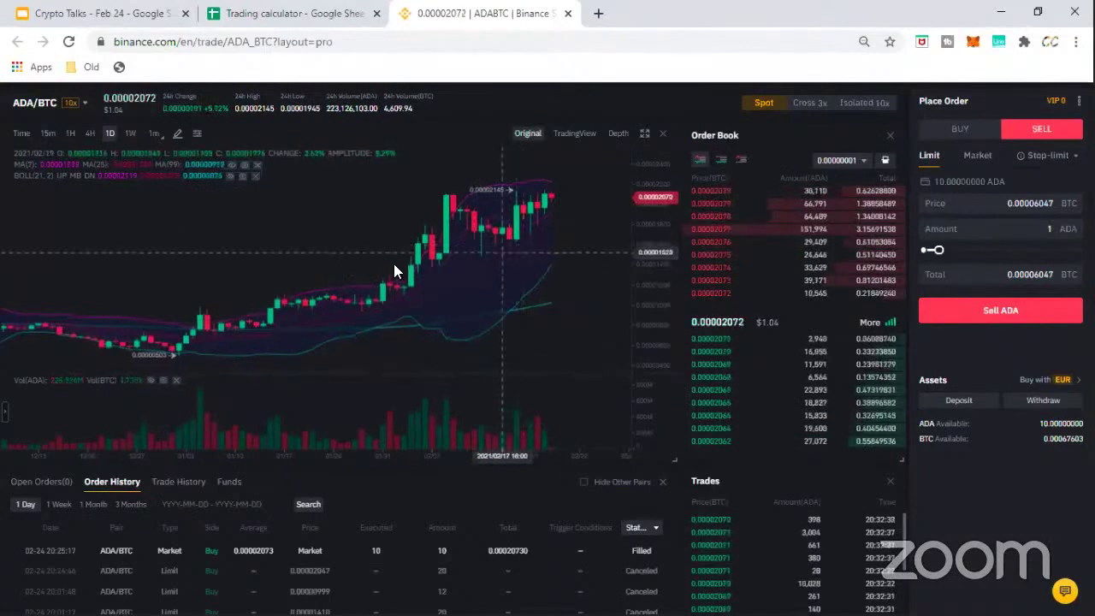
key(ctrl+shift+Tab)
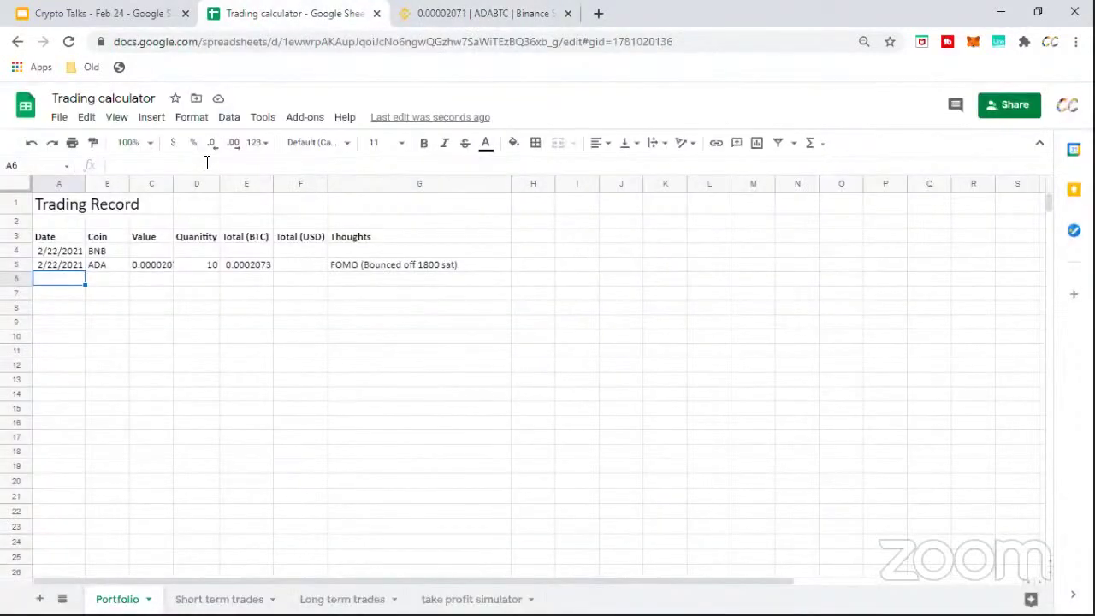
double_click(419, 264)
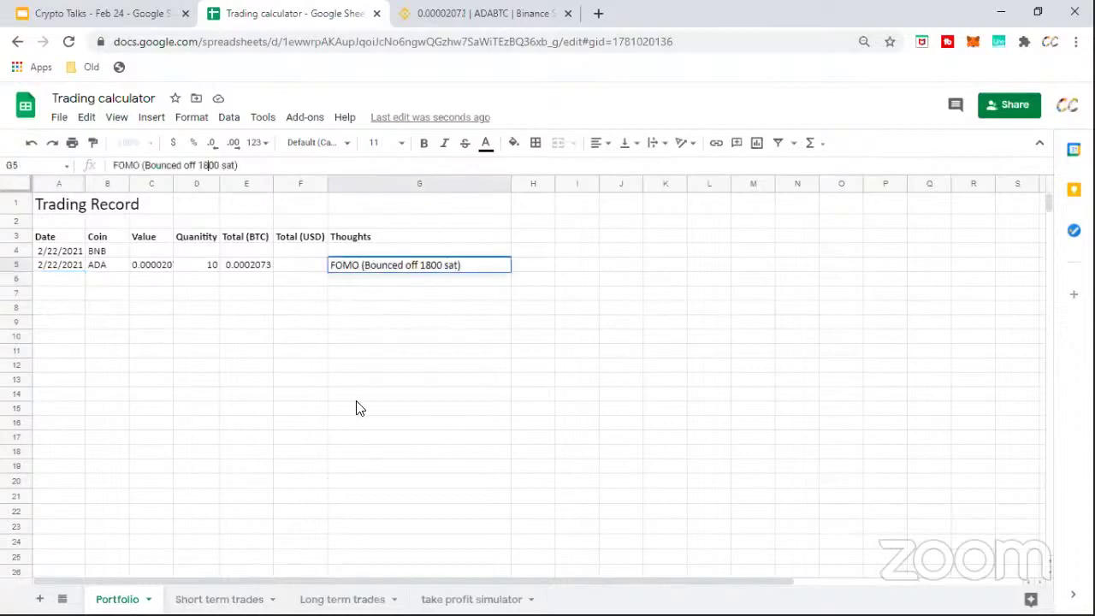
click(419, 393)
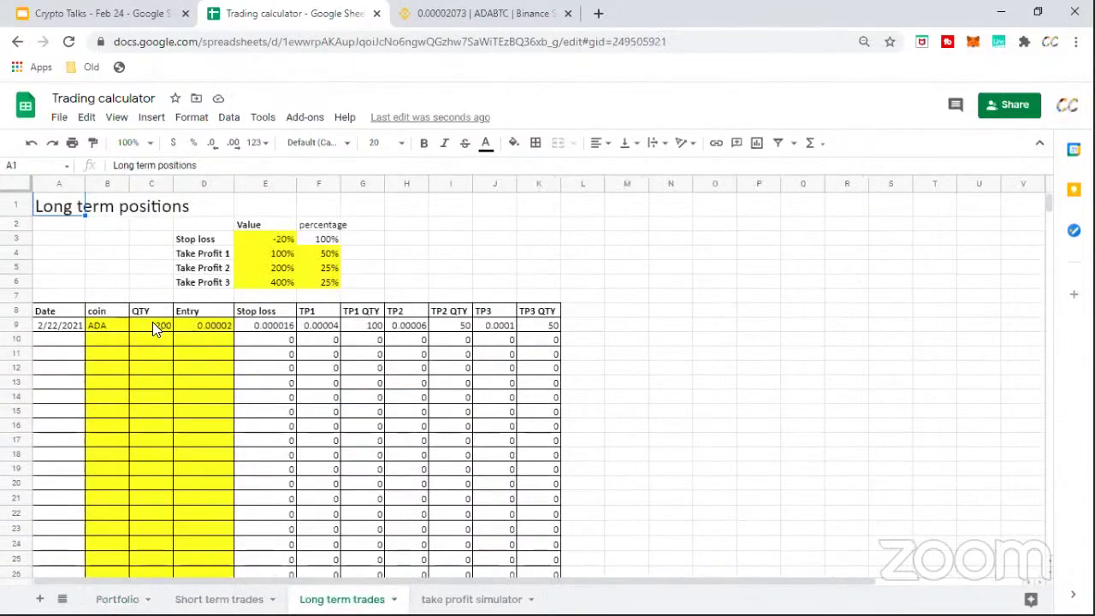
In the Long term trades sheet, set the ADA position's QTY to 10 and its Entry to 0.00002073, matching the Portfolio record.
click(154, 326)
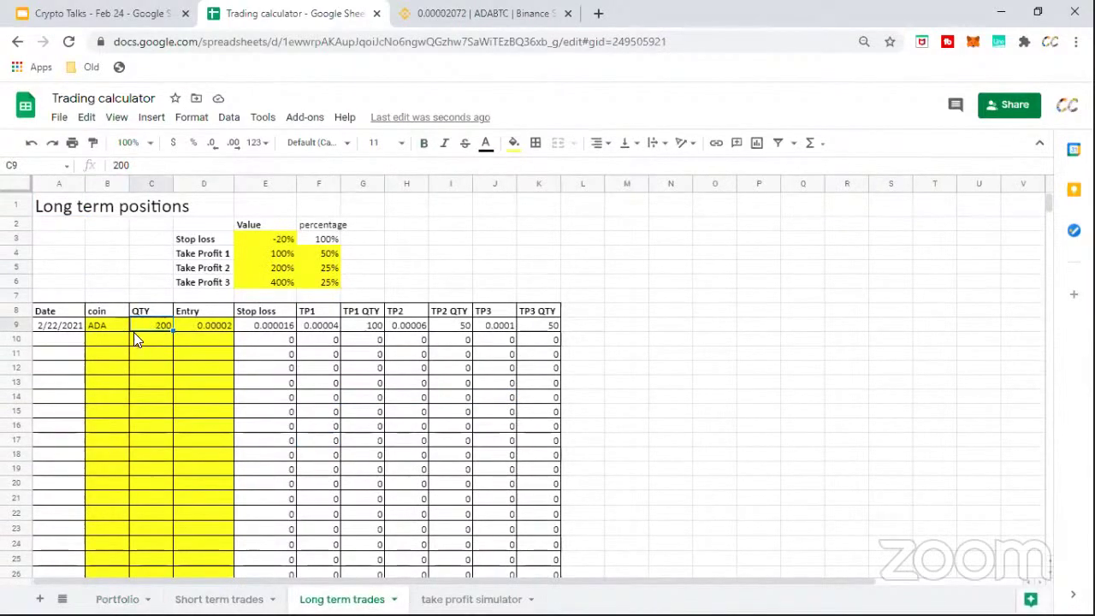
click(135, 599)
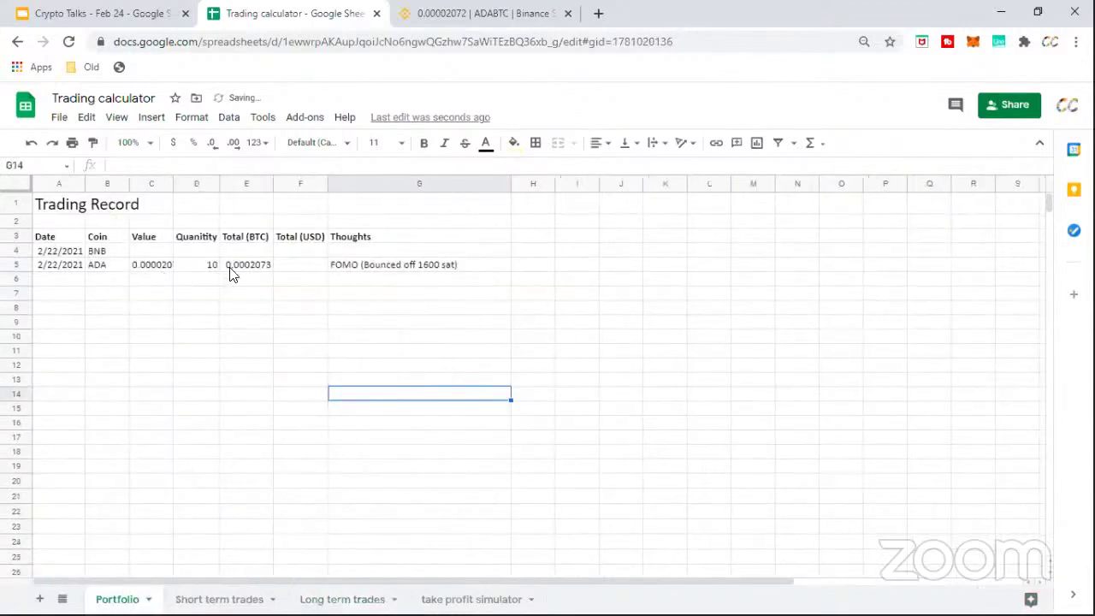
click(233, 267)
key(Left)
key(Left)
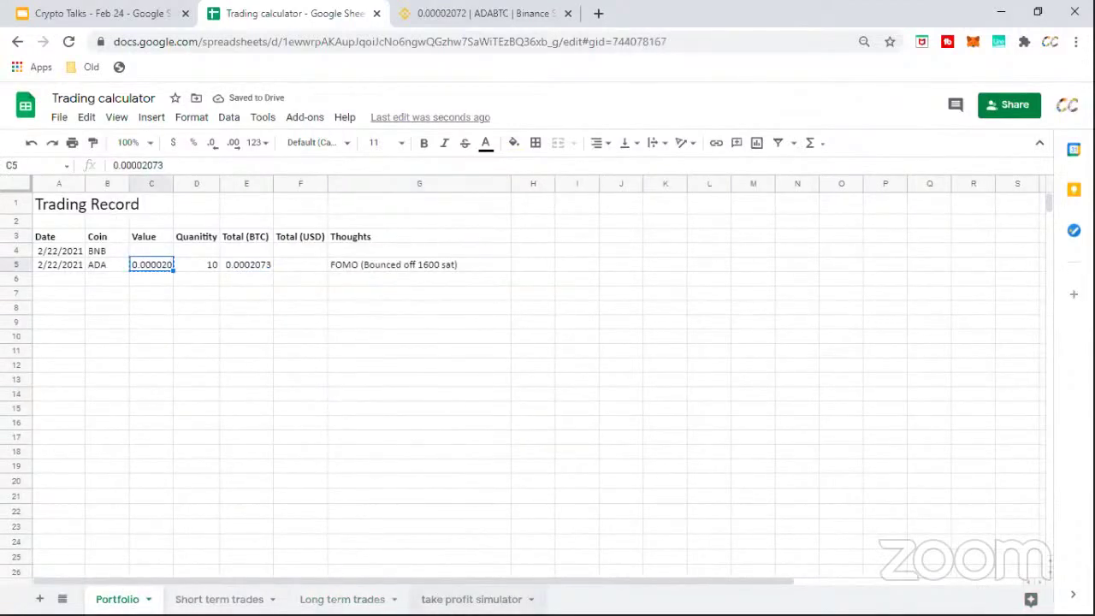
key(ctrl+shift+Page_Up)
key(ctrl+shift+Page_Up)
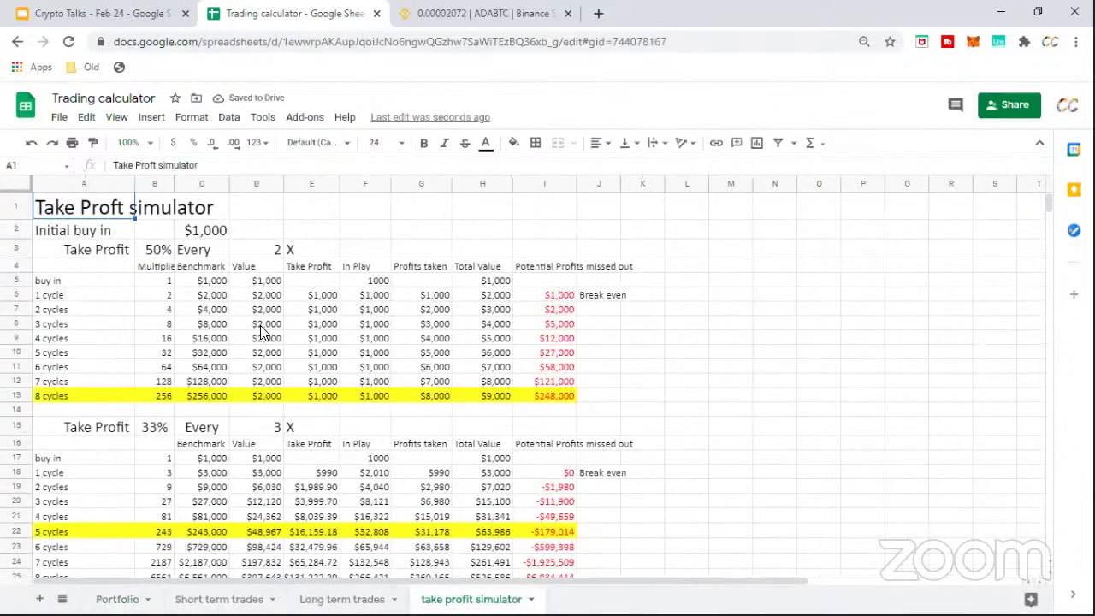
key(F2)
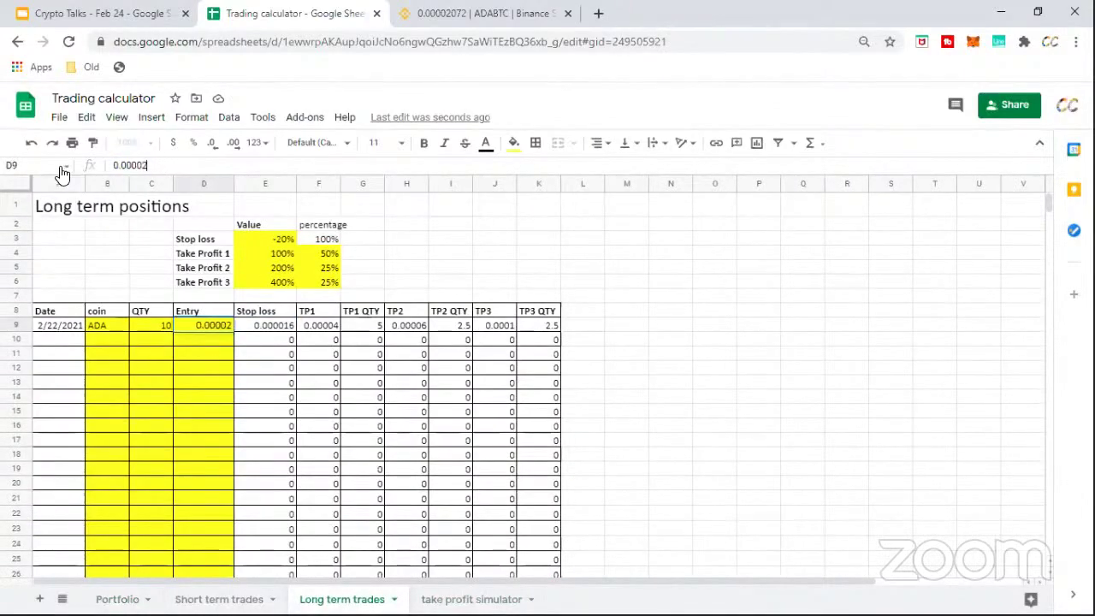
text(073)
click(286, 424)
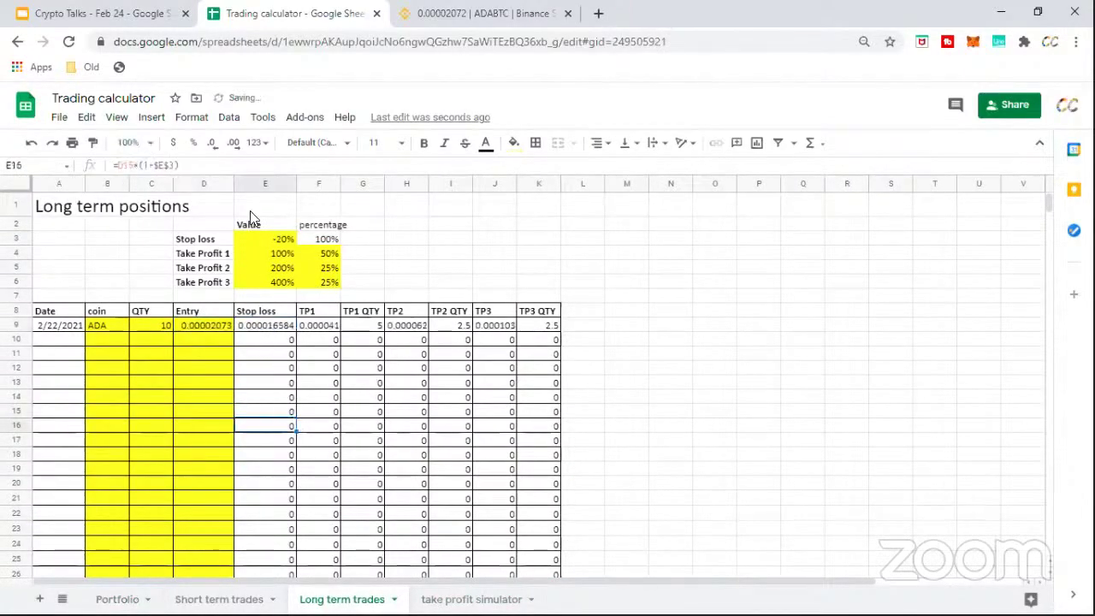
click(453, 269)
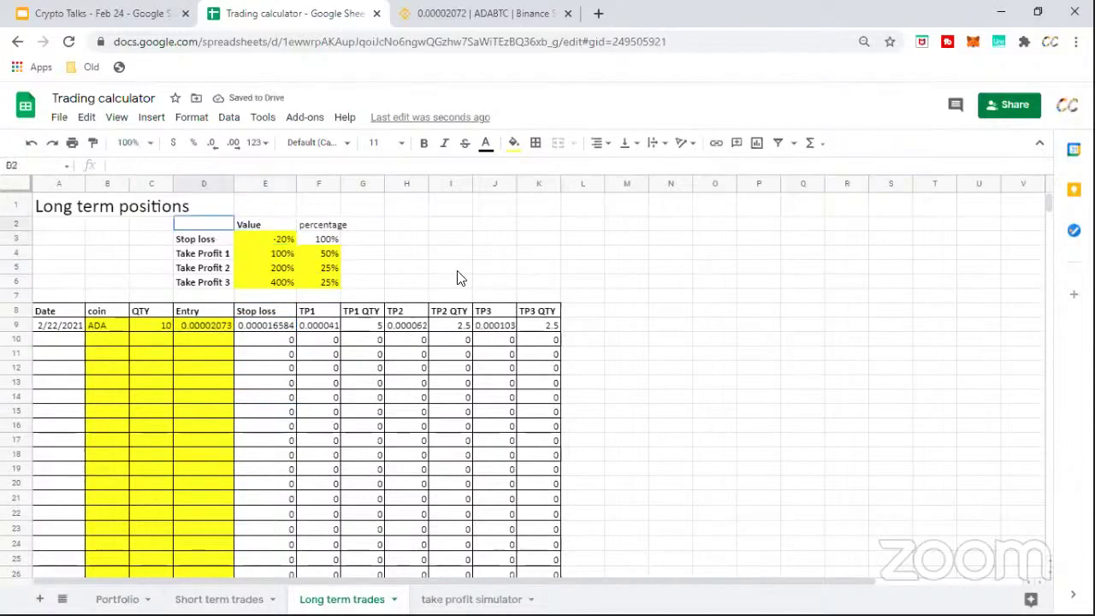
Check the Stop loss setting in E3 and set the ADA long-term position's date in A9 to 2/24/2021.
click(278, 240)
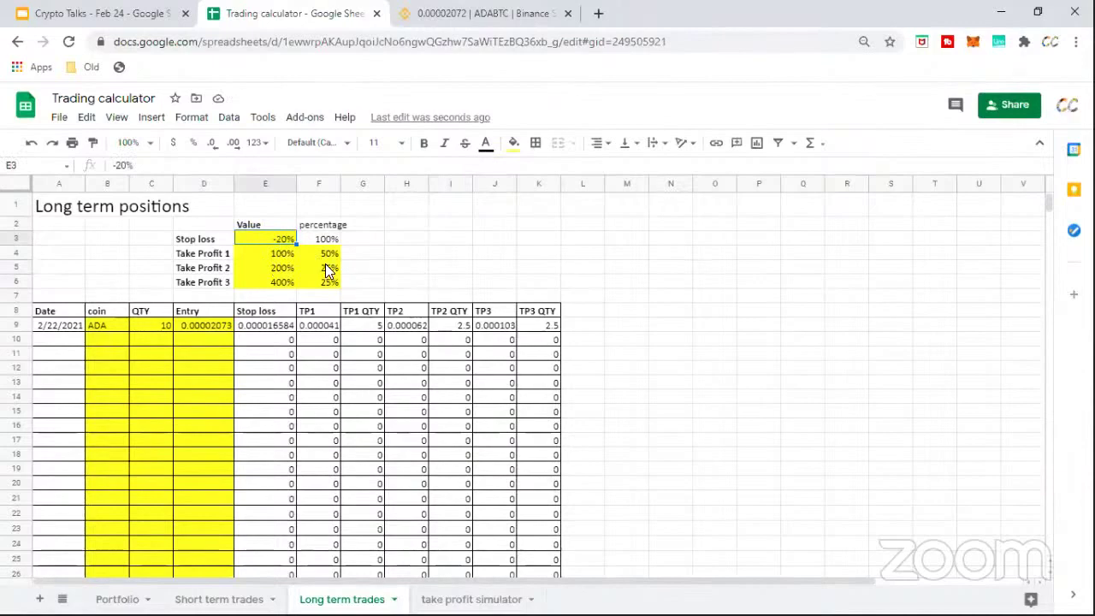
key(Right)
key(Right)
key(Right)
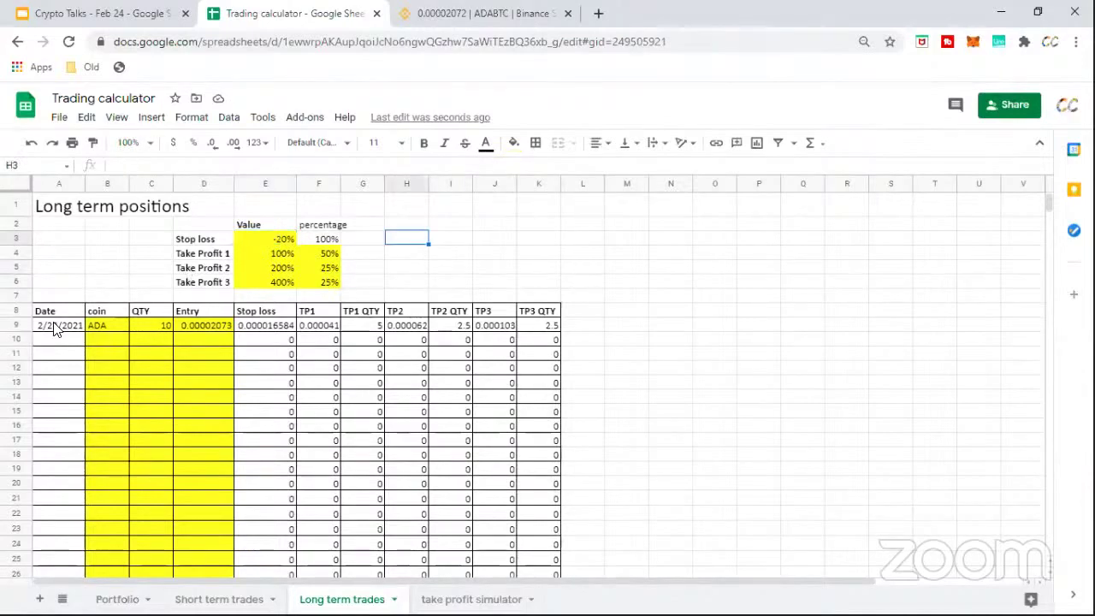
click(54, 330)
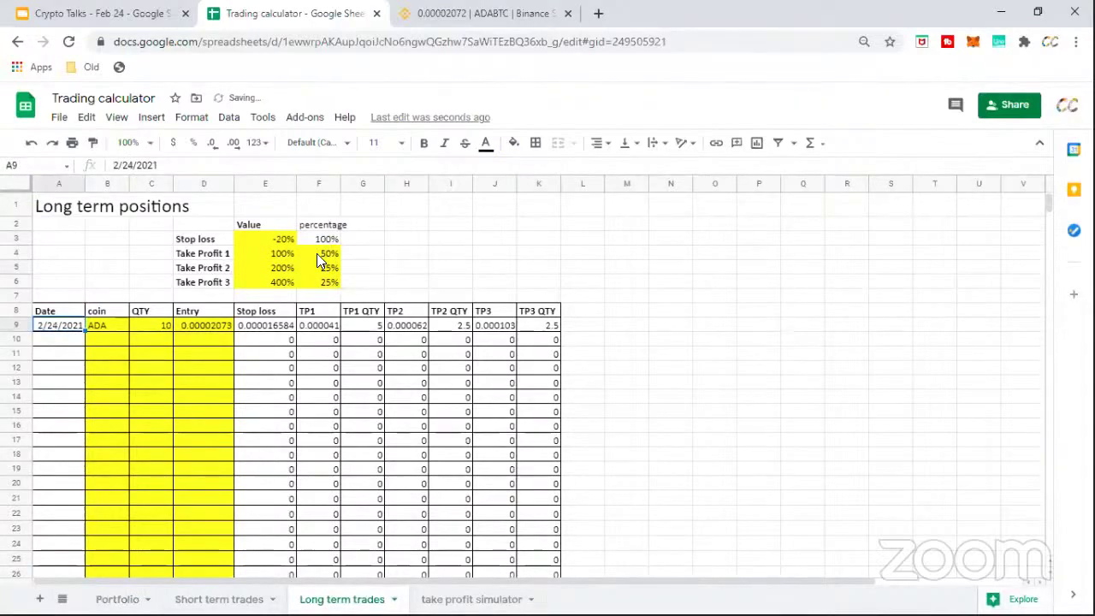
Review the Take Profit 1 value and percentage settings above the long-term positions table.
click(295, 242)
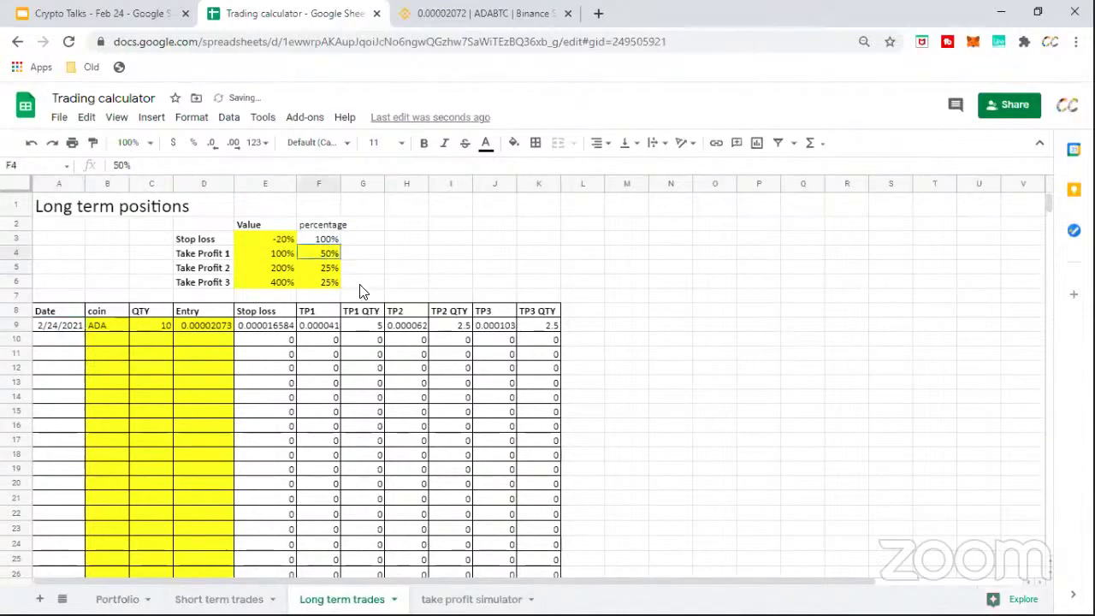
click(264, 254)
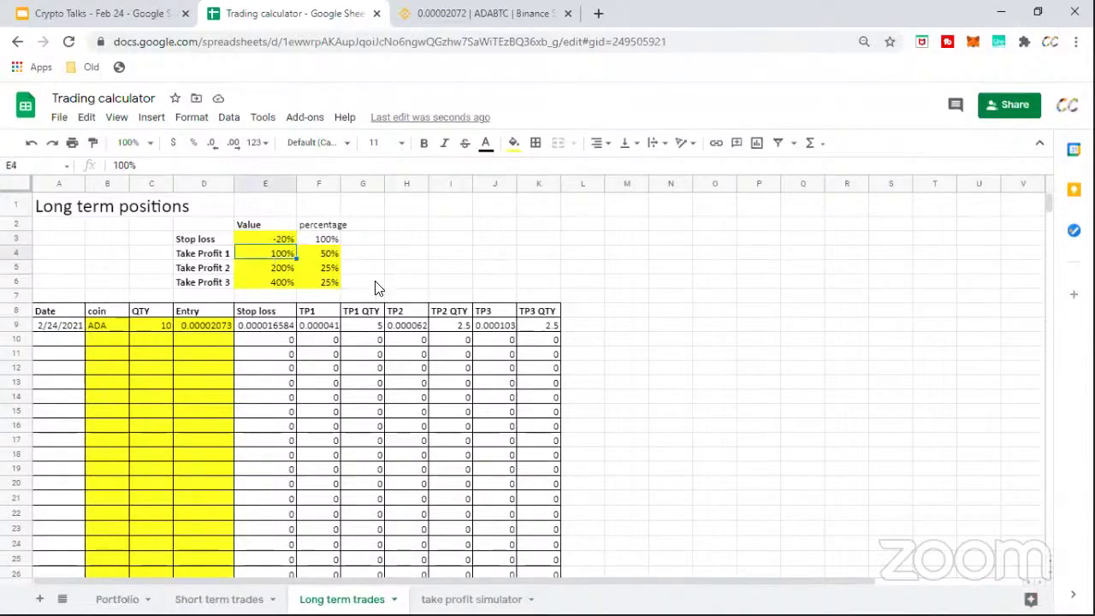
key(Right)
key(Right)
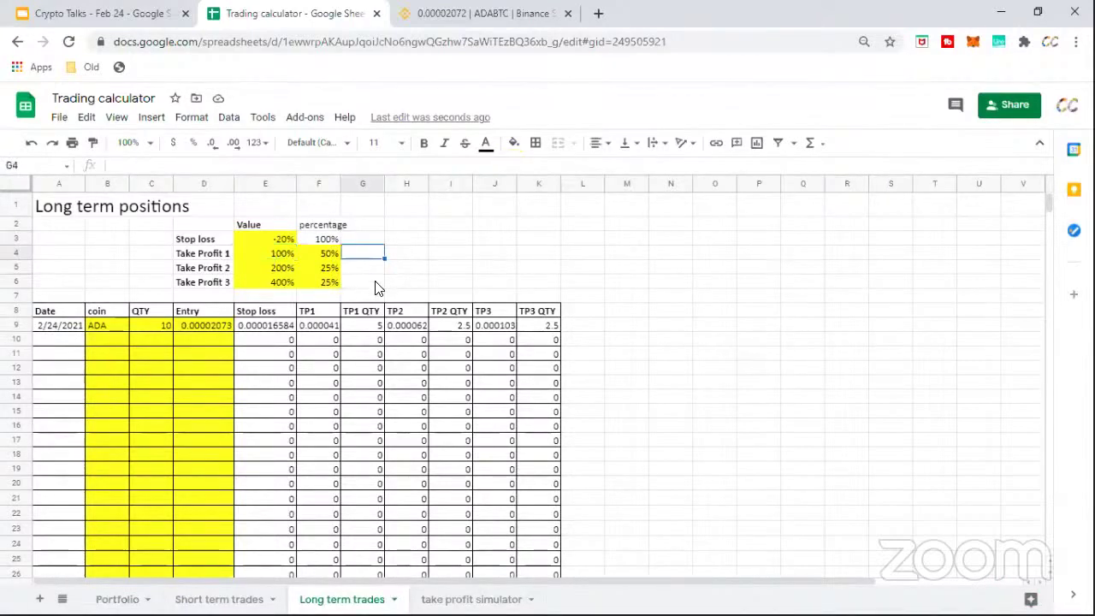
Add the note "Break even" beside Take Profit 1 in G4 and check that level's value and percentage.
text(Break even)
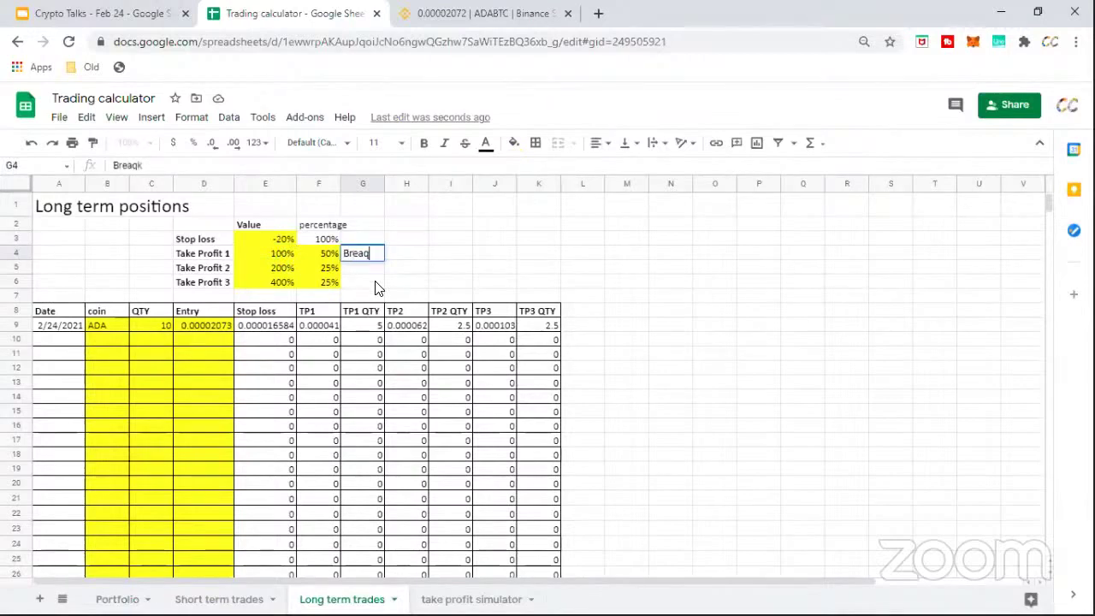
key(Return)
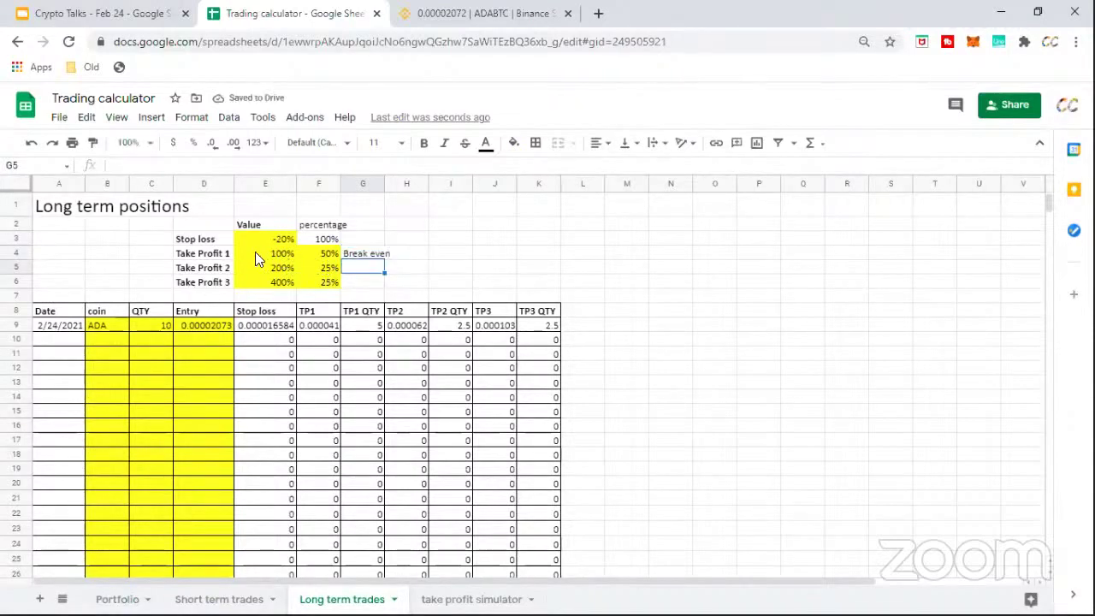
drag(265, 254, 318, 253)
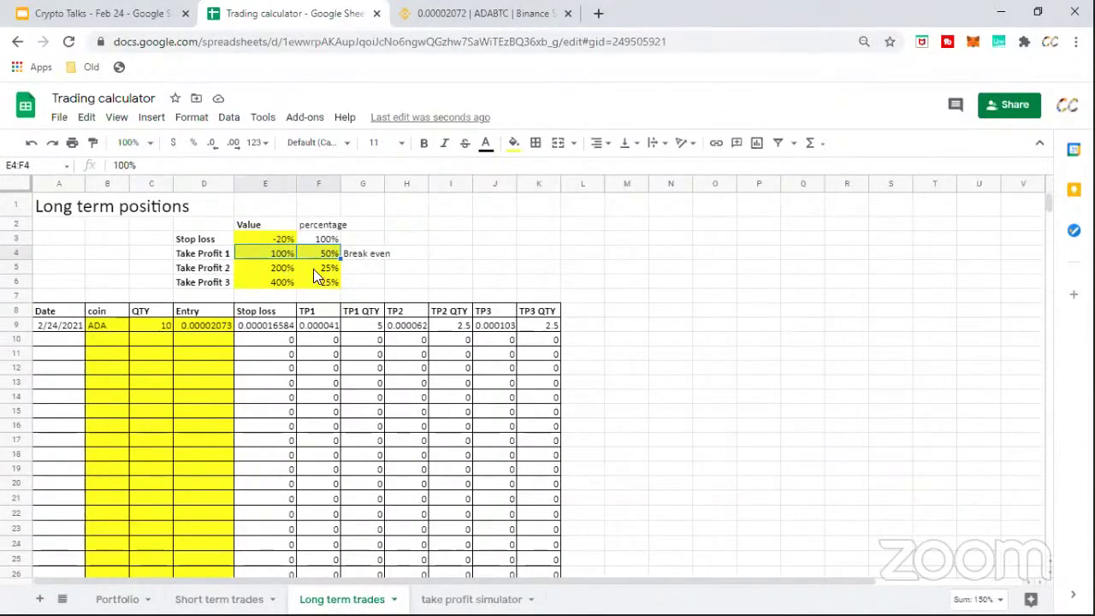
Review the value and percentage settings of Take Profit 2 and Take Profit 3.
click(284, 265)
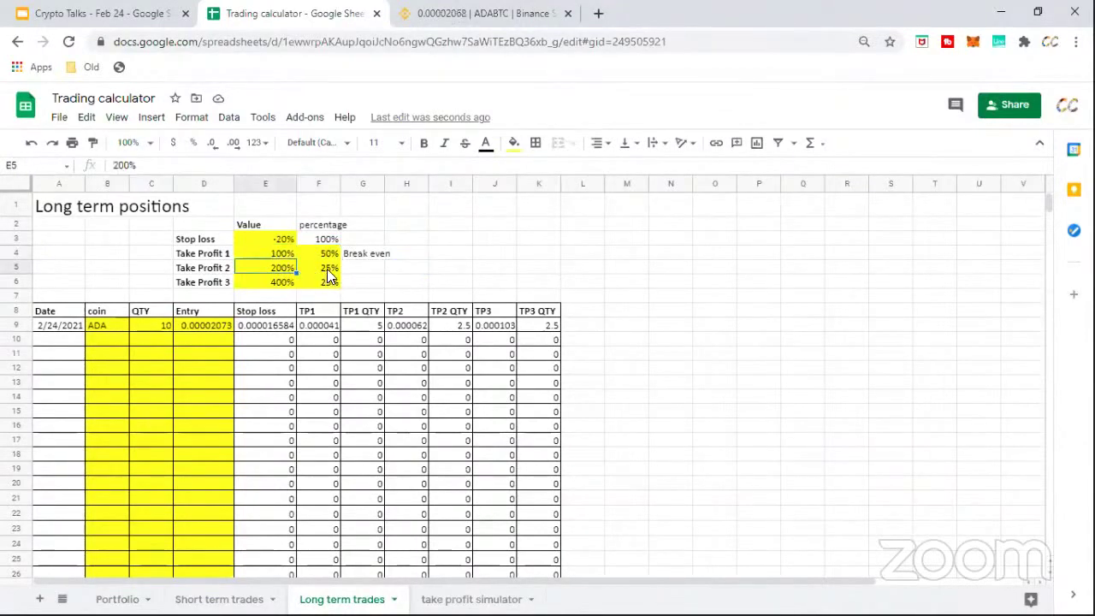
click(332, 270)
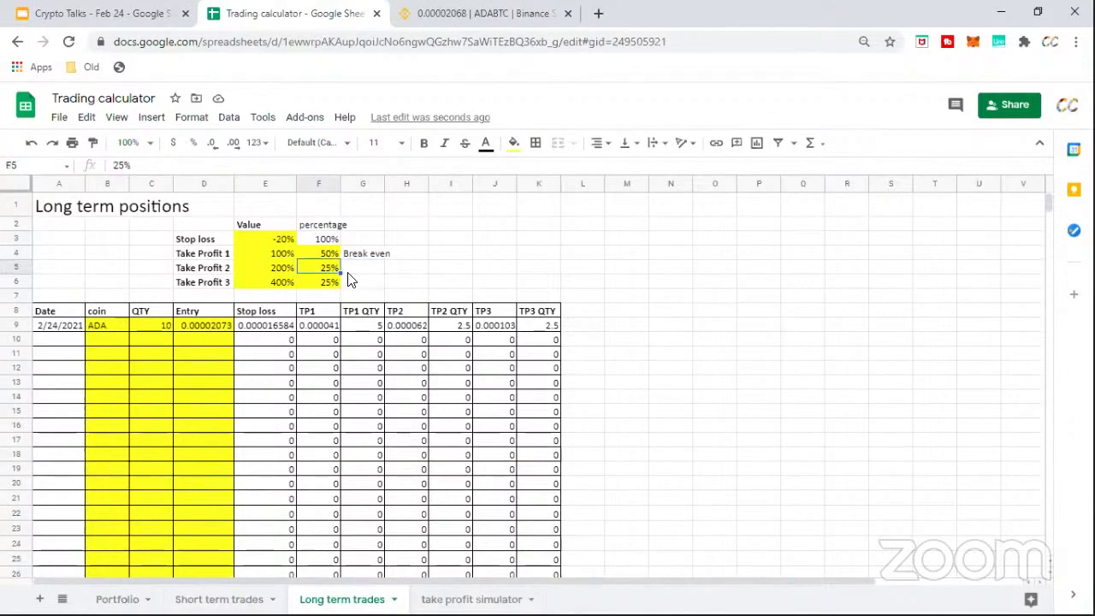
click(344, 270)
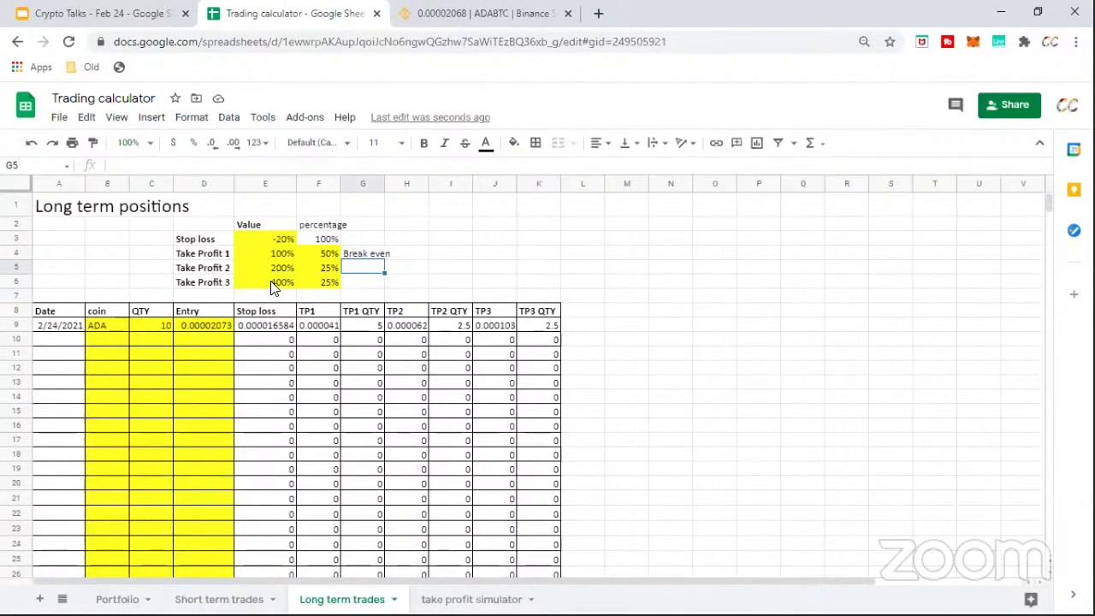
click(276, 286)
click(325, 283)
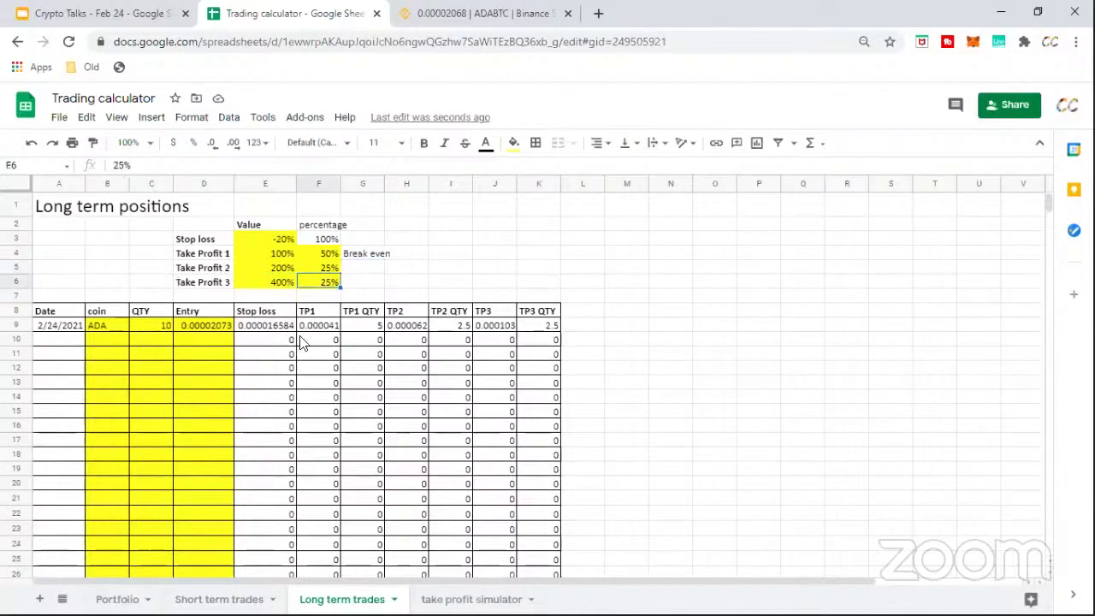
Look up the ADA position's TP1 price and place a limit sell order on Binance for 5 ADA at 0.00004146 BTC.
key(Down)
key(Down)
key(Down)
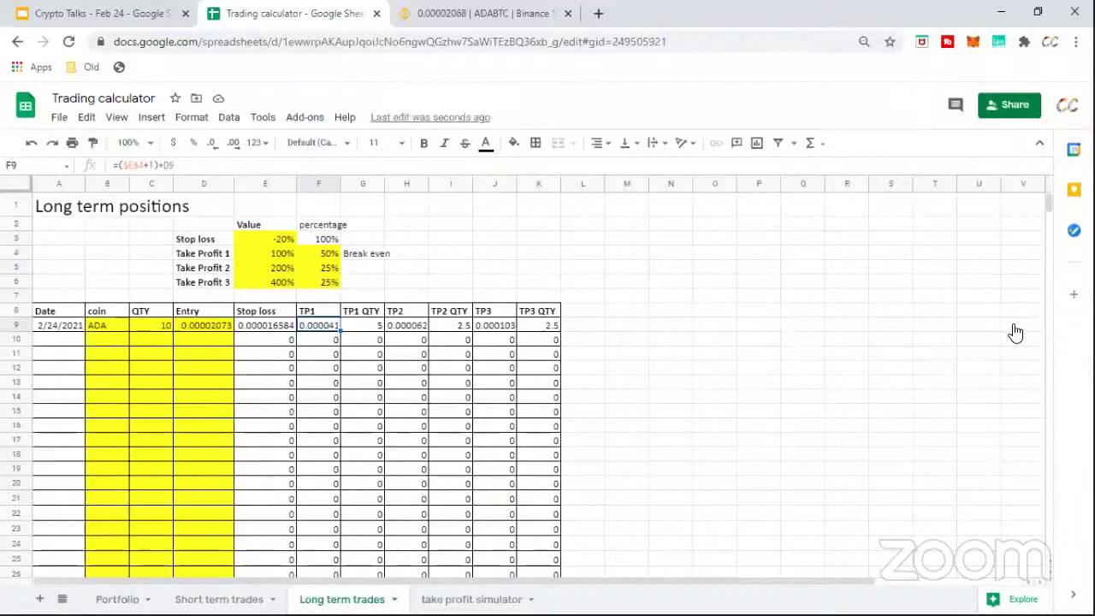
key(ctrl+Tab)
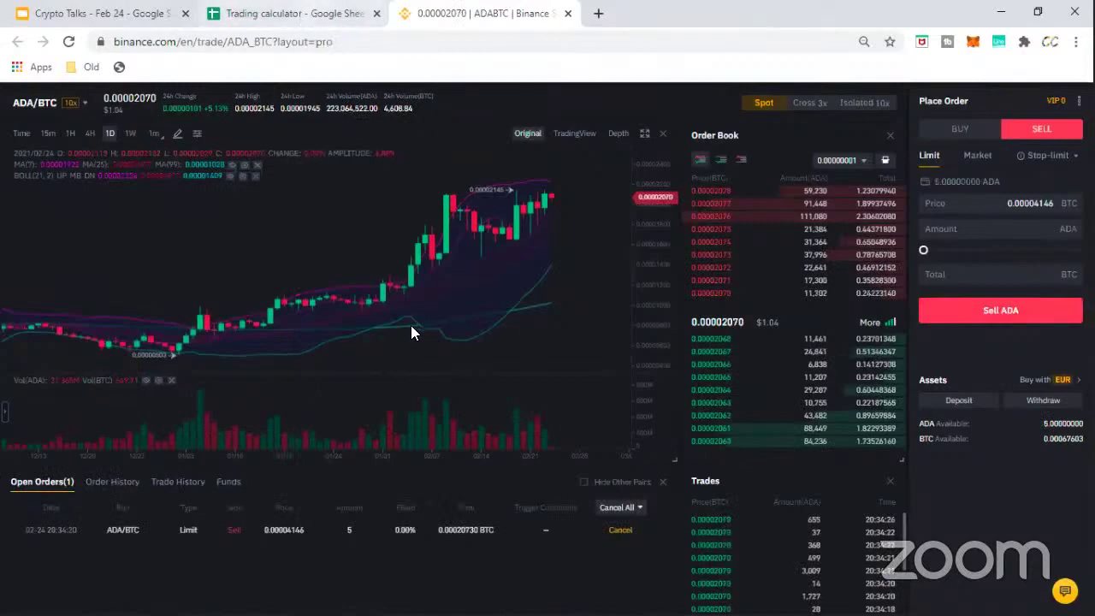
Look up the TP2 price in the Trading calculator and place a limit sell order on Binance for 2 ADA at 0.00006219 BTC.
key(ctrl+Page_Up)
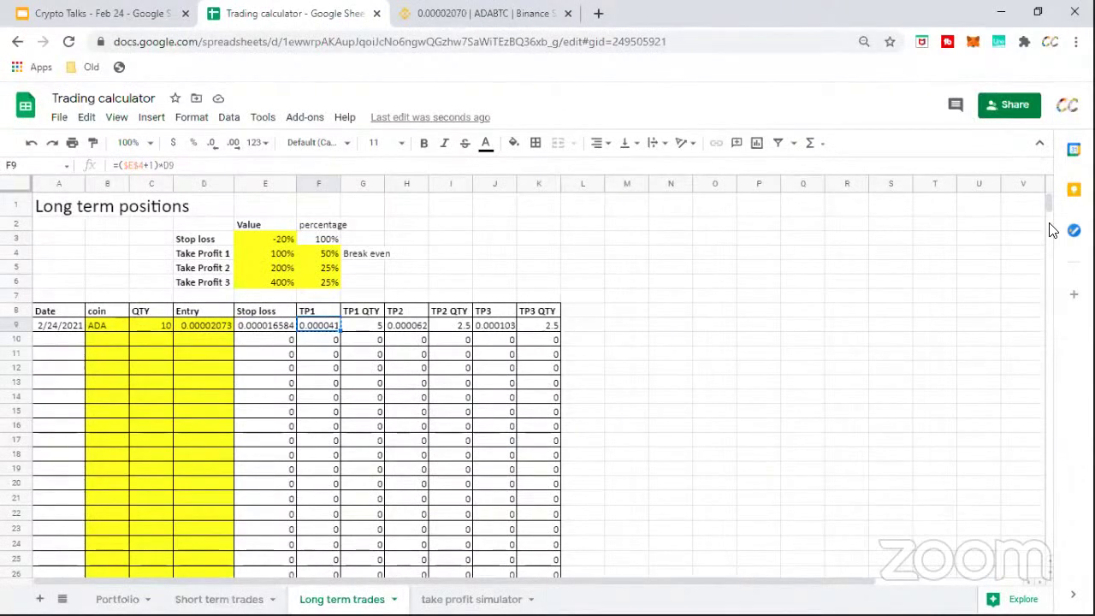
key(ctrl+Tab)
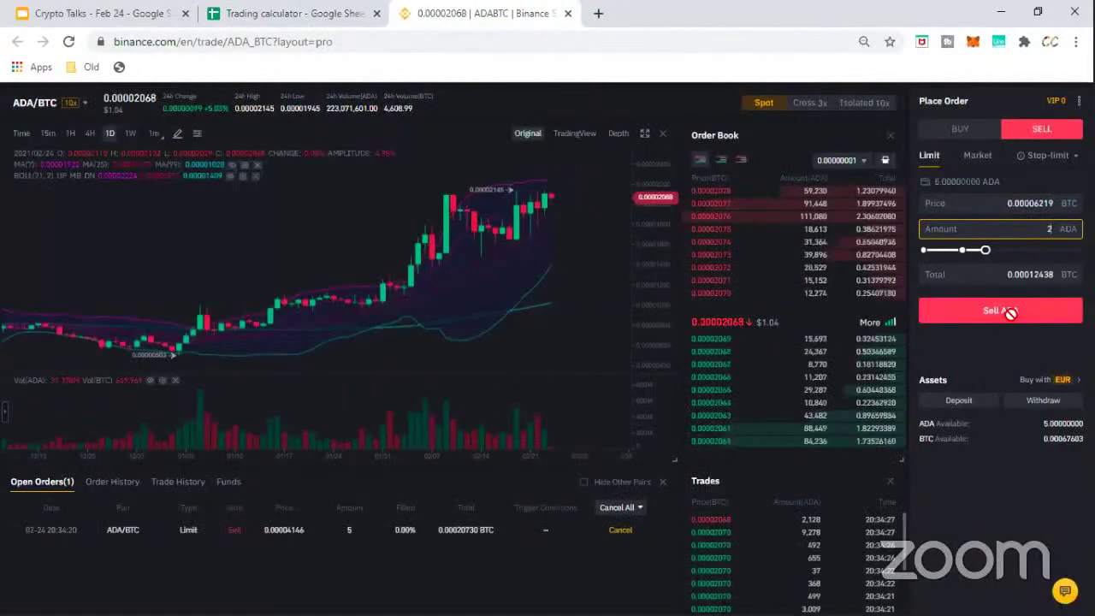
key(Return)
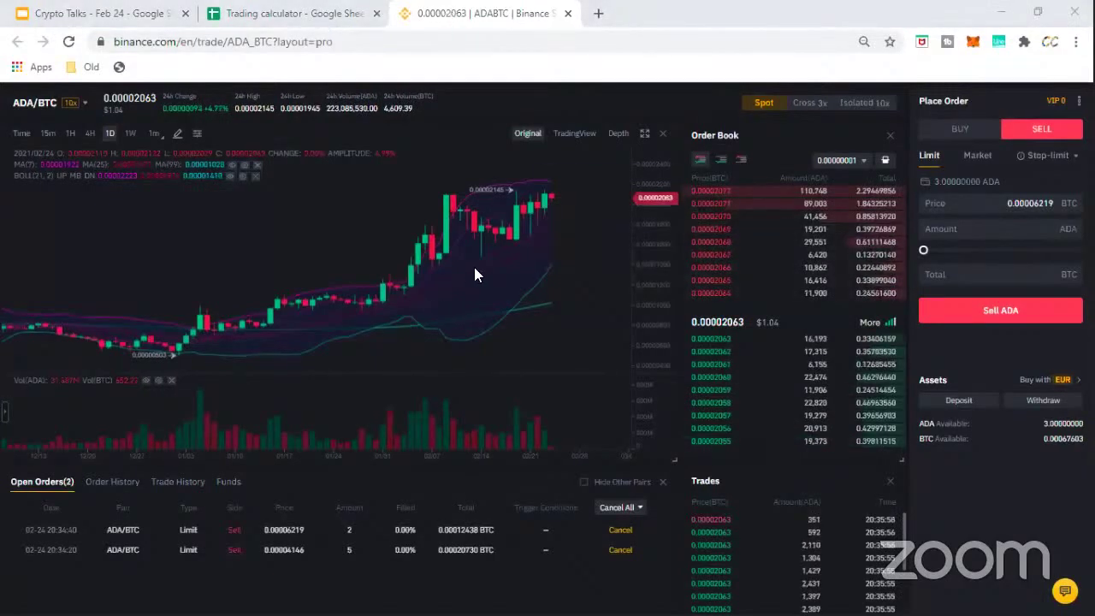
Return to the Trading calculator spreadsheet and open the Short term trades sheet.
key(ctrl+shift+Tab)
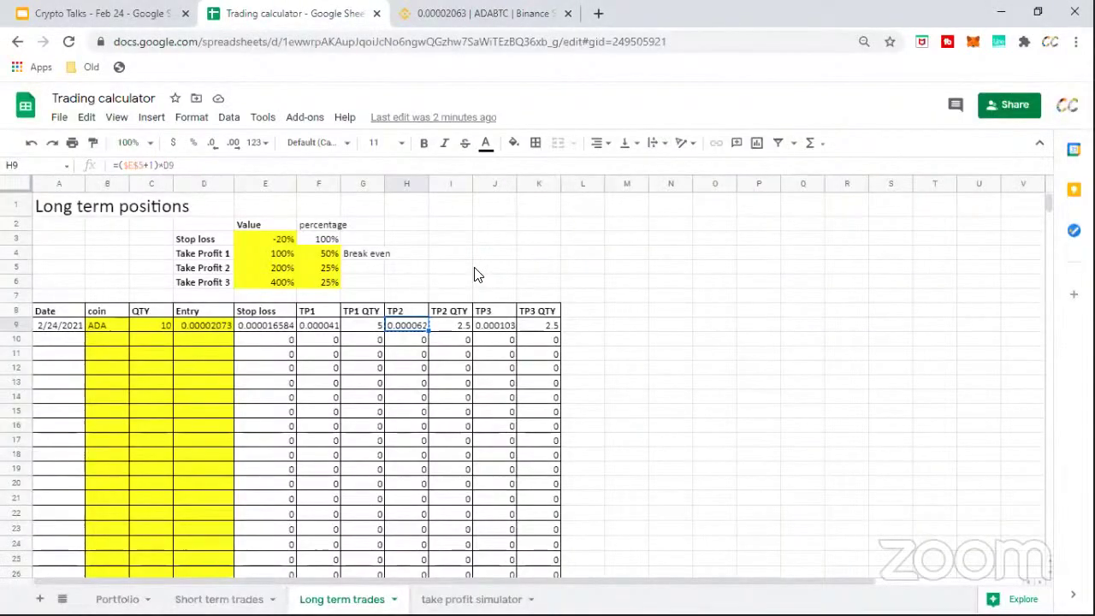
key(ctrl+c)
key(Up)
key(Up)
key(Up)
key(Up)
key(Right)
key(Right)
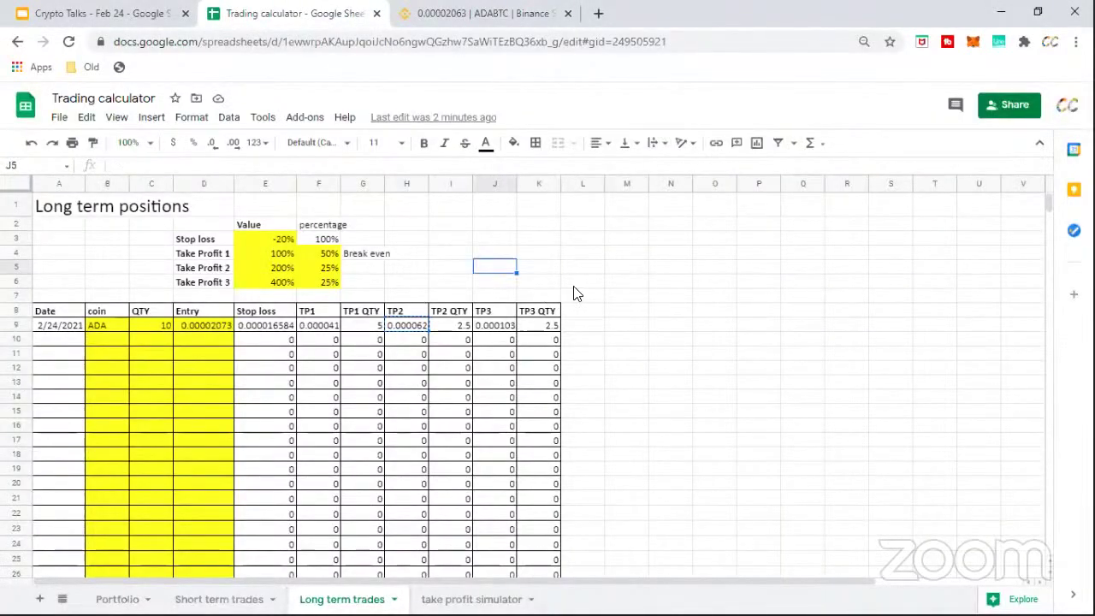
key(Right)
key(Right)
key(Down)
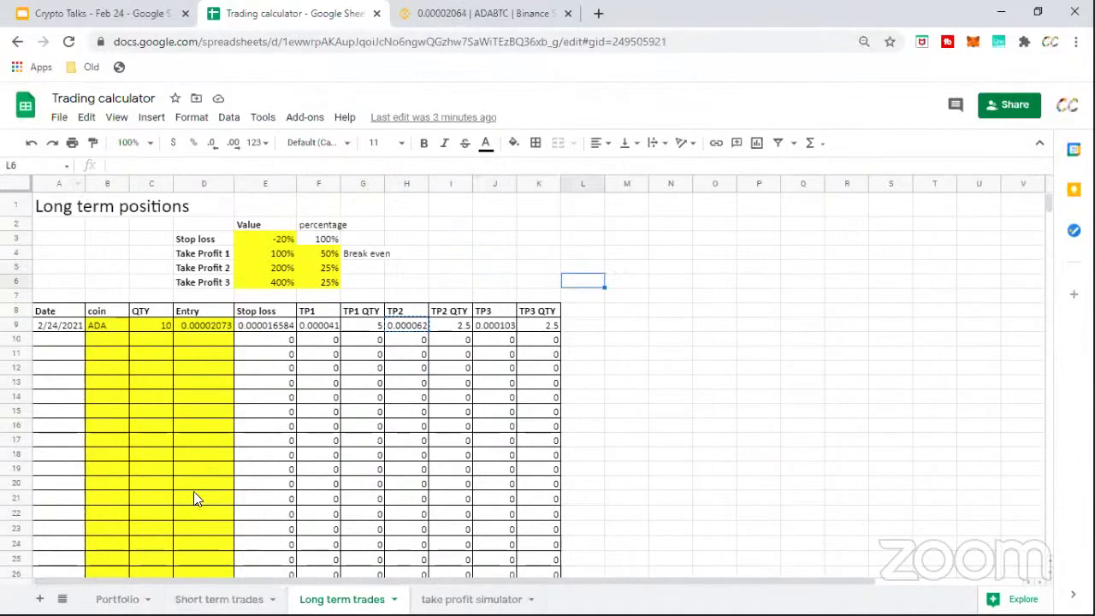
click(247, 475)
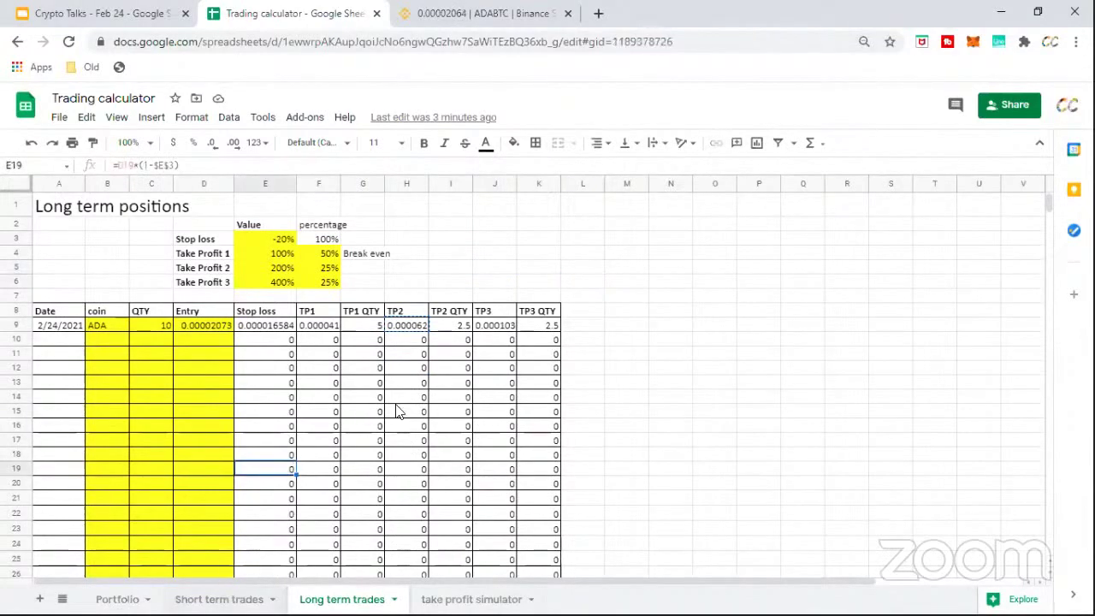
key(ctrl+shift+Page_Up)
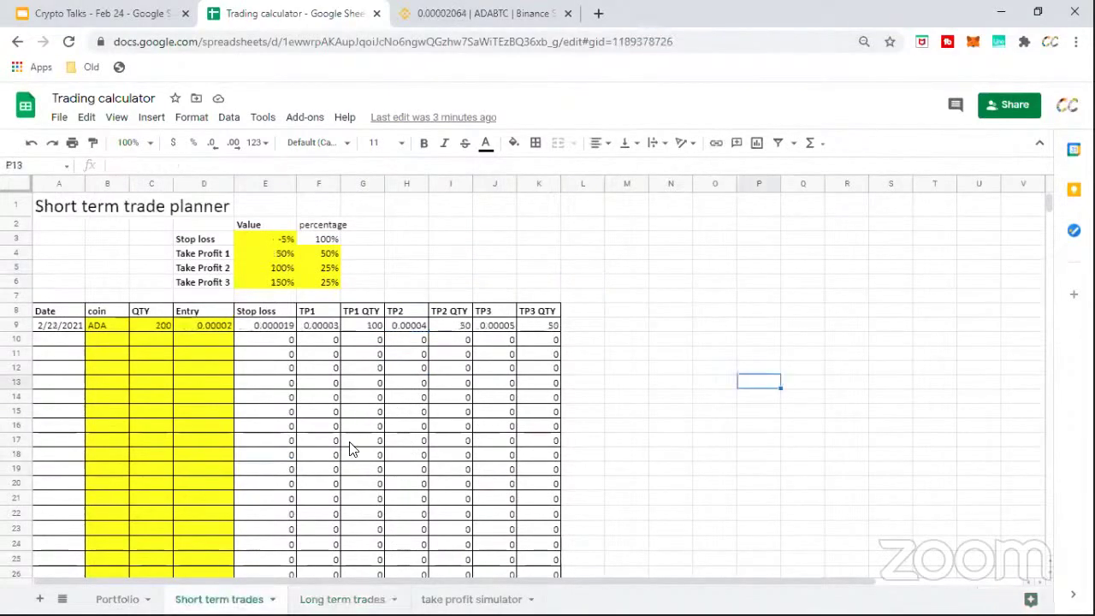
Review the short term trade planner's stop-loss and take-profit settings.
click(692, 432)
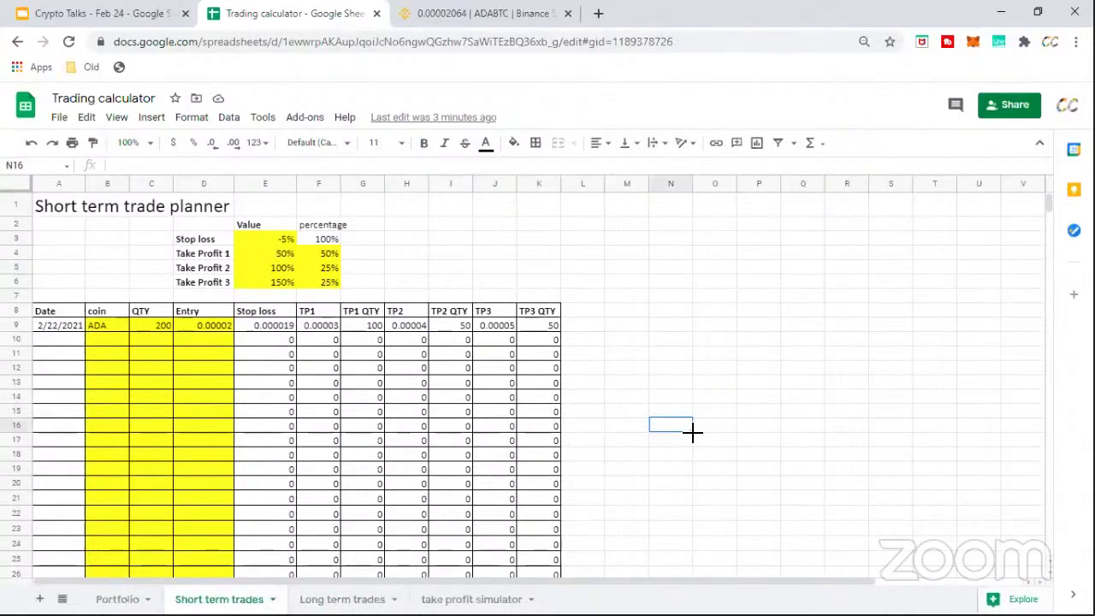
drag(648, 337, 41, 239)
click(715, 346)
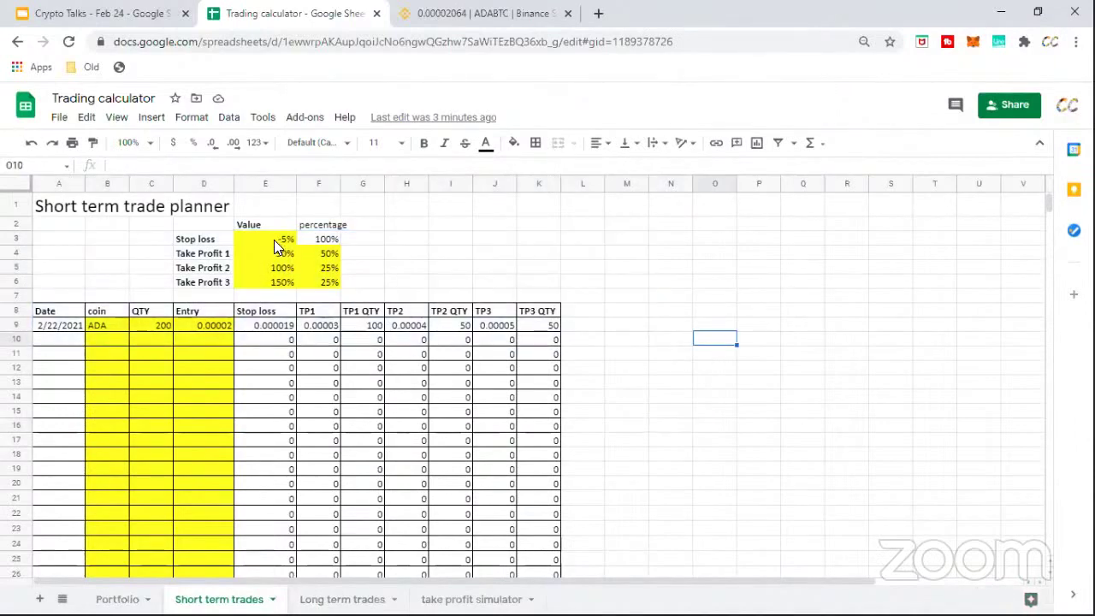
click(486, 298)
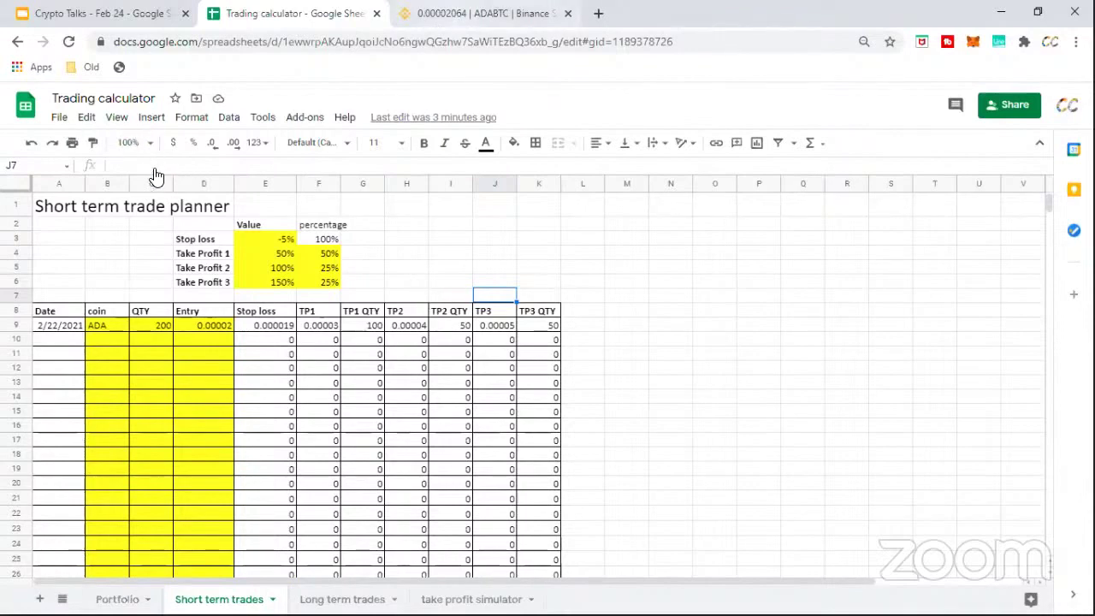
Consult Binance's 3m ADA/BTC chart, set the short-term ADA Entry to 0.00002034 and show its stop loss to eight decimals.
key(ctrl+Tab)
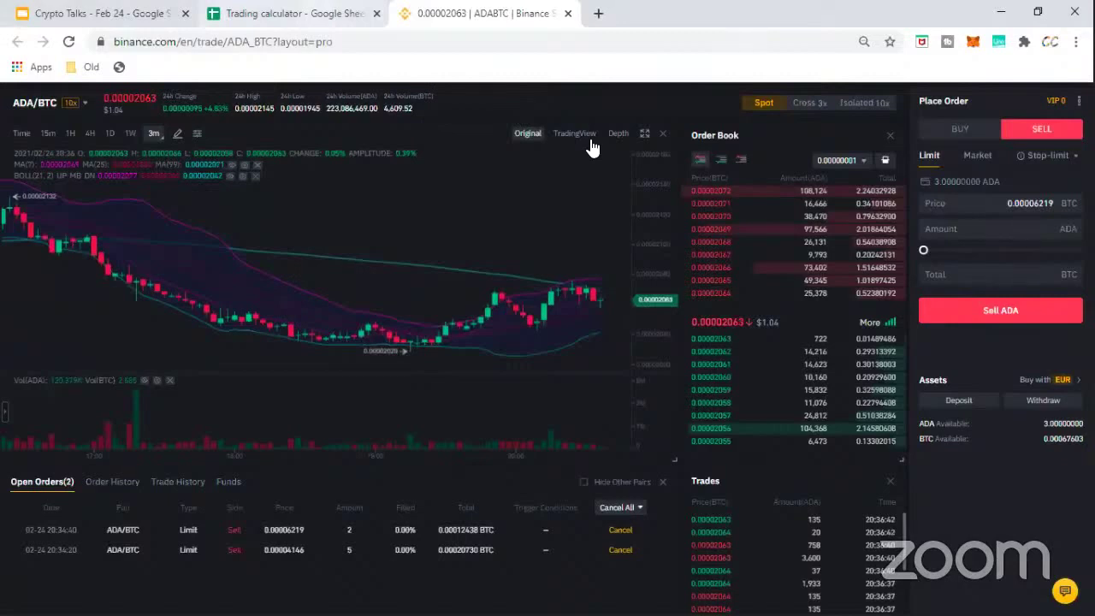
key(ctrl+shift+Tab)
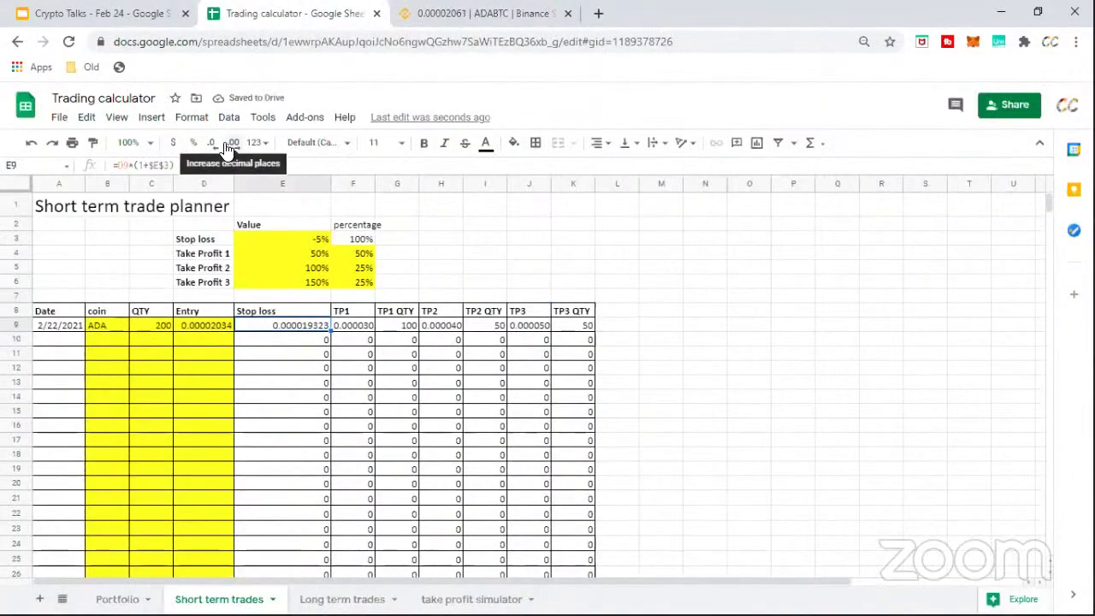
click(212, 143)
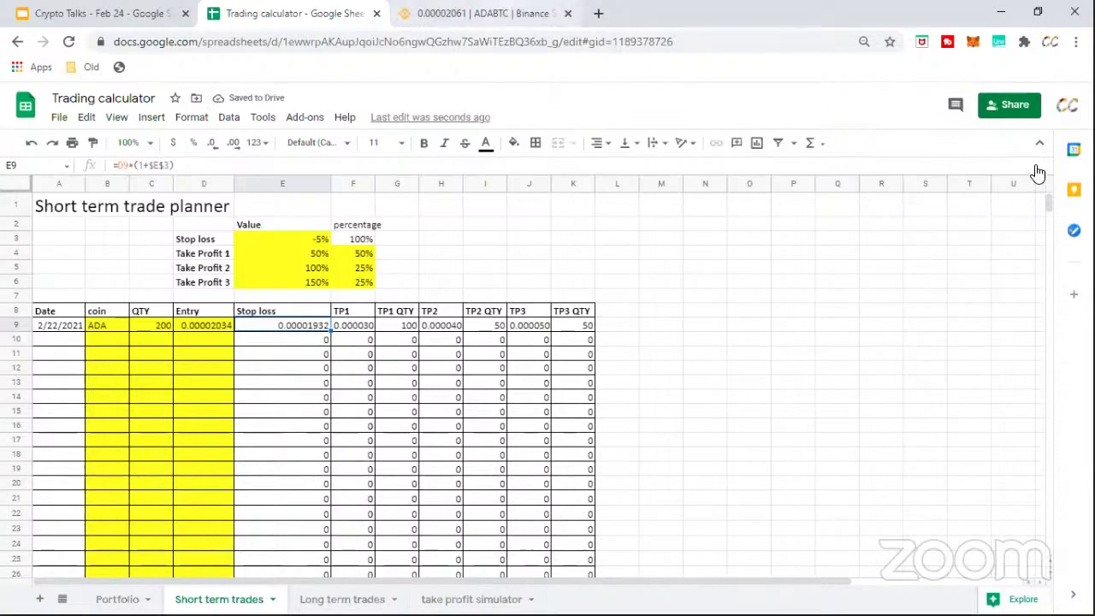
key(ctrl+Tab)
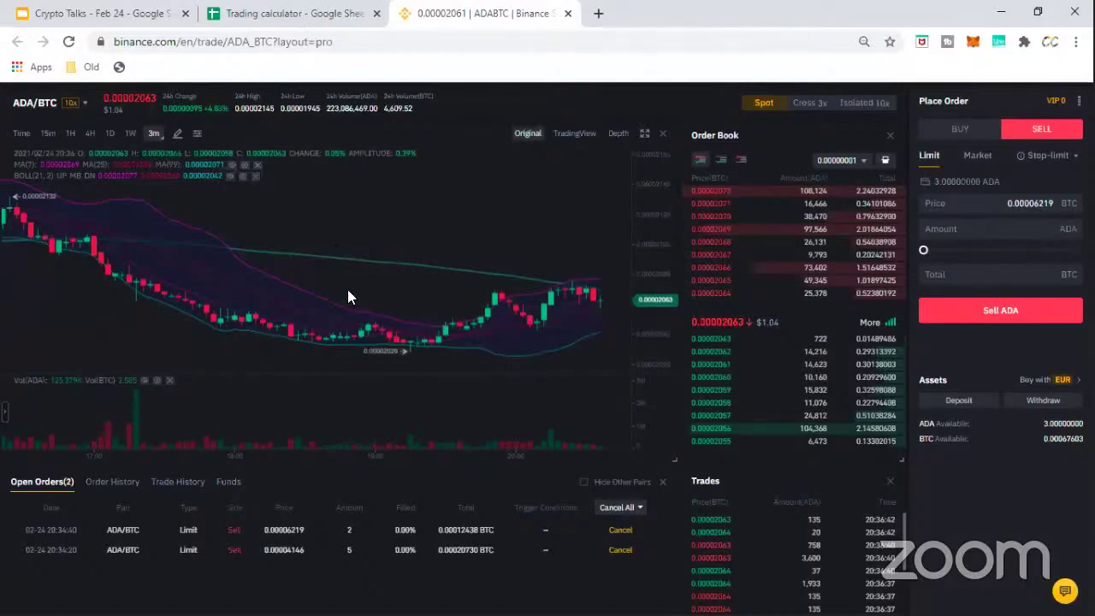
key(ctrl+shift+Tab)
Show more decimal places for the short-term ADA TP1, TP2 and TP3 prices and widen their columns to fit.
click(234, 144)
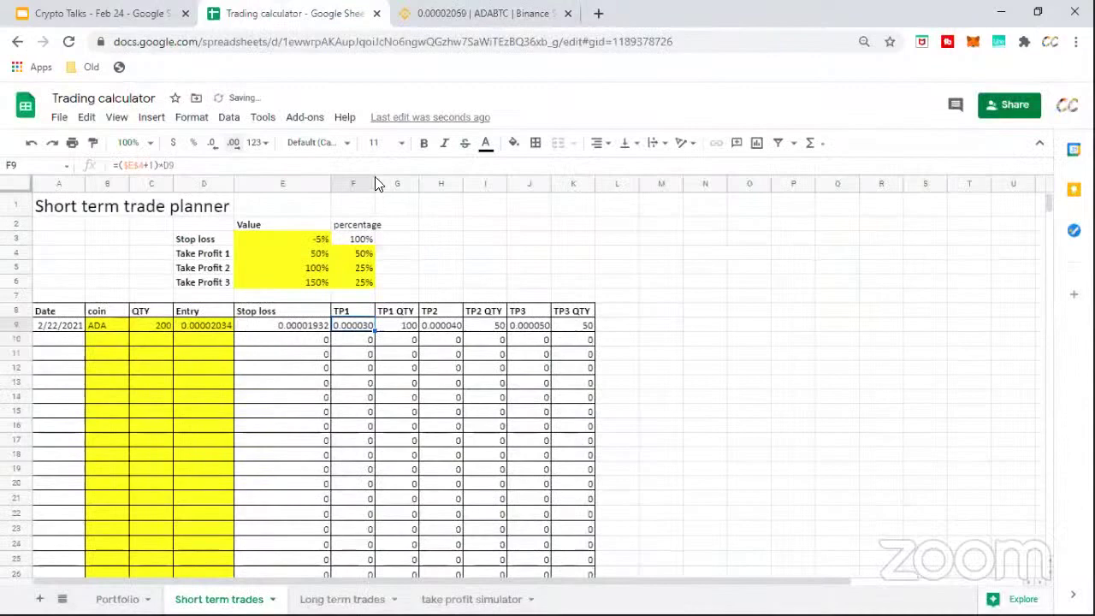
drag(407, 182, 412, 182)
drag(446, 263, 400, 325)
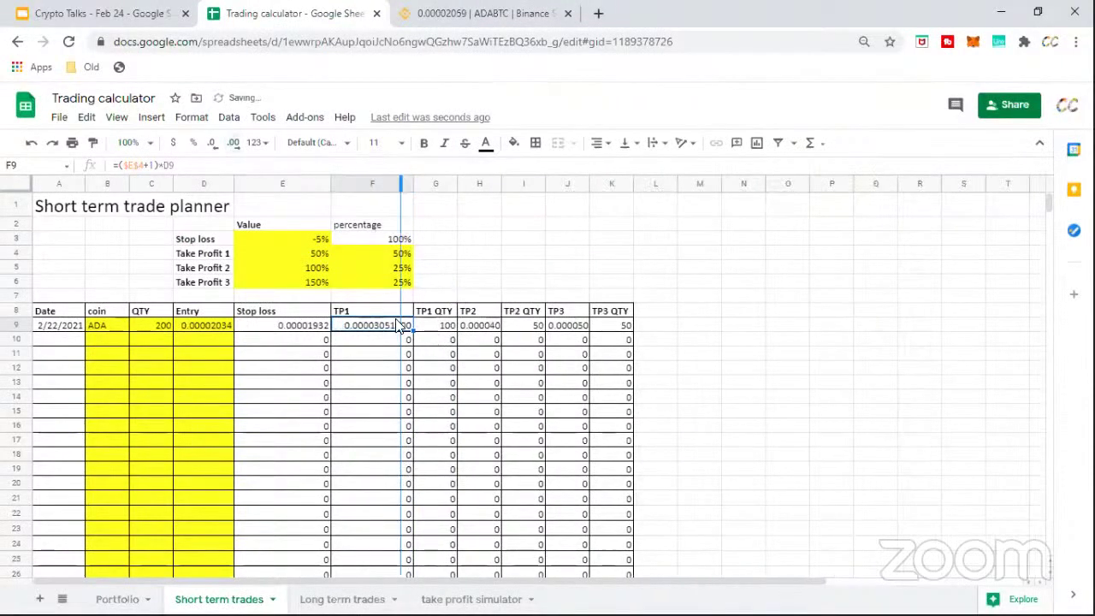
click(471, 325)
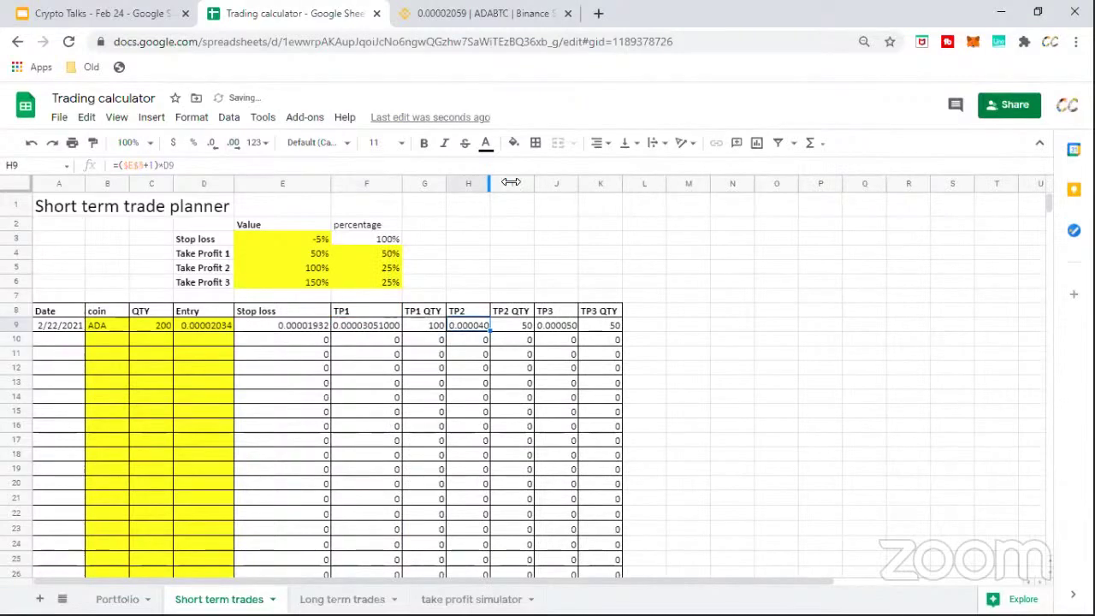
double_click(511, 182)
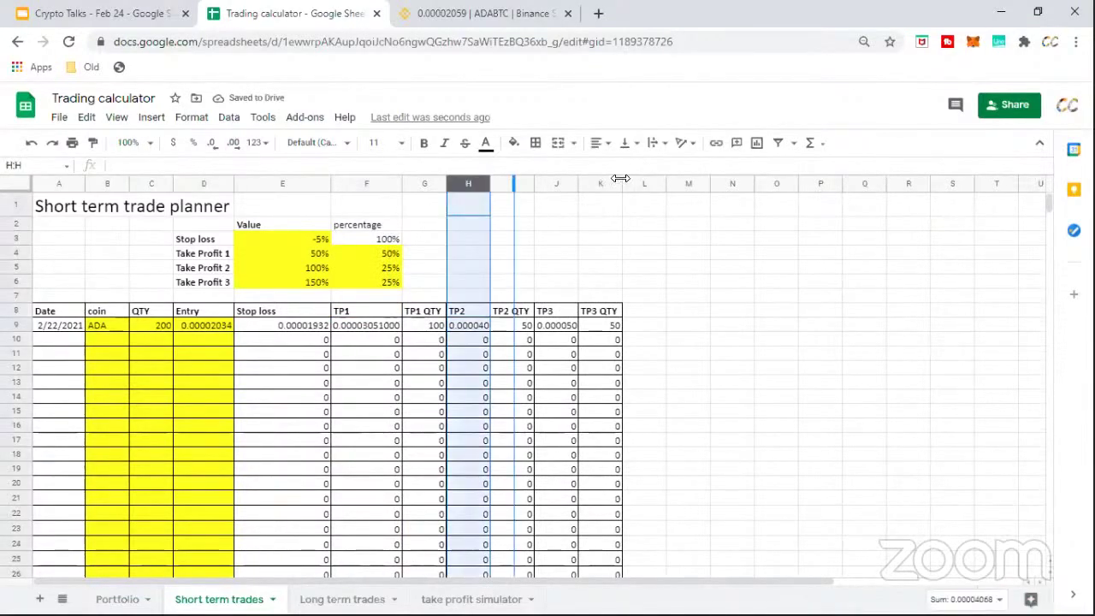
drag(629, 176, 631, 180)
click(778, 313)
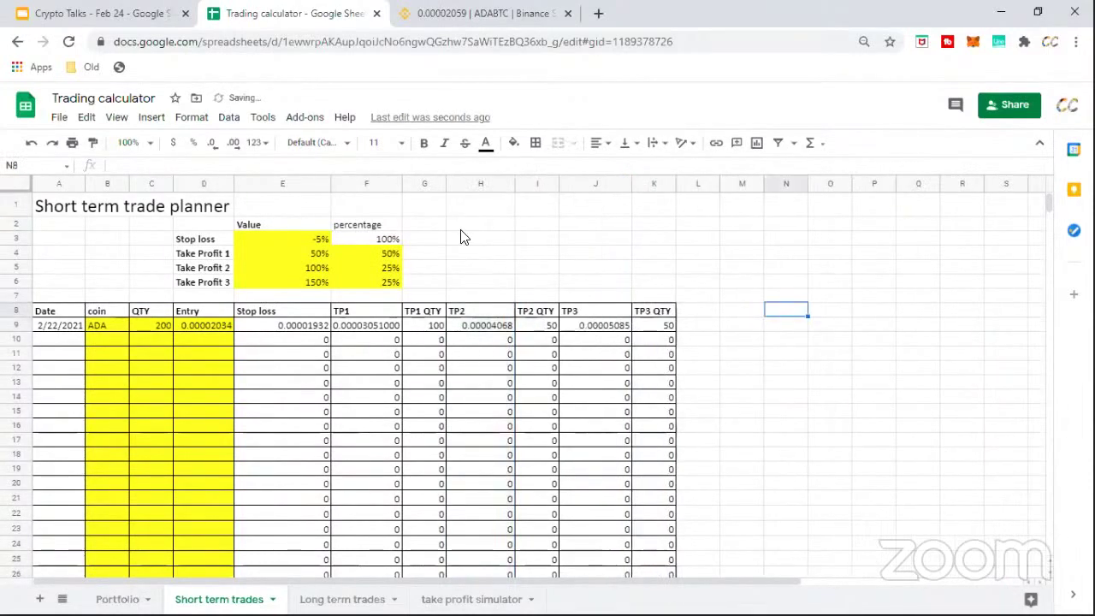
Set the short-term Take Profit 1, 2 and 3 values to 10%, 20% and 30%.
key(ctrl+z)
key(ctrl+z)
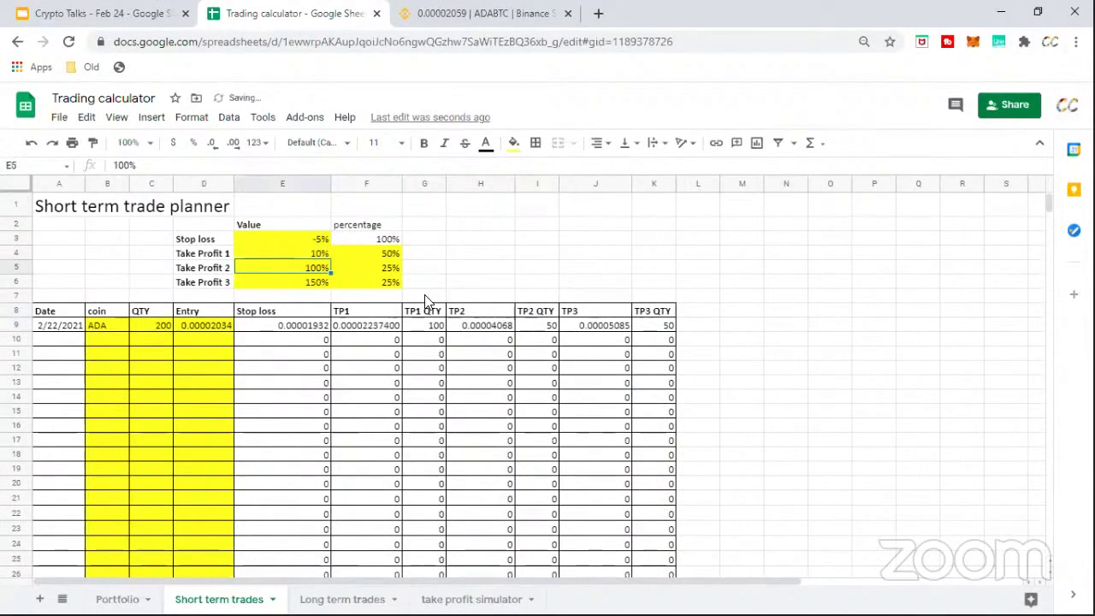
key(ctrl+z)
key(ctrl+z)
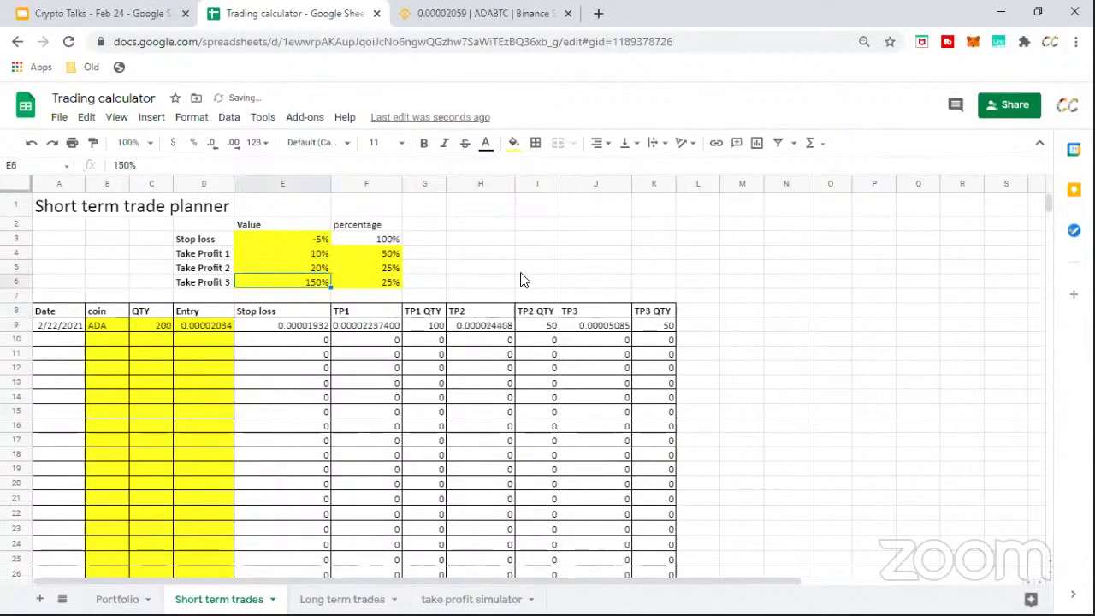
key(ctrl+z)
key(Down)
key(Down)
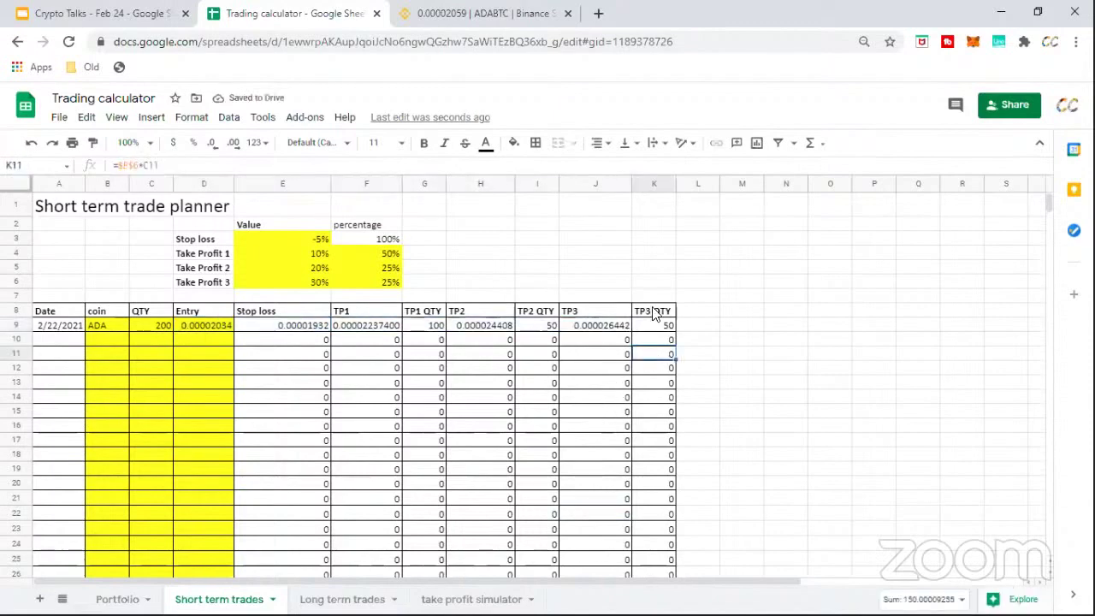
click(697, 251)
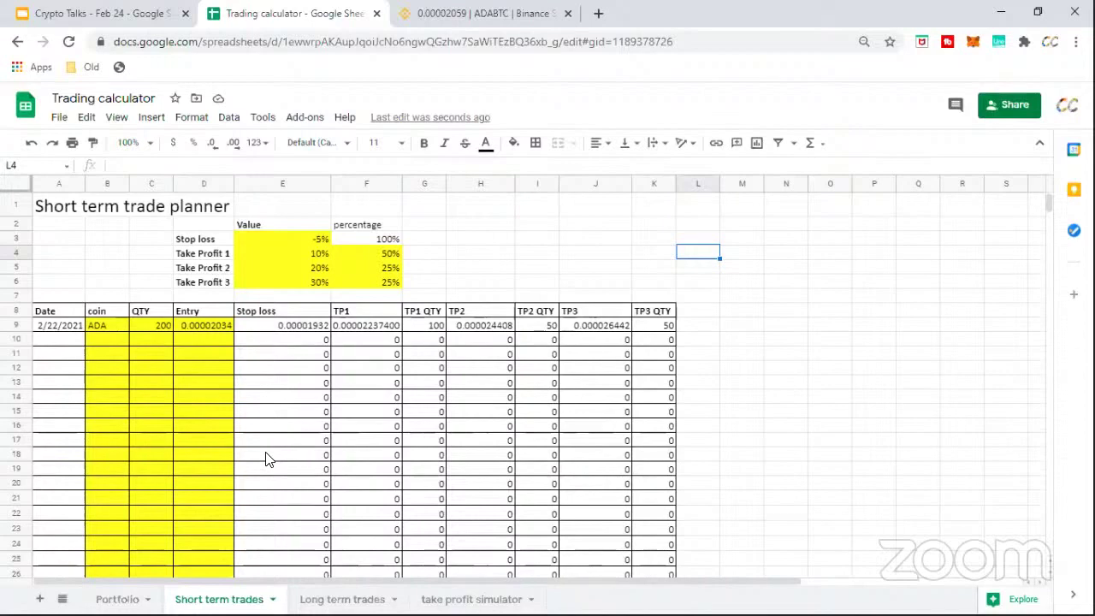
click(786, 340)
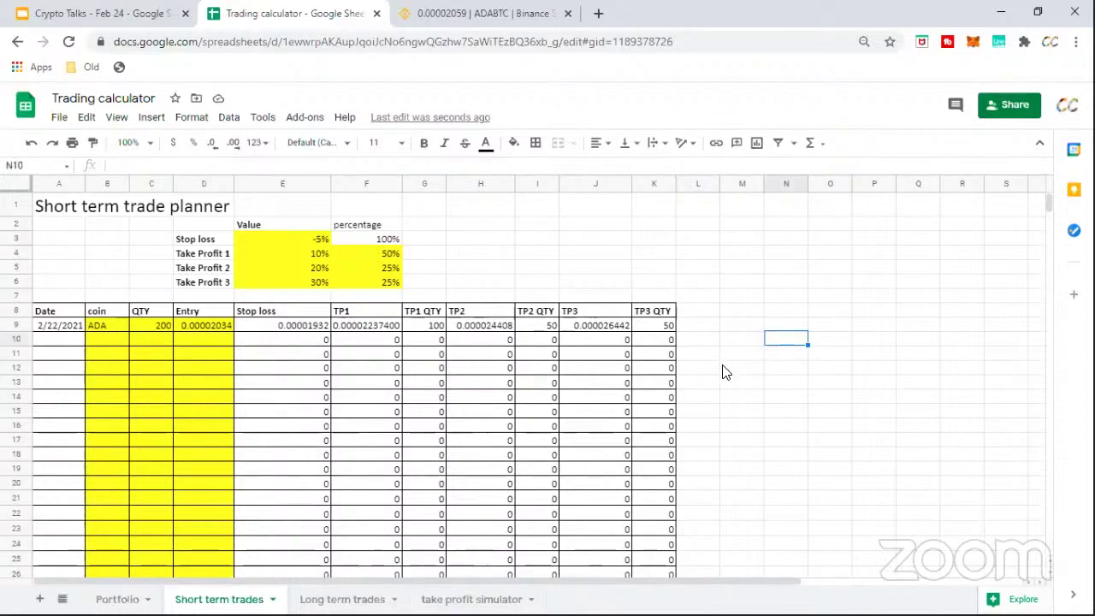
click(735, 388)
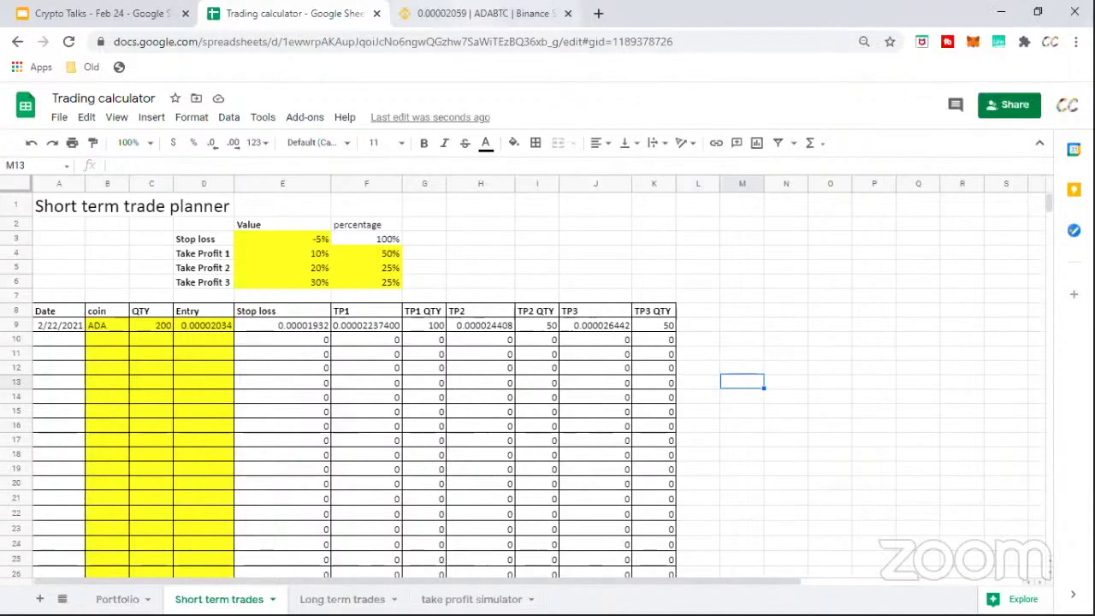
key(ctrl+Tab)
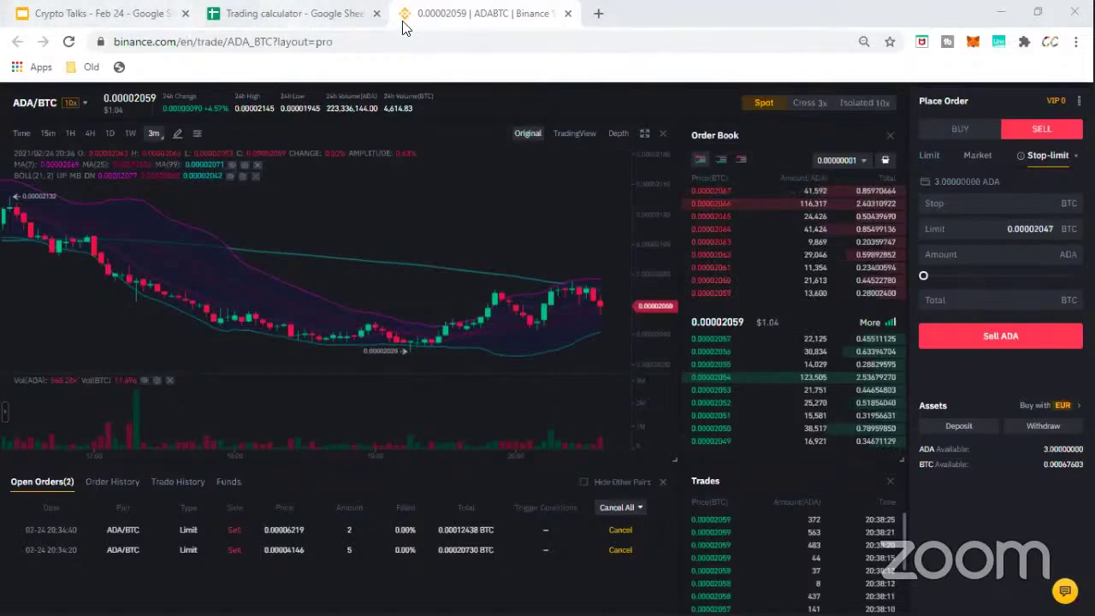
key(ctrl+shift+Tab)
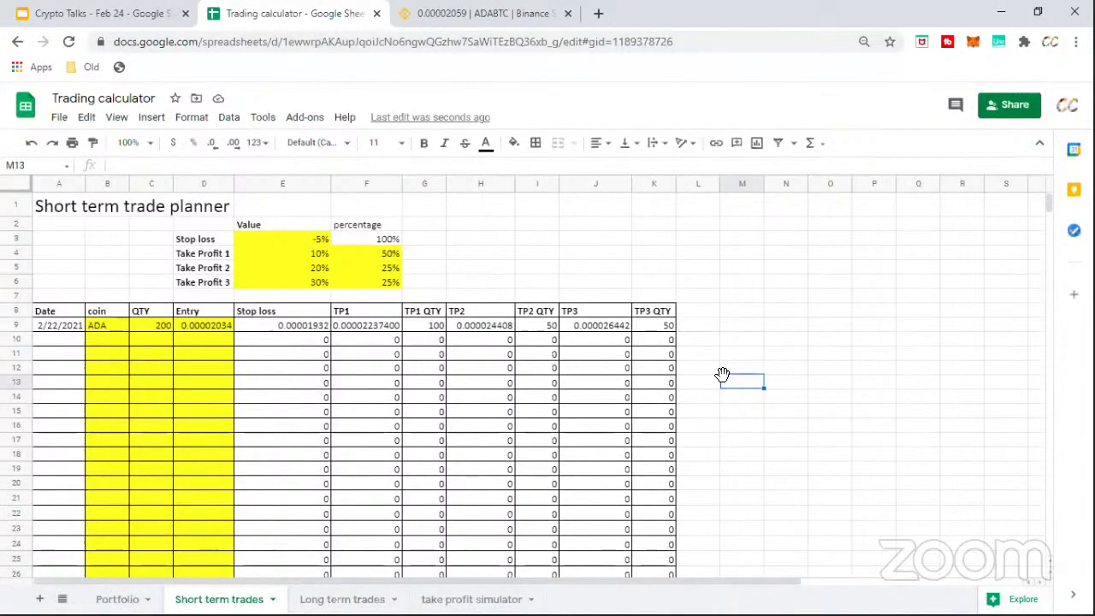
key(Right)
key(Right)
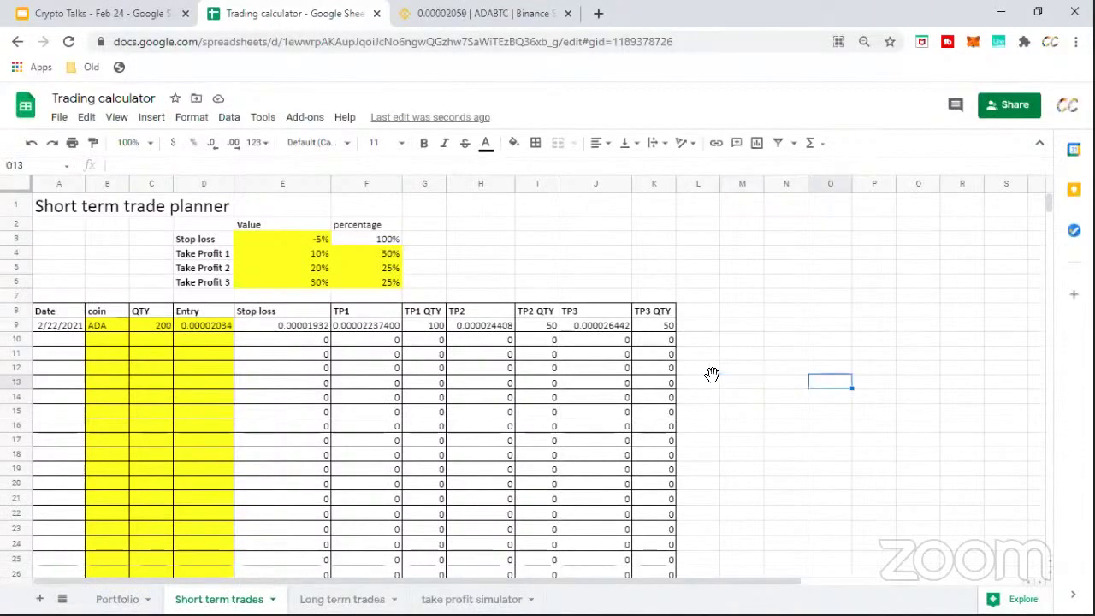
key(Left)
key(Left)
key(Up)
key(Up)
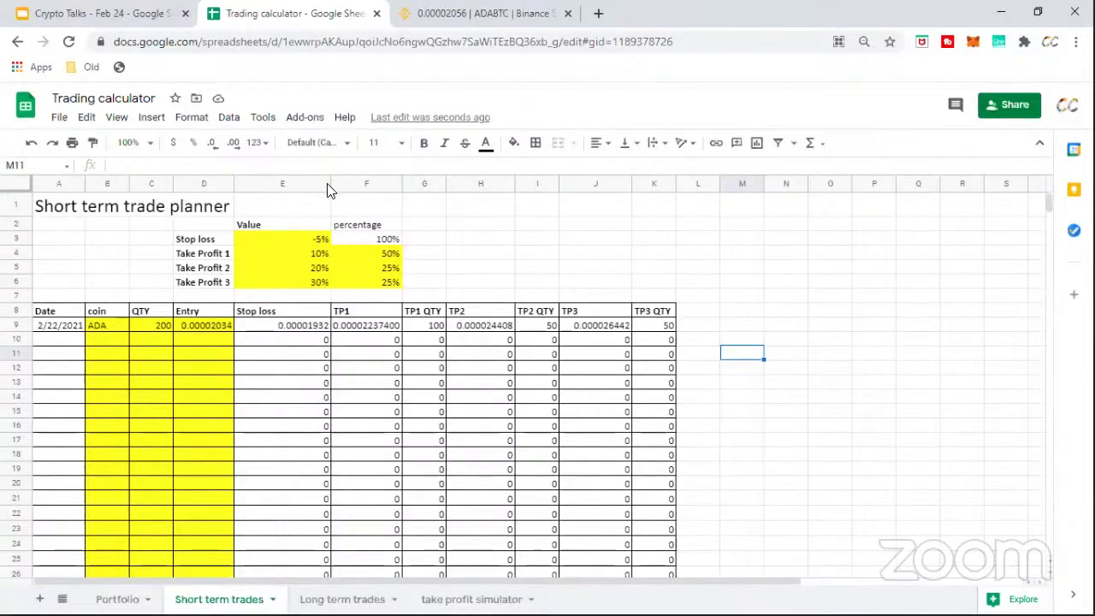
Narrow the Stop loss column of the short term trade planner.
drag(331, 188, 307, 186)
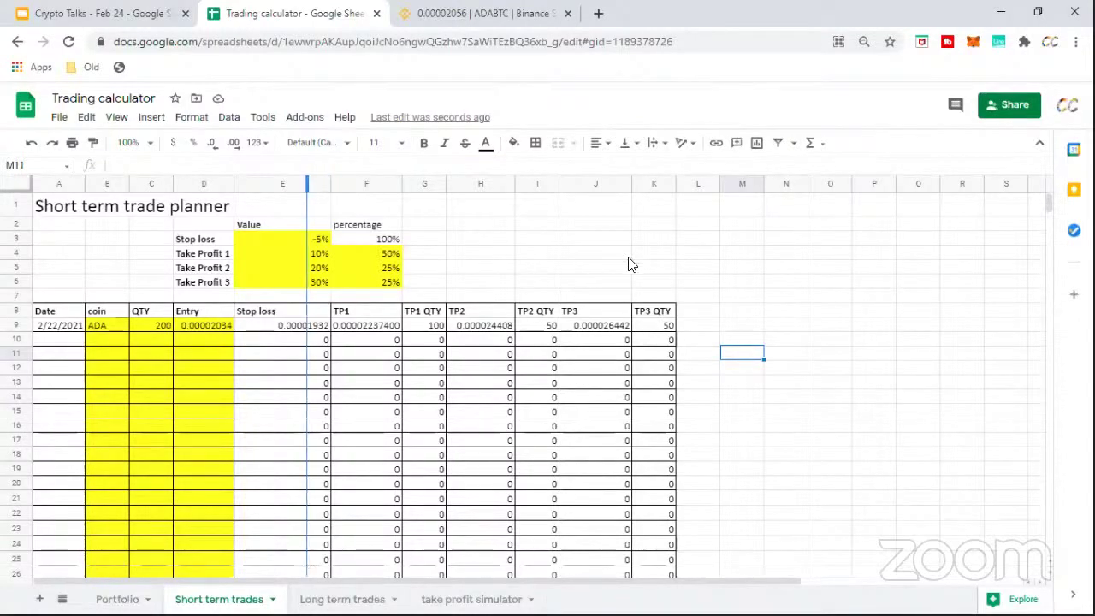
click(762, 482)
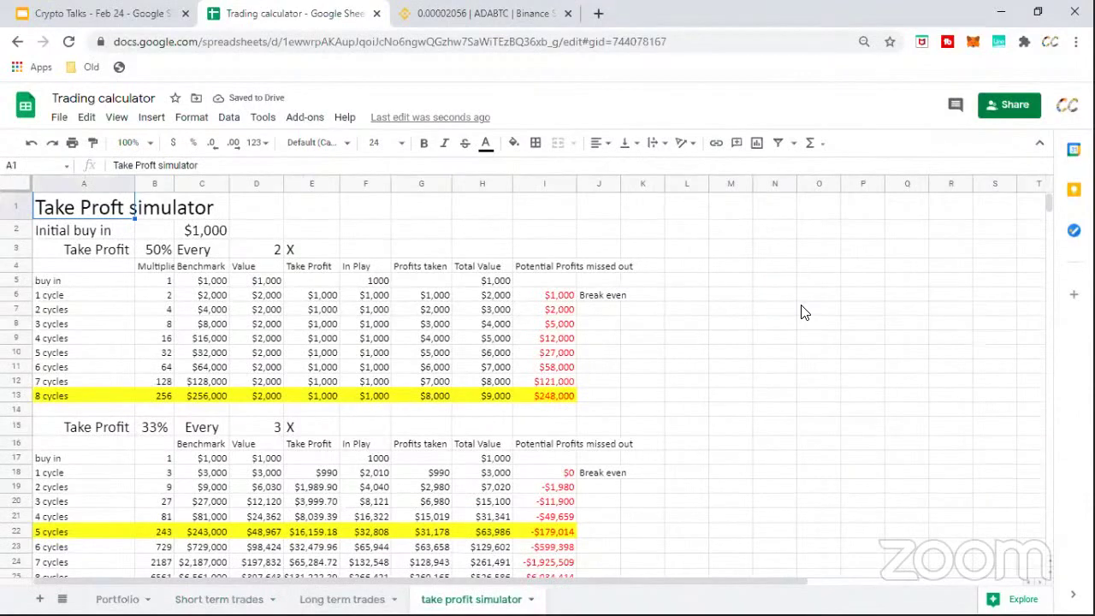
Look over the take profit simulator's initial buy-in and its 50% every 2X, 33% every 3X and 25% every 4X scenarios.
click(803, 301)
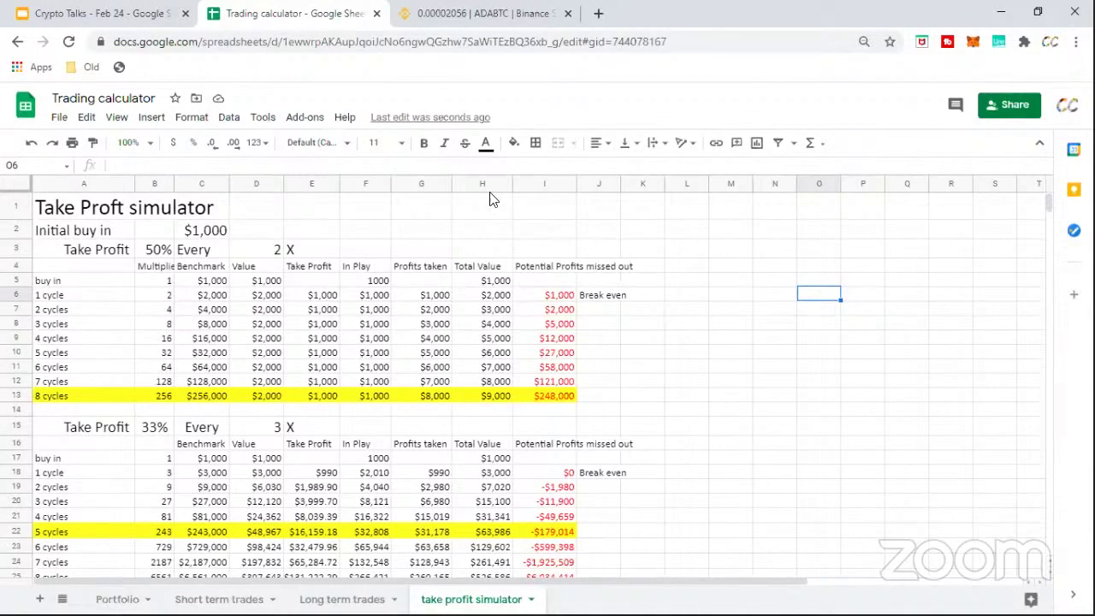
click(627, 268)
scroll(738, 323, down, 4)
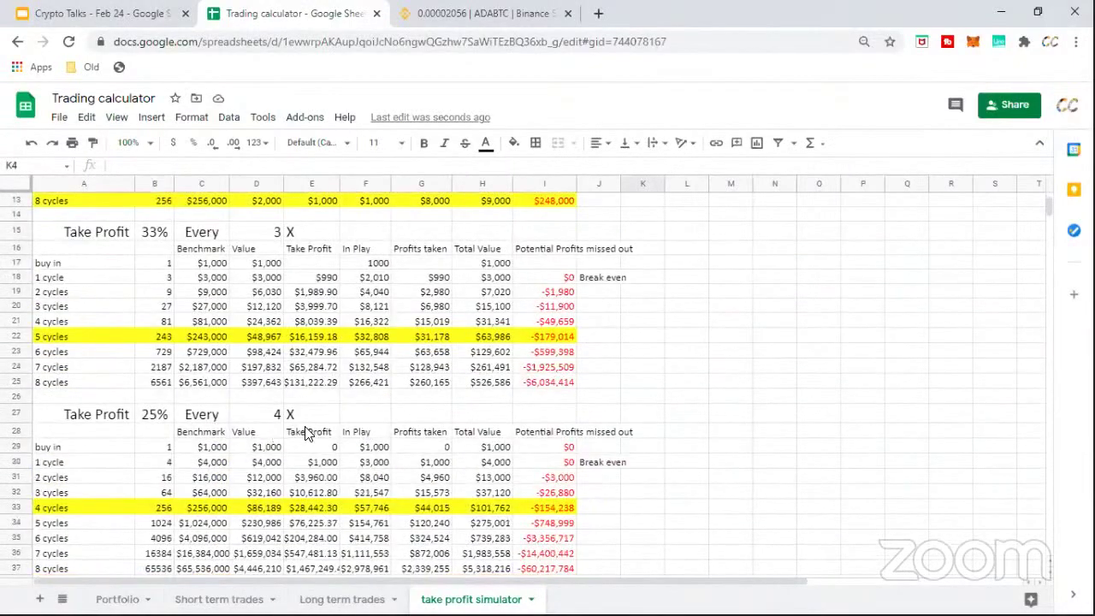
scroll(313, 430, up, 4)
click(745, 267)
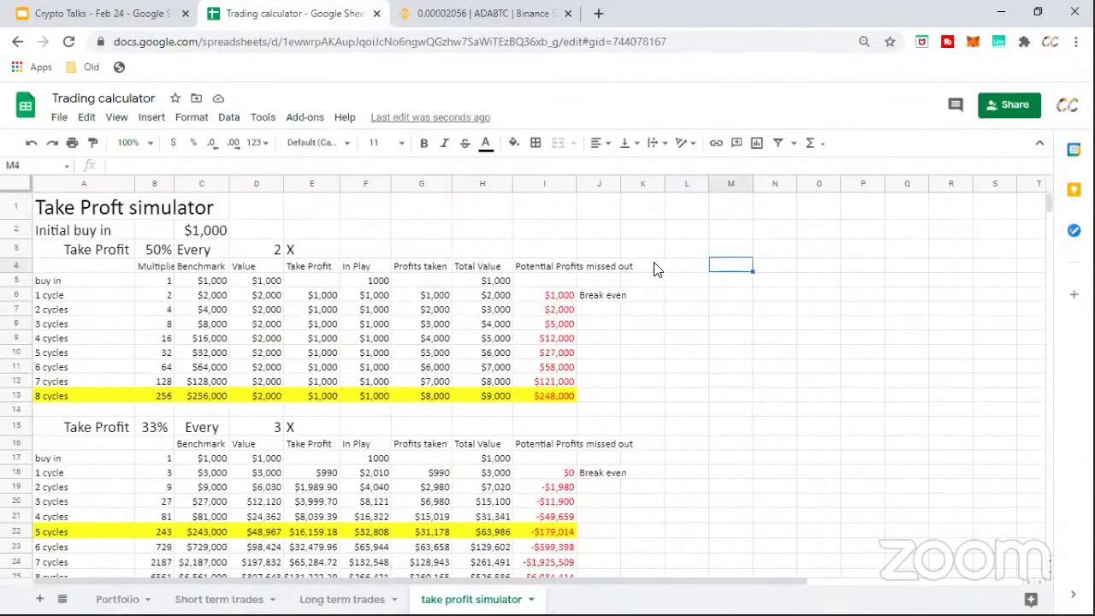
click(685, 265)
click(697, 324)
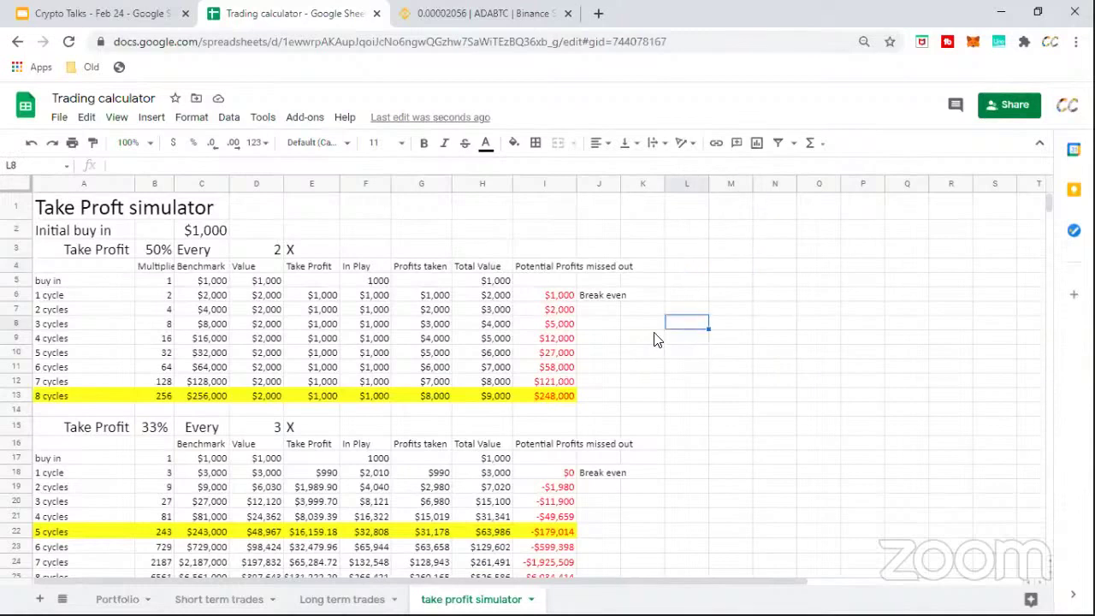
click(358, 232)
click(432, 236)
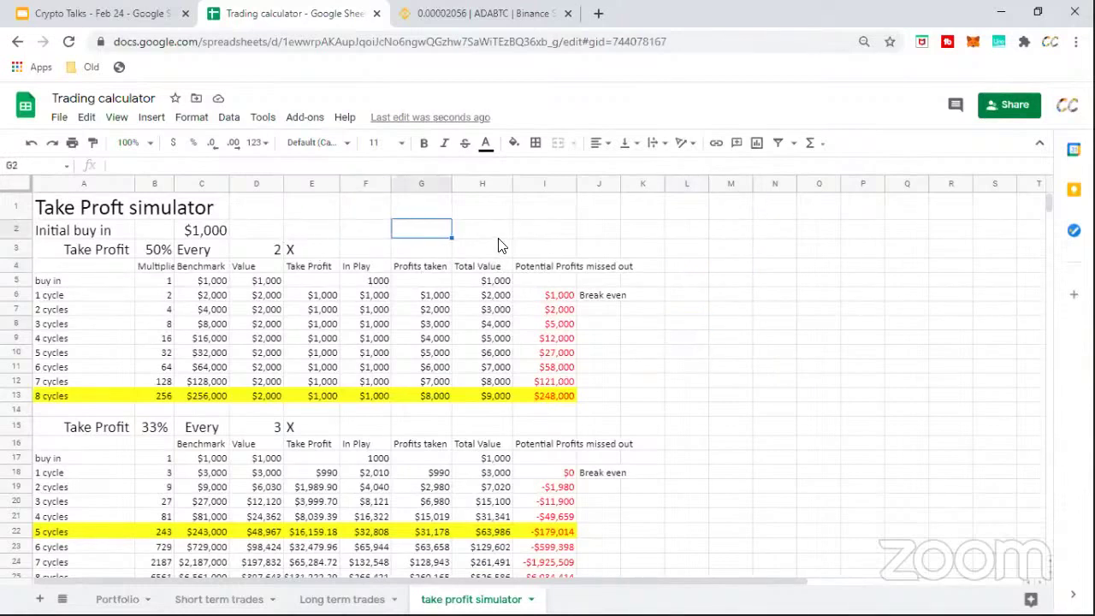
drag(366, 235, 496, 233)
click(732, 298)
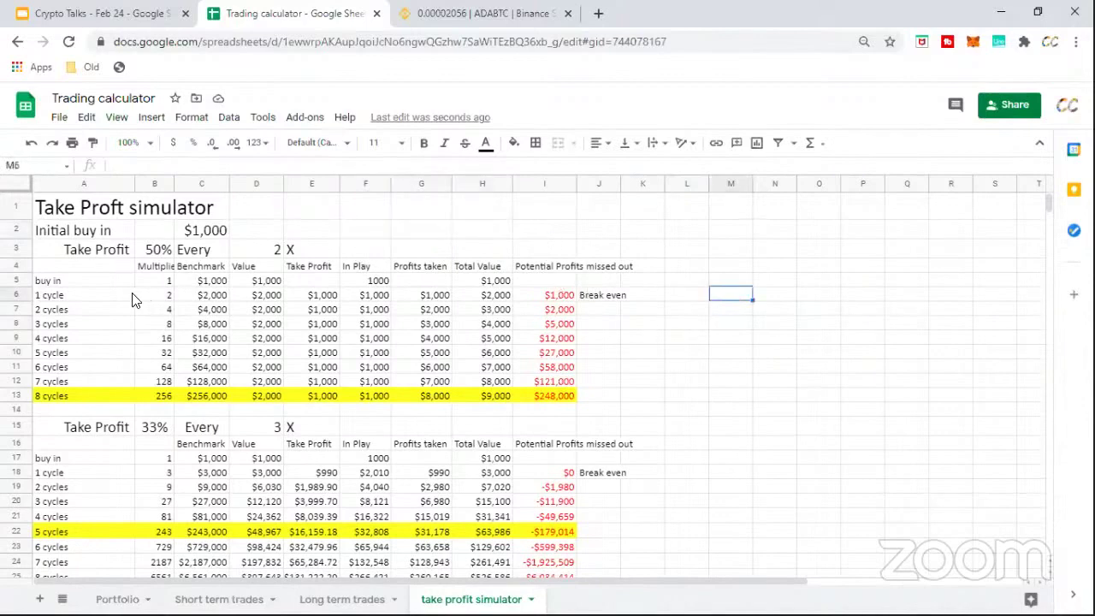
click(324, 237)
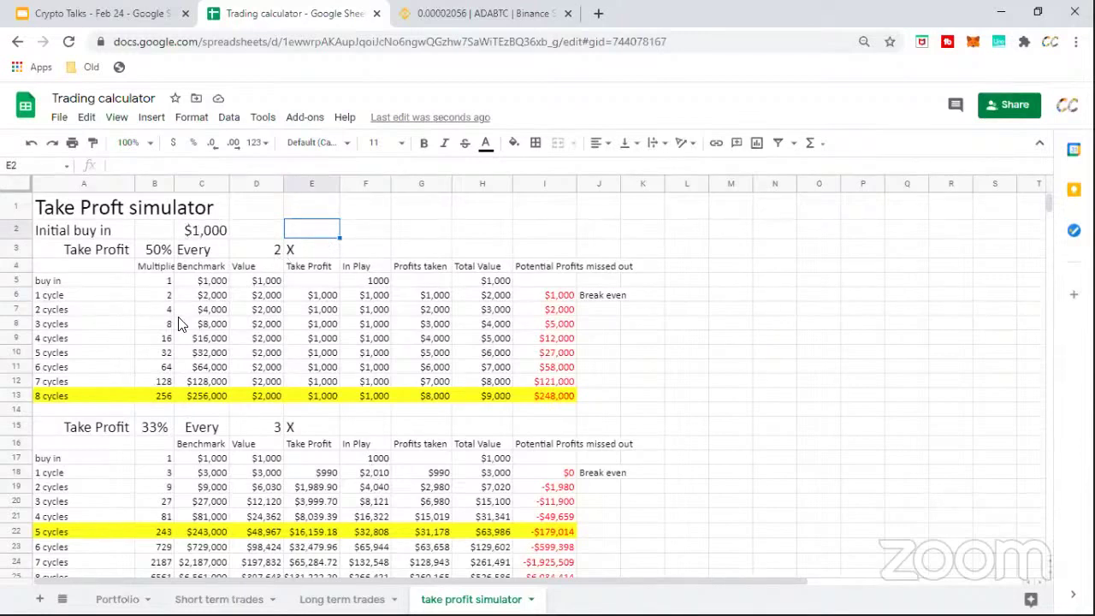
click(858, 351)
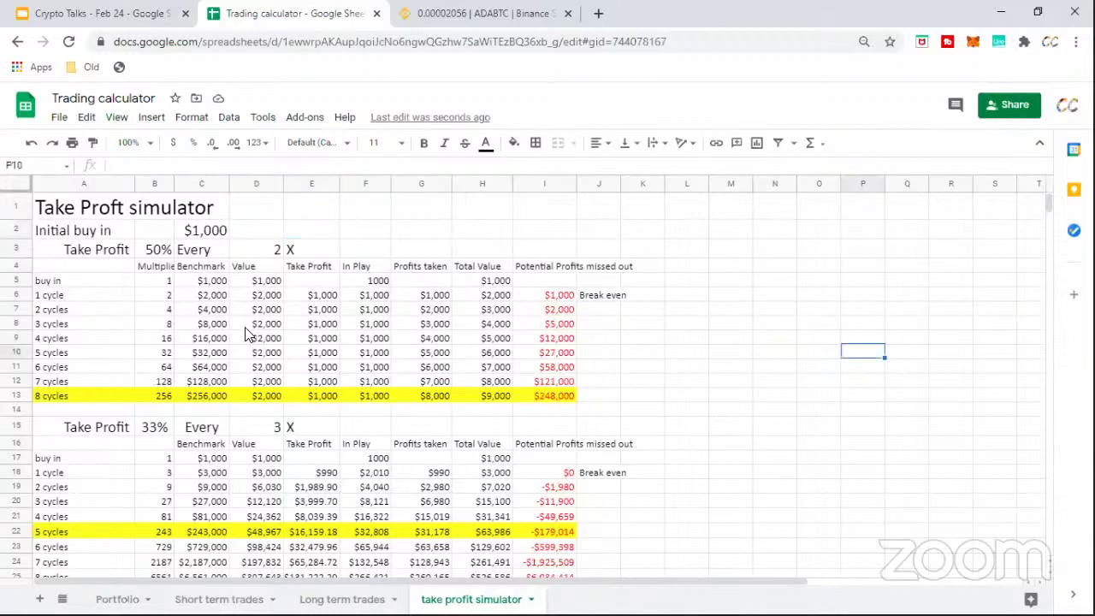
Examine the cycle multipliers, benchmark values and buy-in row of the simulator's 50% every 2X table.
click(51, 297)
click(154, 396)
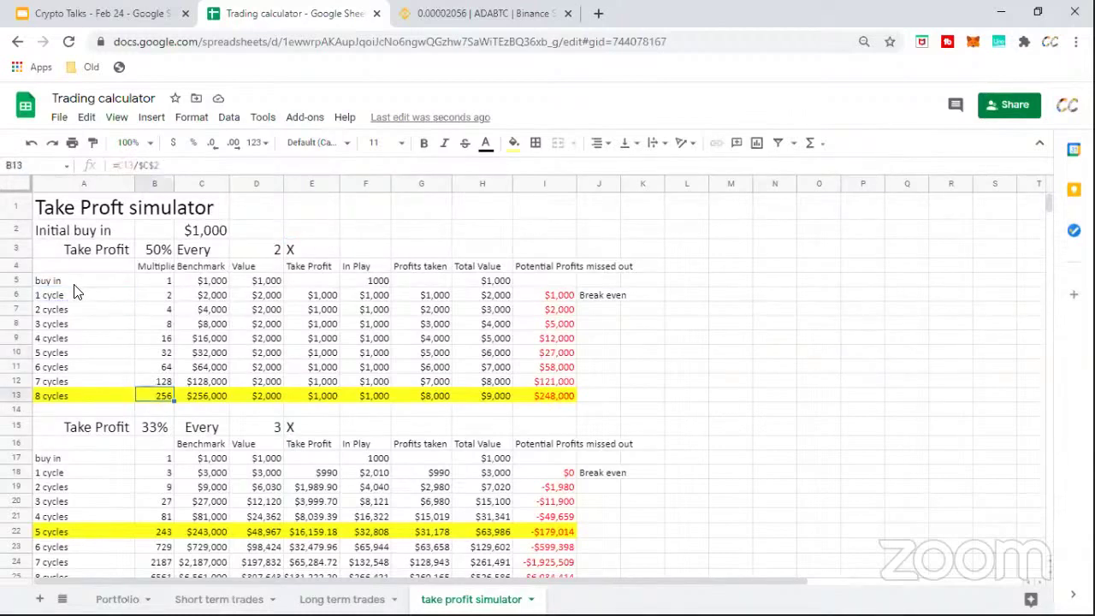
click(192, 280)
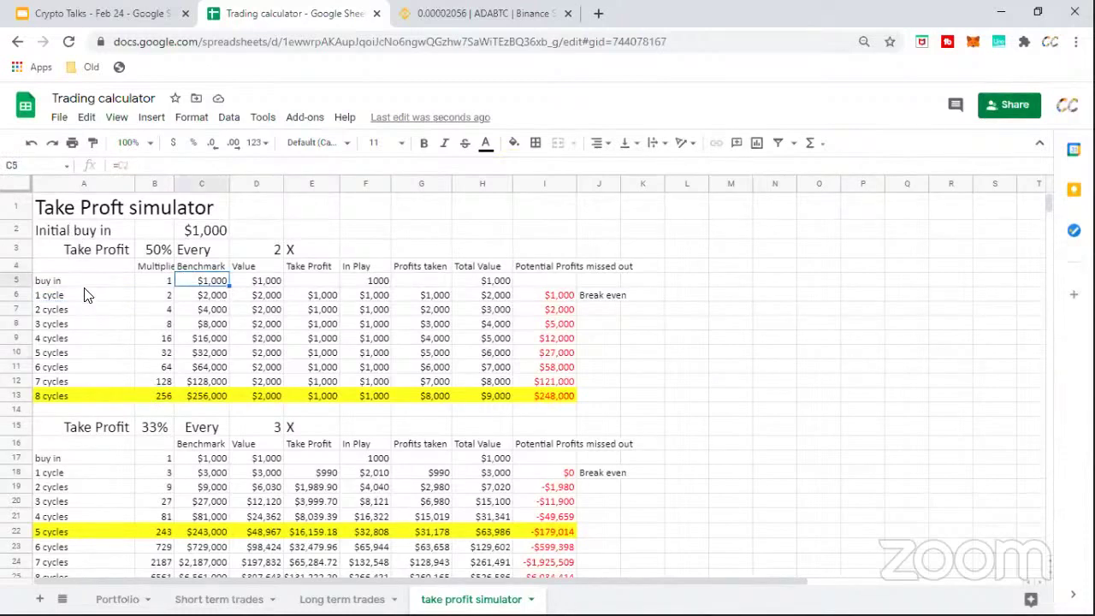
click(909, 385)
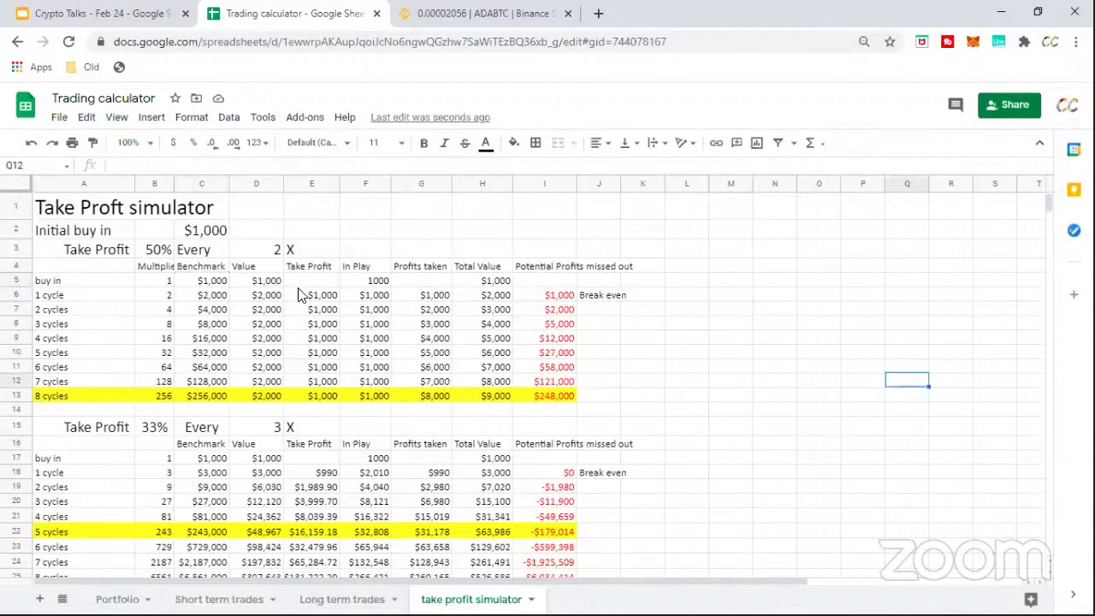
click(212, 285)
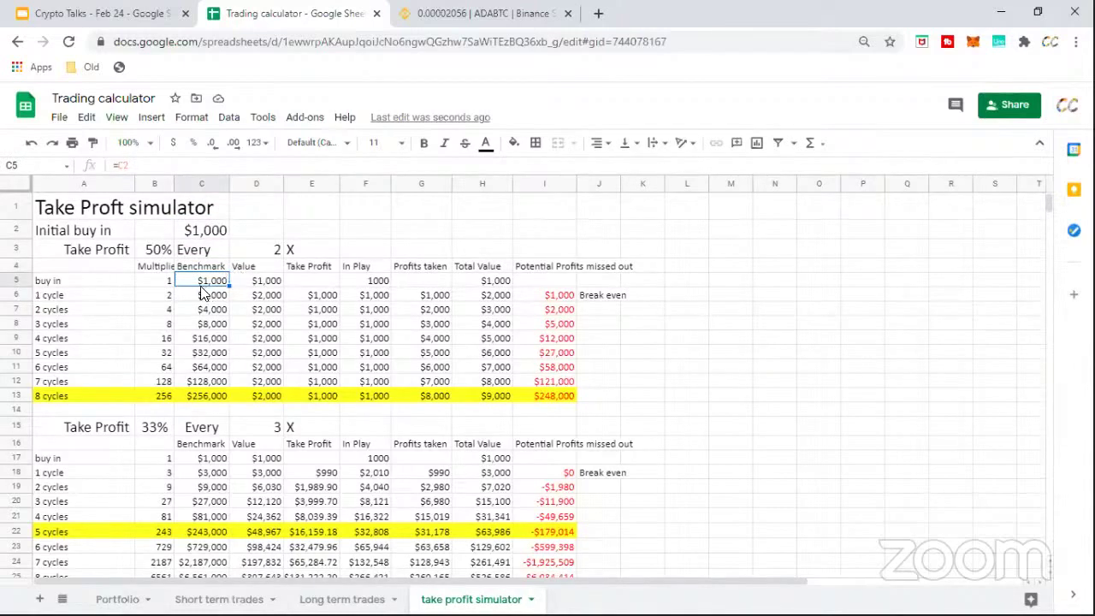
click(72, 283)
drag(261, 282, 492, 284)
click(826, 396)
drag(193, 299, 291, 302)
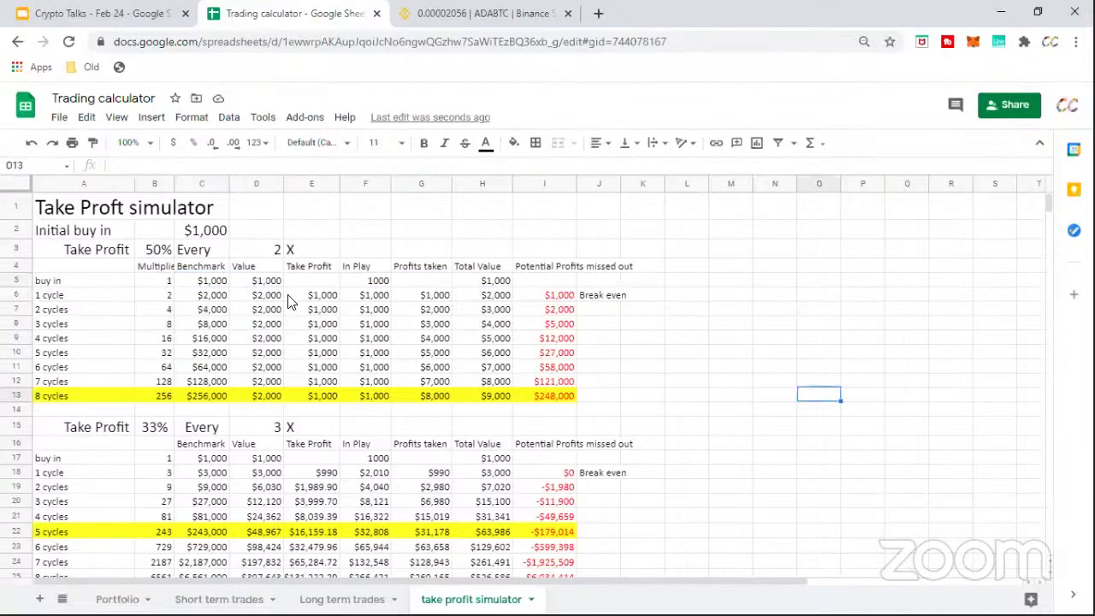
click(315, 360)
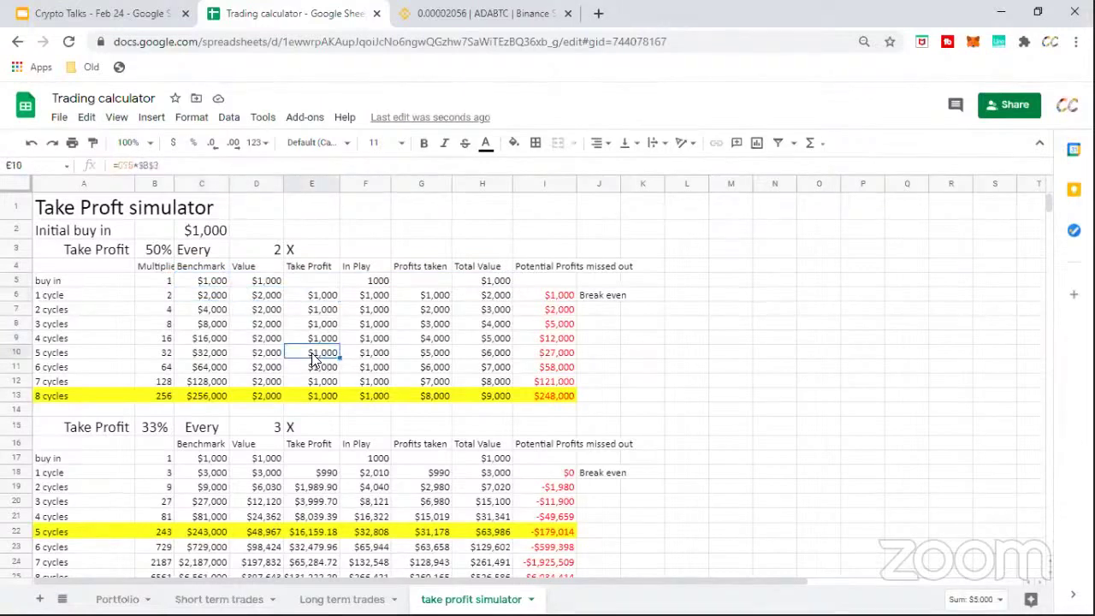
Trace the 1 cycle row of the 50% every 2X table from Benchmark to Potential Profits missed out, checking its formulas.
click(214, 299)
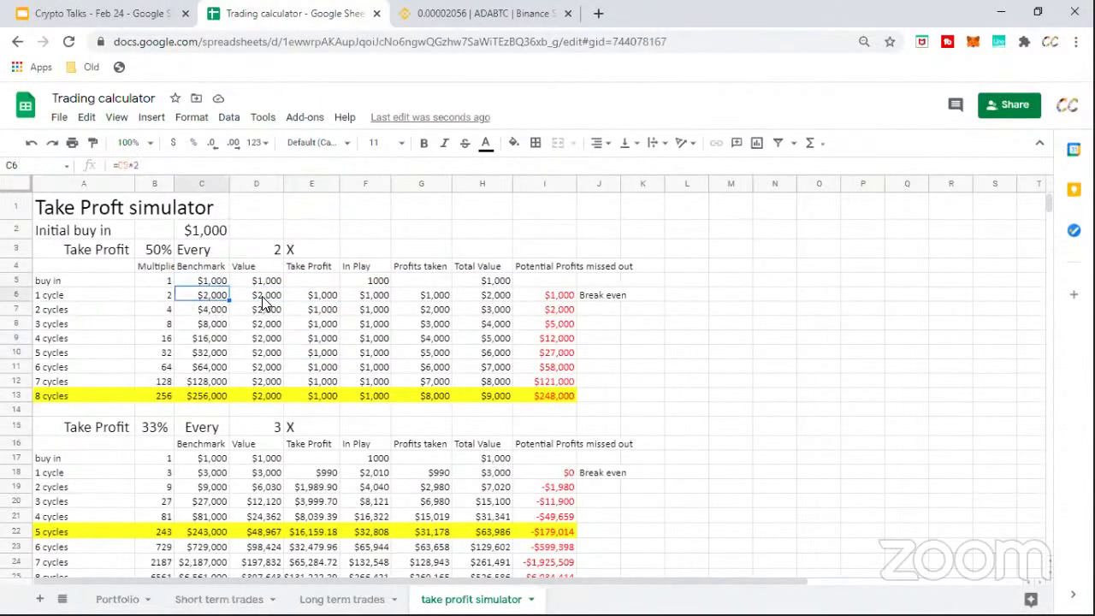
key(Right)
key(Right)
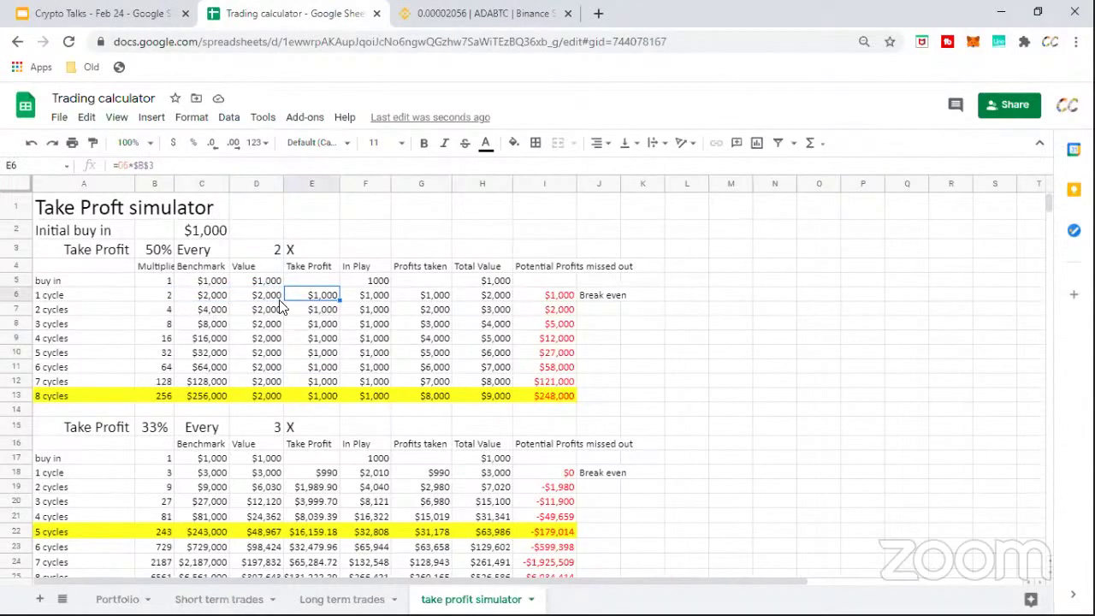
key(Left)
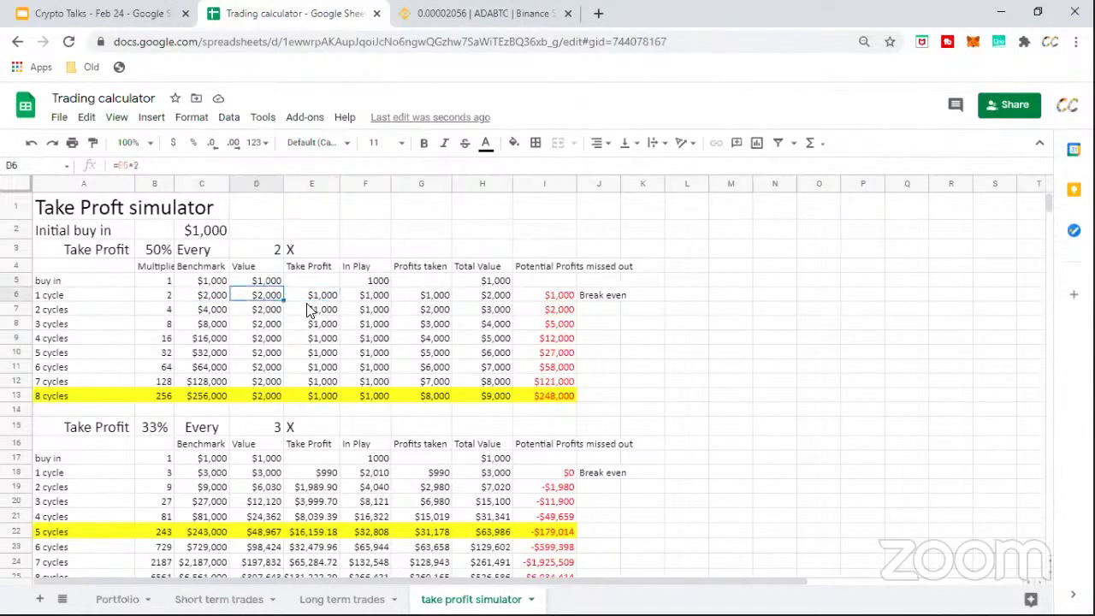
key(Right)
click(431, 296)
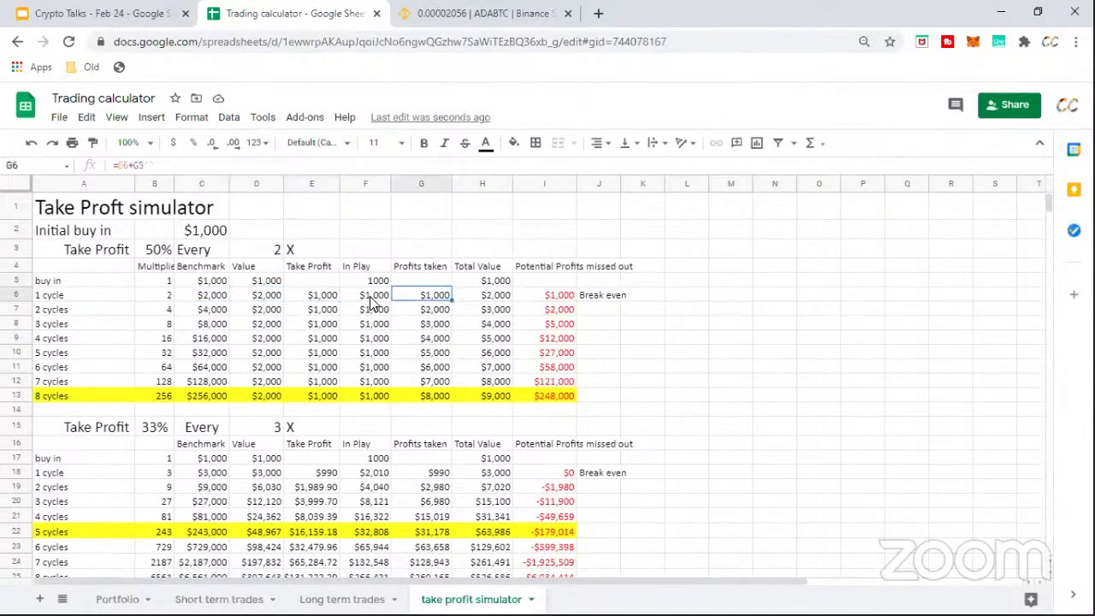
click(375, 297)
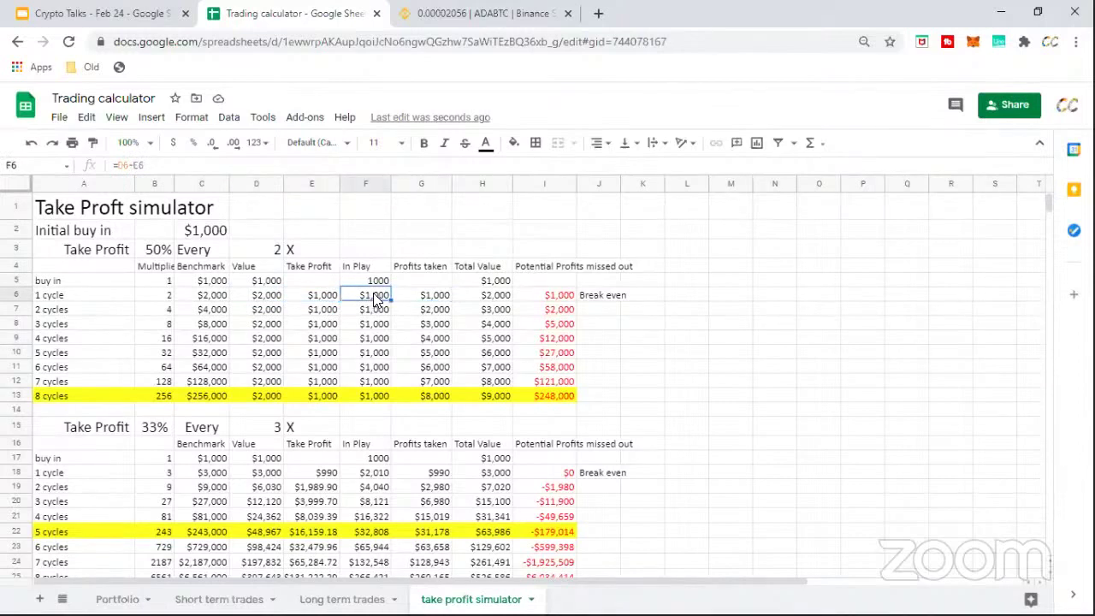
click(458, 302)
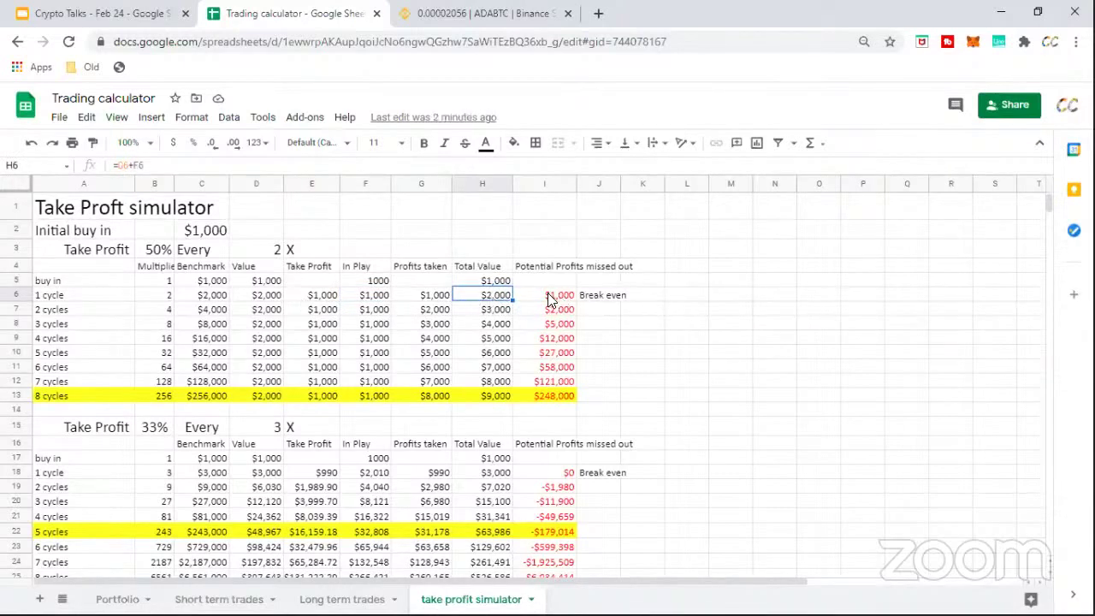
key(Right)
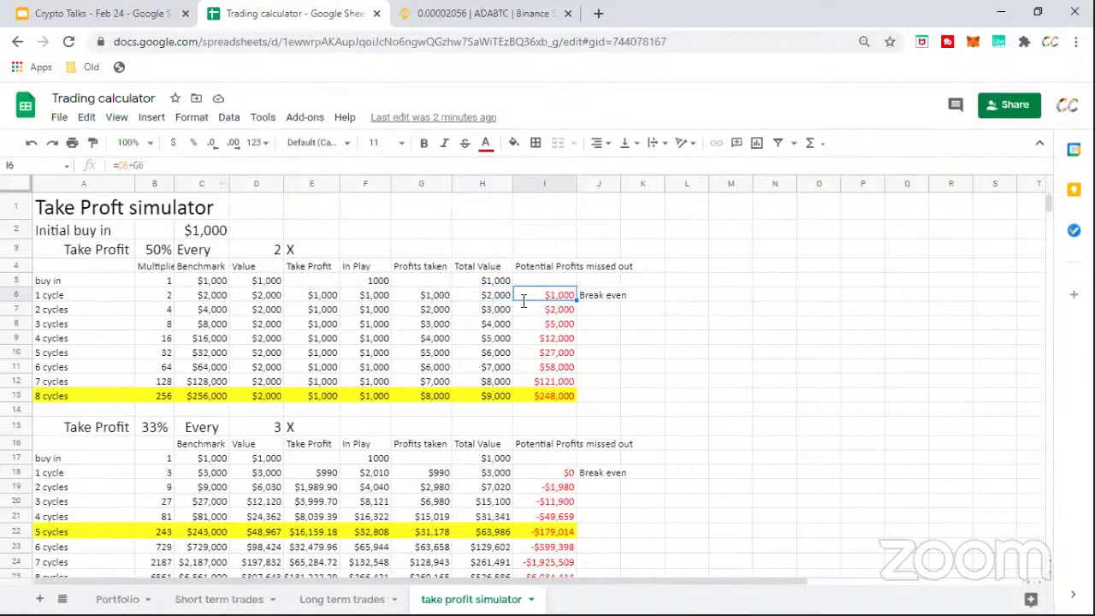
click(118, 165)
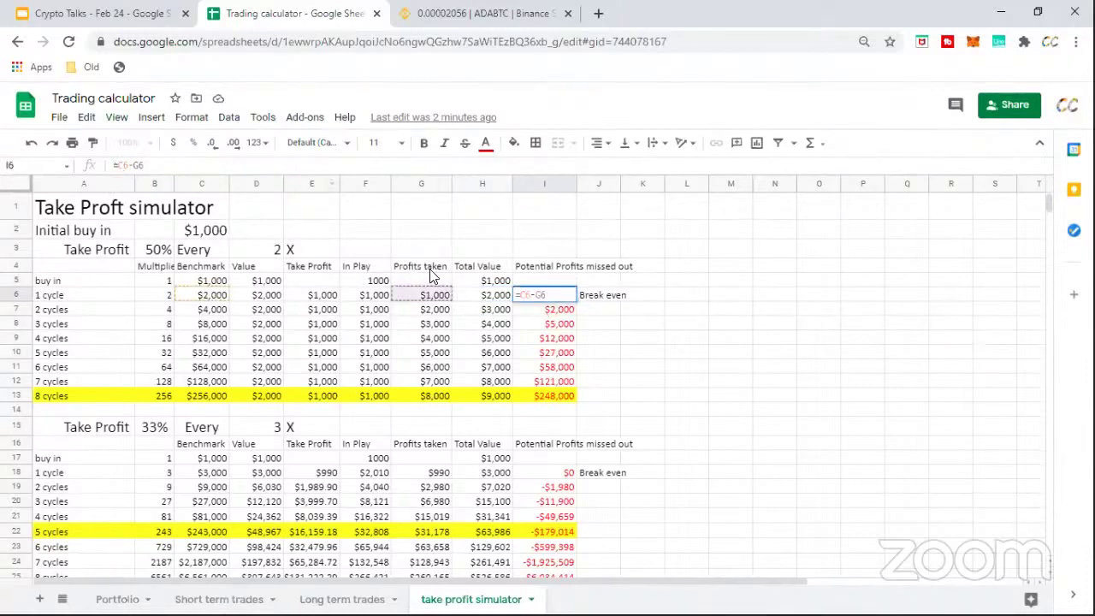
click(479, 298)
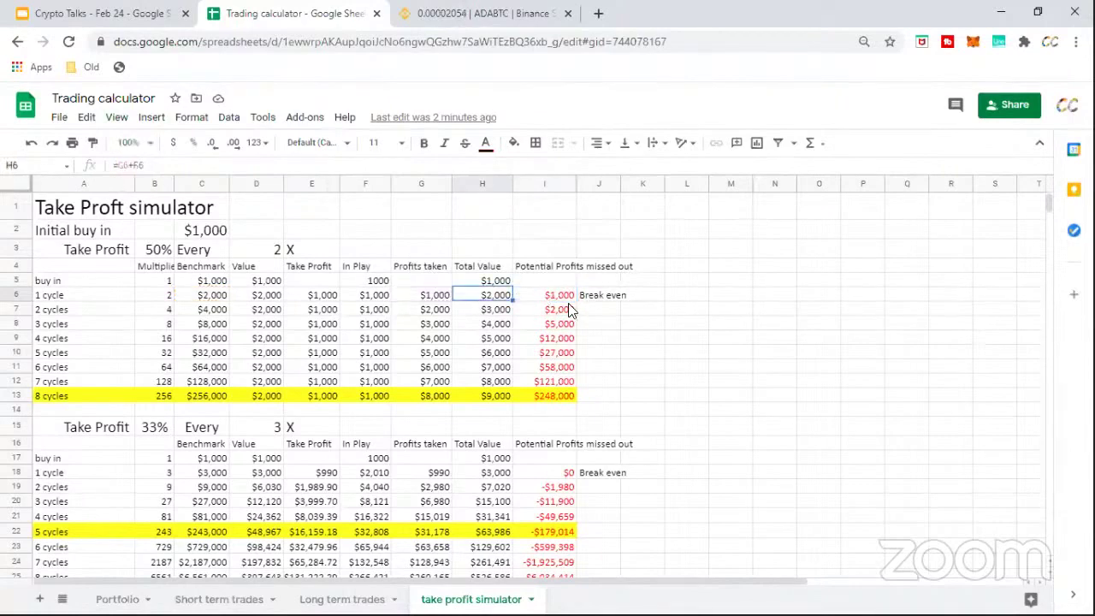
Set the 1 cycle row's Potential Profits missed out in the 50% table to the formula =H6-C6.
click(568, 303)
text(=)
key(Left)
text(-)
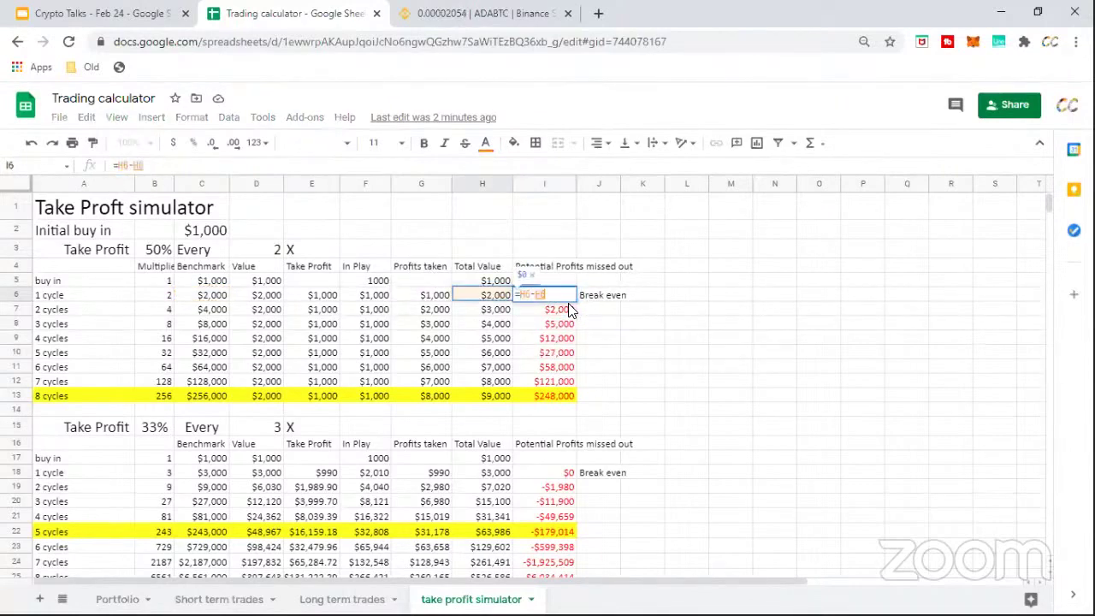
key(Left)
key(Left)
key(Left)
key(Left)
key(Left)
key(Return)
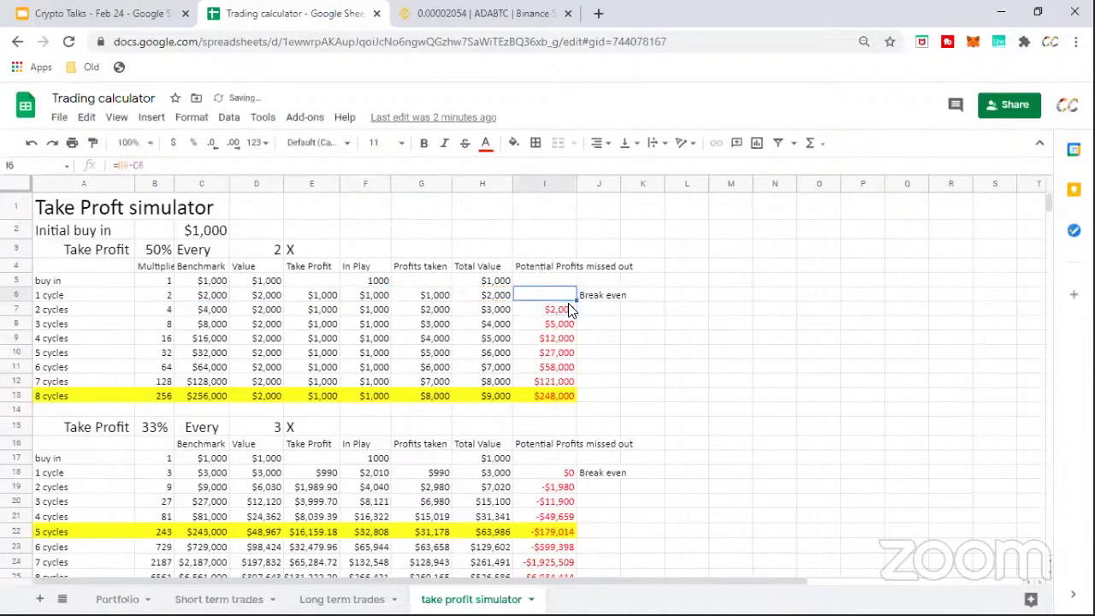
Fill the new Potential Profits missed out formula from the 1 cycle row down through the 8 cycles row.
key(Up)
key(shift+Down)
key(shift+Down)
key(shift+Down)
key(shift+Down)
key(shift+Down)
key(shift+Down)
key(shift+Down)
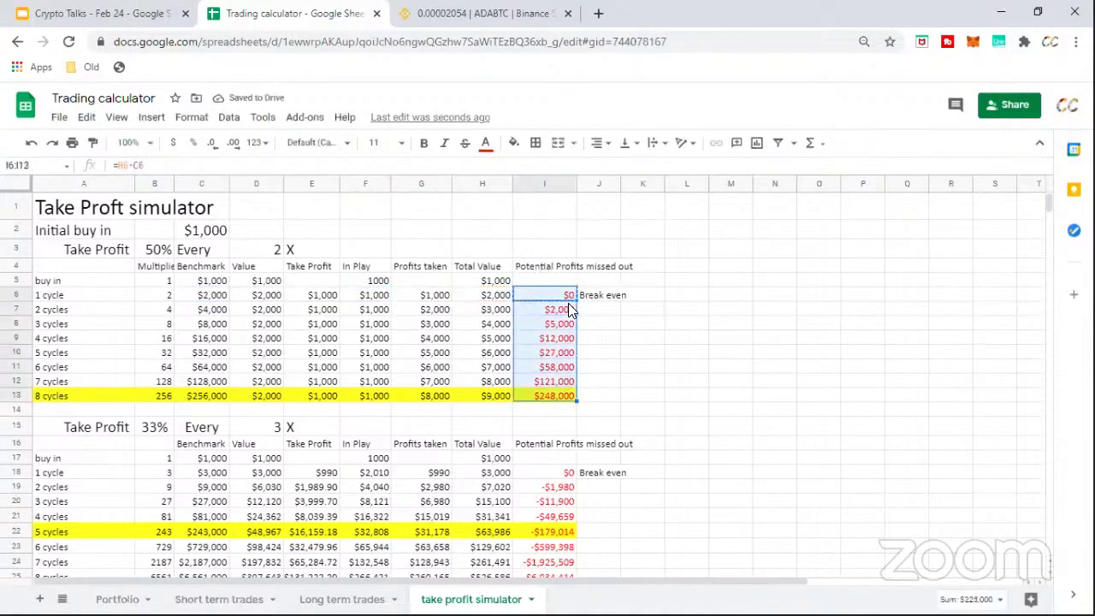
key(ctrl+d)
click(775, 338)
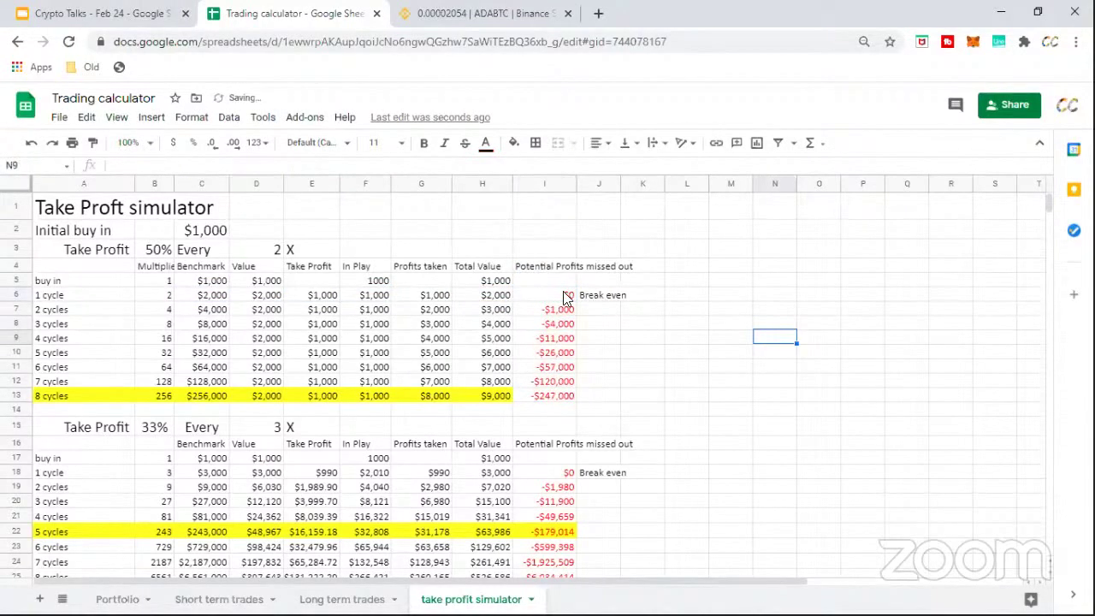
Trace the 2 cycles row of the 50% every 2X table from Benchmark through Value, Take Profit and In Play, checking its formulas.
click(565, 296)
click(83, 311)
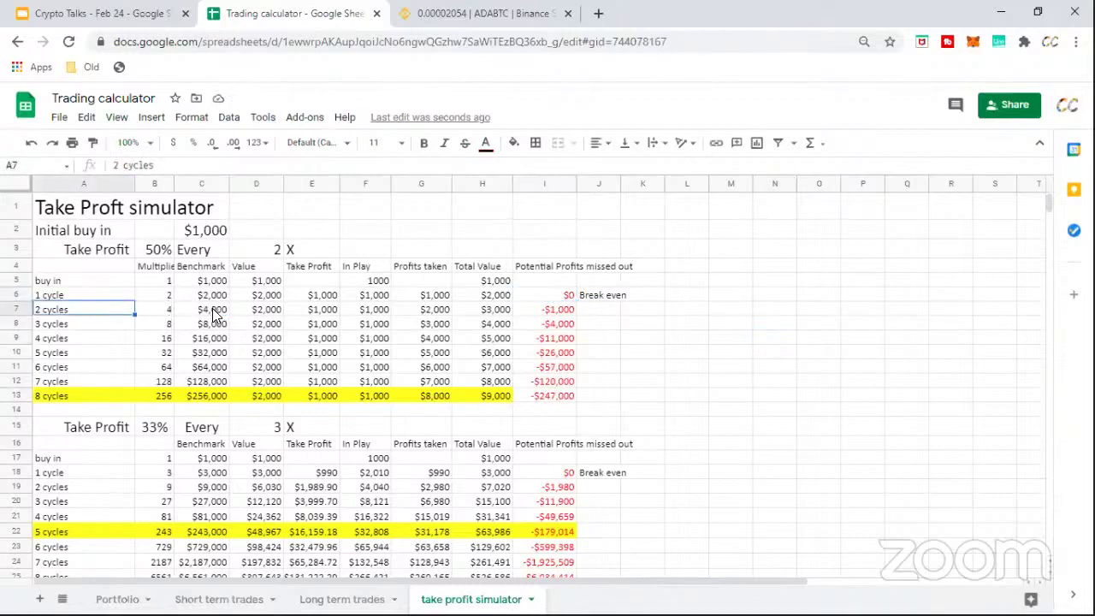
click(269, 313)
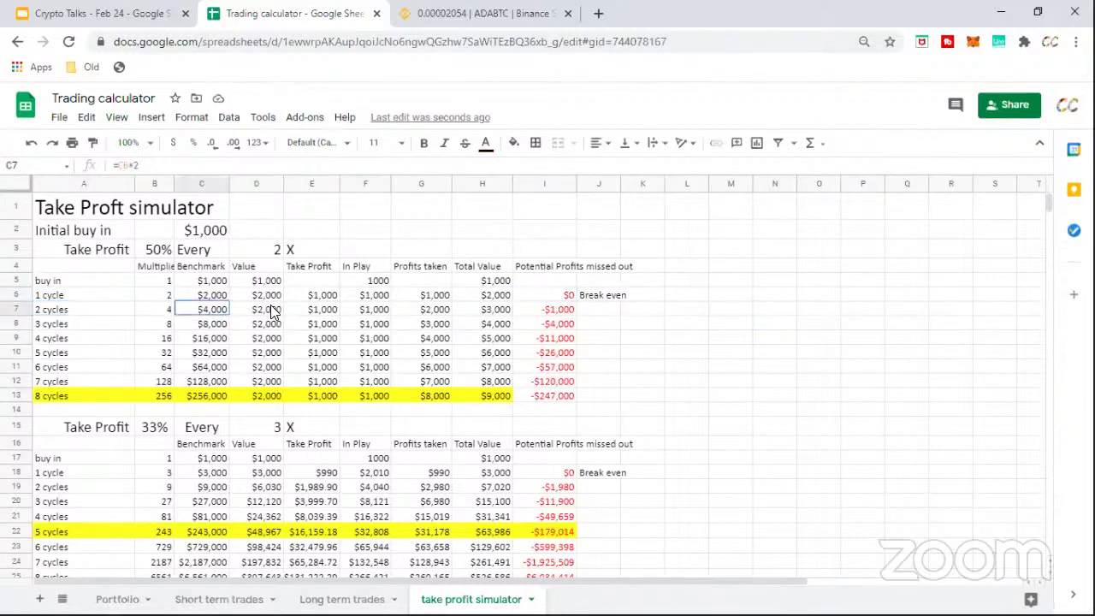
click(303, 311)
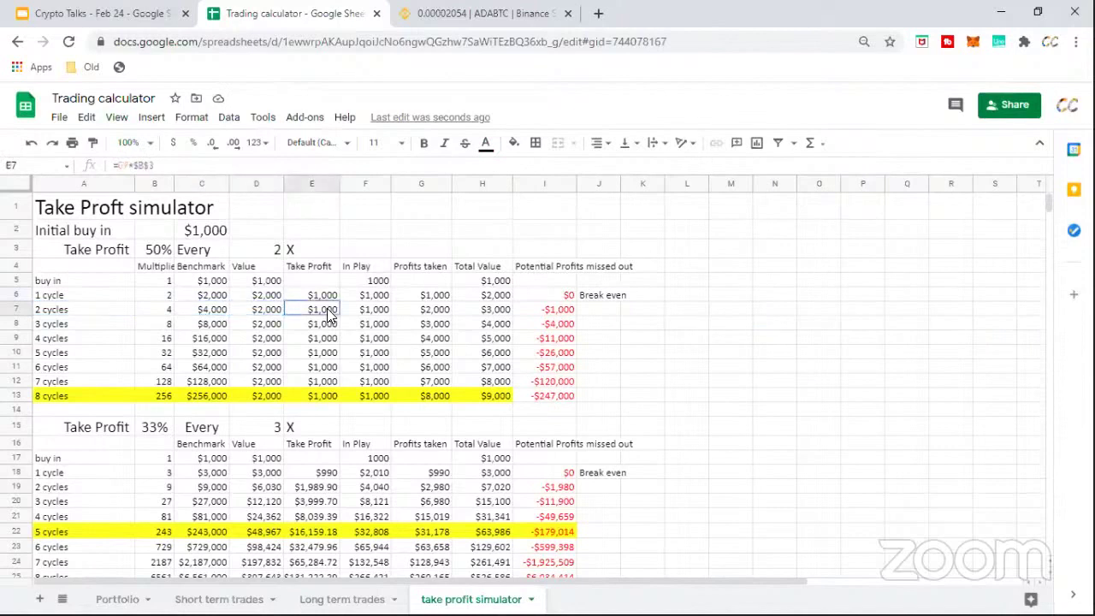
click(374, 313)
key(Left)
key(Left)
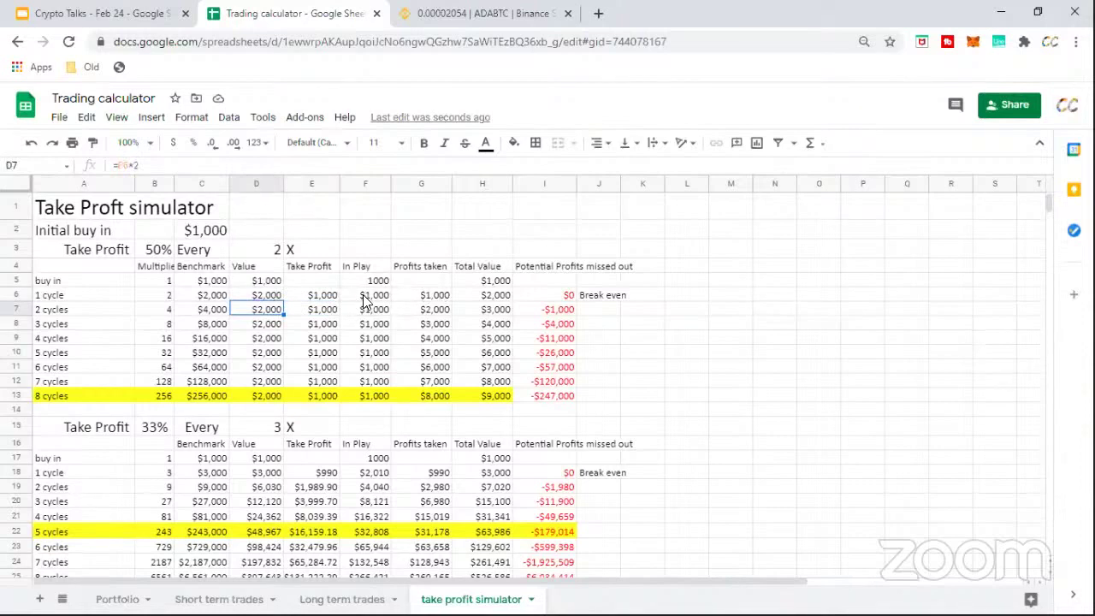
click(433, 298)
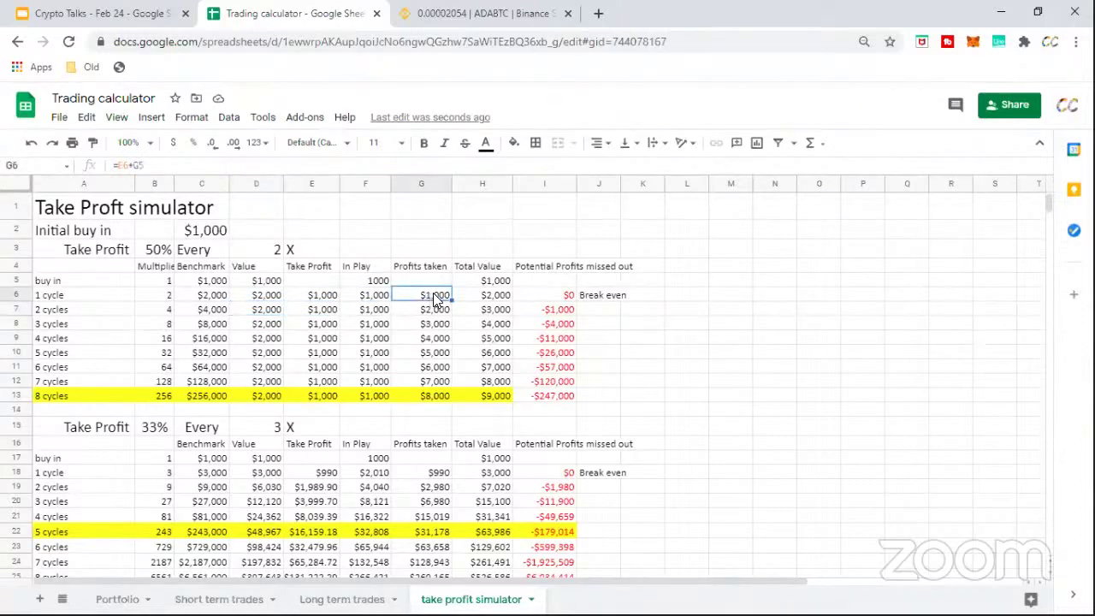
click(268, 313)
click(322, 313)
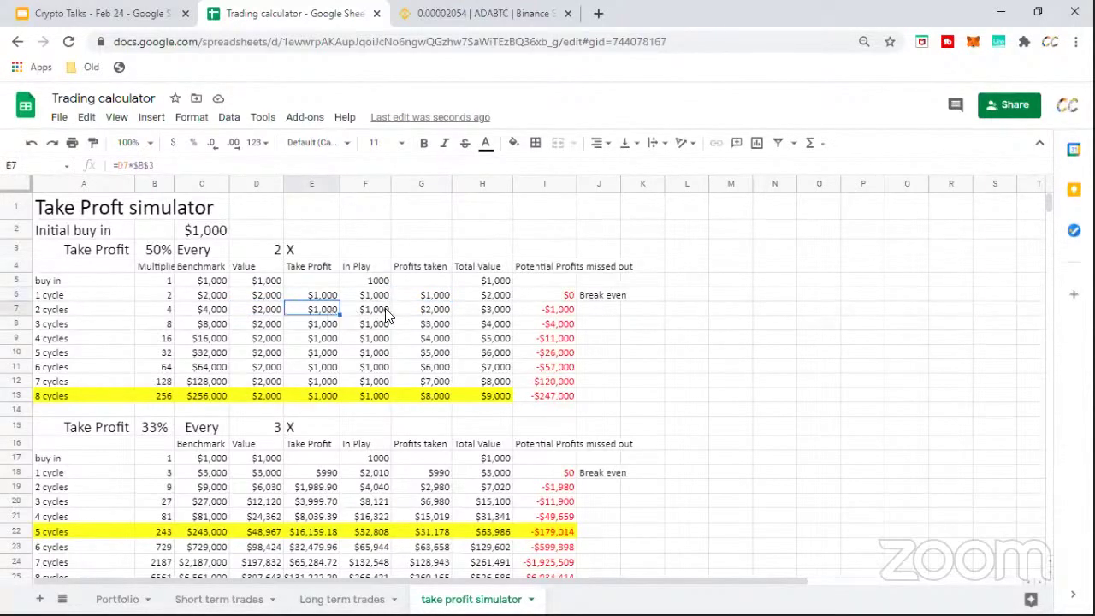
click(380, 315)
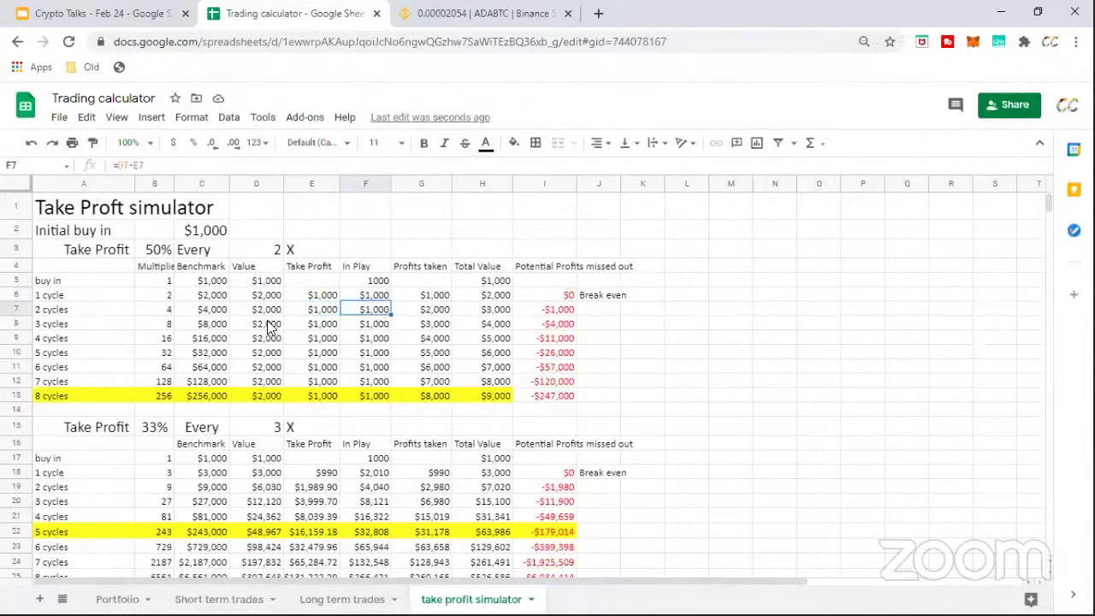
Check the 3 cycles Value, the Take Profit amounts from 1 to 7 cycles, and the 7 cycles Total Value in the 50% table.
click(271, 328)
click(85, 324)
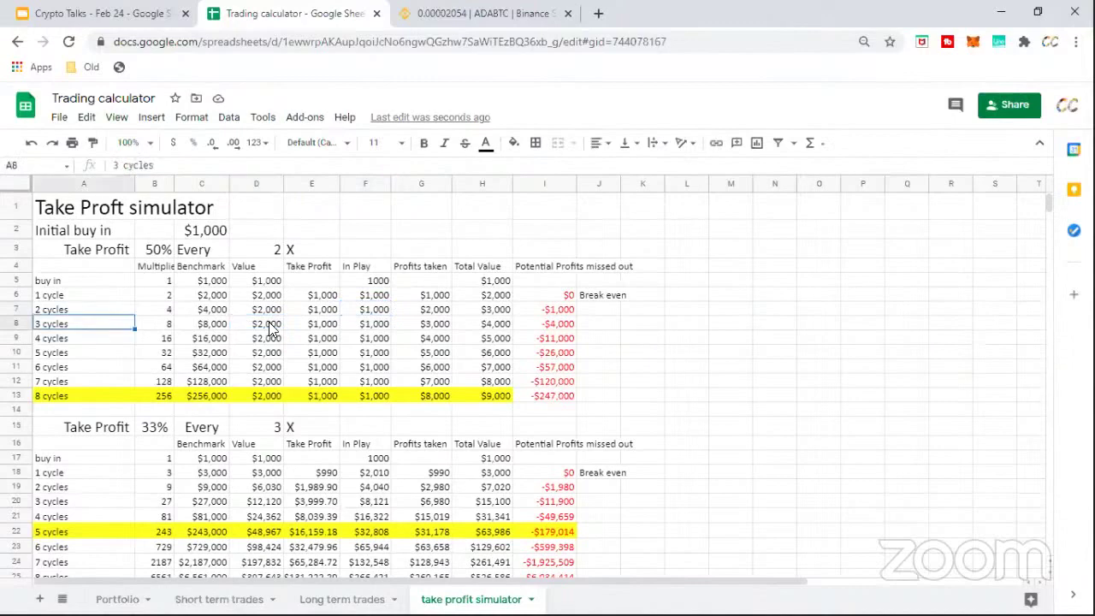
click(270, 328)
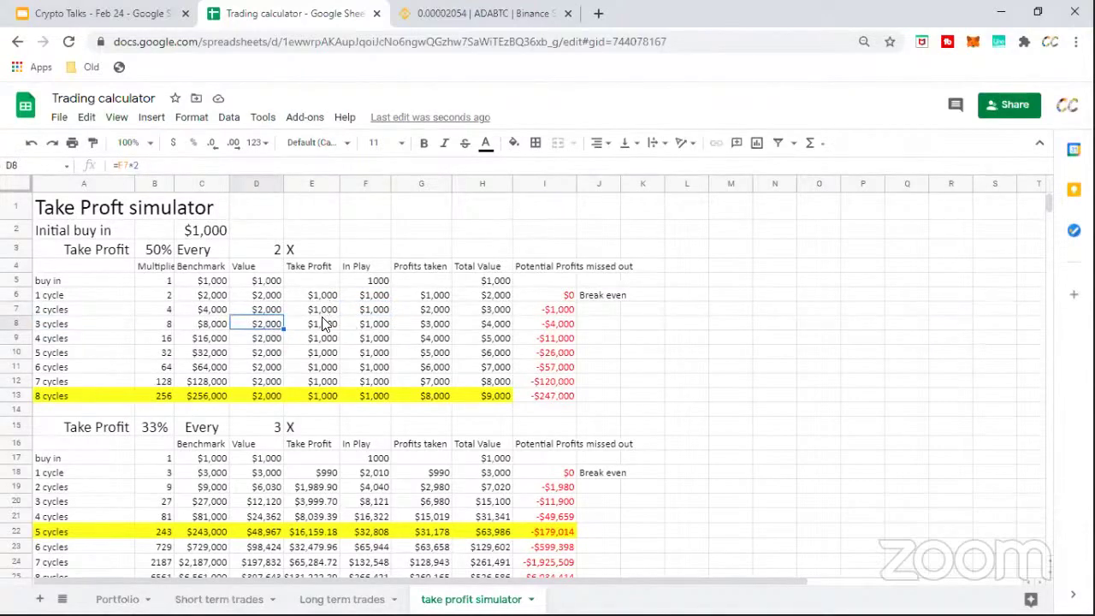
drag(323, 296, 324, 387)
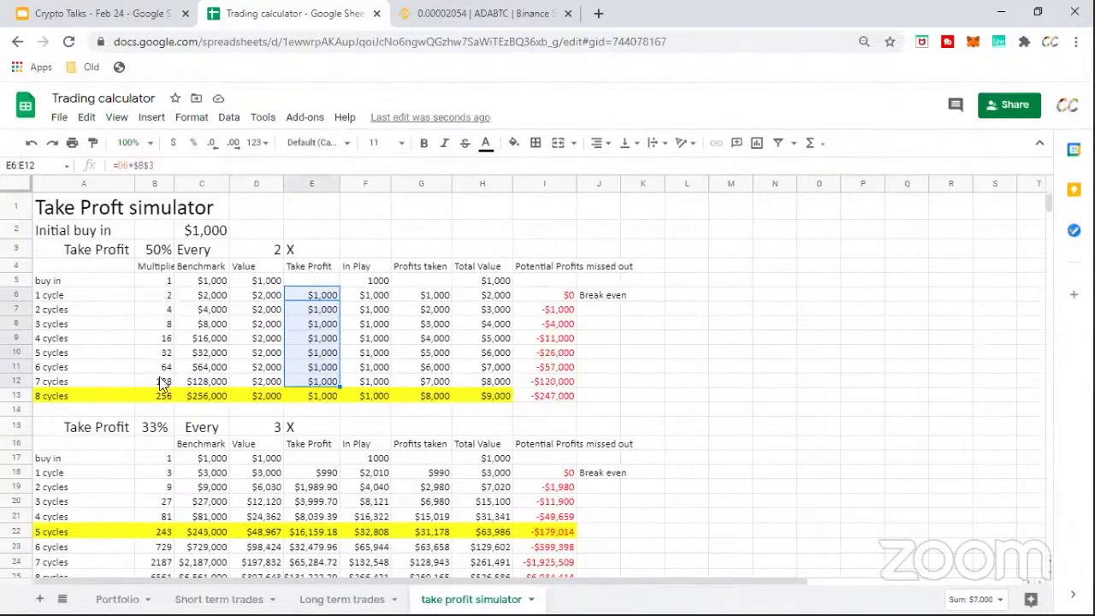
click(495, 382)
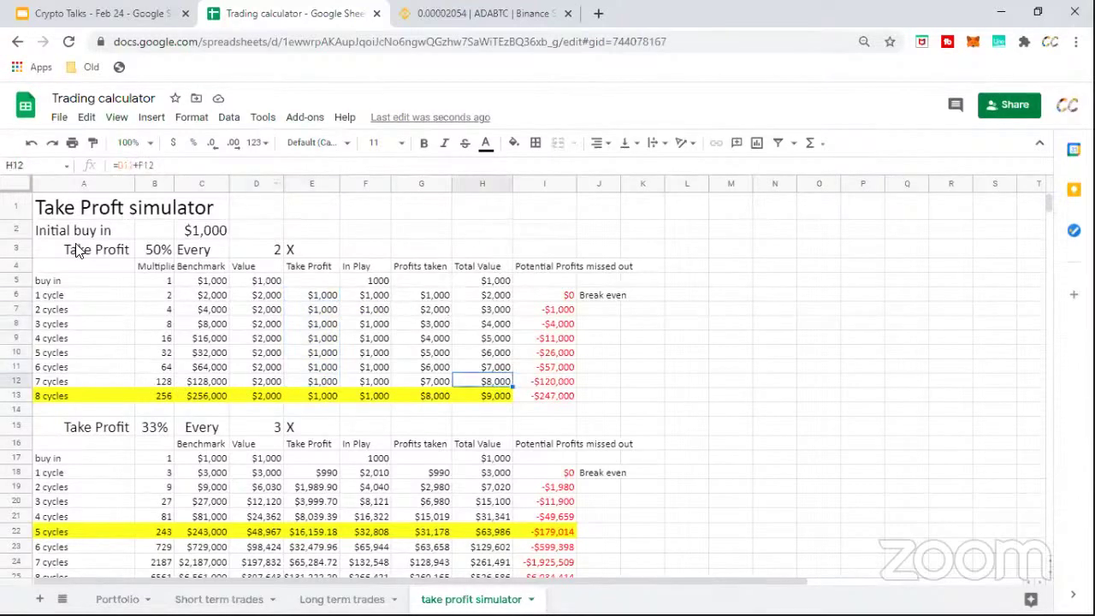
Inspect Profits taken, In Play and Total Value in the 8 cycles row of the 50% every 2X table.
drag(77, 249, 205, 324)
click(815, 416)
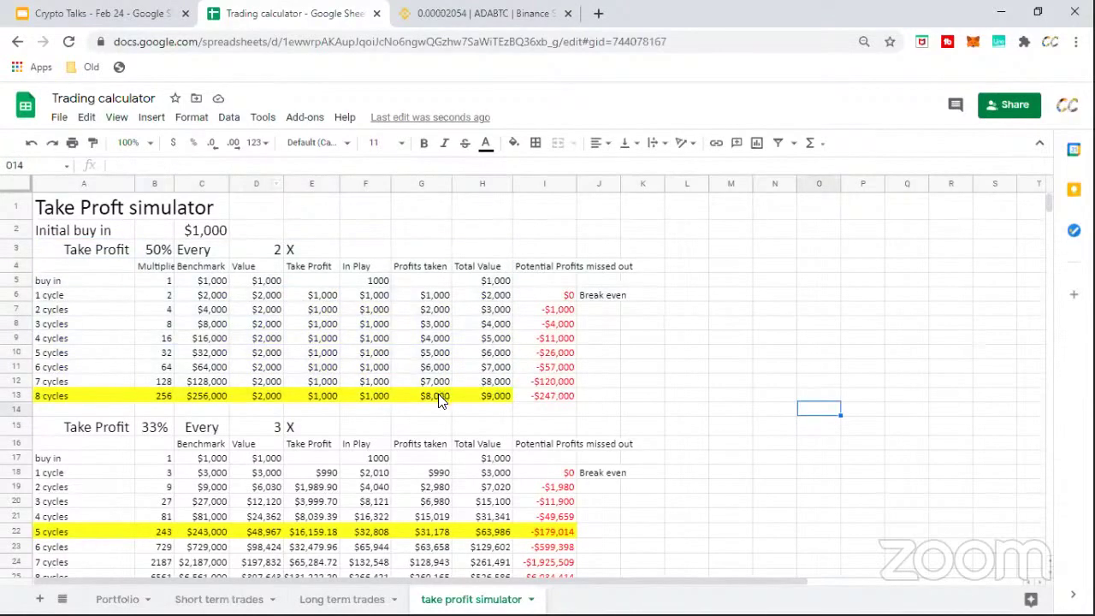
click(439, 400)
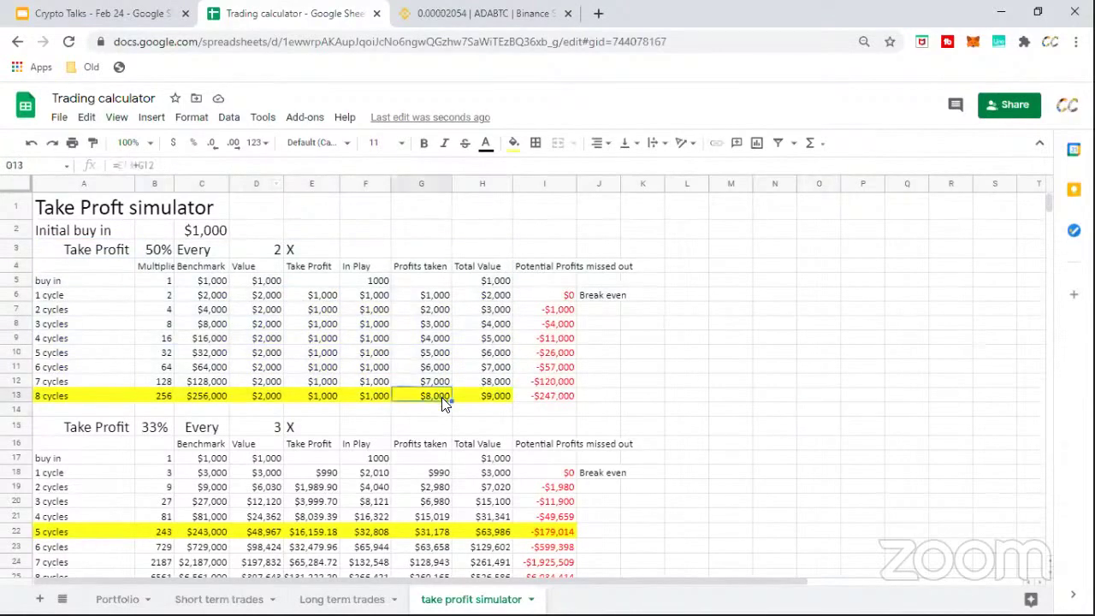
click(370, 400)
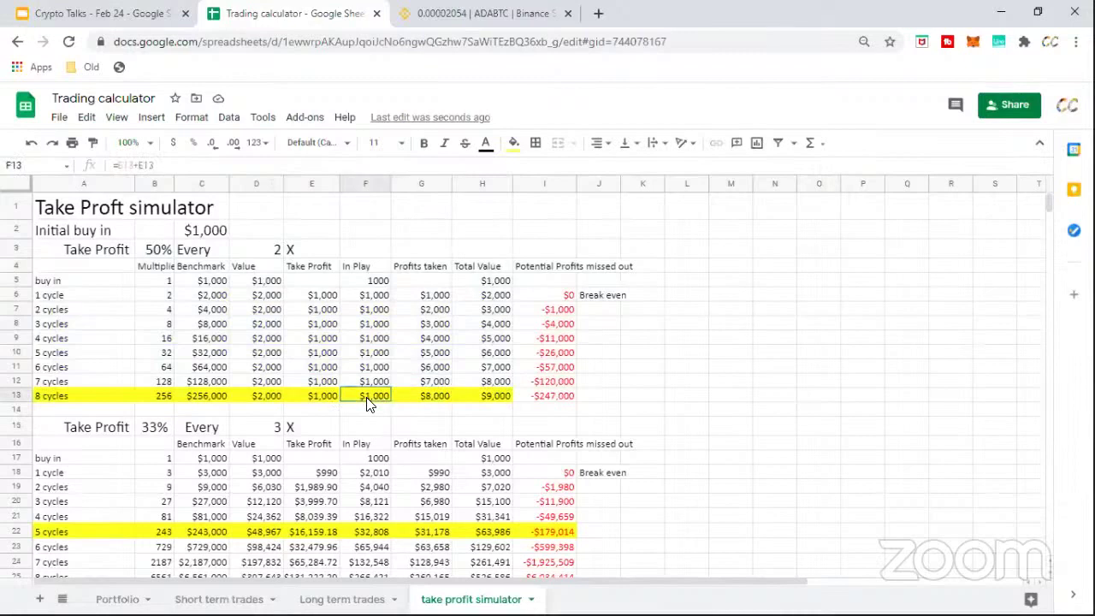
click(483, 394)
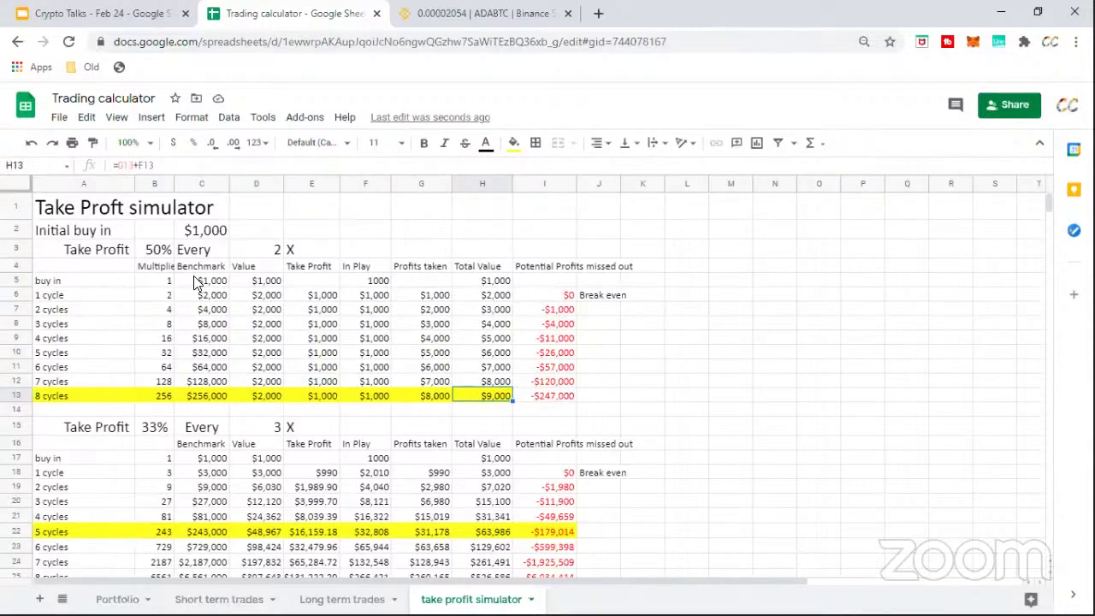
Compare the 50% table's Benchmark column with the 8 cycles Potential Profits missed out, and review the table from Initial buy in down.
drag(209, 268, 210, 398)
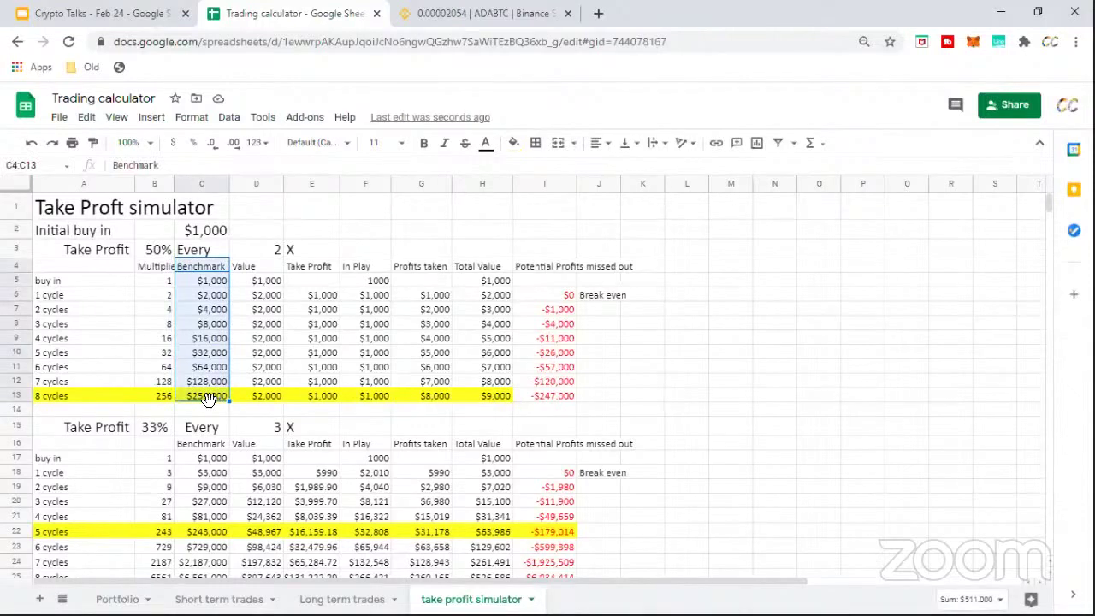
click(563, 398)
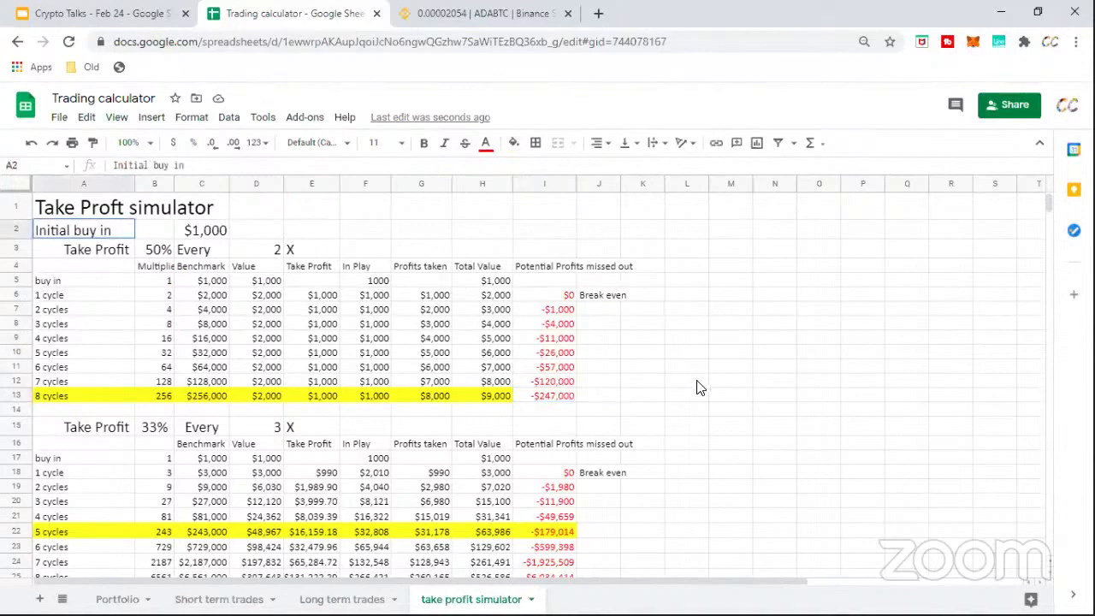
shift+click(548, 395)
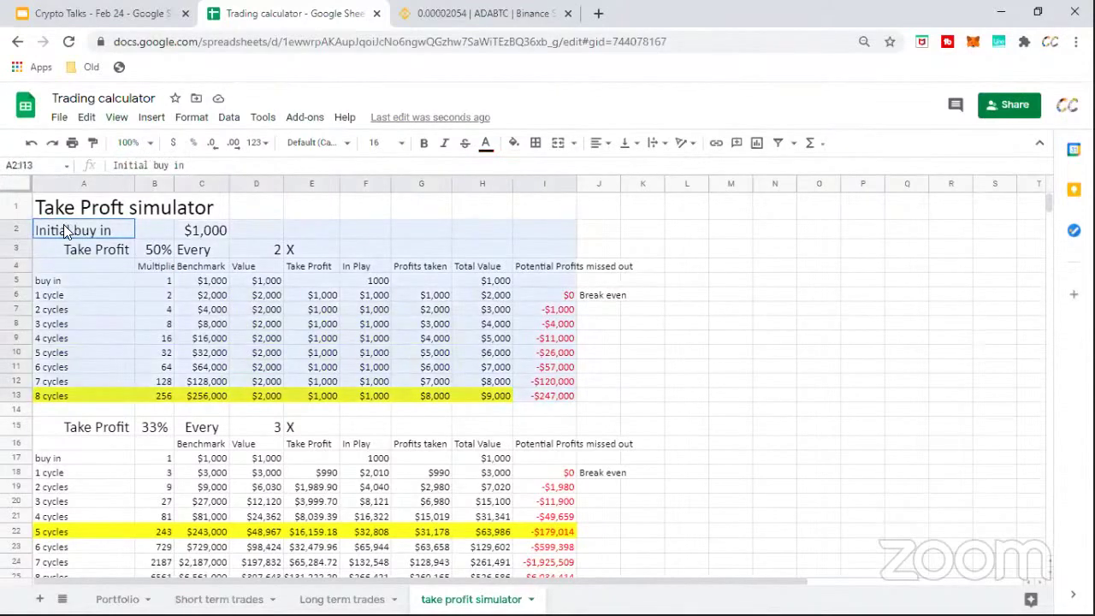
shift+click(617, 381)
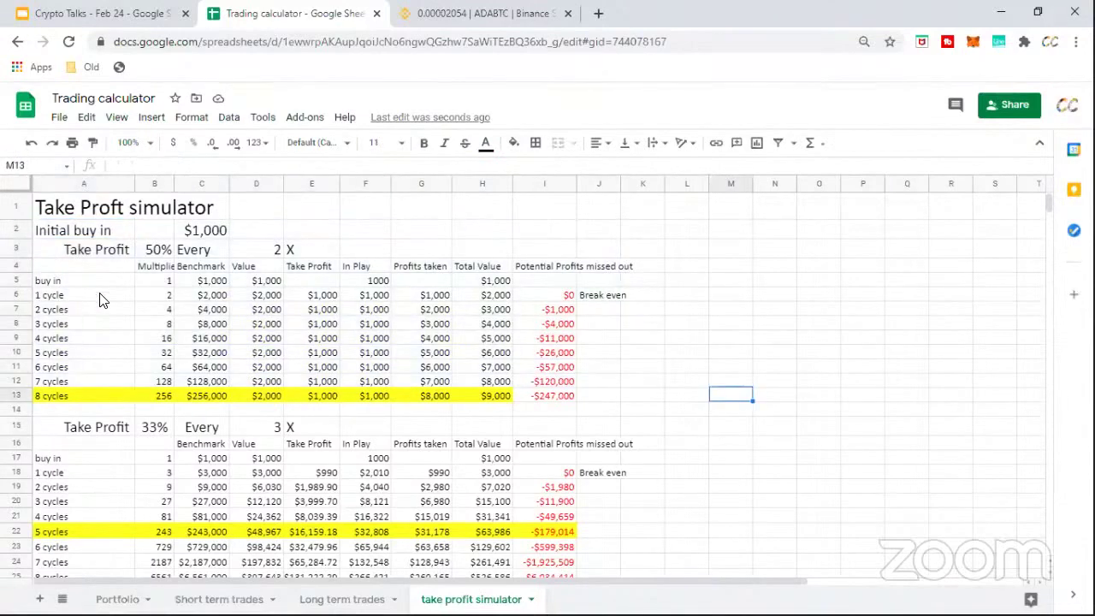
Compare the 8 cycles multiplier of the 50% table with the 3 cycles row and the 4 cycles multiplier.
click(161, 396)
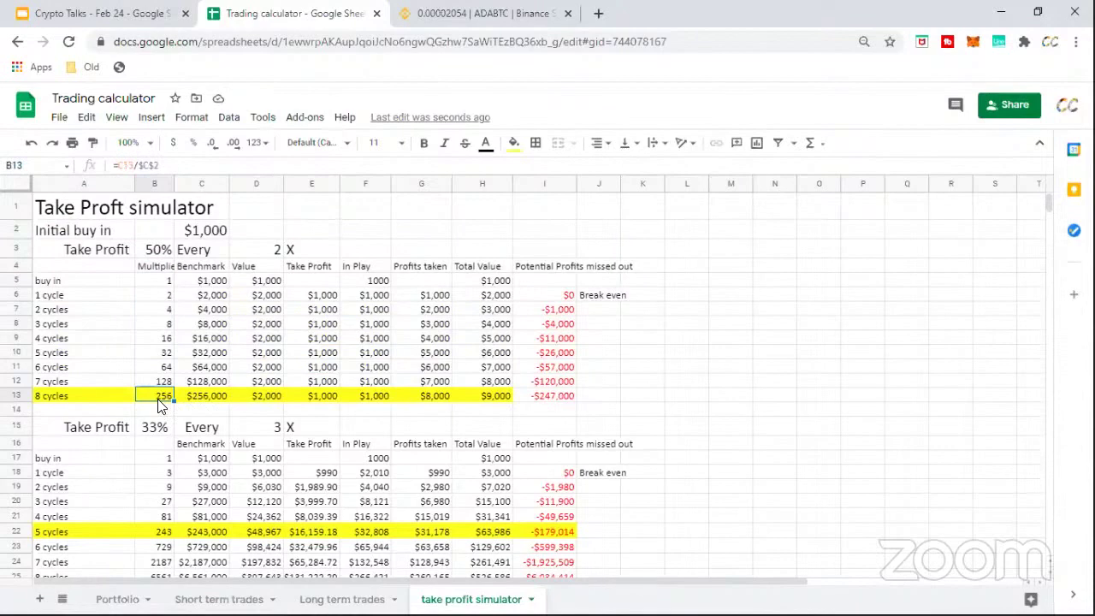
click(65, 325)
drag(608, 328, 610, 329)
click(796, 376)
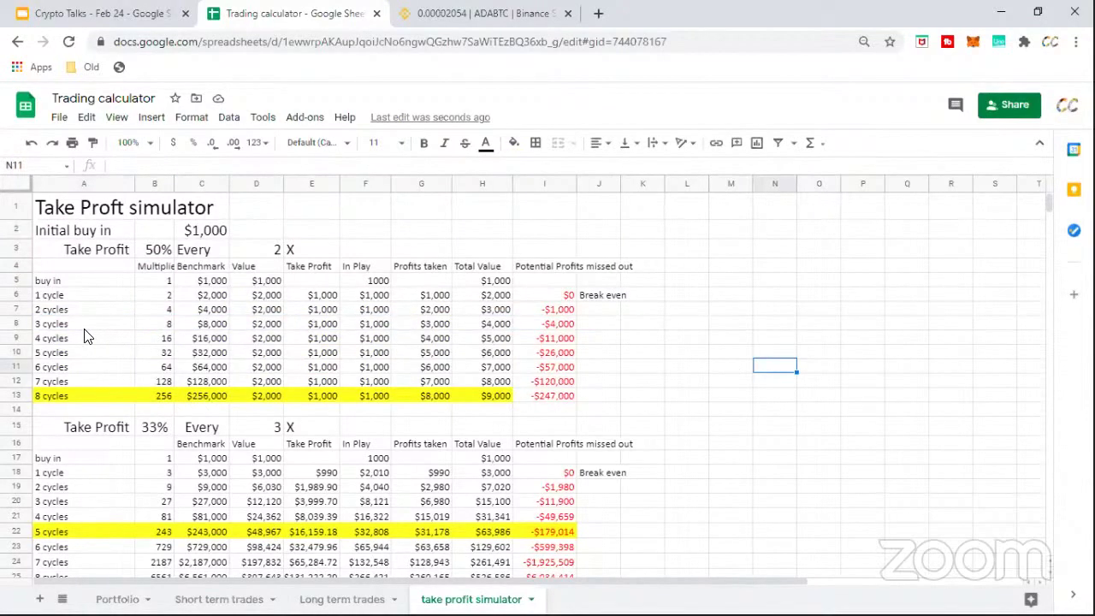
drag(85, 330, 565, 321)
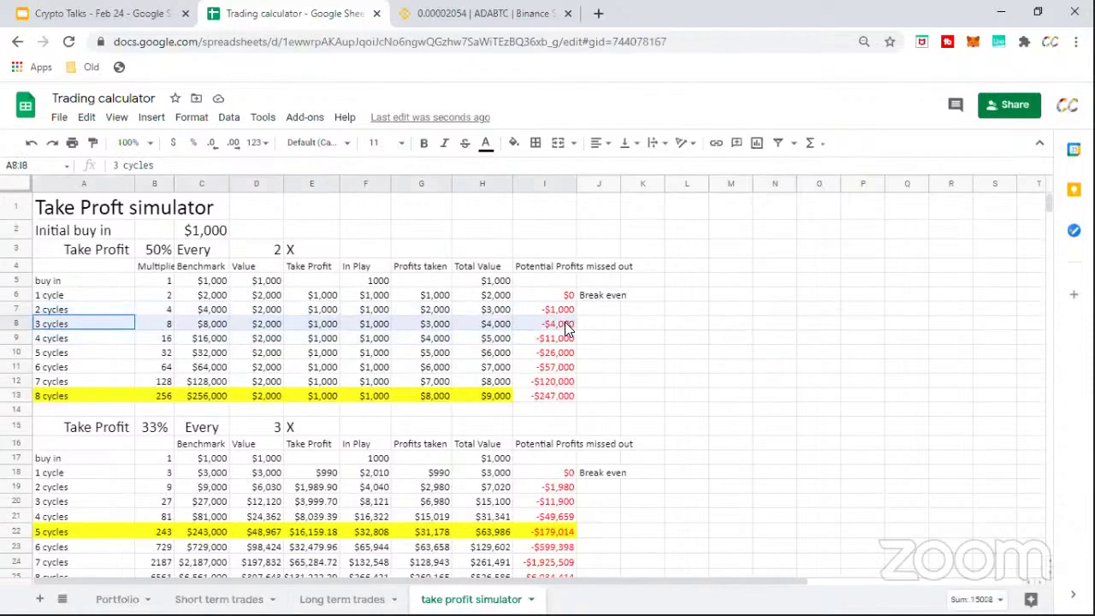
click(160, 345)
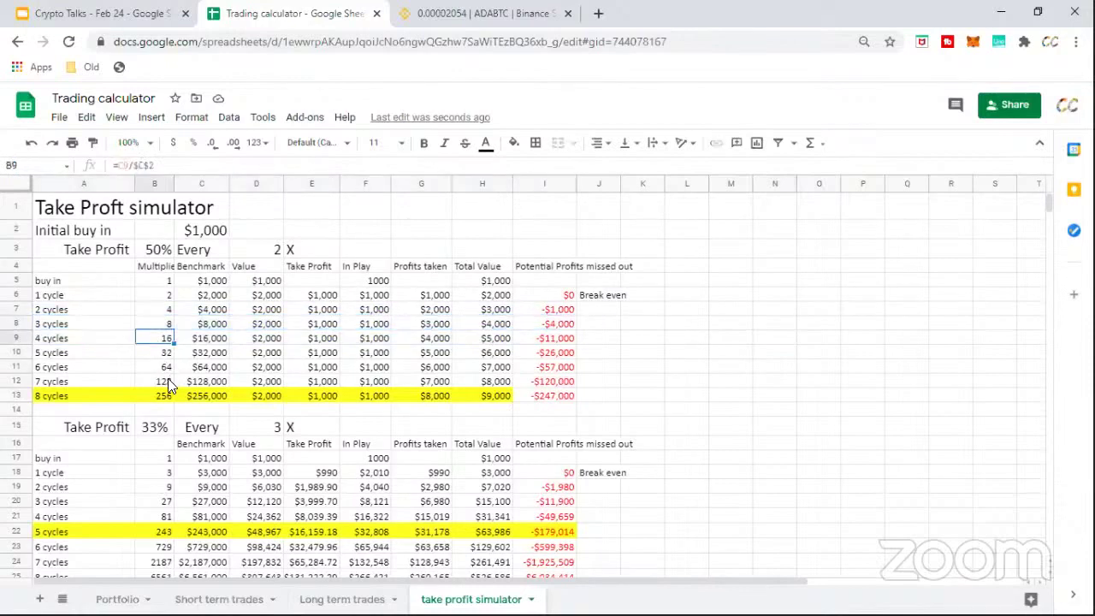
click(768, 385)
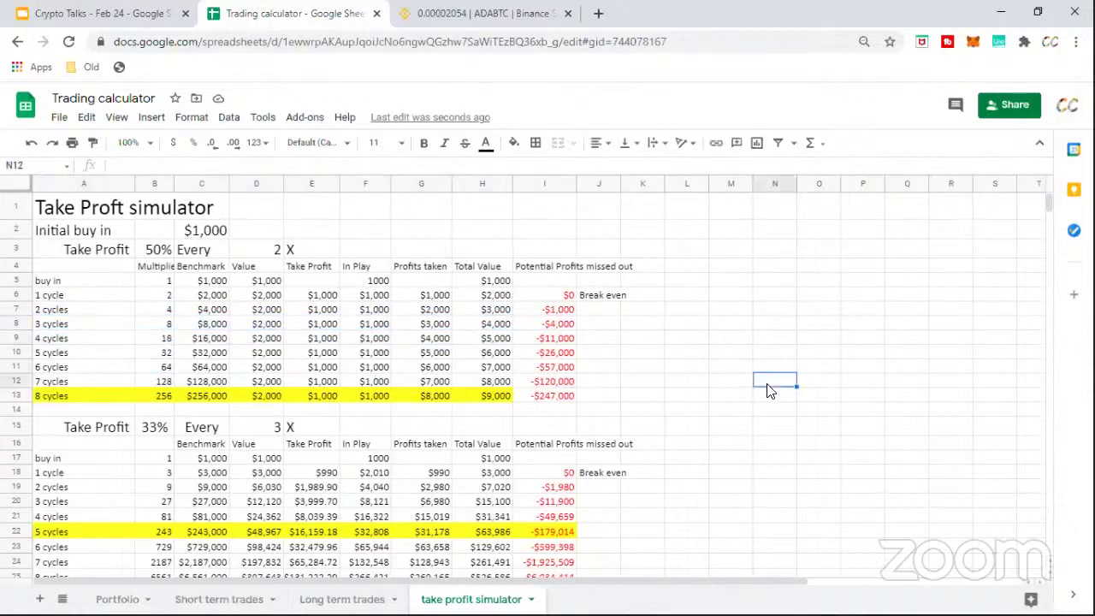
click(618, 386)
click(685, 381)
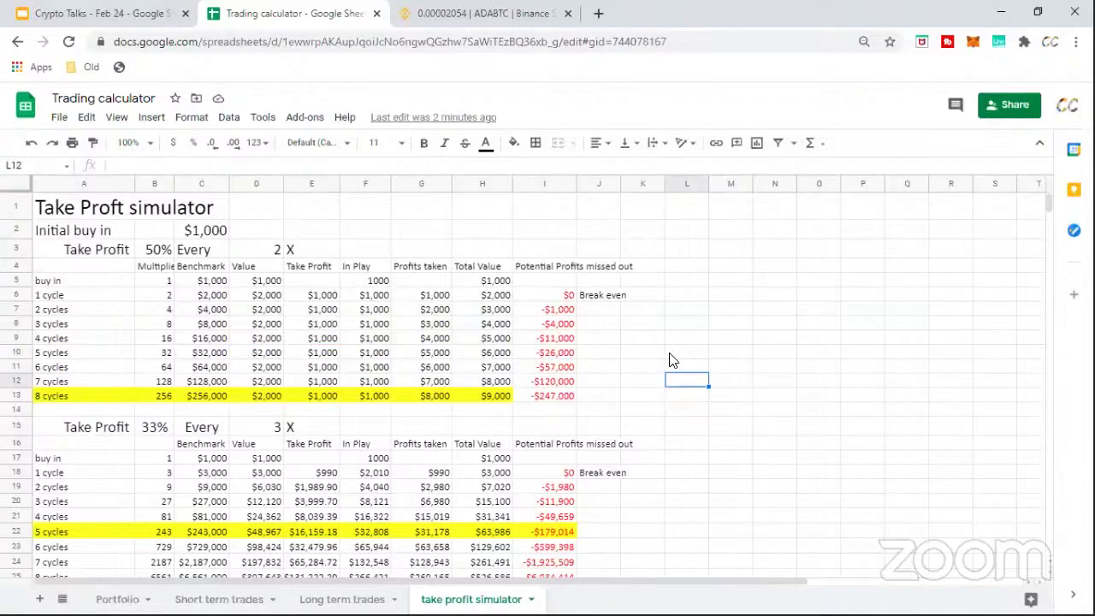
click(763, 338)
scroll(689, 419, down, 3)
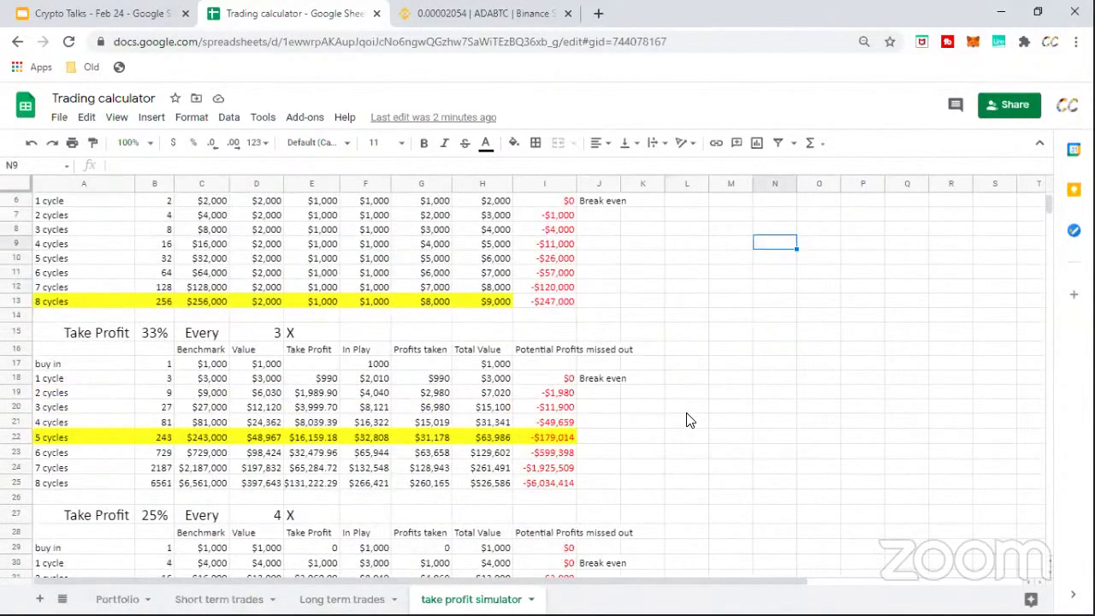
scroll(689, 419, up, 3)
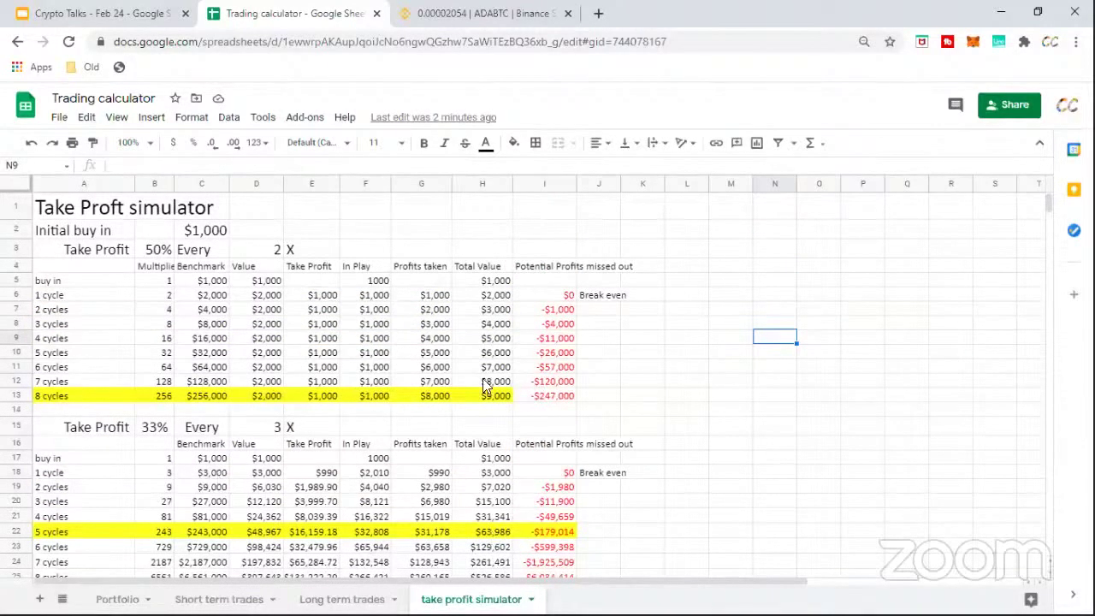
drag(642, 310, 652, 323)
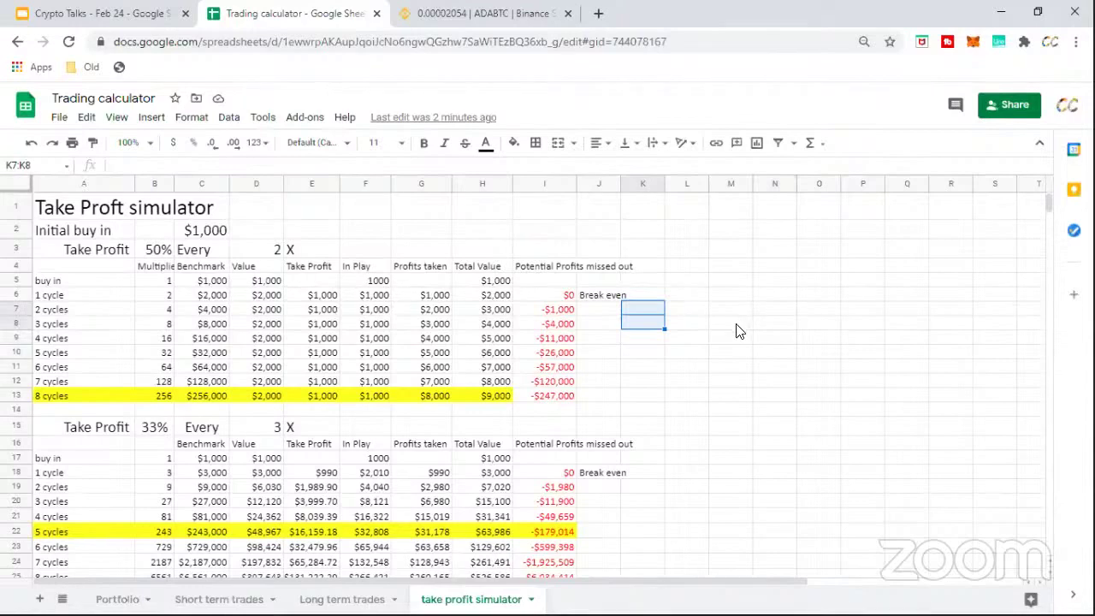
Examine the Take Profit 33% Every 3 X heading and its settings above the simulator's second table.
scroll(334, 308, down, 5)
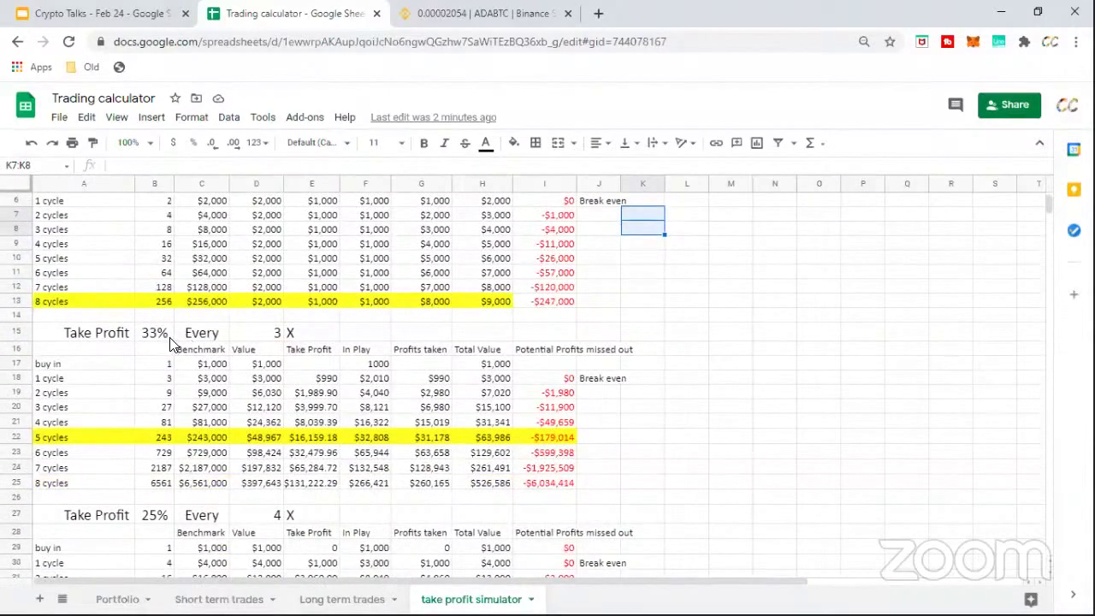
scroll(174, 338, up, 2)
drag(127, 307, 296, 305)
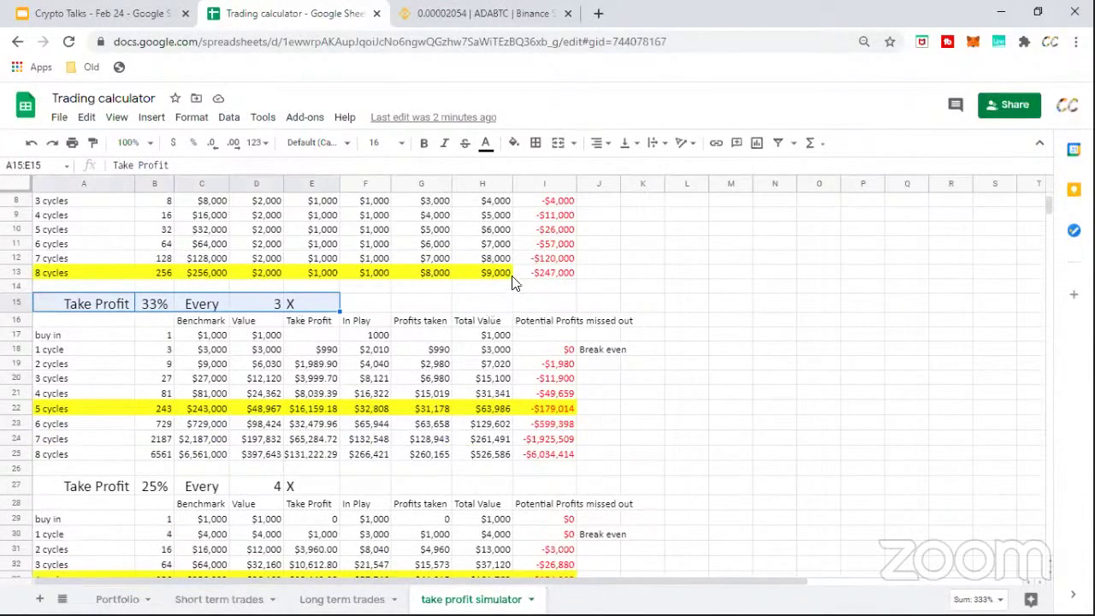
click(295, 307)
click(276, 306)
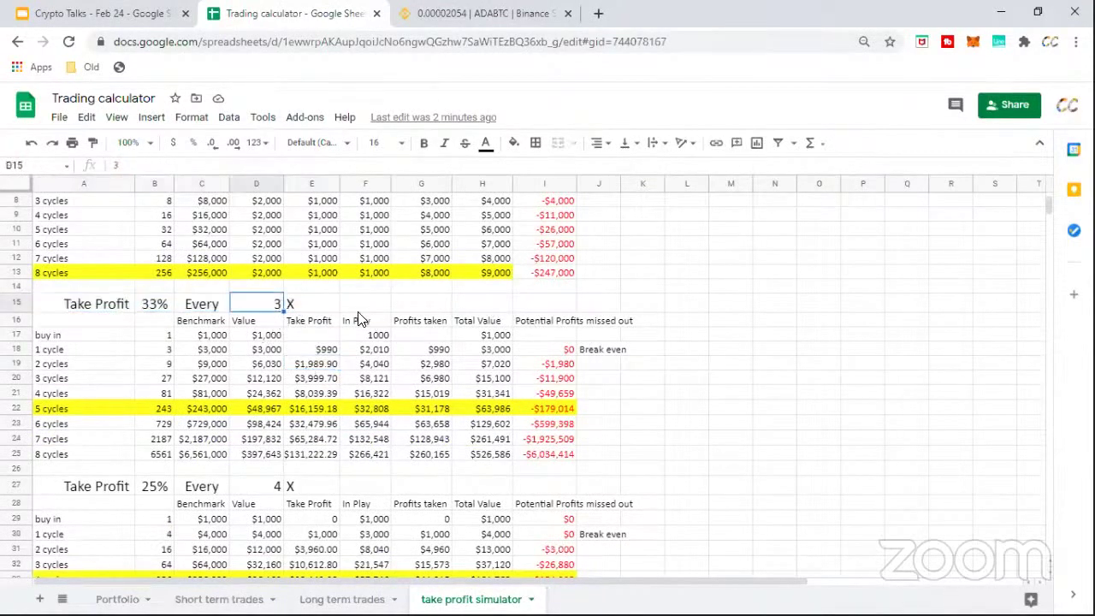
click(345, 310)
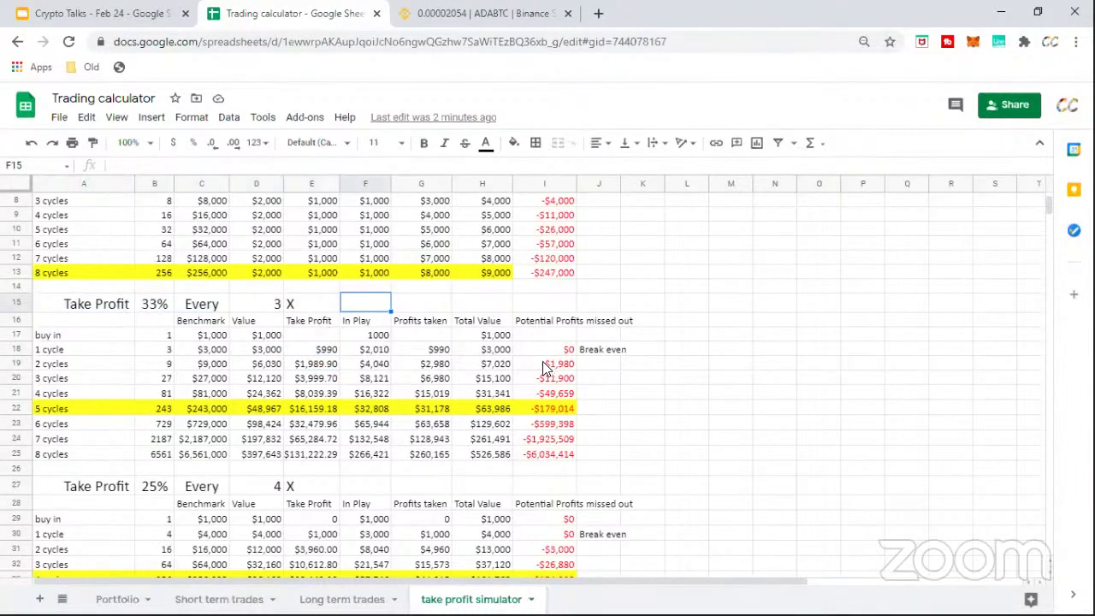
Inspect the multiplier, In Play, Profits taken, Total Value and Potential Profits missed out in the 33% table's 5 cycles row.
click(44, 411)
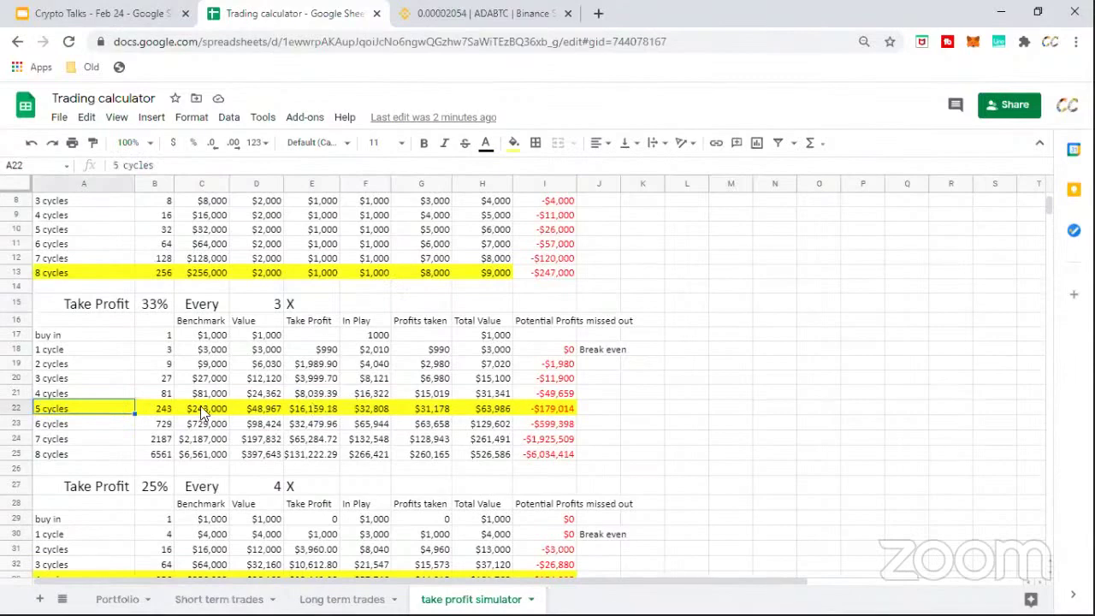
click(161, 409)
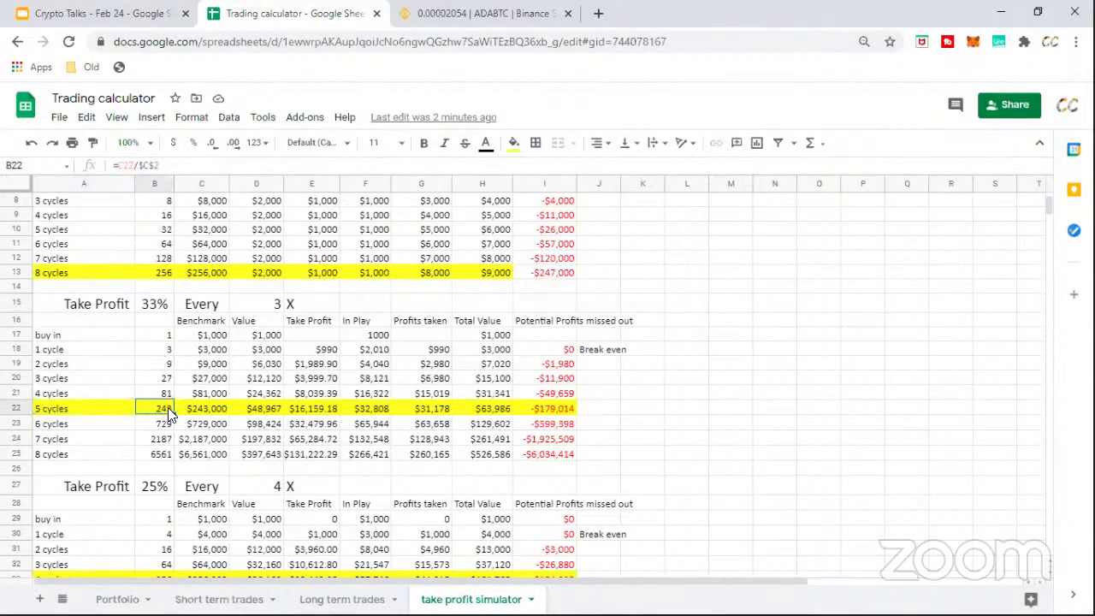
click(494, 409)
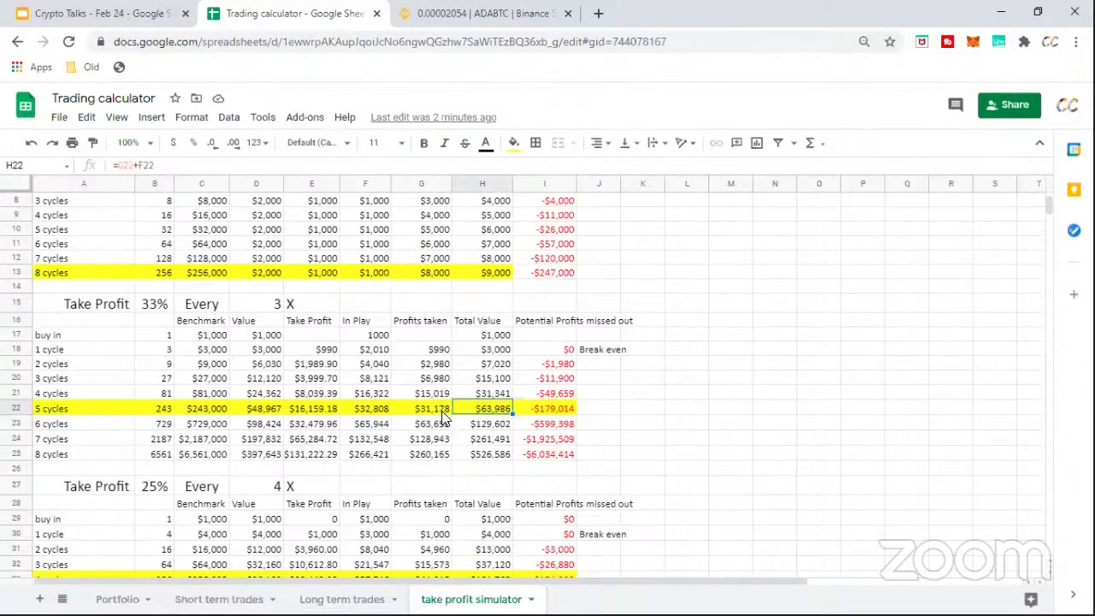
click(440, 411)
click(489, 410)
click(369, 409)
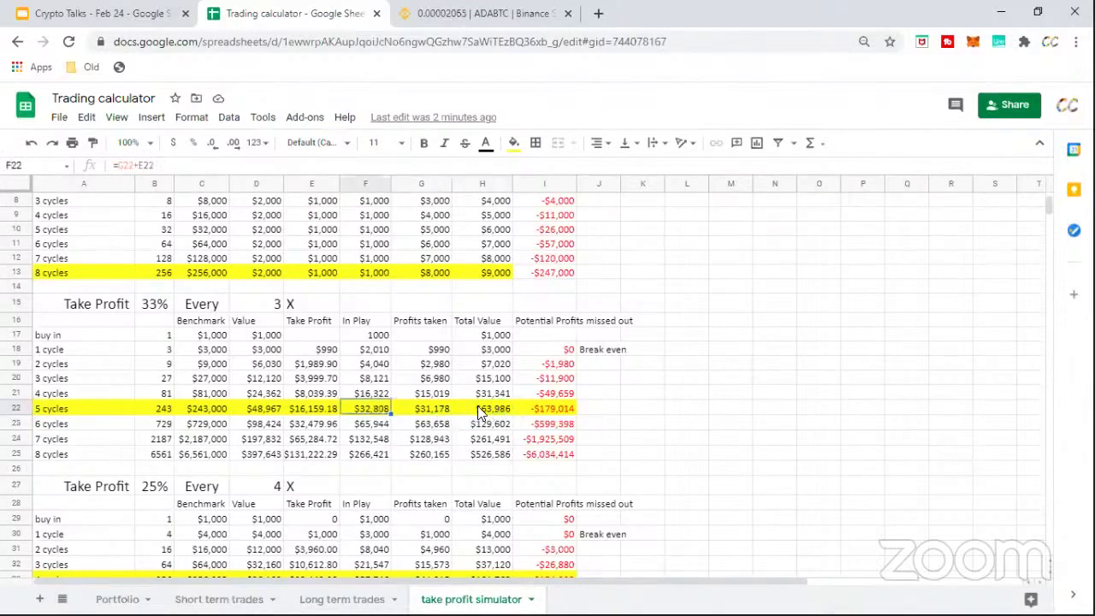
click(491, 409)
click(566, 410)
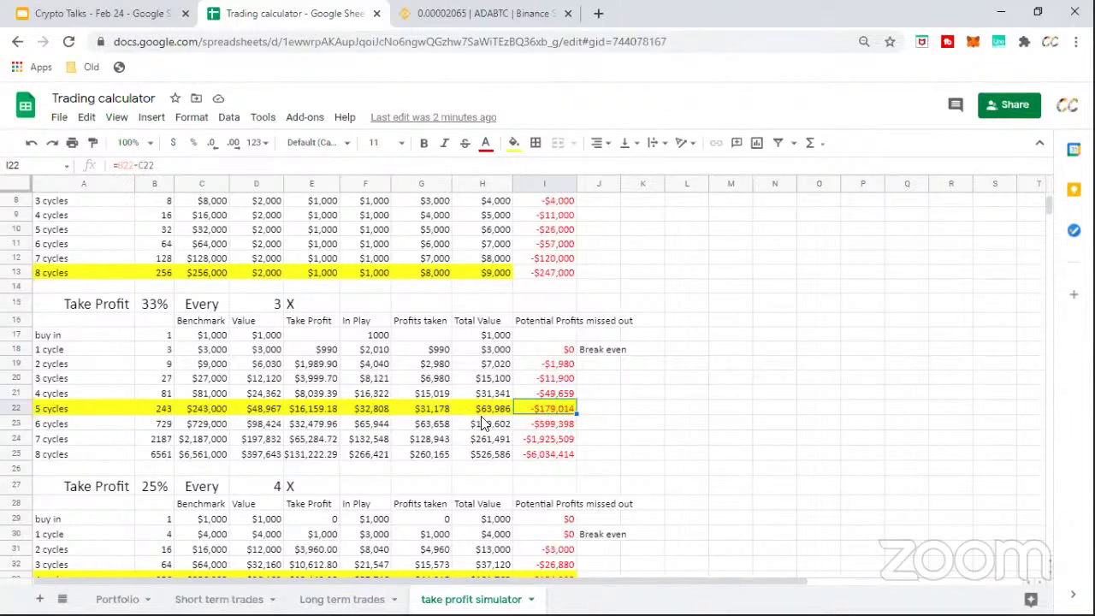
Compare the 5 cycles row of the 33% every 3X table with the 4 cycles row above it.
drag(599, 409, 70, 394)
click(785, 423)
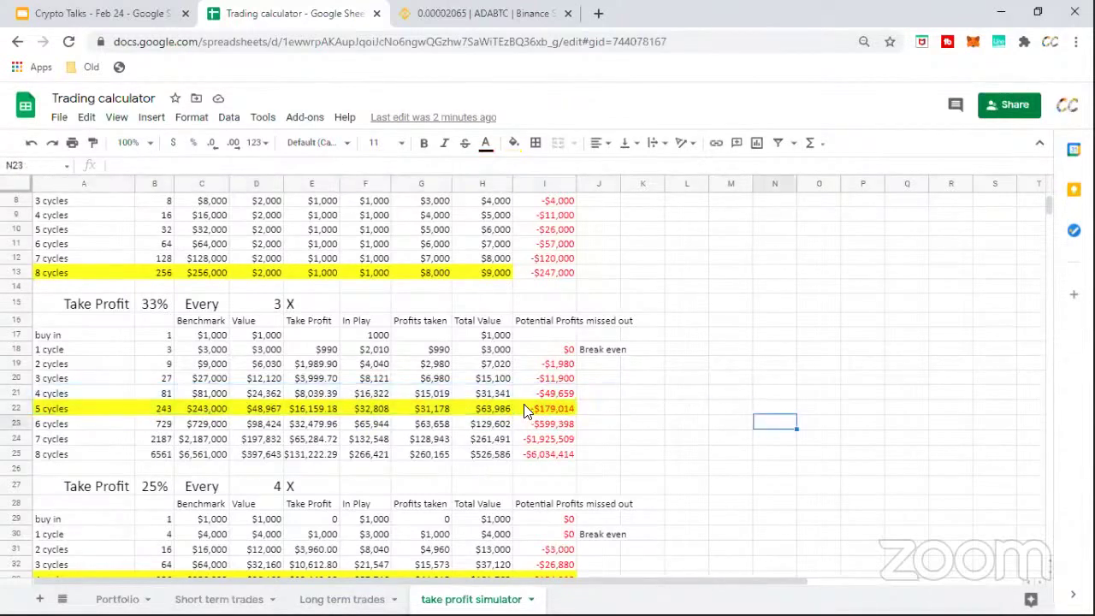
scroll(605, 416, down, 1)
scroll(607, 416, up, 1)
click(642, 396)
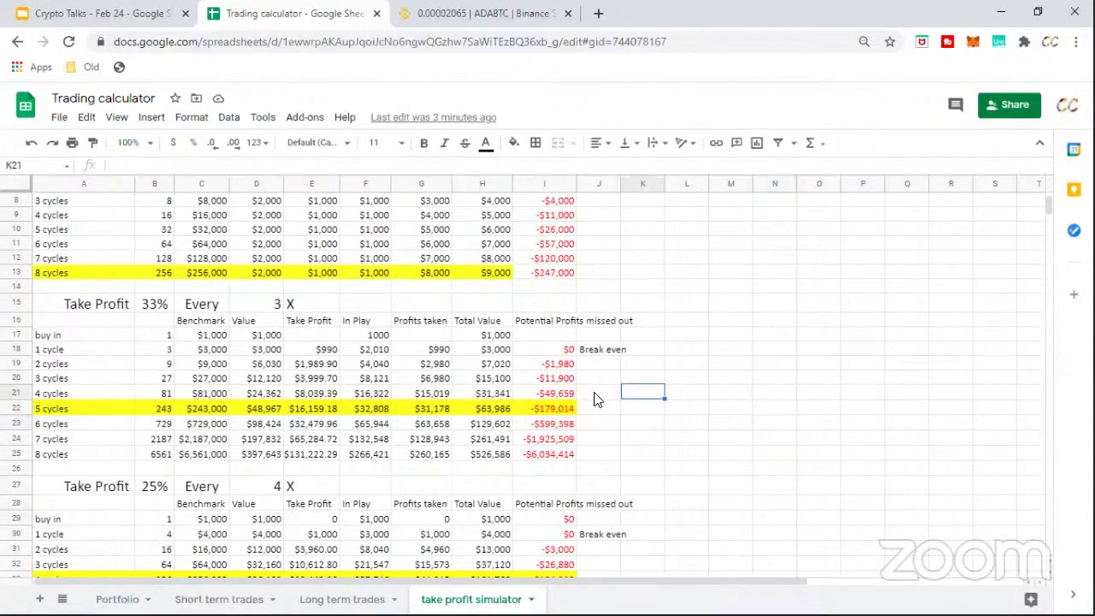
Review the 3 cycles and 4 cycles rows of the 33% every 3X table across their profit columns.
drag(121, 379, 531, 390)
click(672, 391)
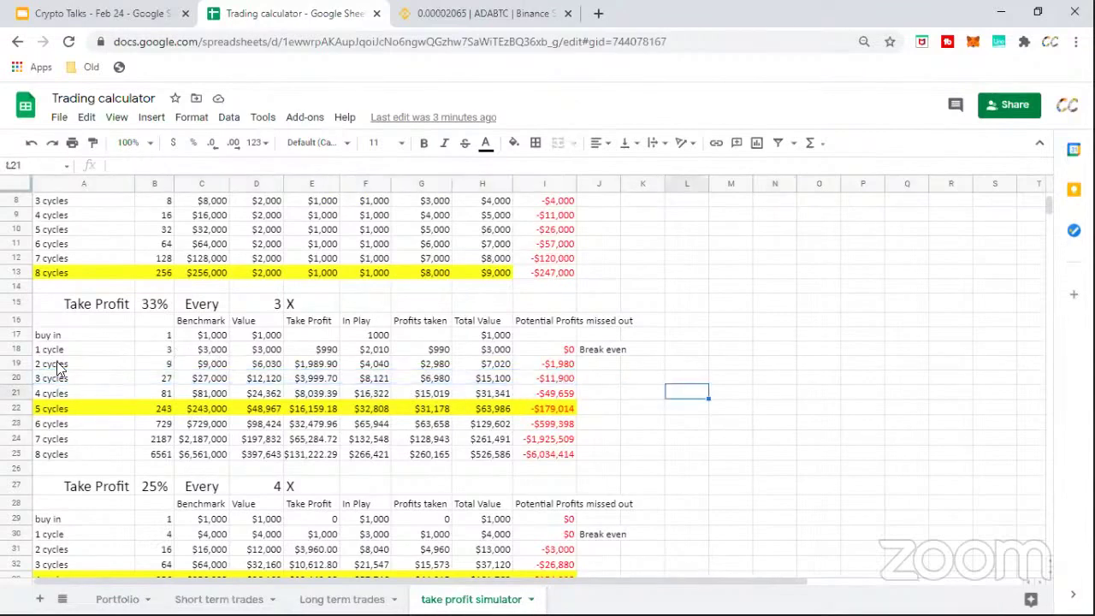
drag(132, 379, 582, 382)
click(672, 382)
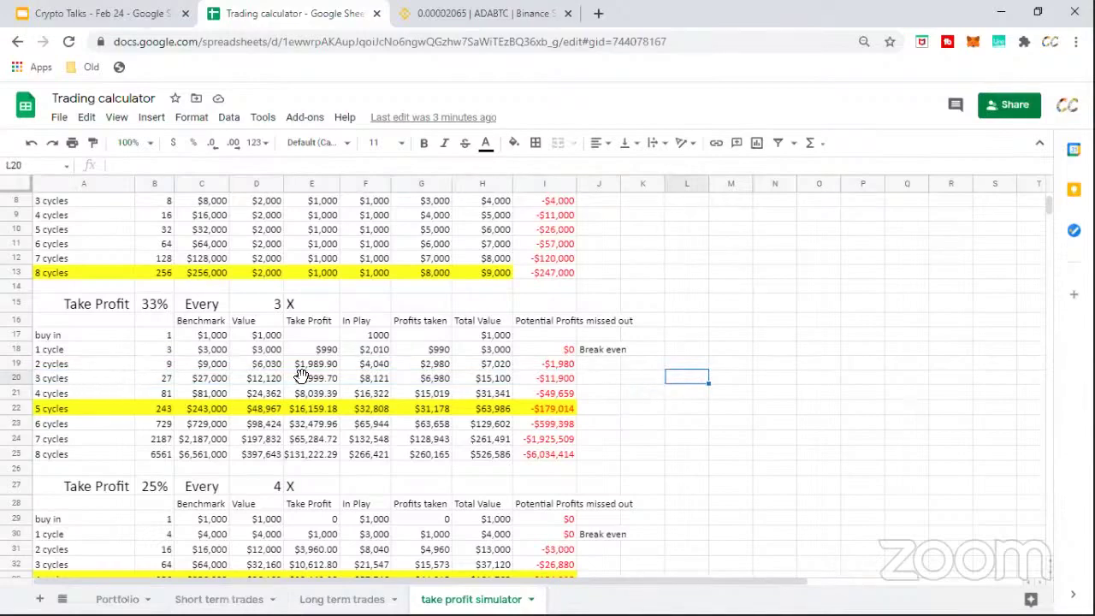
drag(301, 376, 556, 336)
click(707, 408)
Examine the 25% every 4X table from buy in to the break-even 1 cycle row and its Potential Profits missed out.
scroll(600, 433, down, 6)
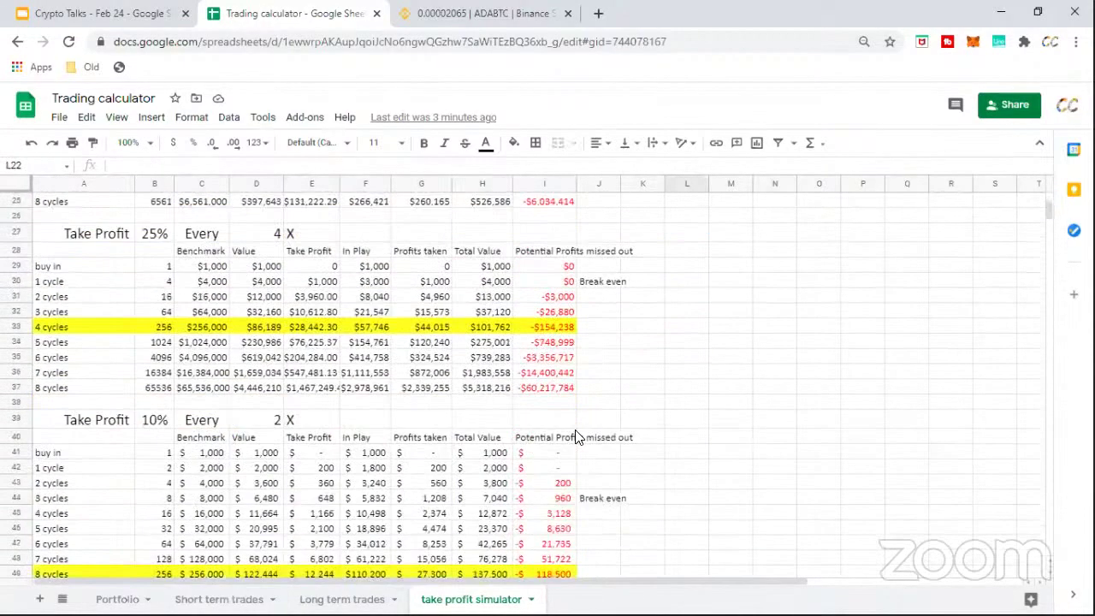
scroll(62, 276, up, 1)
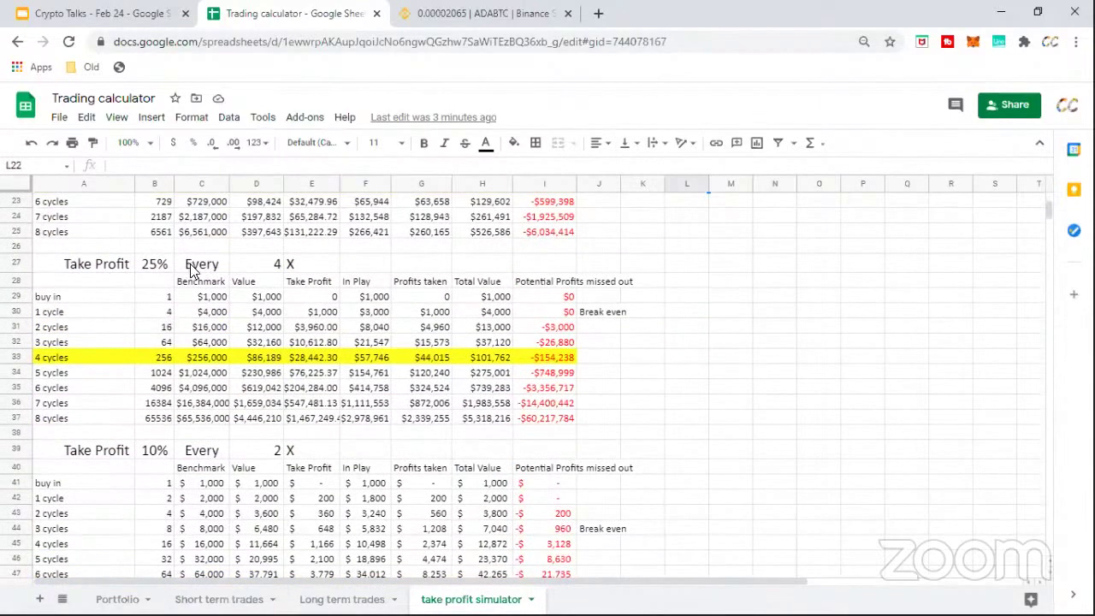
drag(58, 320, 603, 306)
click(628, 425)
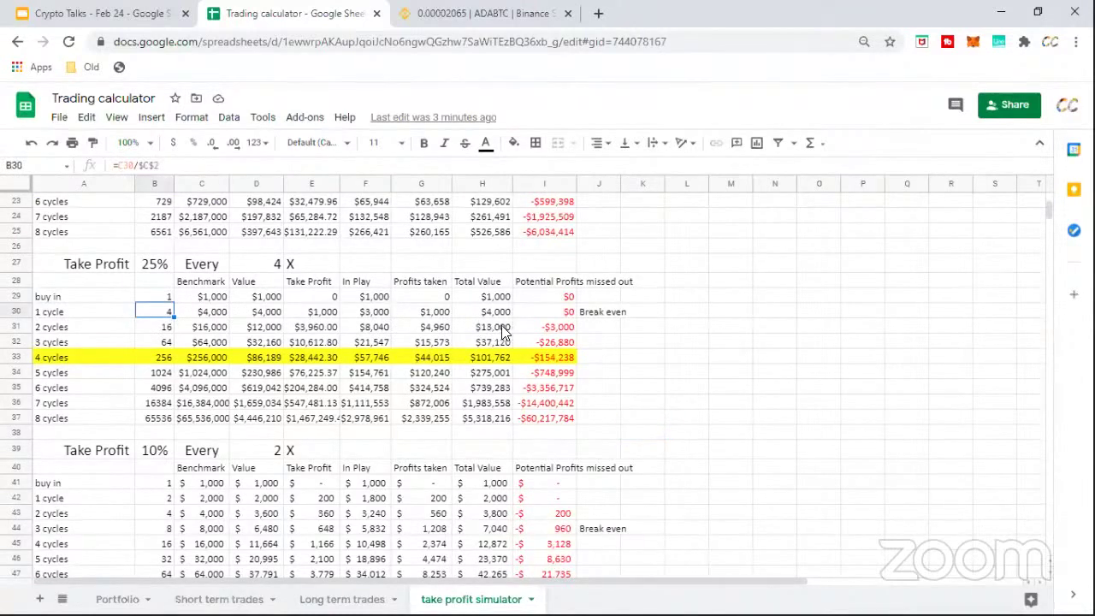
click(558, 315)
click(655, 386)
Compare the 25% table's 4 cycles multiplier with the Potential Profits missed out in the same row.
drag(569, 358, 48, 281)
click(863, 425)
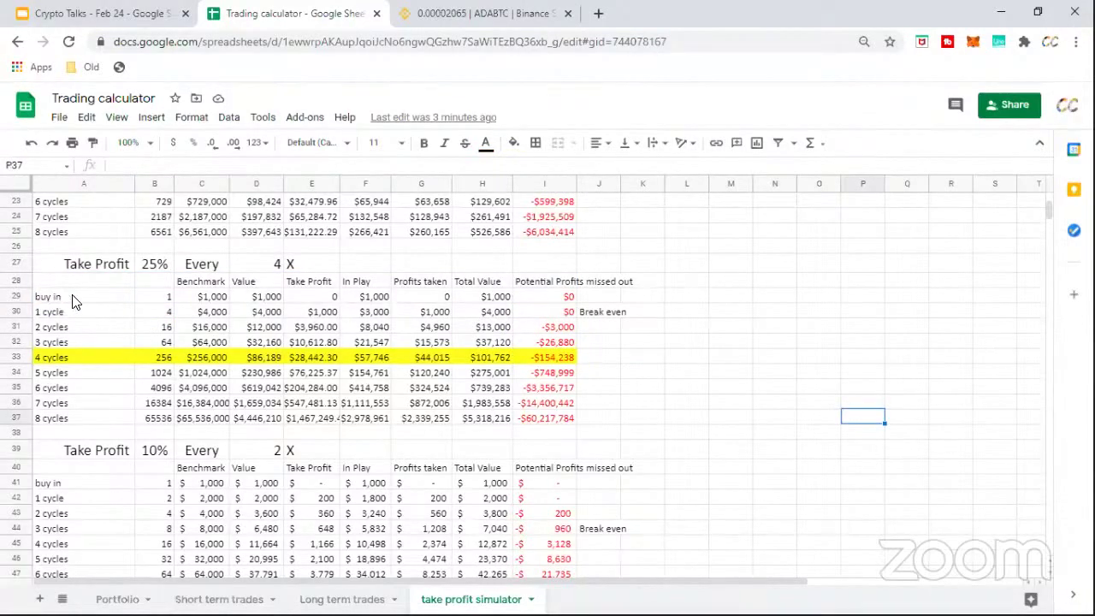
click(163, 359)
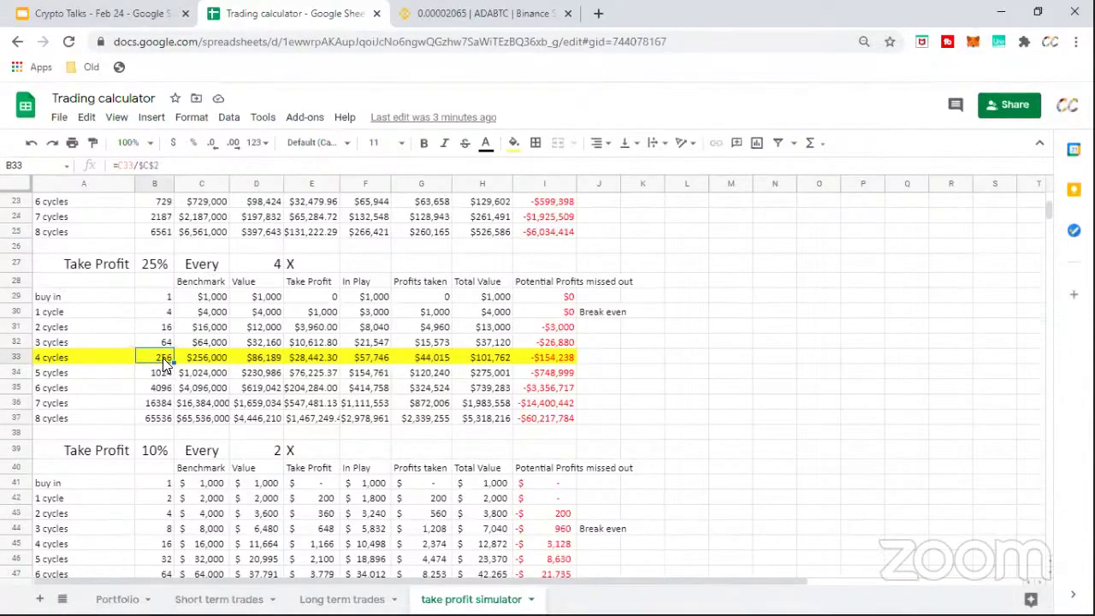
click(560, 360)
scroll(617, 388, down, 1)
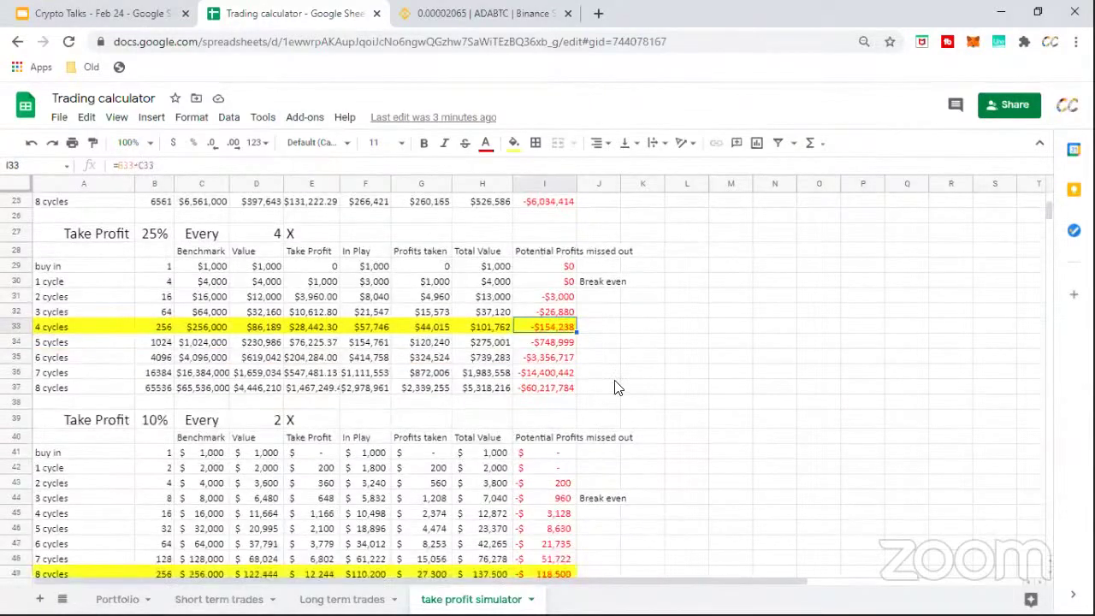
Look over the remaining simulator tables and check the take-profit percentage in the 10% every 2X heading.
scroll(614, 390, down, 5)
scroll(599, 392, up, 3)
scroll(548, 391, down, 6)
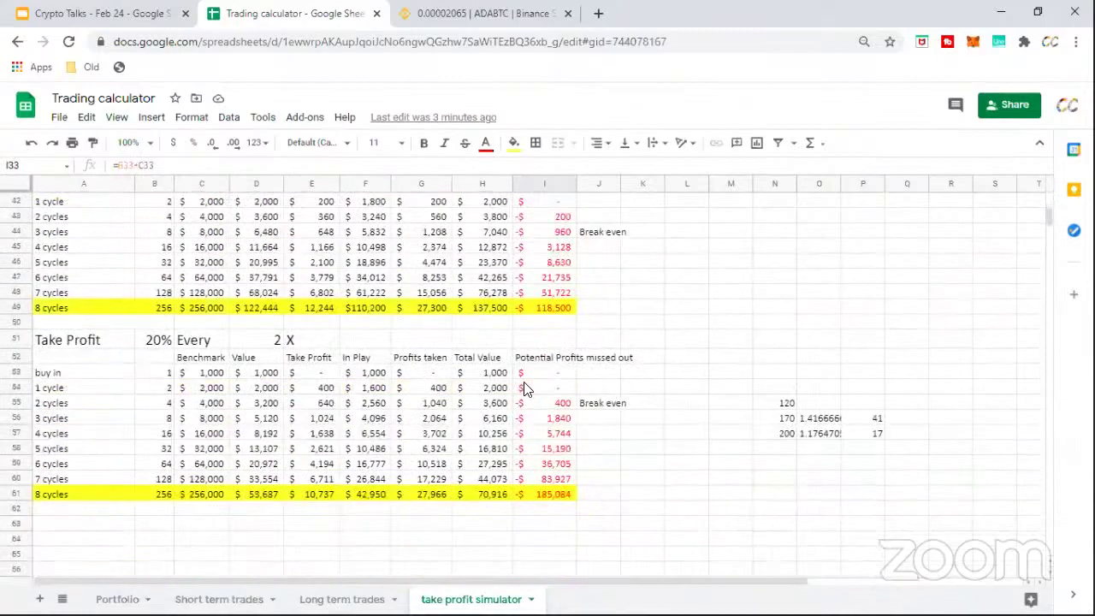
scroll(526, 389, up, 3)
click(190, 237)
click(169, 236)
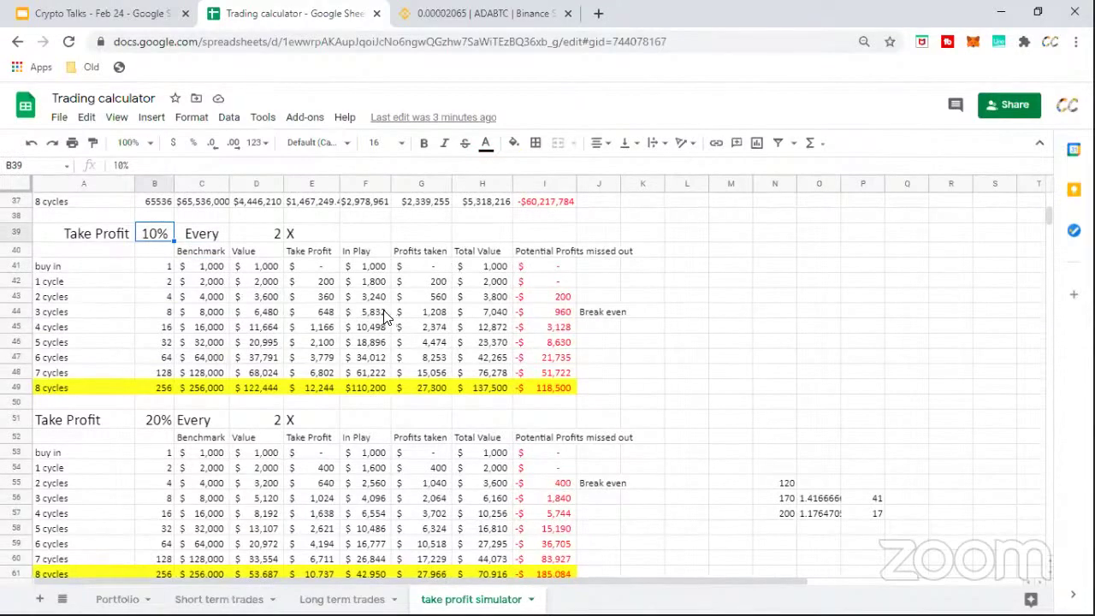
click(443, 334)
click(256, 270)
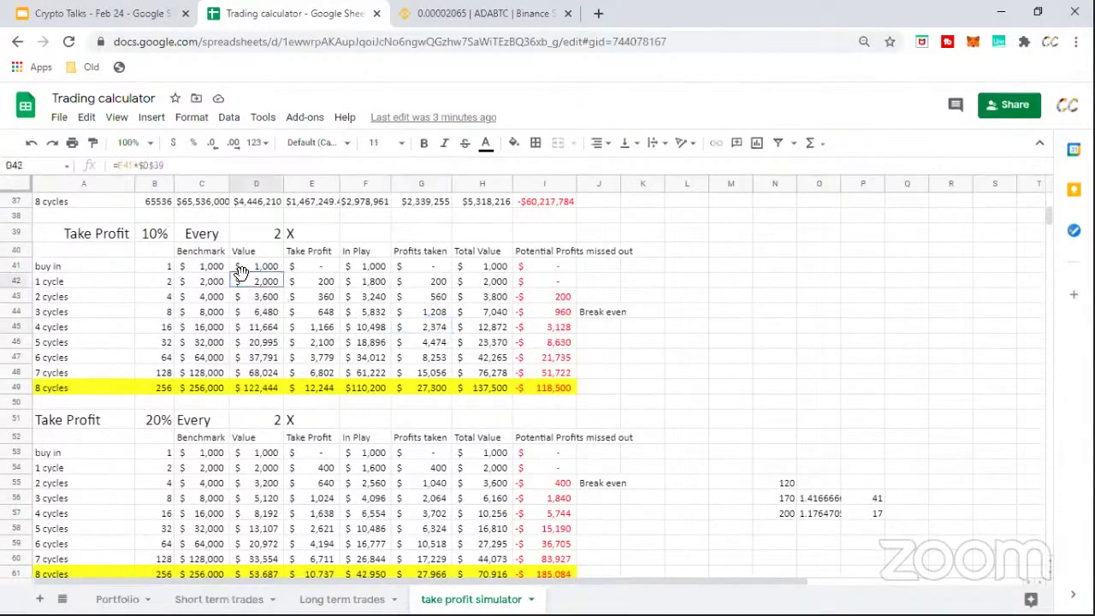
click(782, 295)
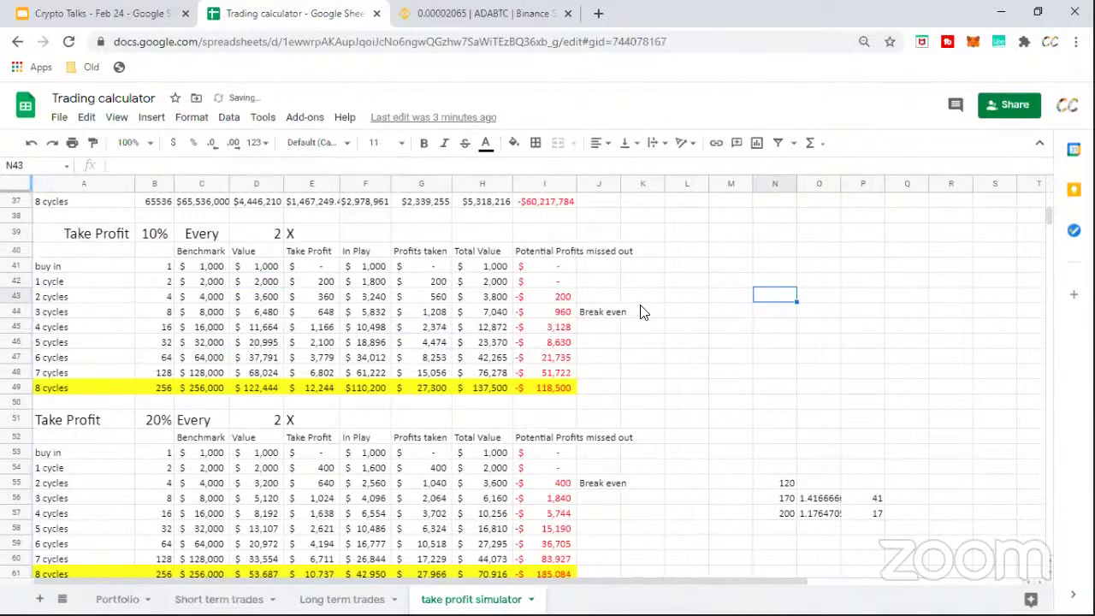
key(ctrl+z)
Inspect the 3 cycles break-even row of the 10% every 2X table, including its multiplier.
click(77, 315)
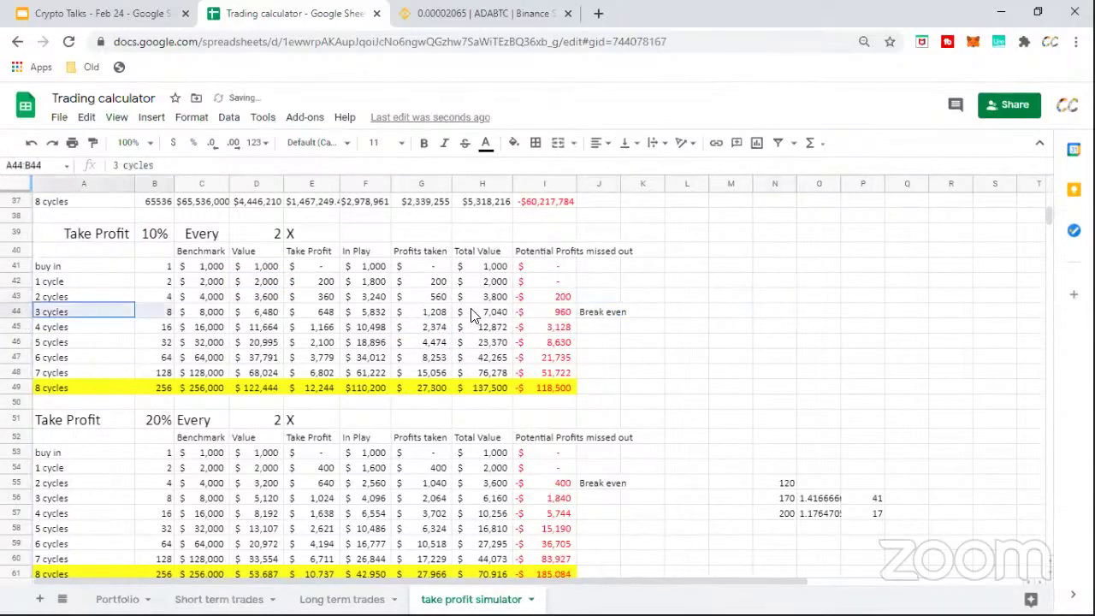
click(154, 312)
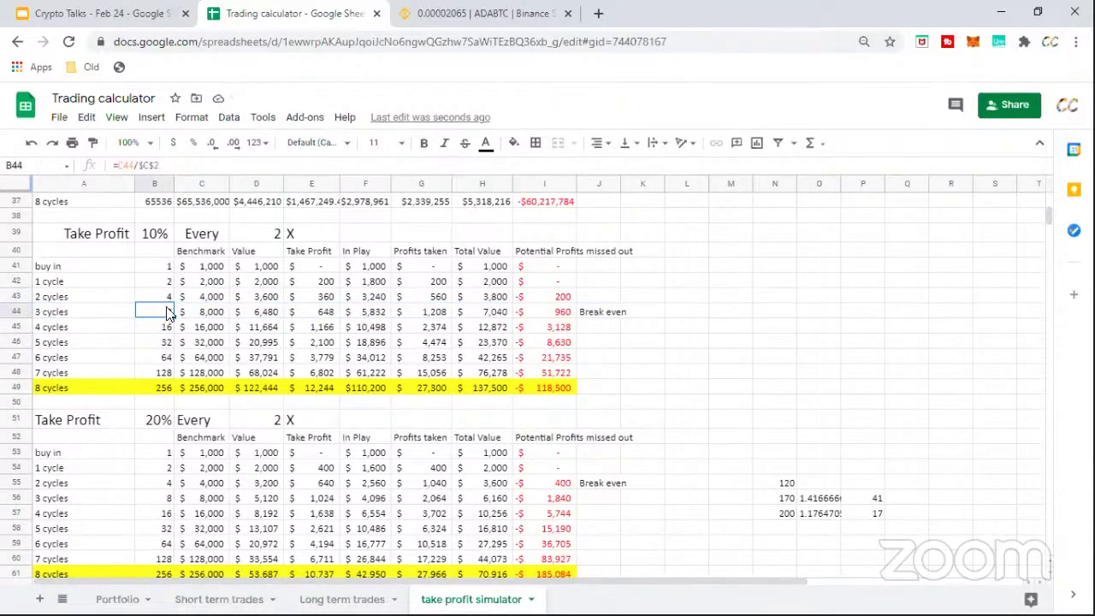
click(704, 313)
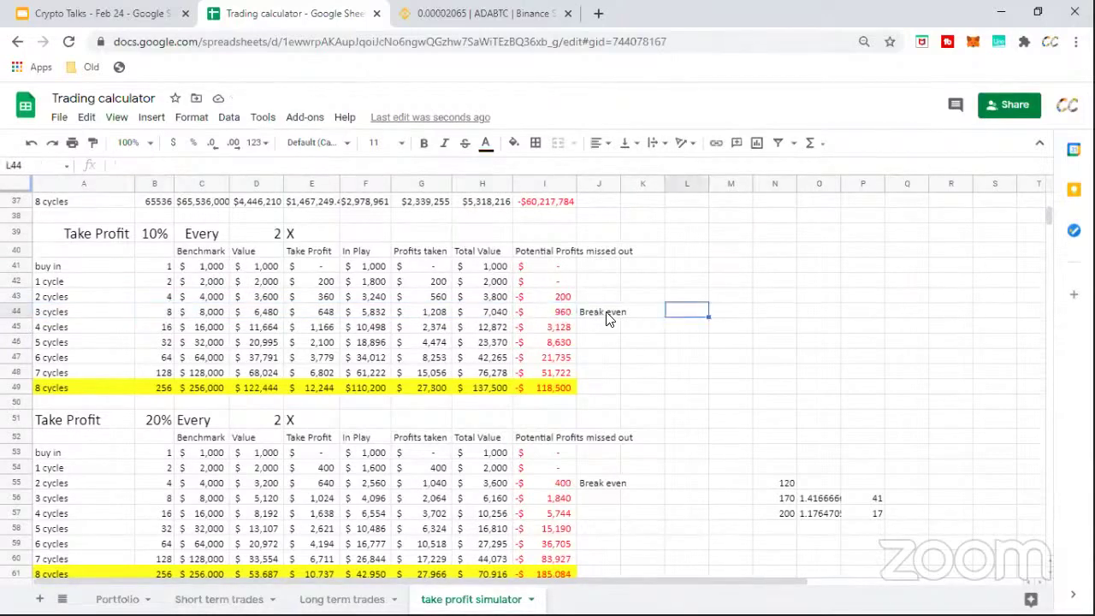
drag(604, 312, 163, 316)
click(682, 342)
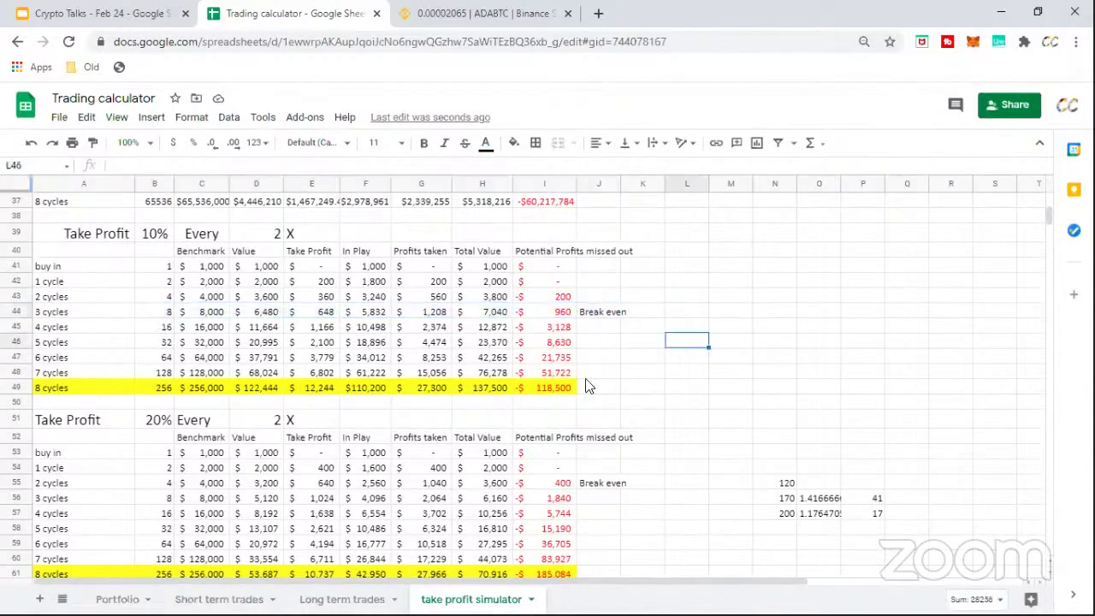
Compare the 10% table's 8 cycles Potential Profits missed out with its multipliers from buy in to 8 cycles.
click(549, 385)
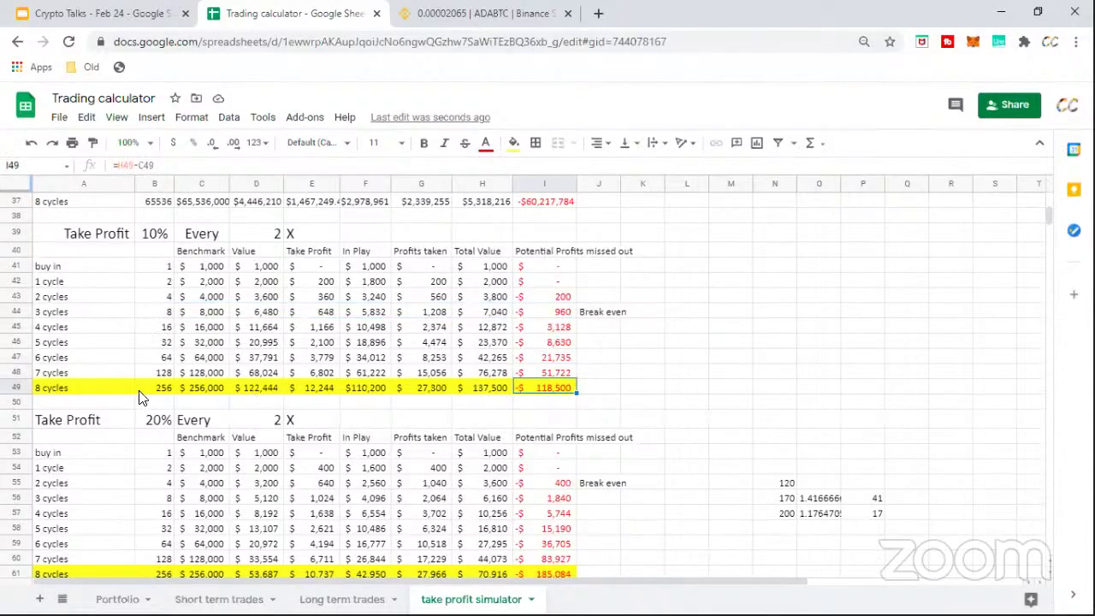
drag(166, 270, 166, 385)
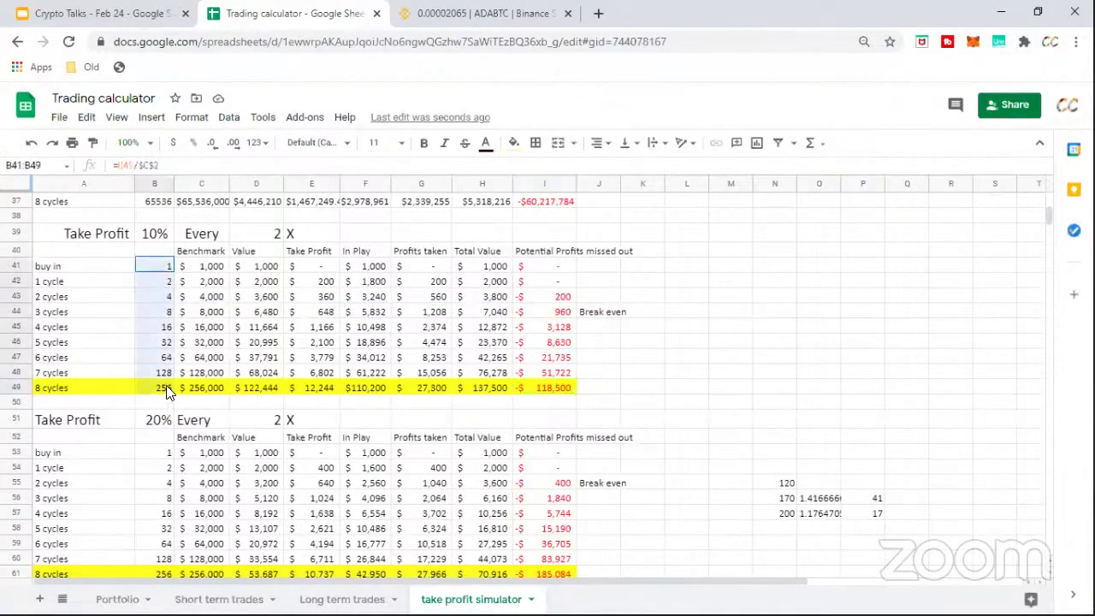
click(310, 419)
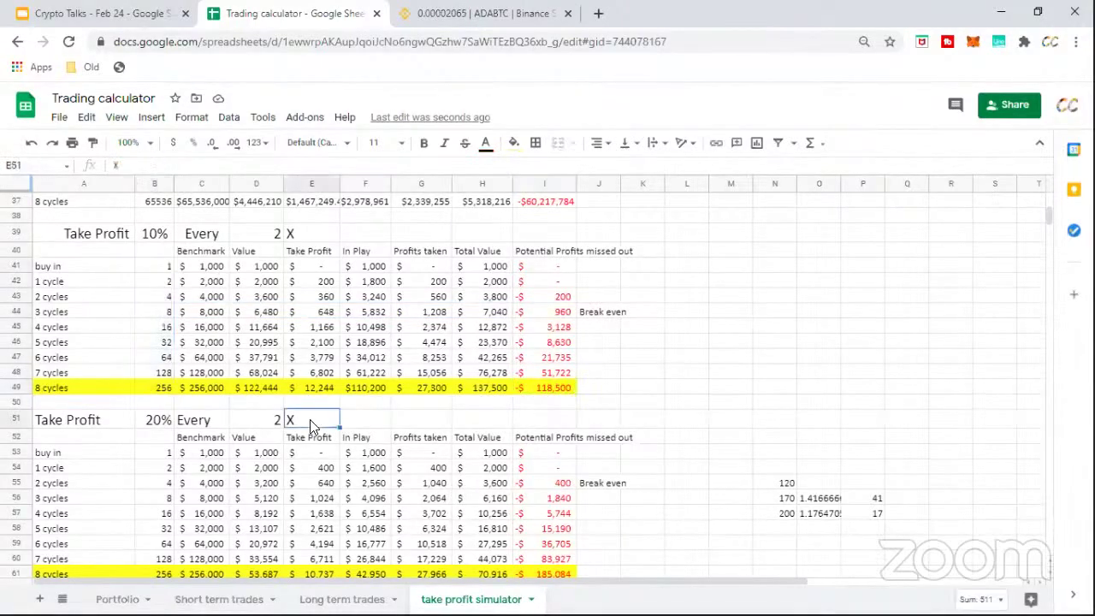
click(555, 389)
scroll(659, 407, down, 1)
scroll(659, 406, down, 2)
scroll(659, 407, up, 1)
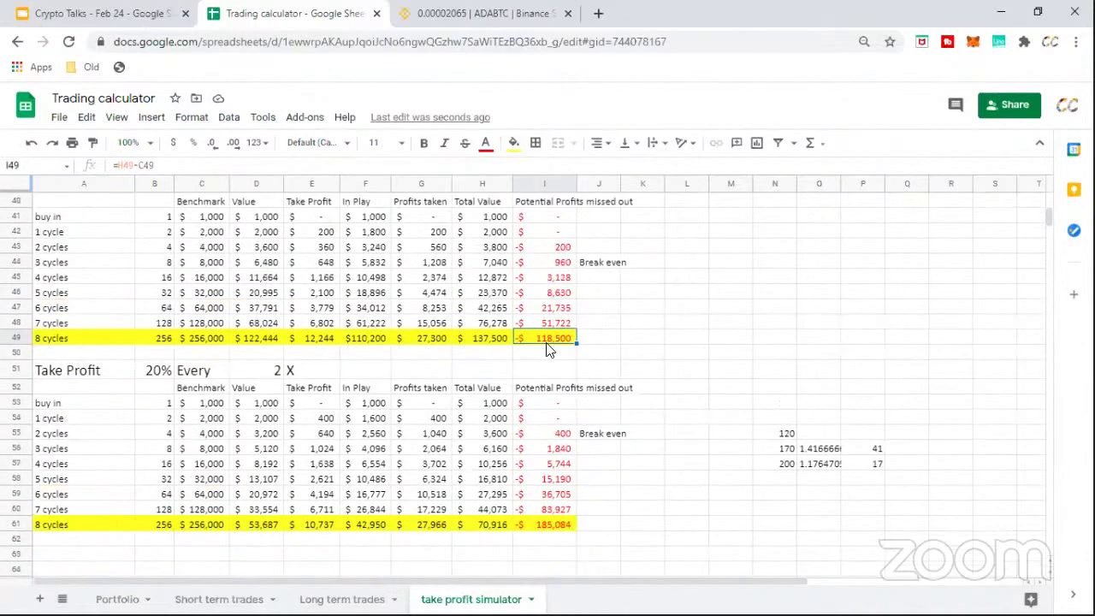
Check the 10% table's 8 cycles Total Value against the multipliers from buy in to 6 cycles.
click(478, 349)
scroll(604, 400, up, 2)
scroll(604, 399, down, 2)
scroll(556, 400, up, 1)
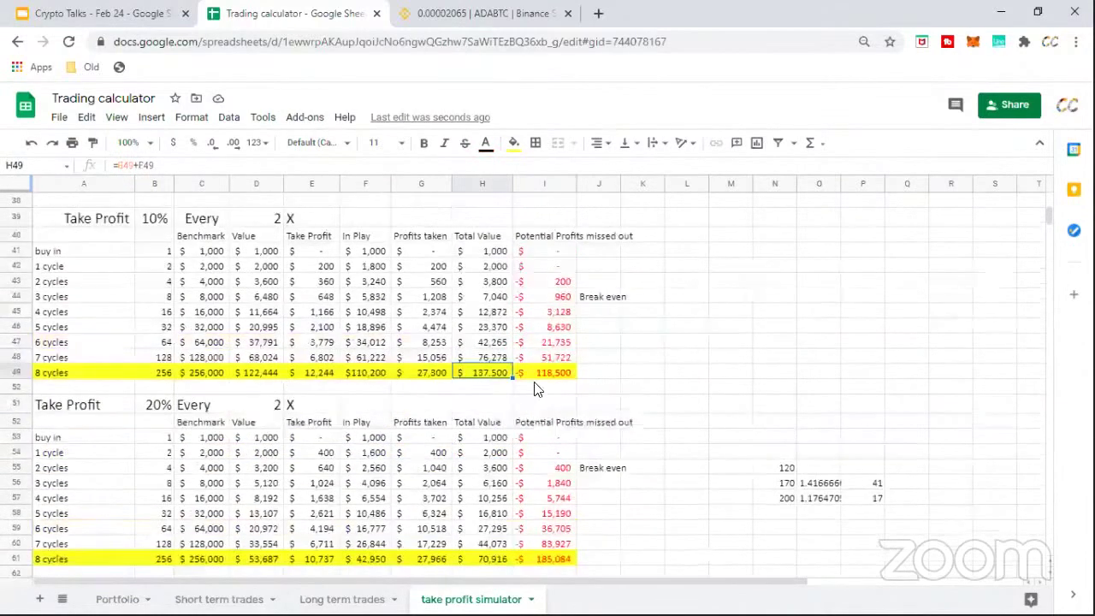
drag(148, 255, 163, 345)
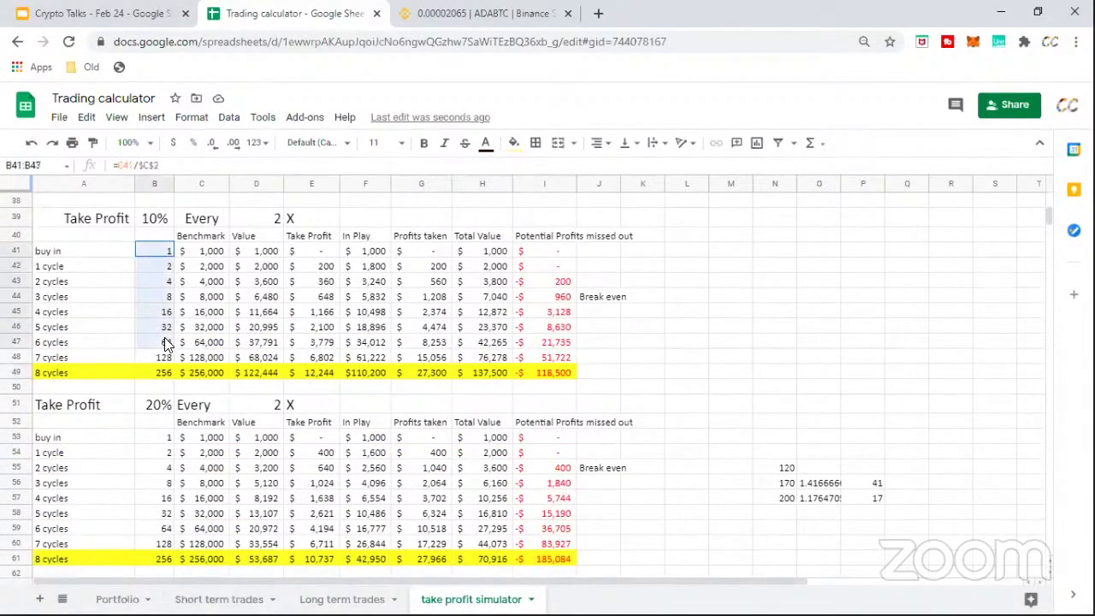
scroll(709, 411, down, 1)
Examine the 20% every 2X table's take-profit percentage, its 3 cycles multiplier and the cells below Break even.
click(718, 449)
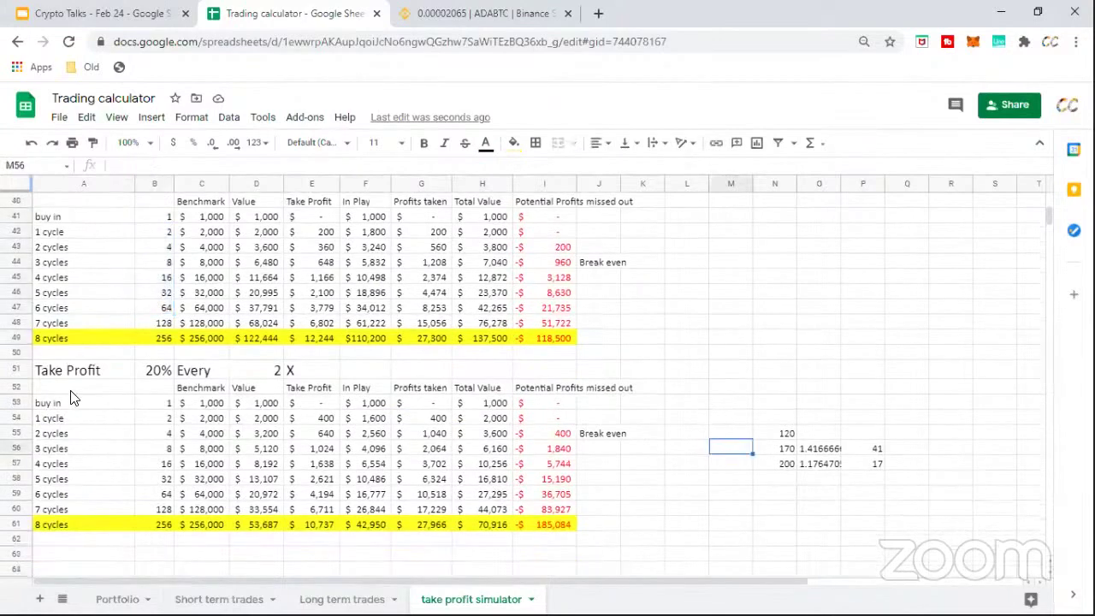
click(161, 373)
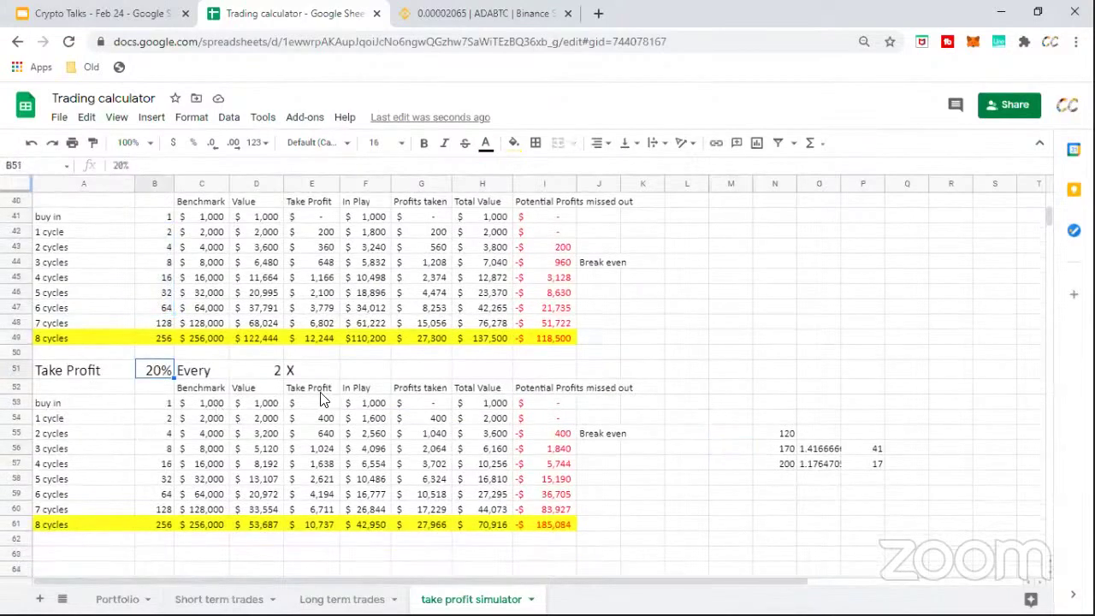
click(165, 449)
drag(601, 467, 608, 445)
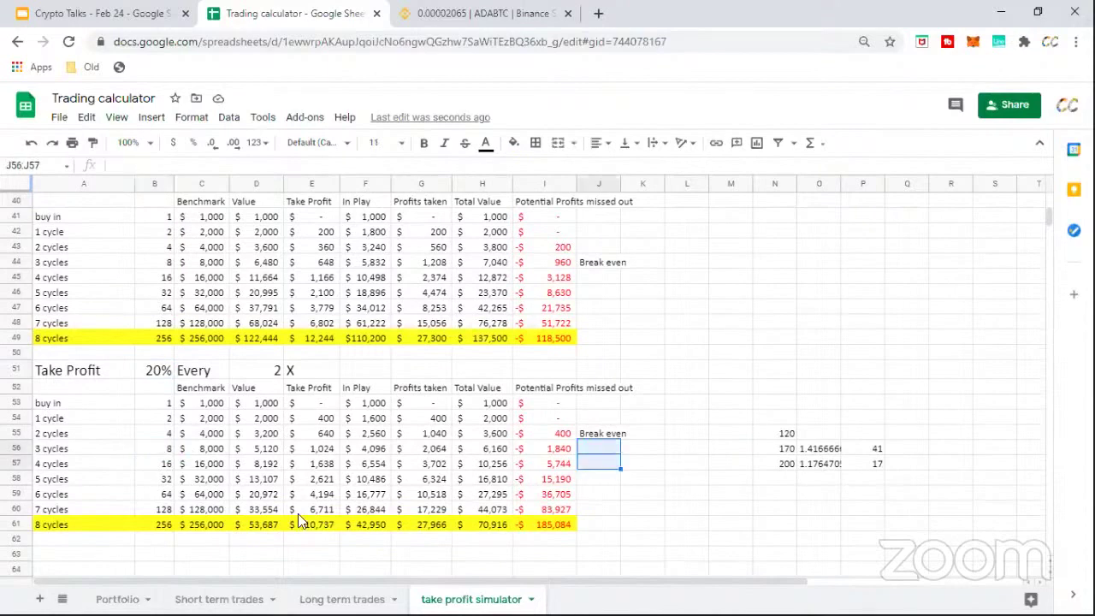
View the Portfolio, Short term trades and Long term trades sheets in turn.
click(117, 599)
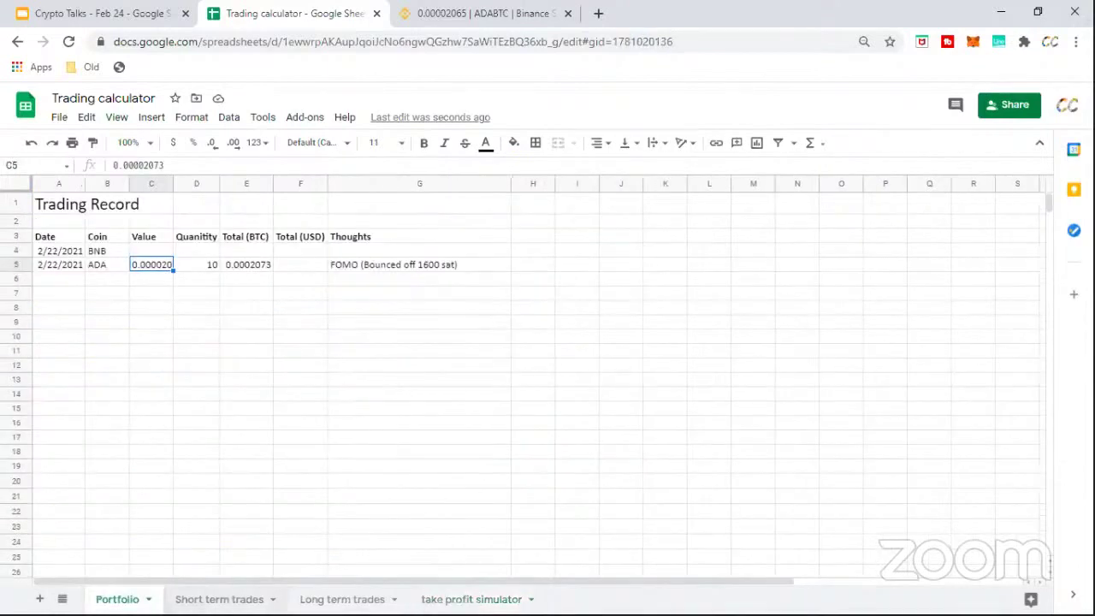
click(219, 599)
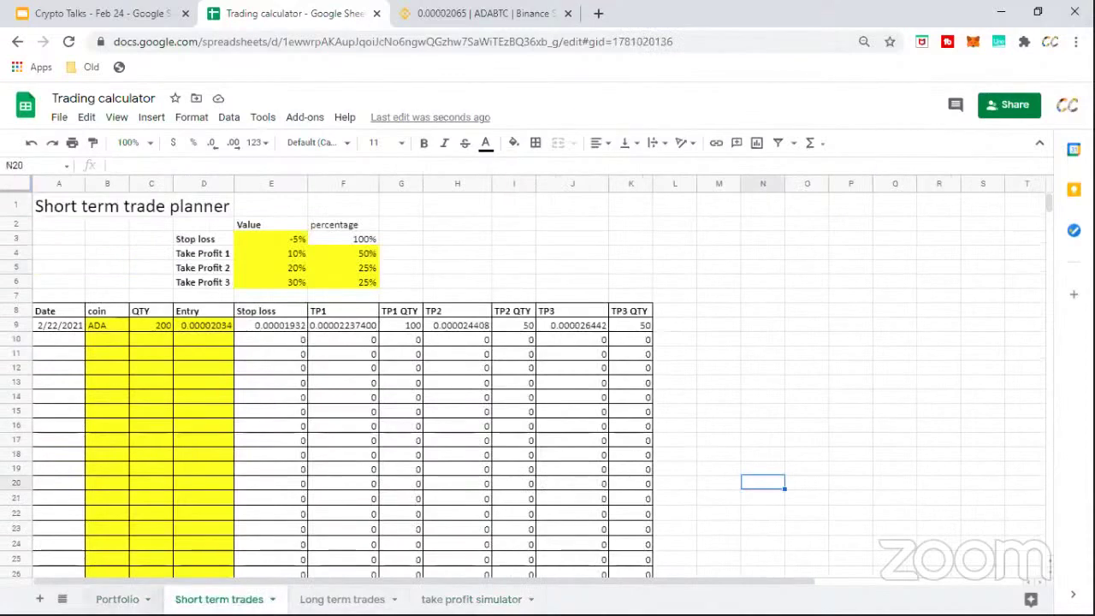
click(343, 599)
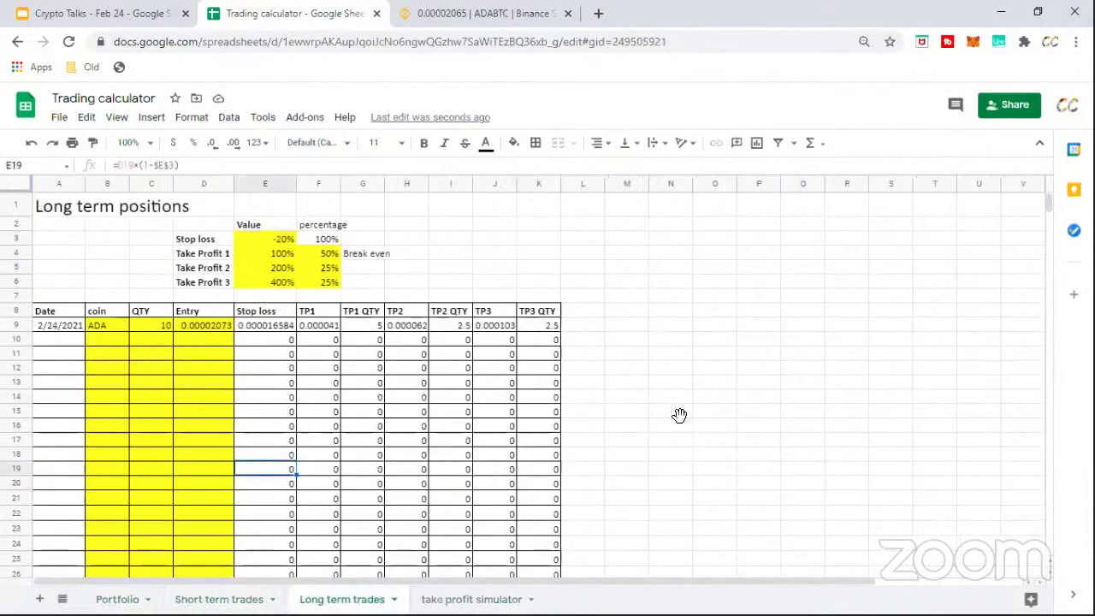
Review the take profit simulator's tables, from 50% every 2X at the start through to 20% every 2X.
click(680, 415)
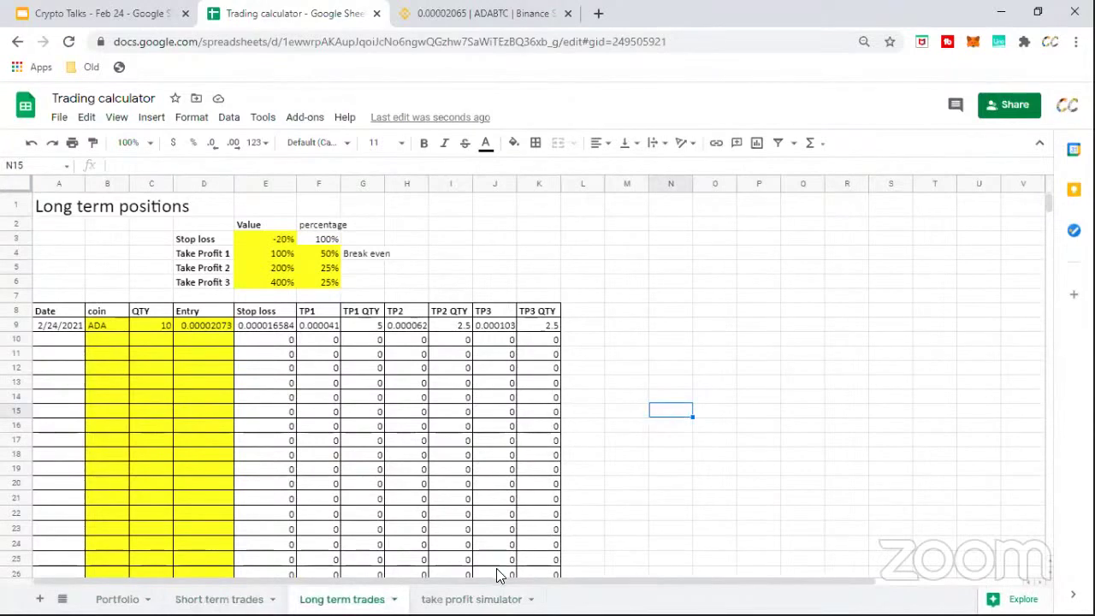
click(471, 599)
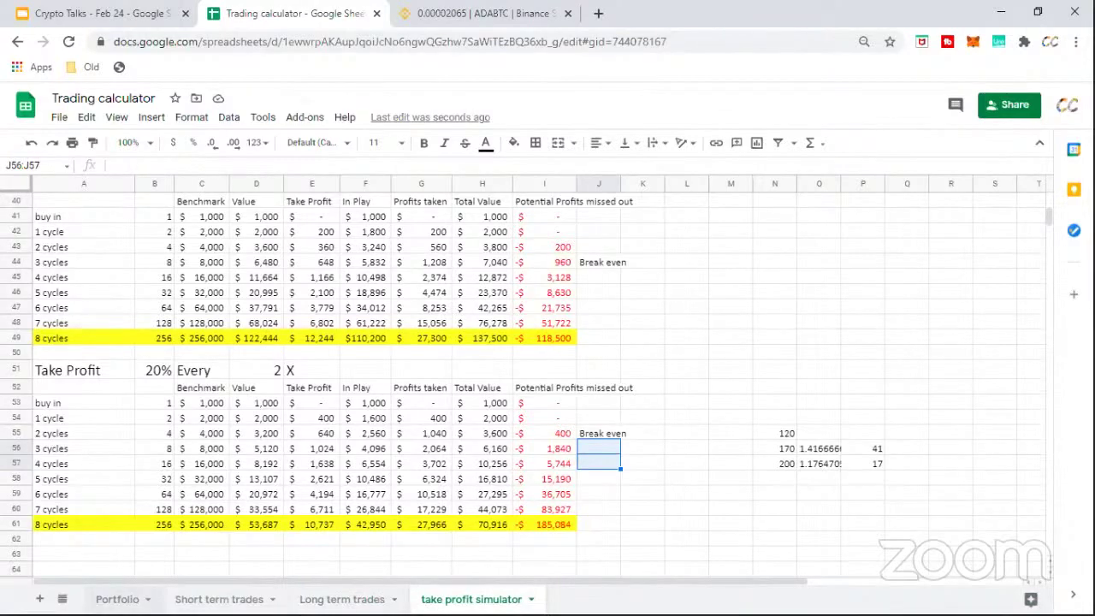
scroll(435, 389, up, 10)
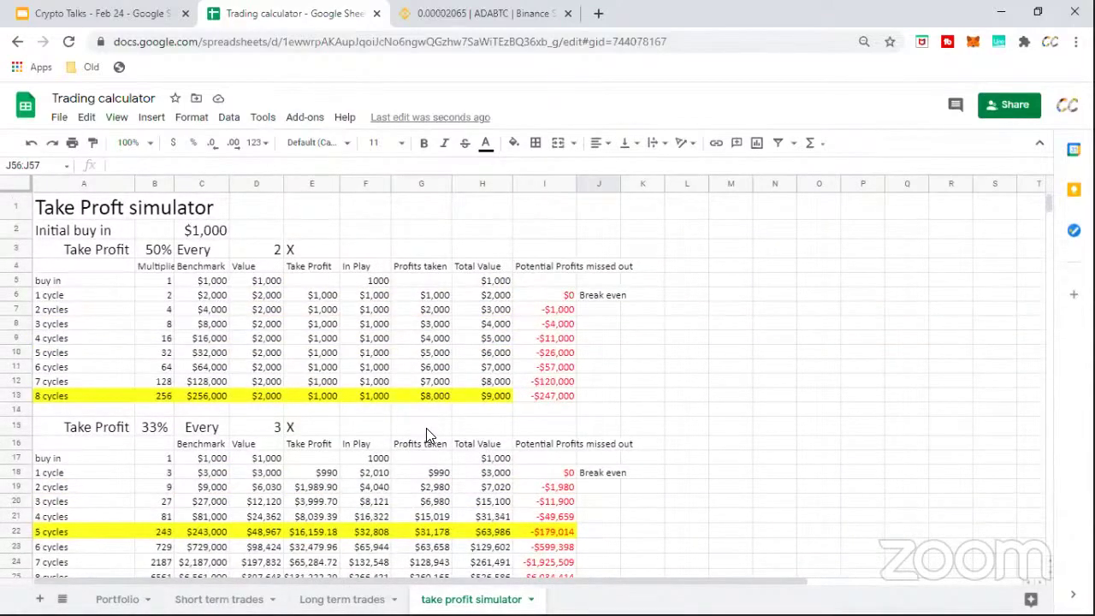
click(652, 316)
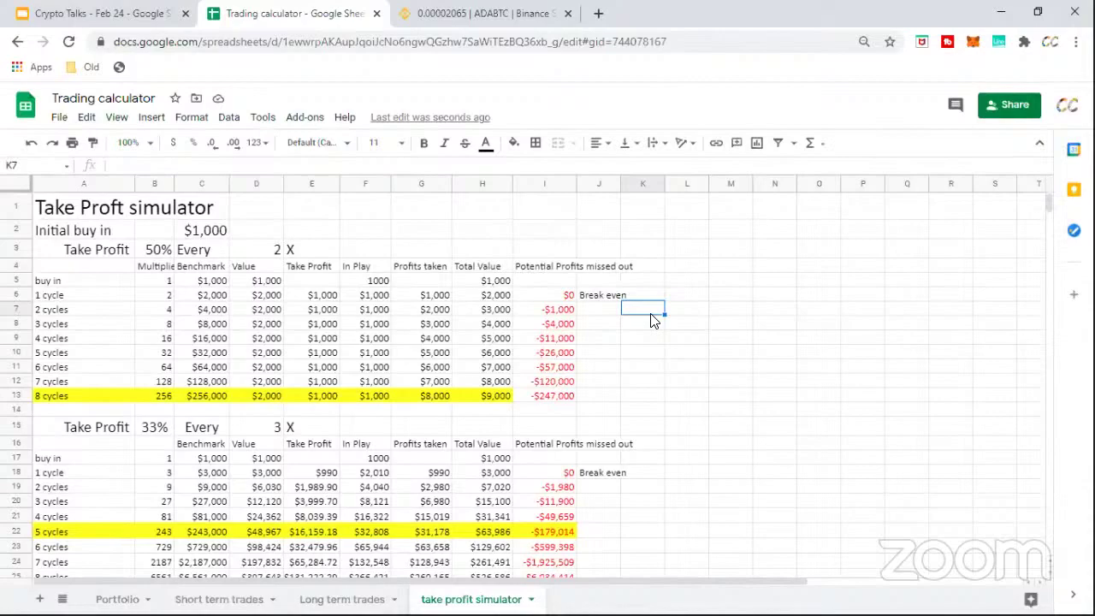
scroll(666, 371, down, 10)
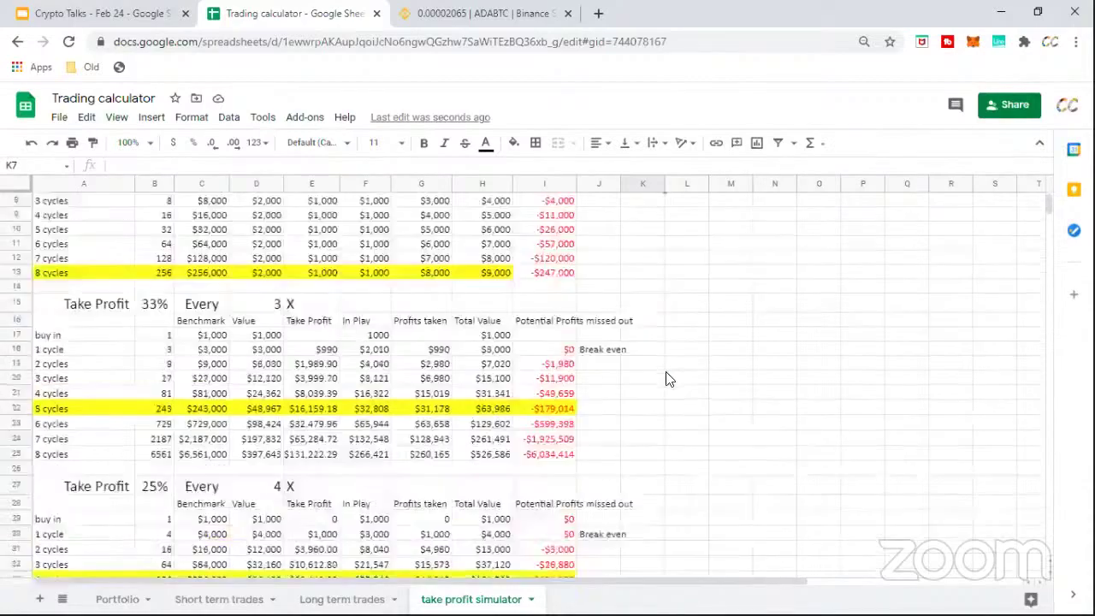
scroll(699, 427, up, 3)
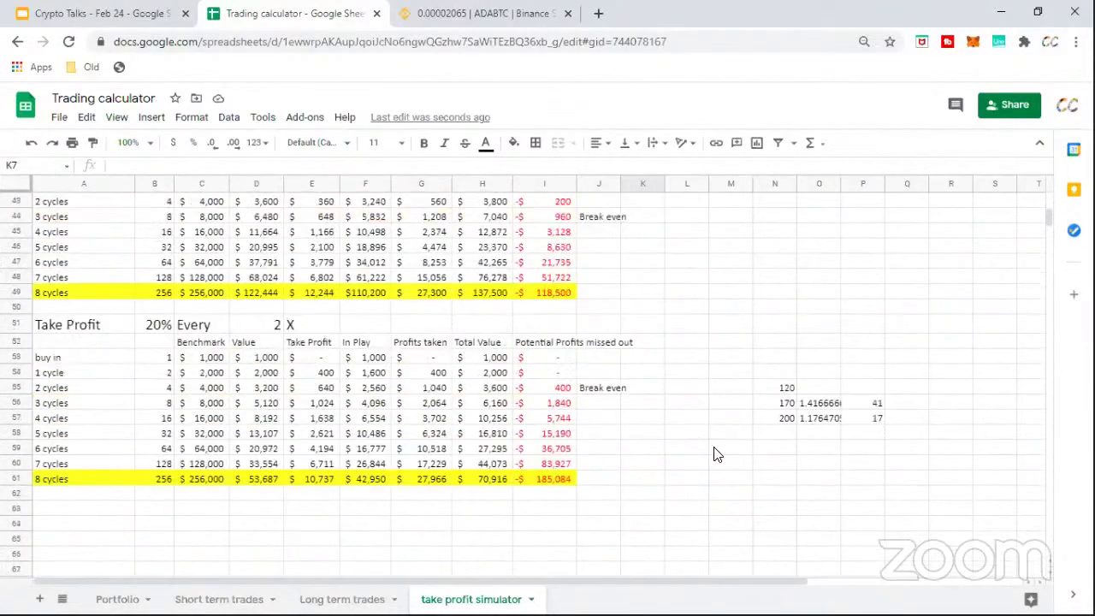
click(716, 452)
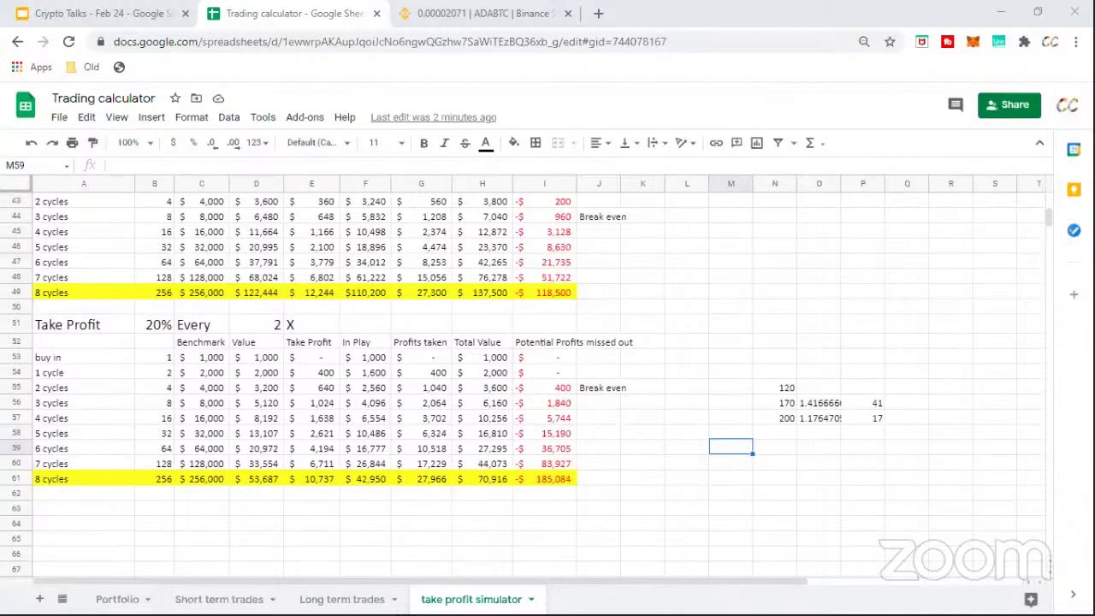
click(758, 277)
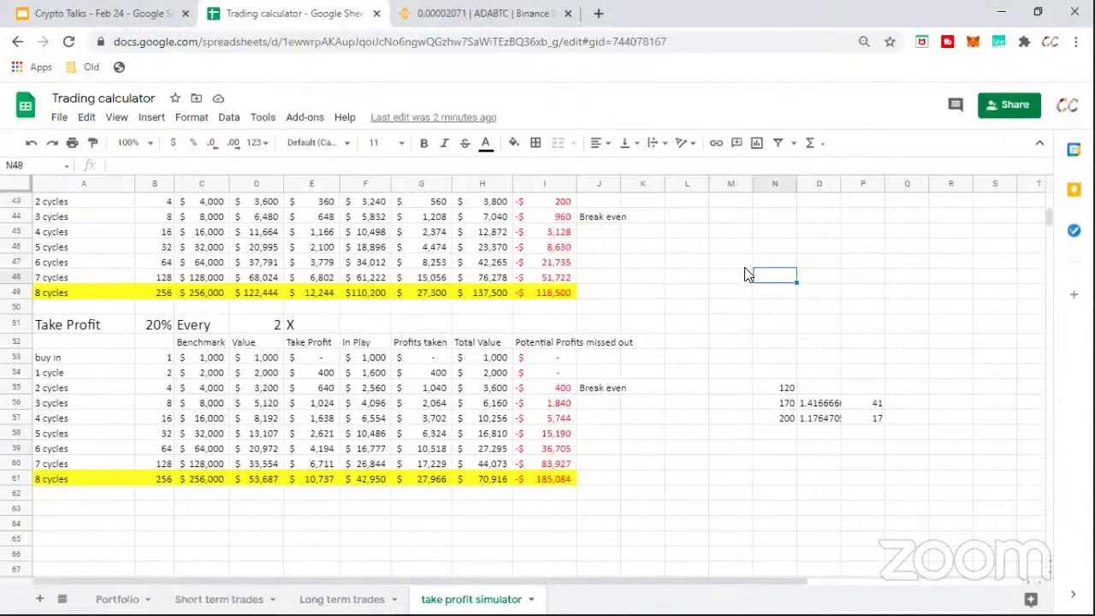